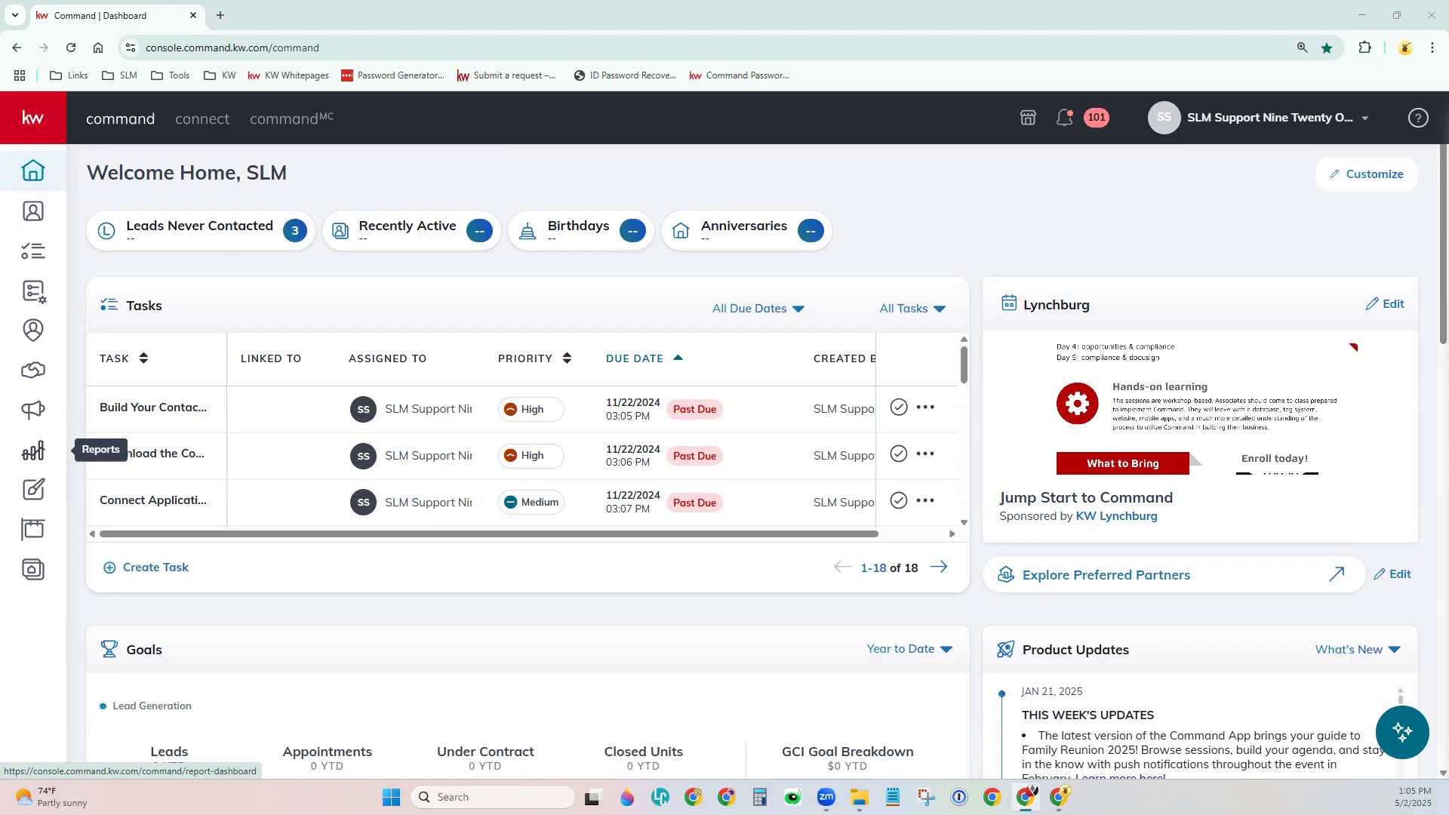
Open account Settings from the account menu to view the DocuSign and Dotloop integrations.
click(1220, 119)
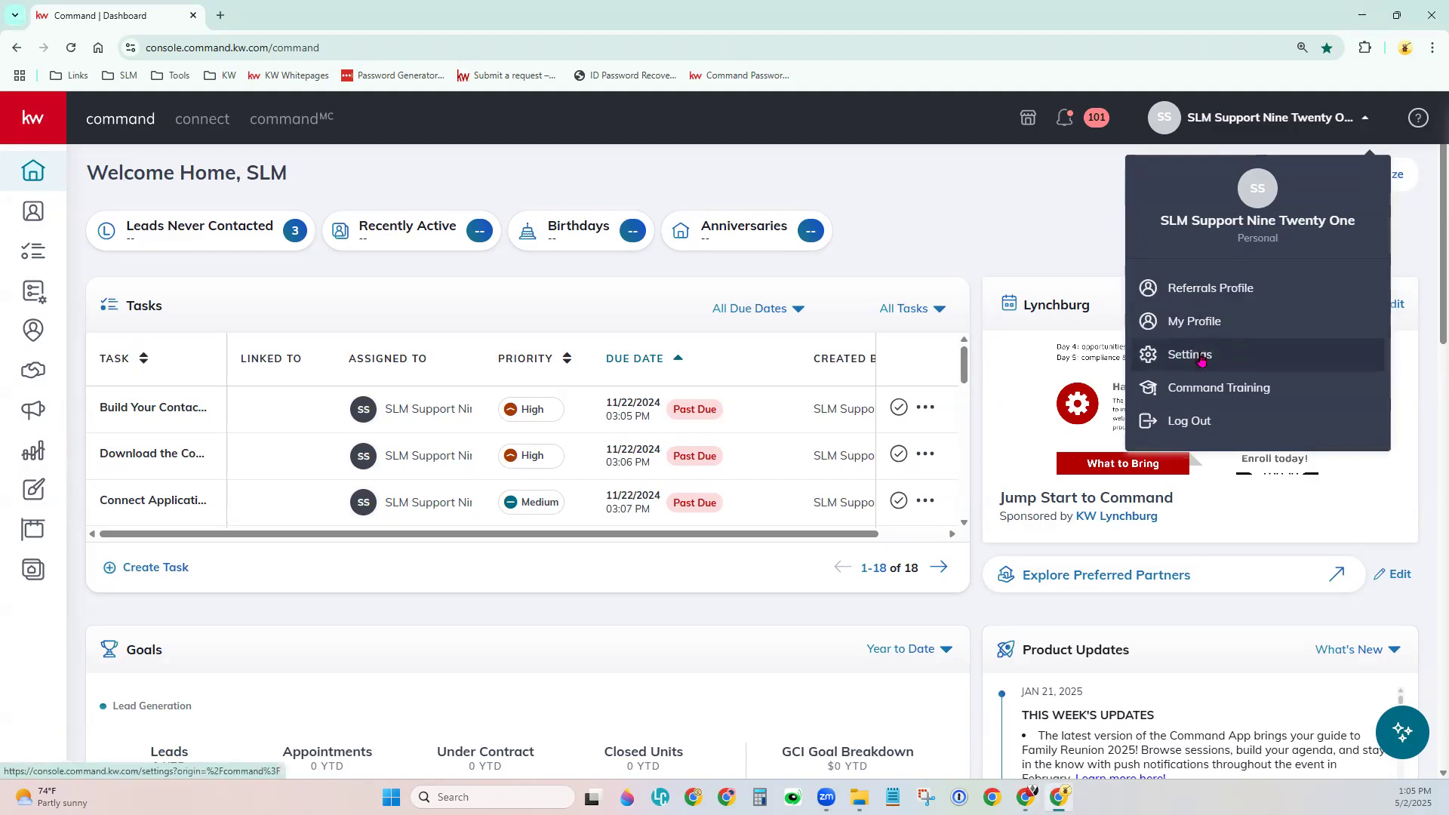
click(1202, 360)
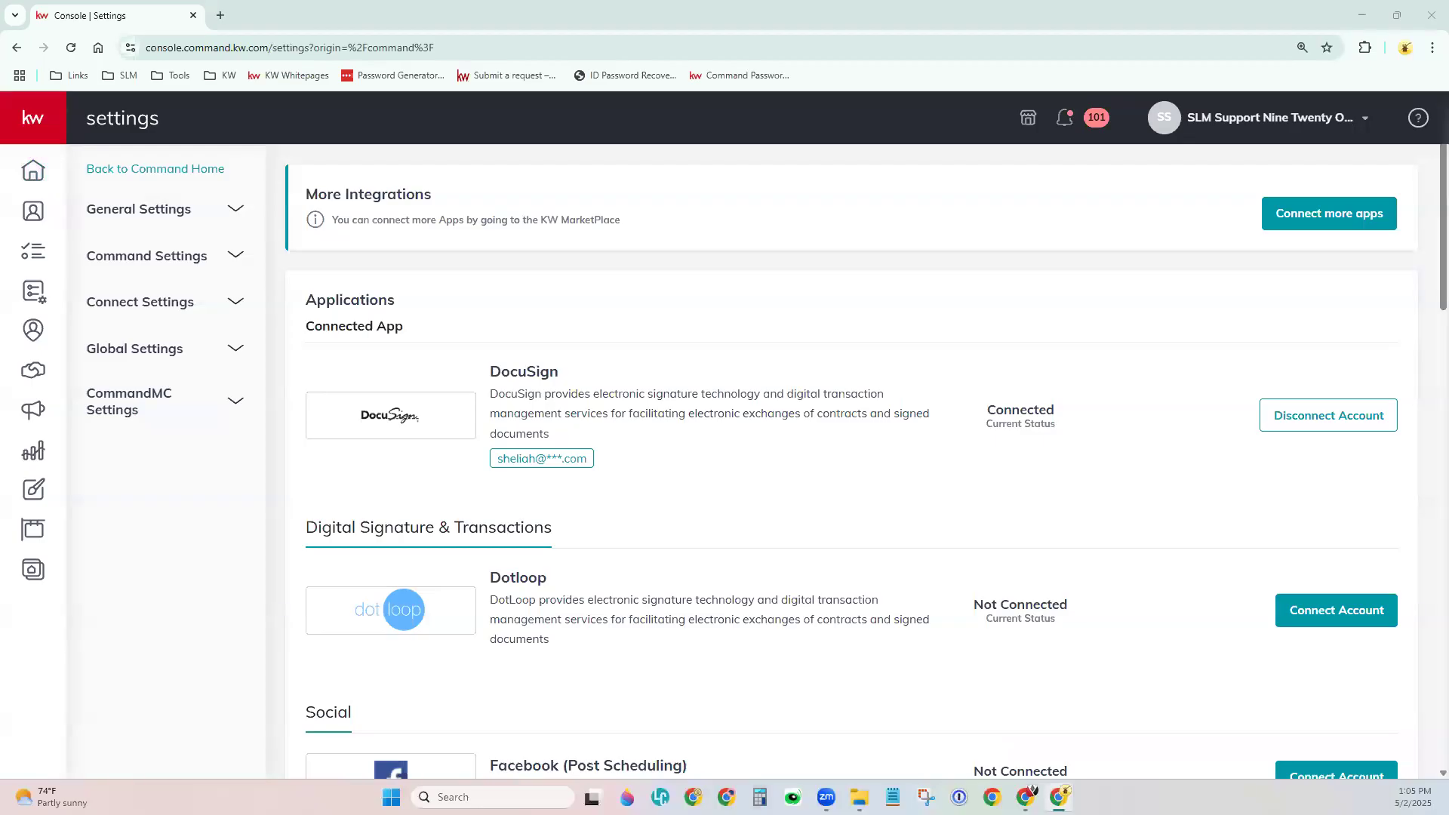
click(717, 376)
key(ctrl+plus)
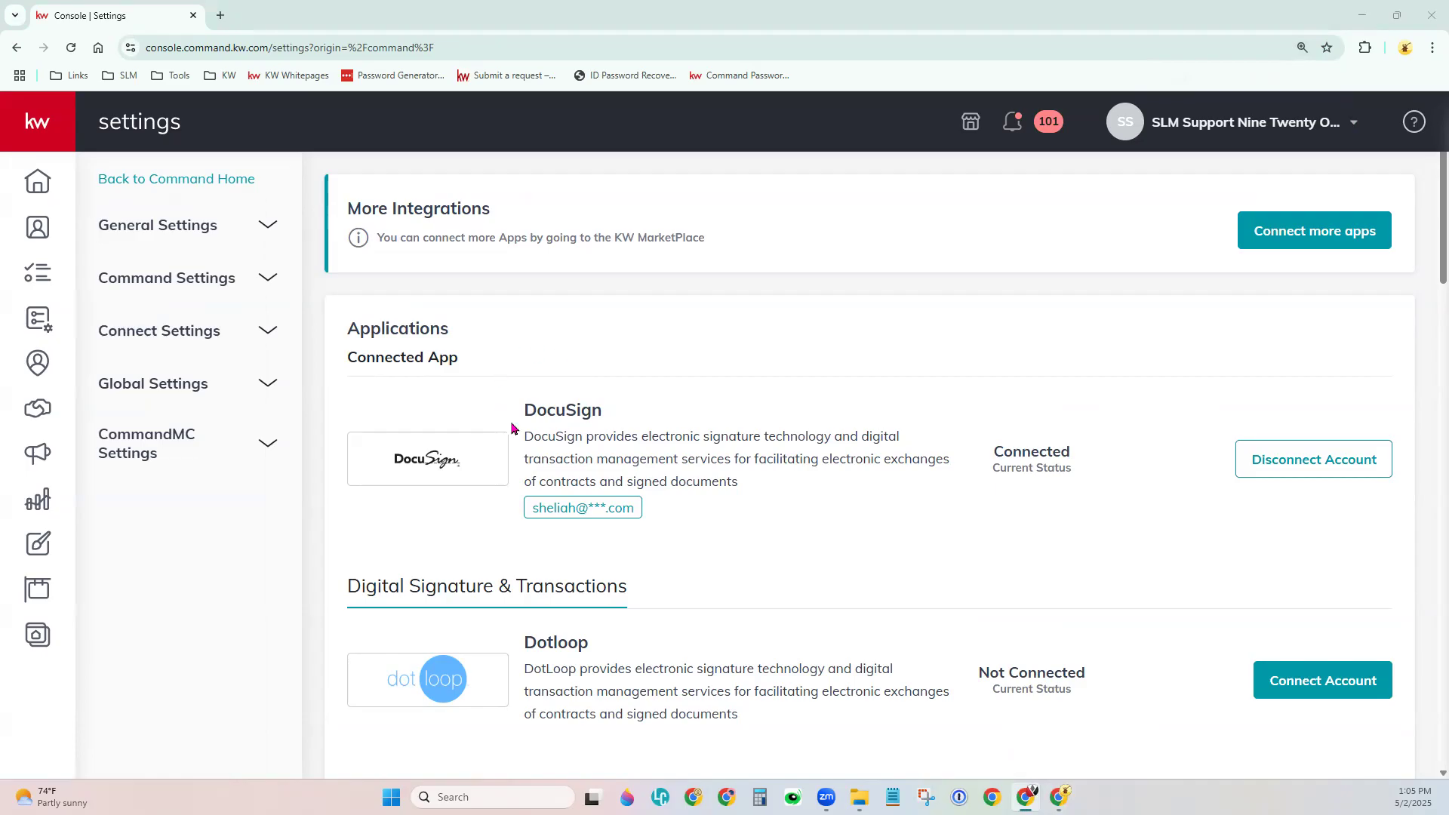
click(350, 360)
drag(350, 361, 395, 359)
drag(428, 357, 465, 363)
click(465, 392)
scroll(1330, 602, down, 1)
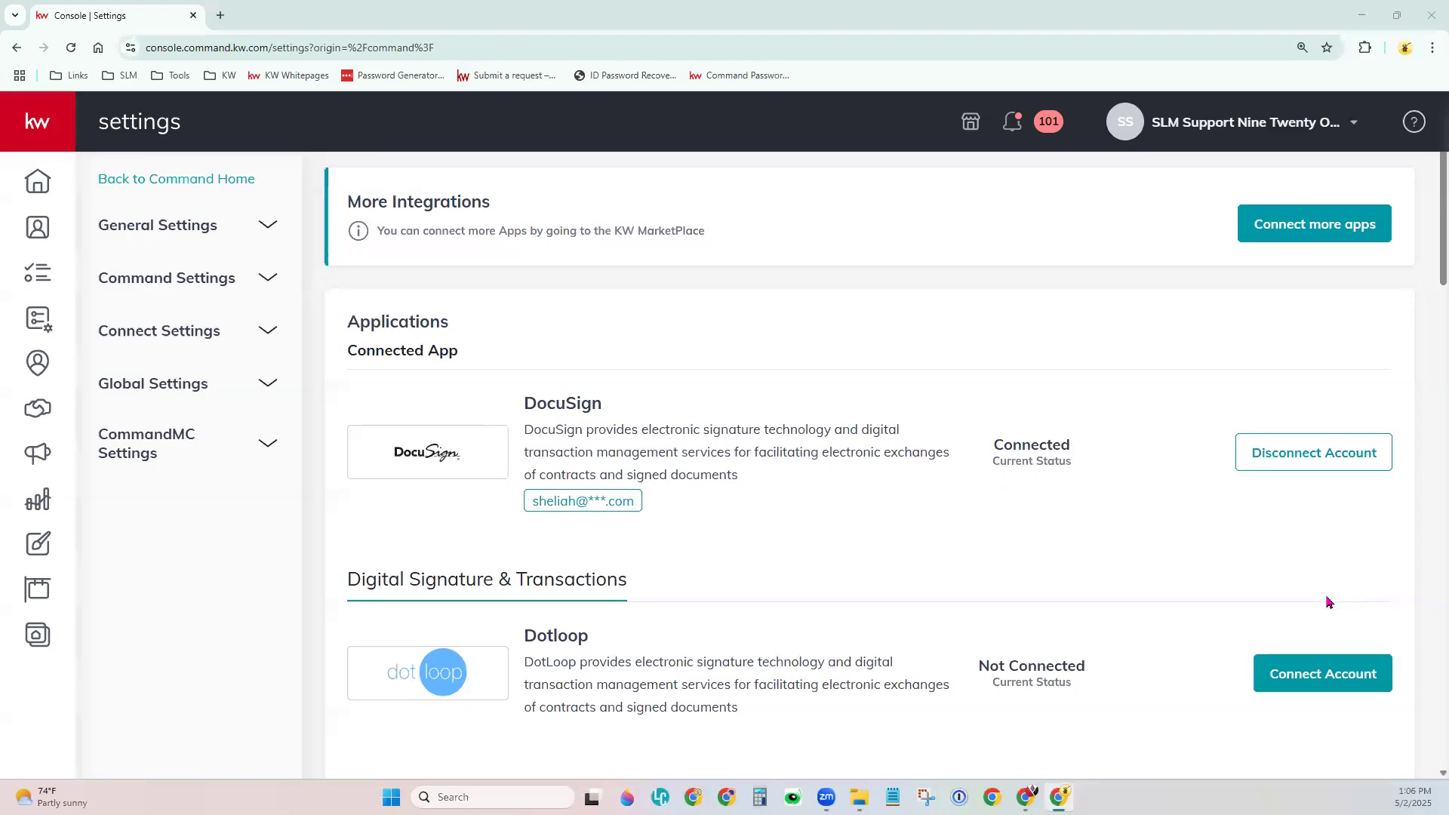
scroll(1330, 601, down, 2)
drag(979, 523, 1102, 530)
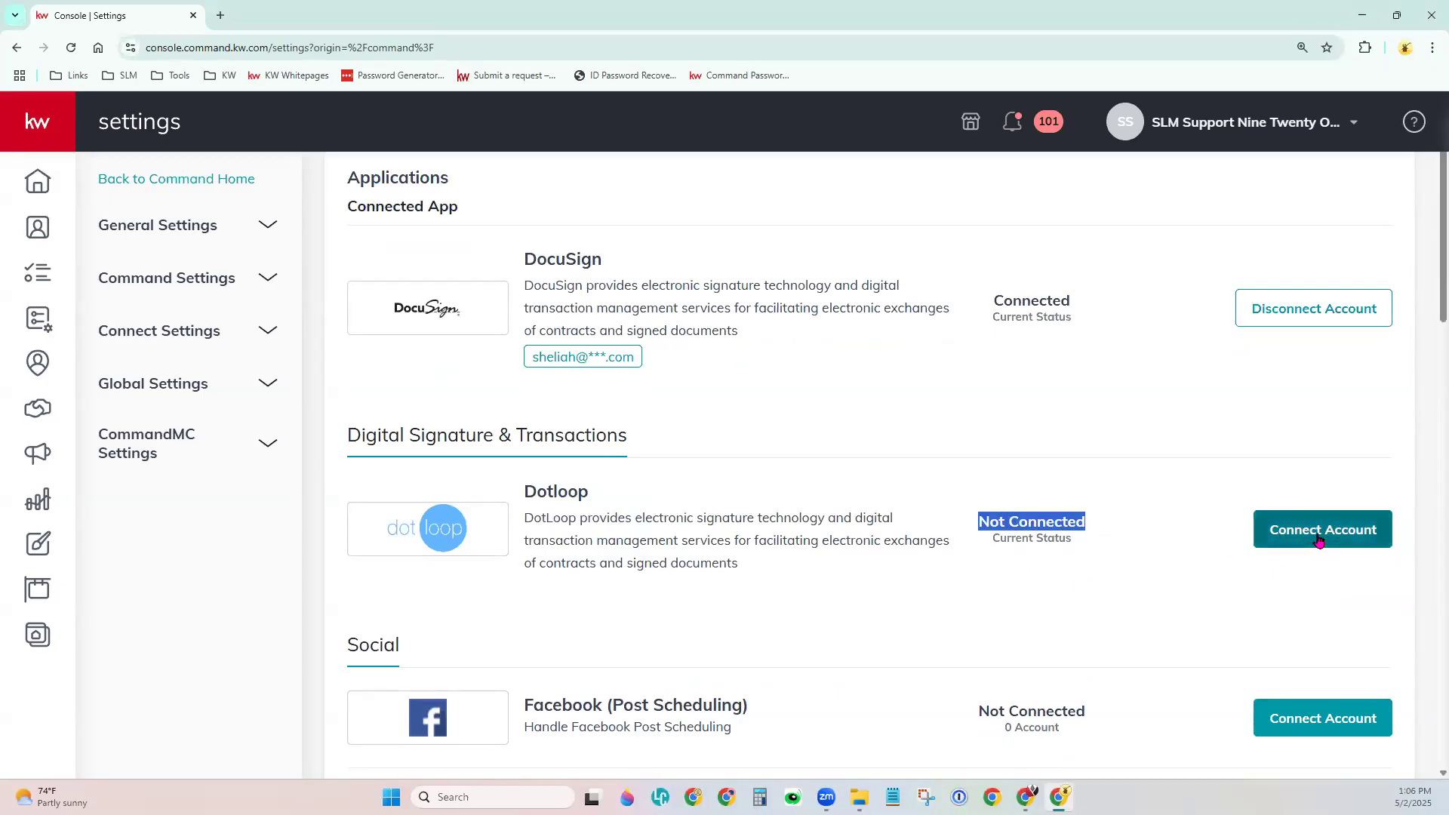
click(1122, 415)
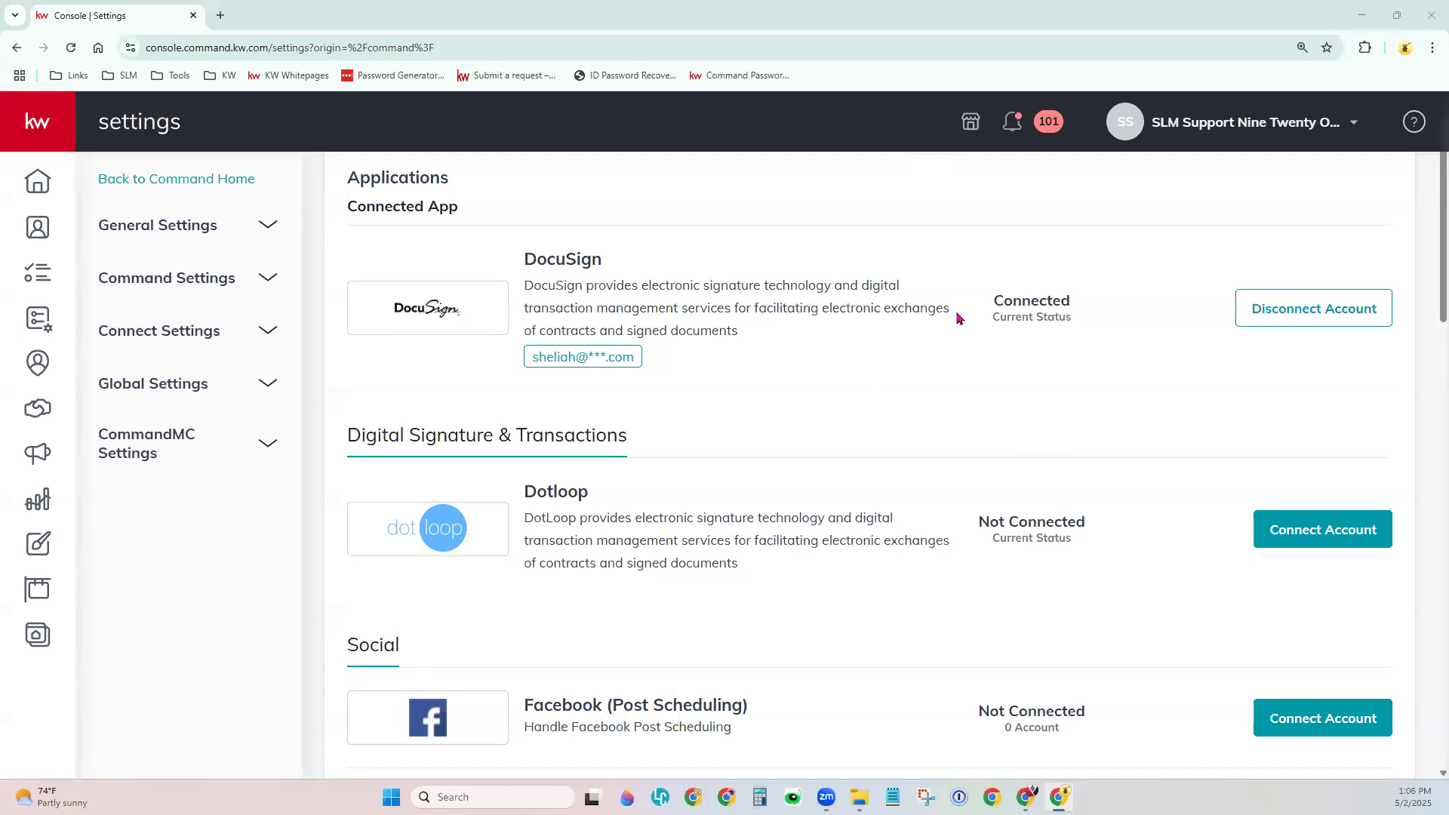
scroll(957, 318, up, 2)
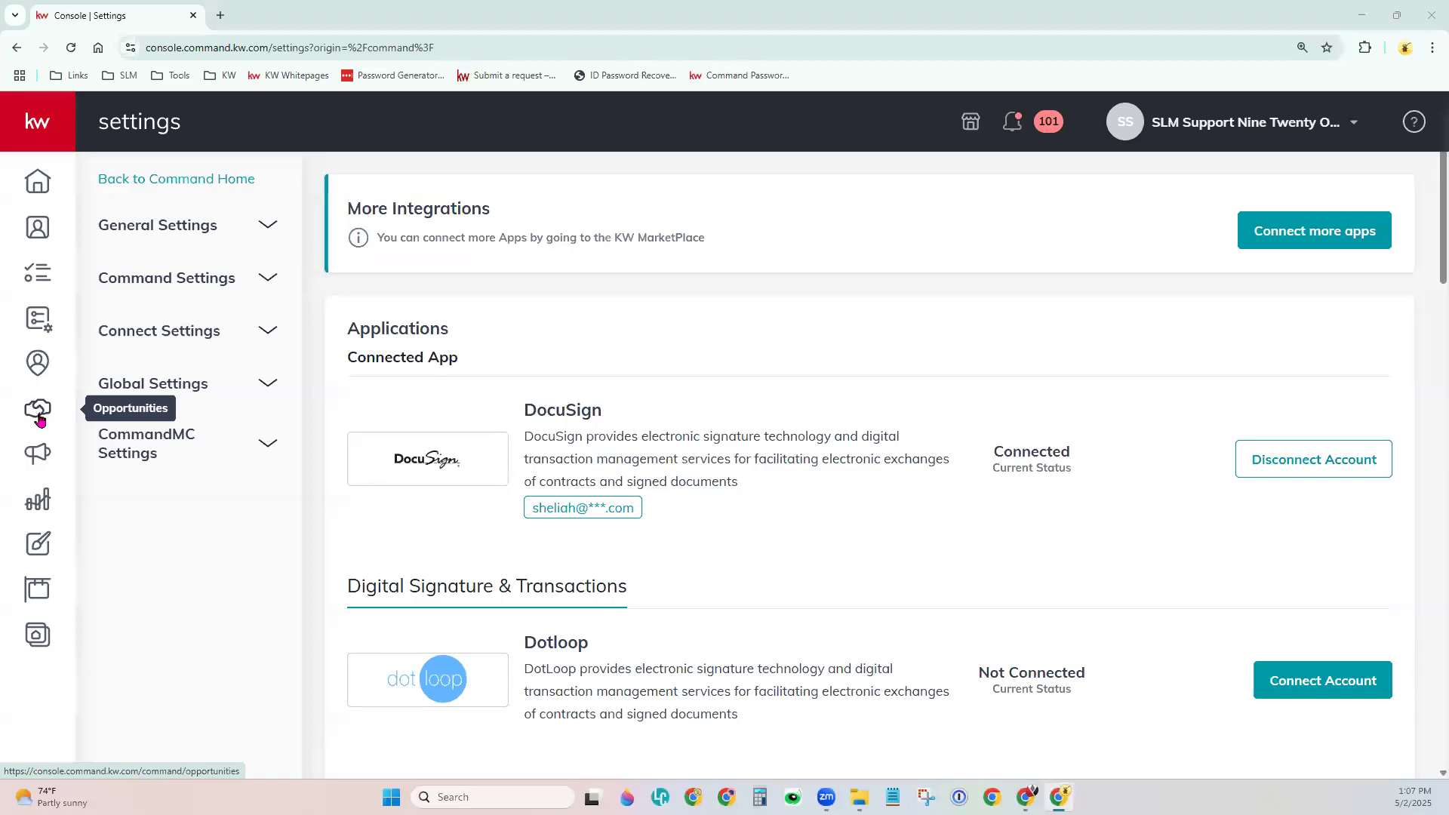
click(25, 120)
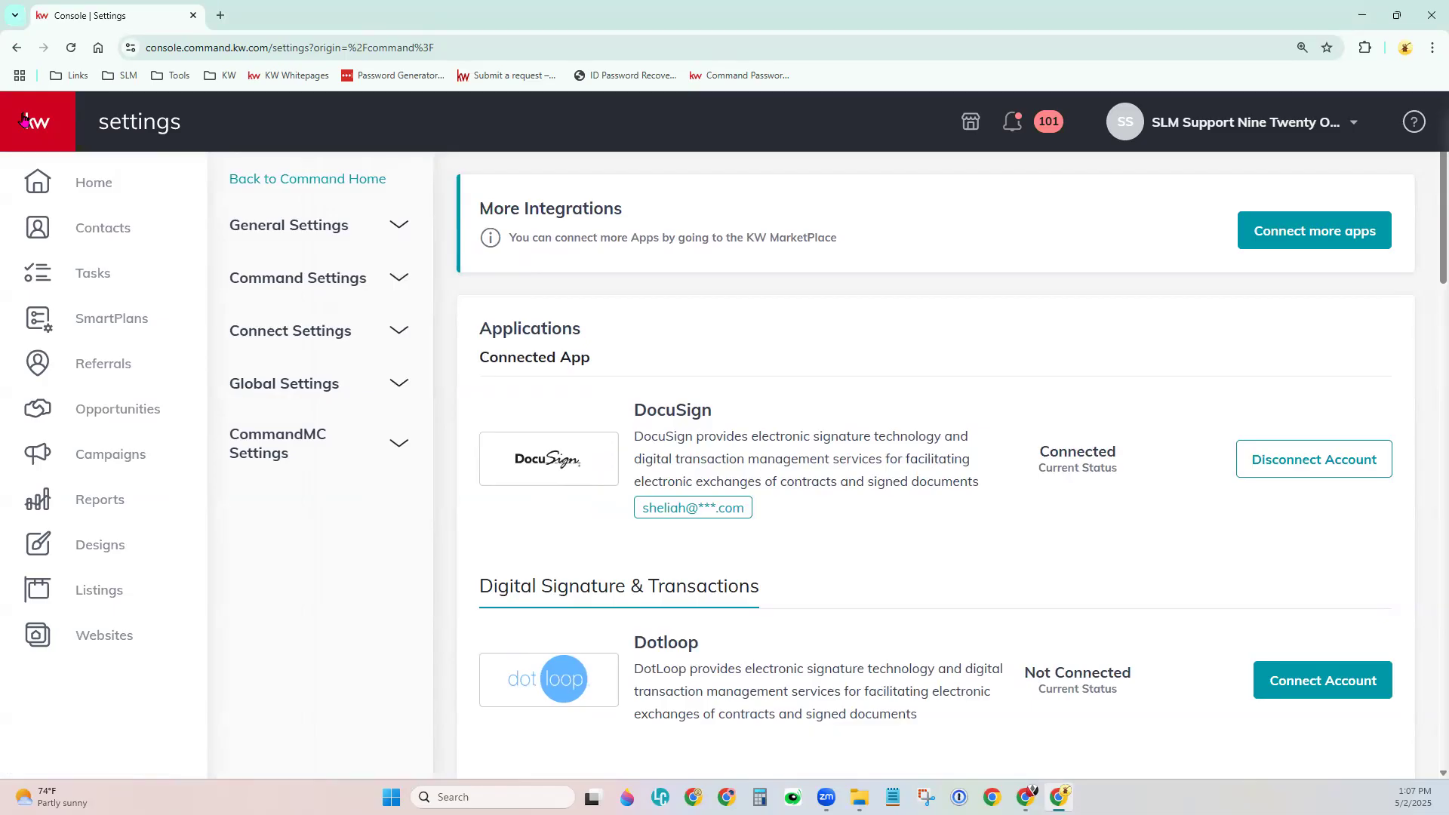
click(25, 120)
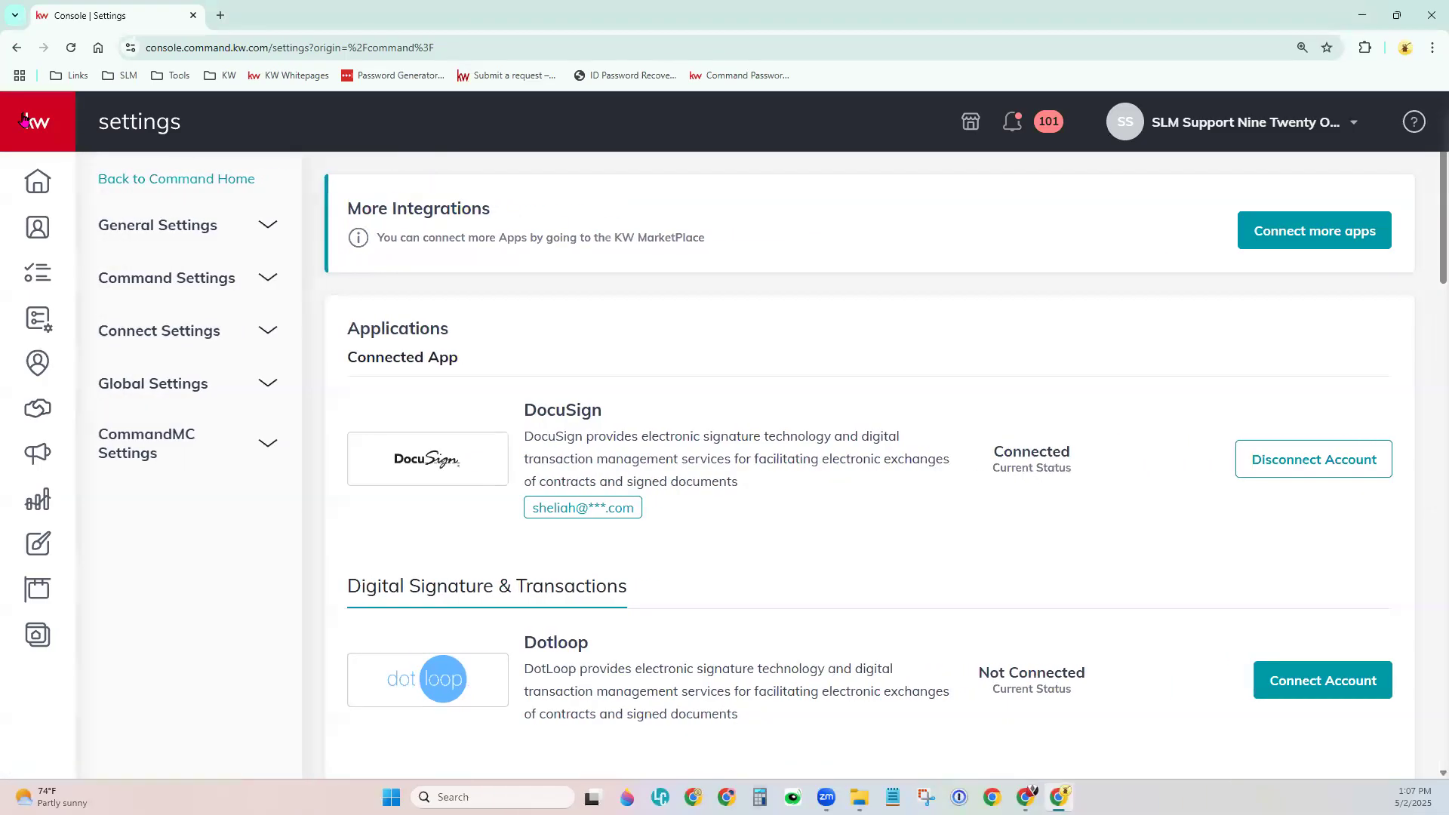
Open the Opportunities pipeline dashboard, then switch to the All Opportunities list.
click(44, 422)
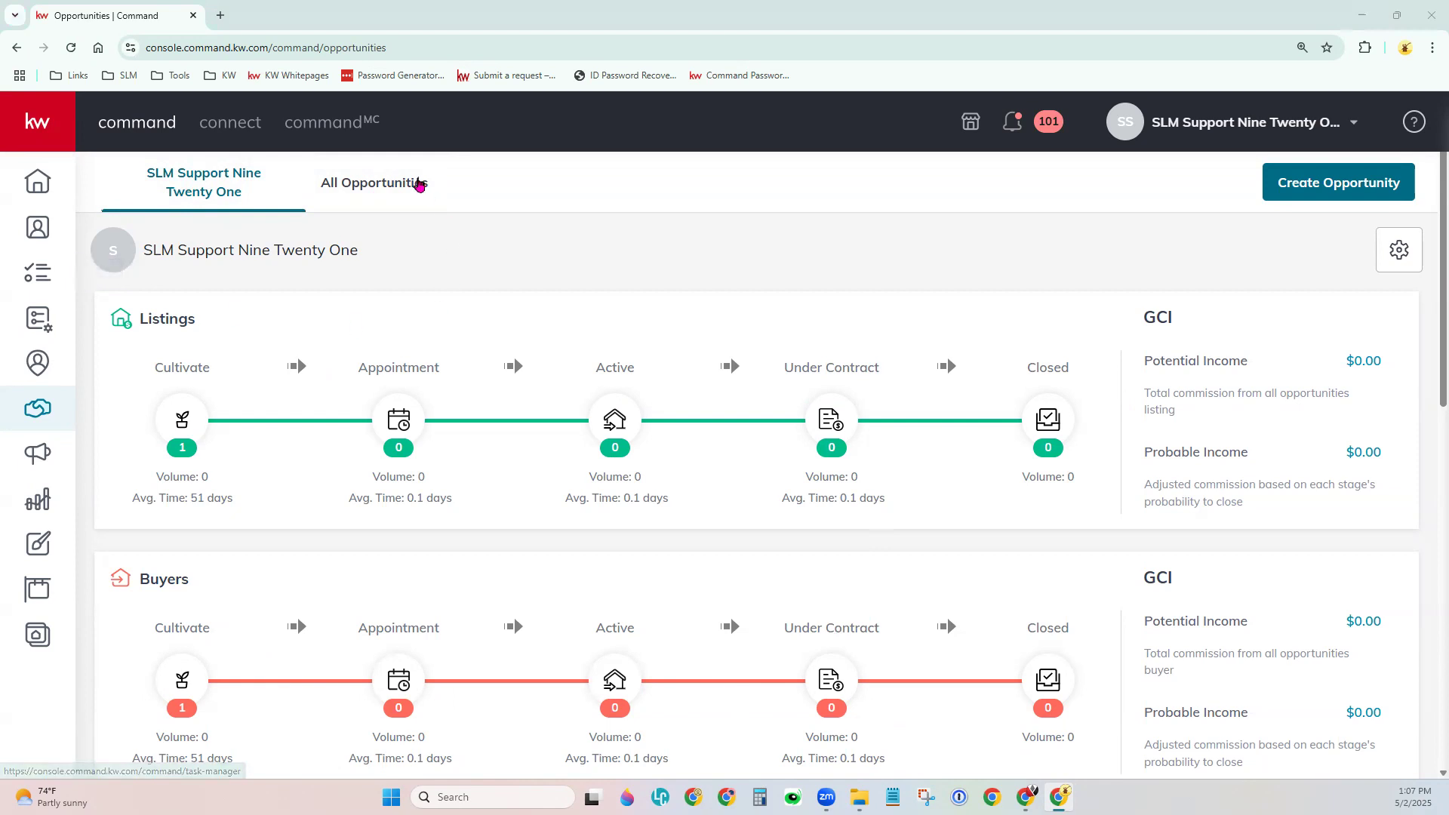
click(392, 187)
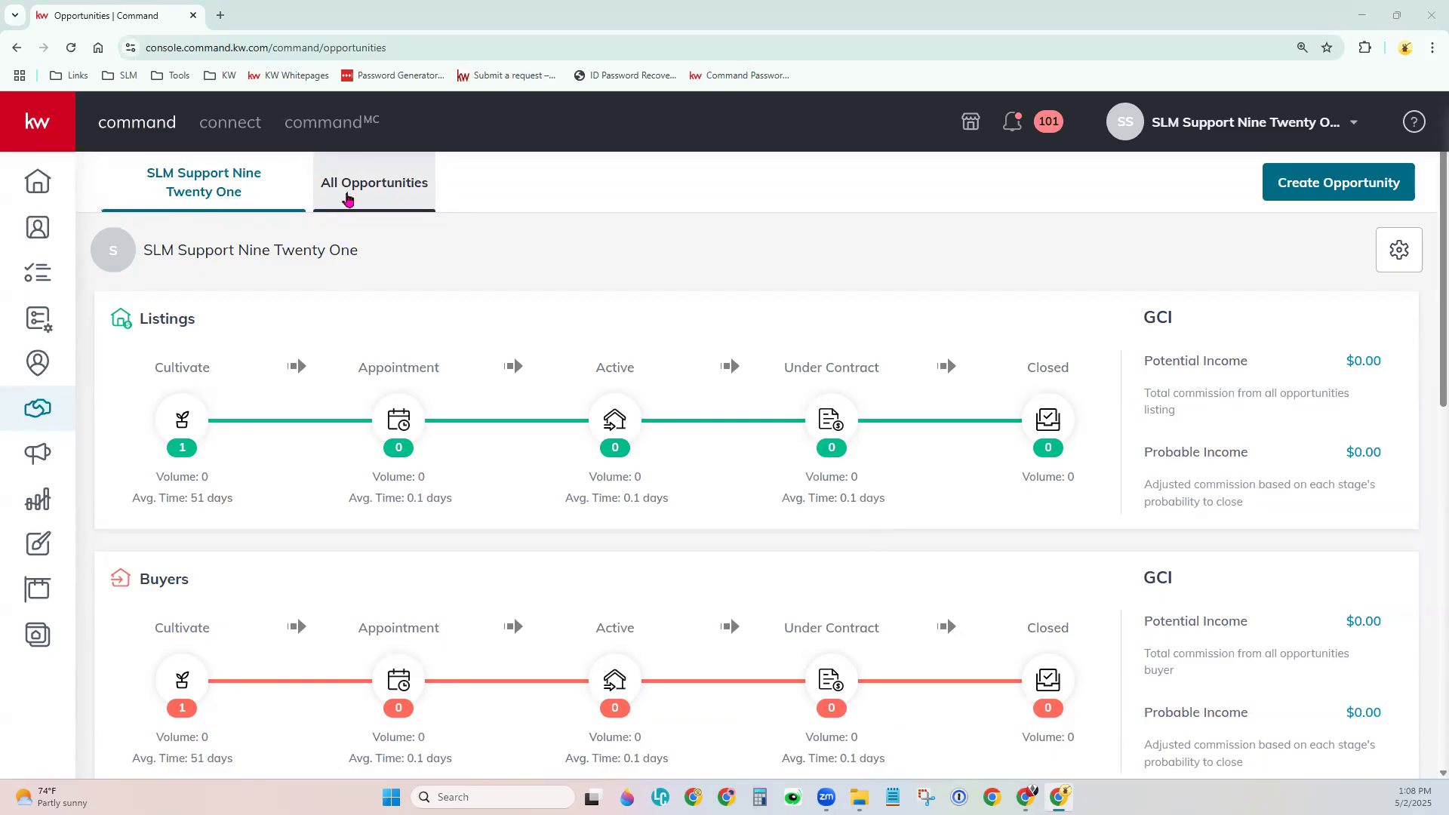
Show the All Opportunities table and look through the search options and opportunity filters.
click(347, 199)
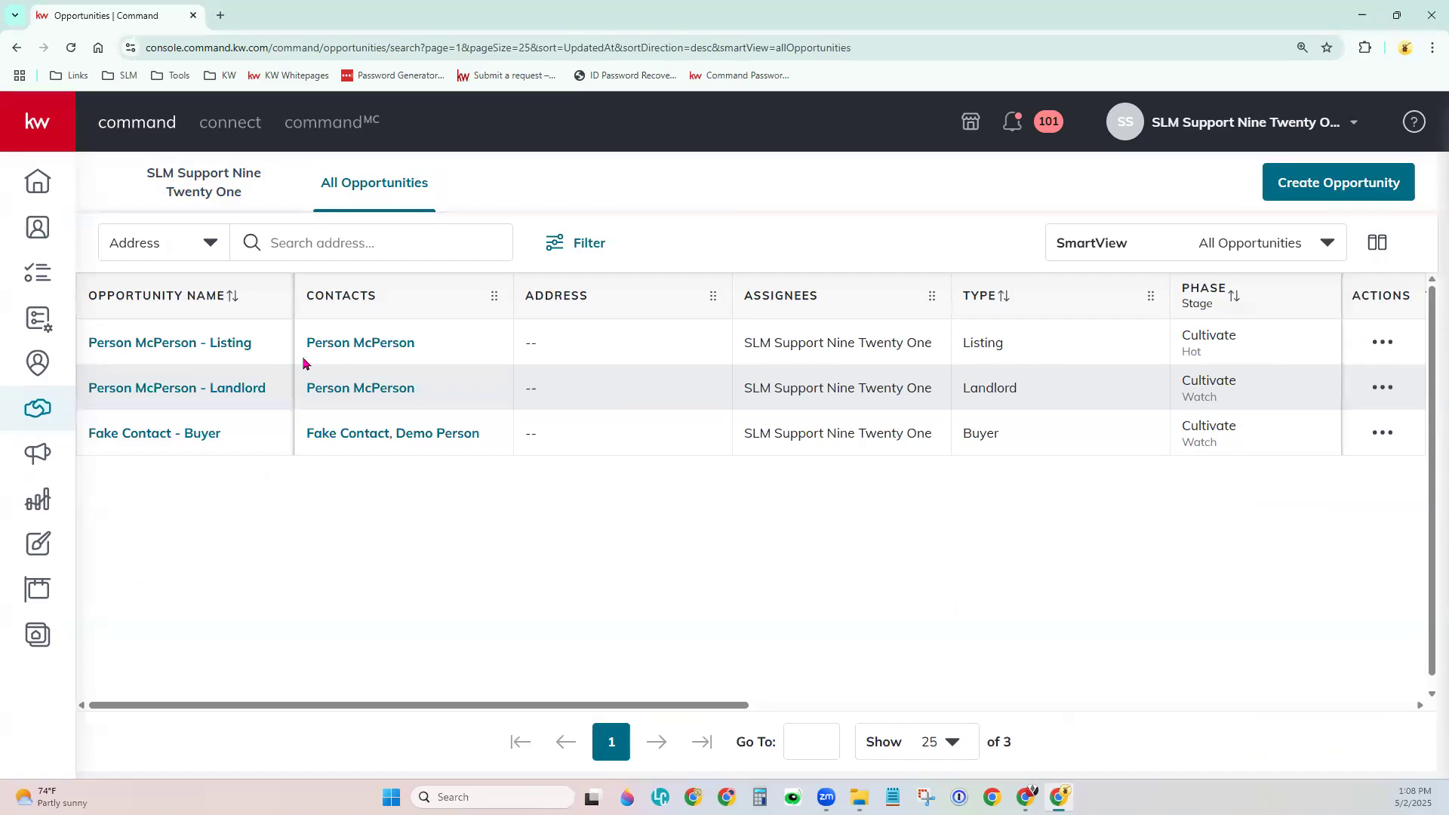
click(163, 259)
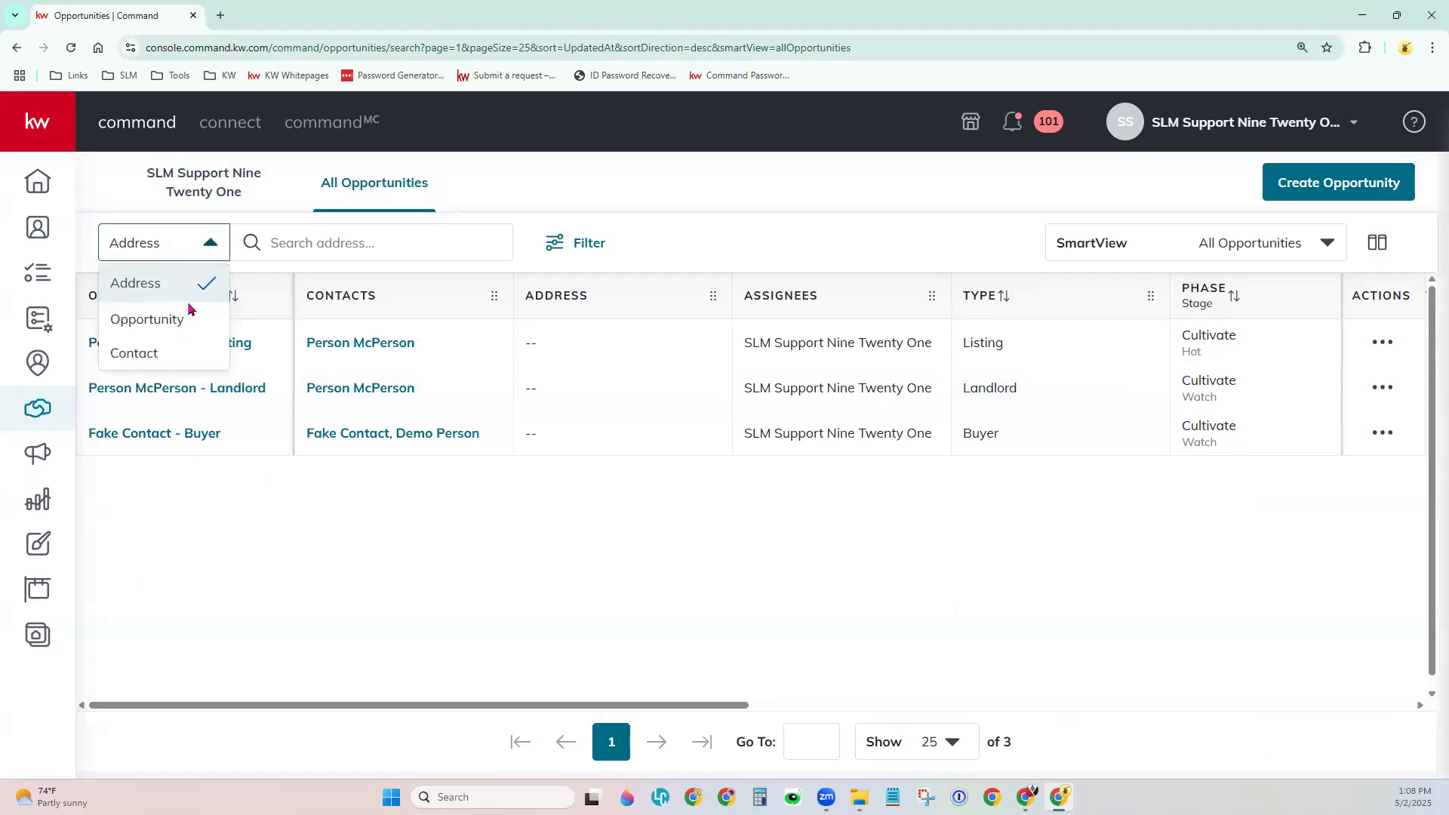
click(304, 236)
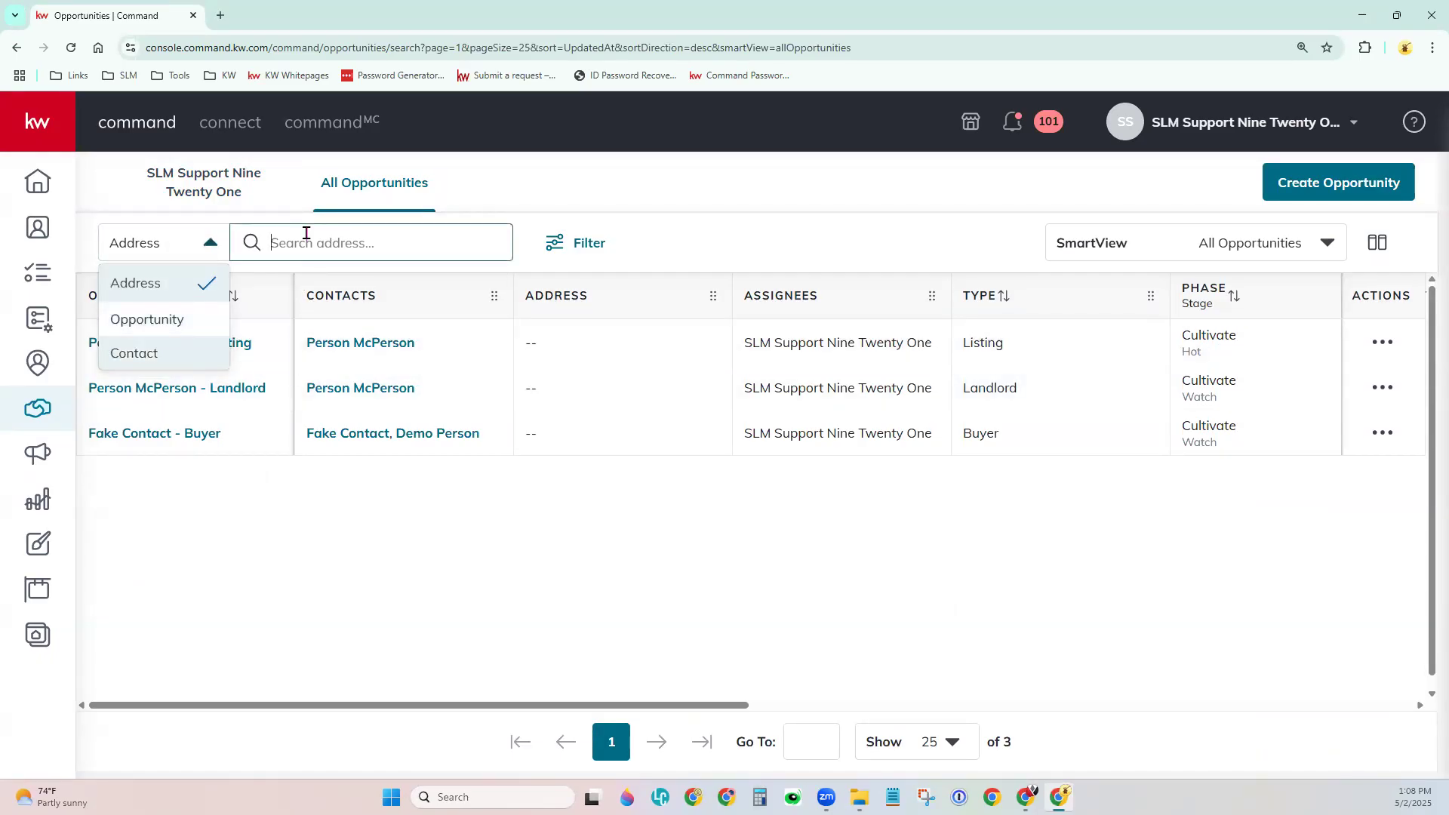
click(604, 257)
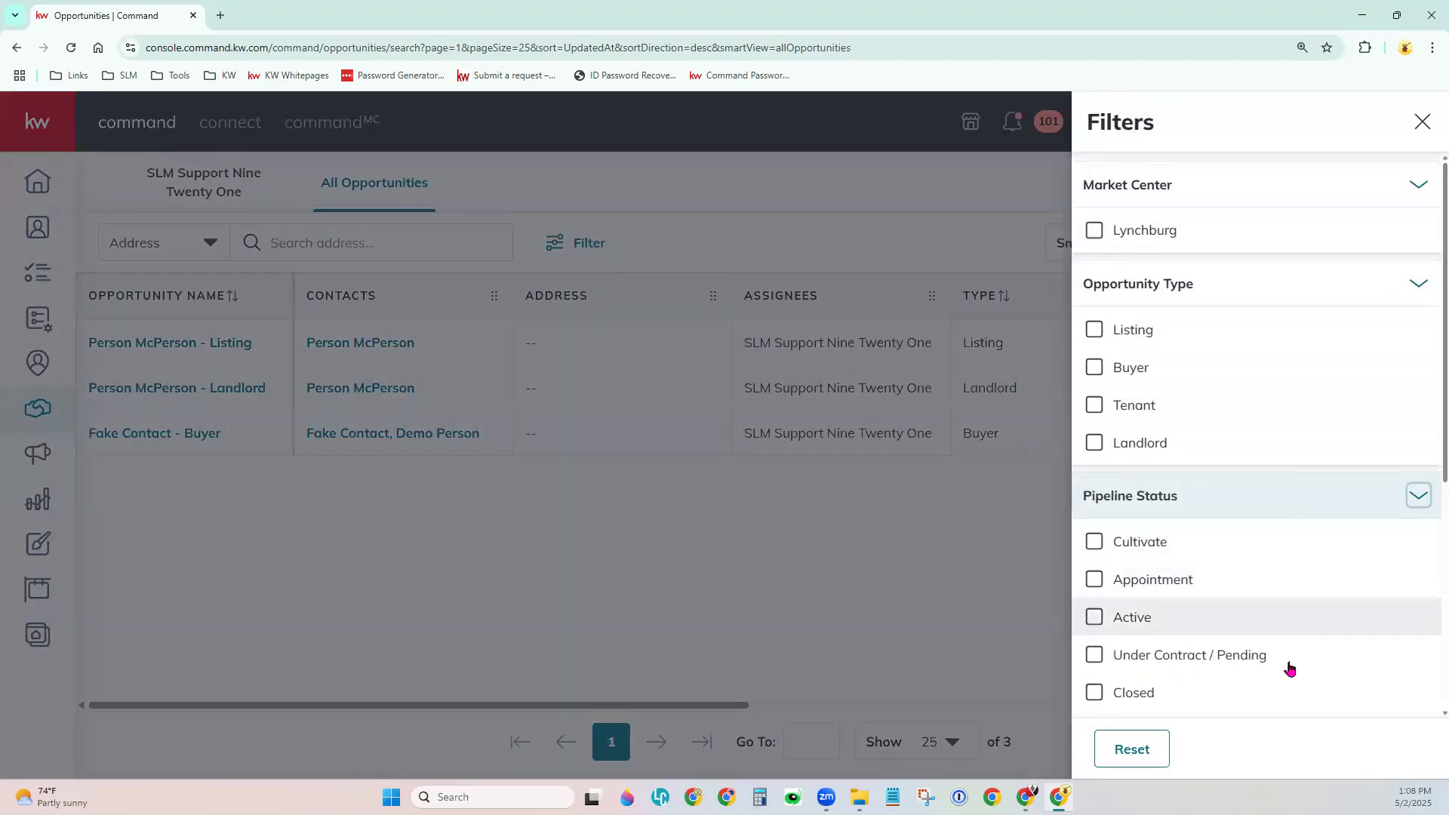
scroll(1279, 701, down, 5)
scroll(1281, 702, down, 1)
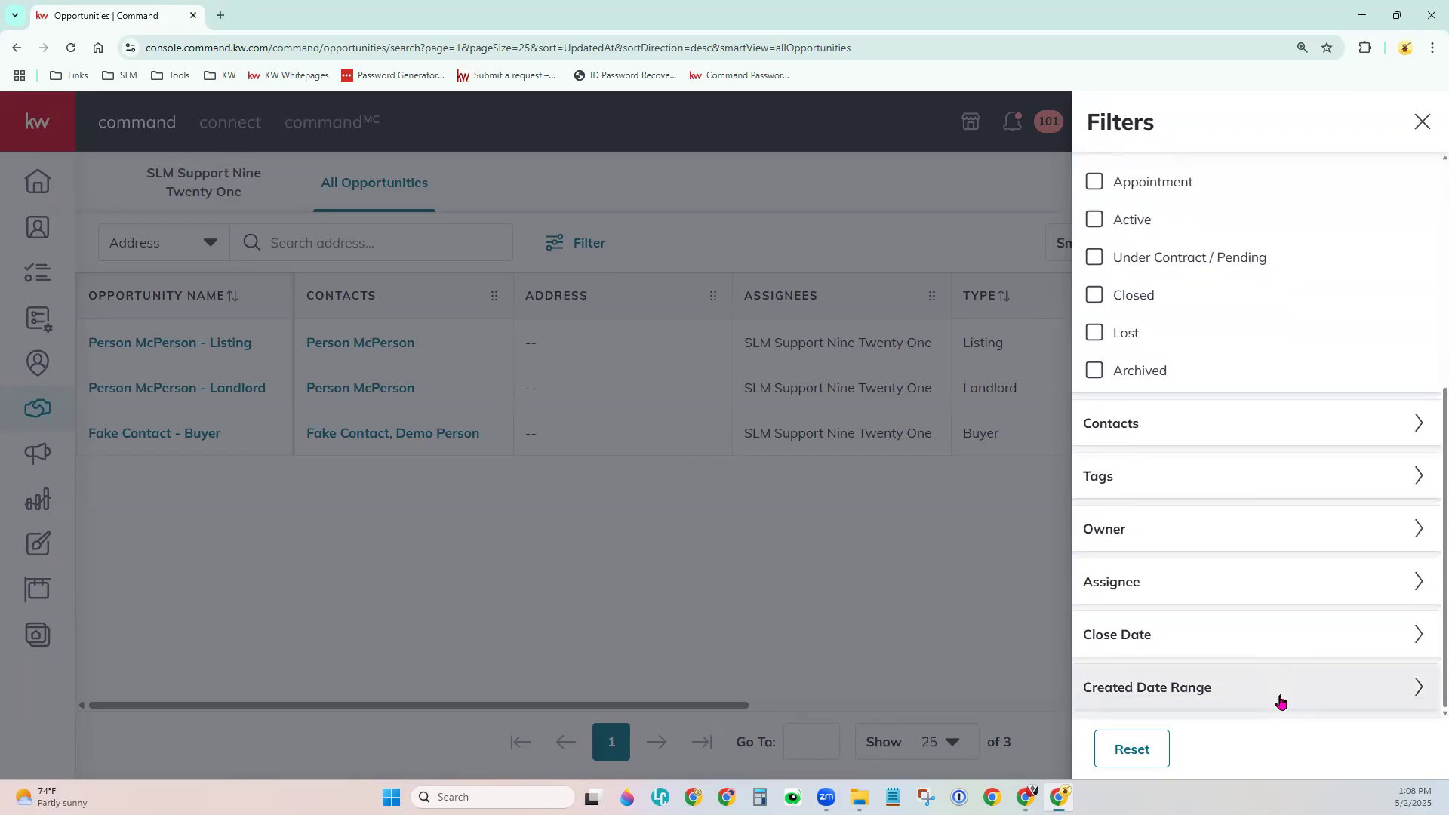
scroll(1281, 700, up, 2)
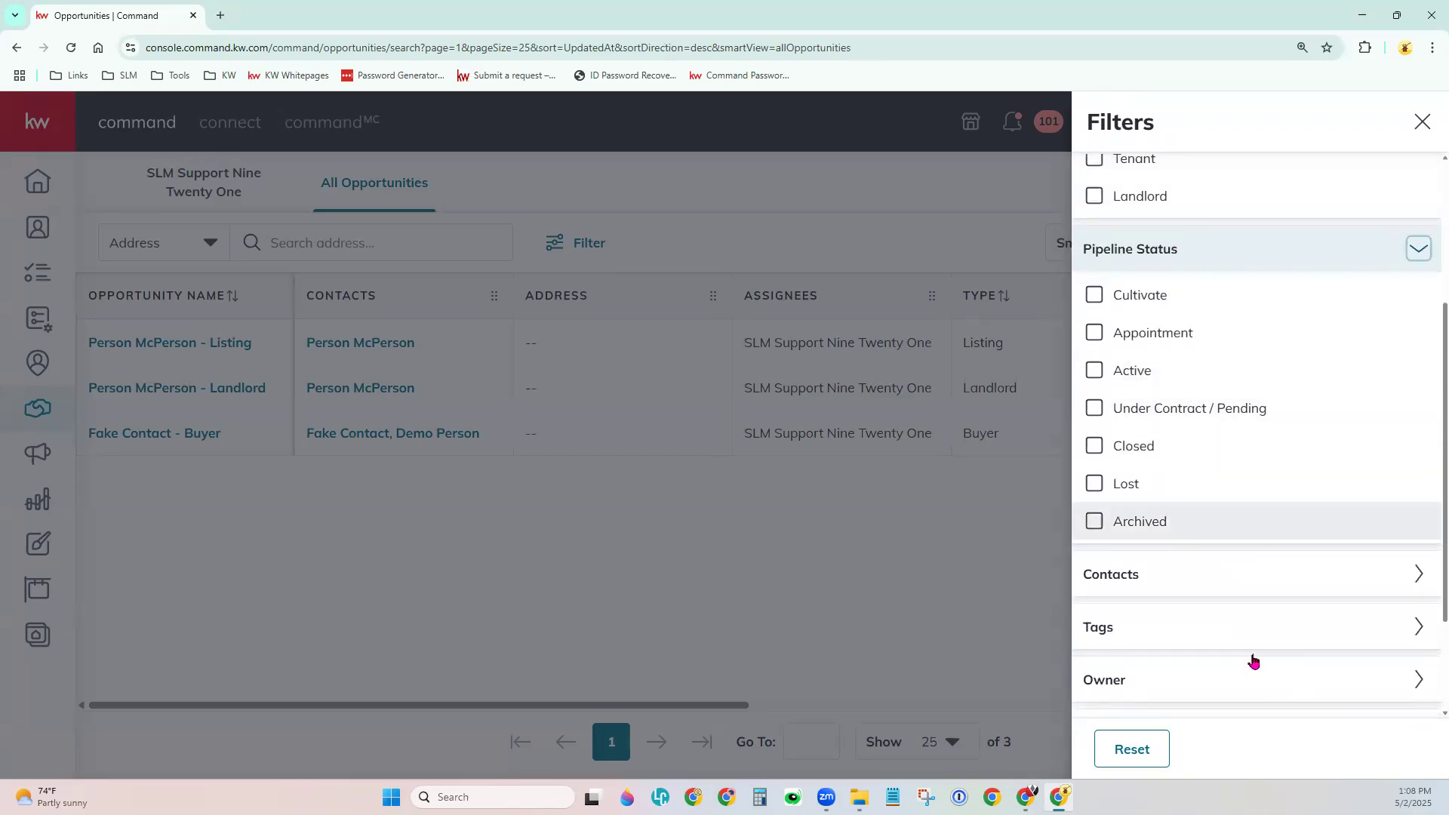
scroll(1256, 664, down, 2)
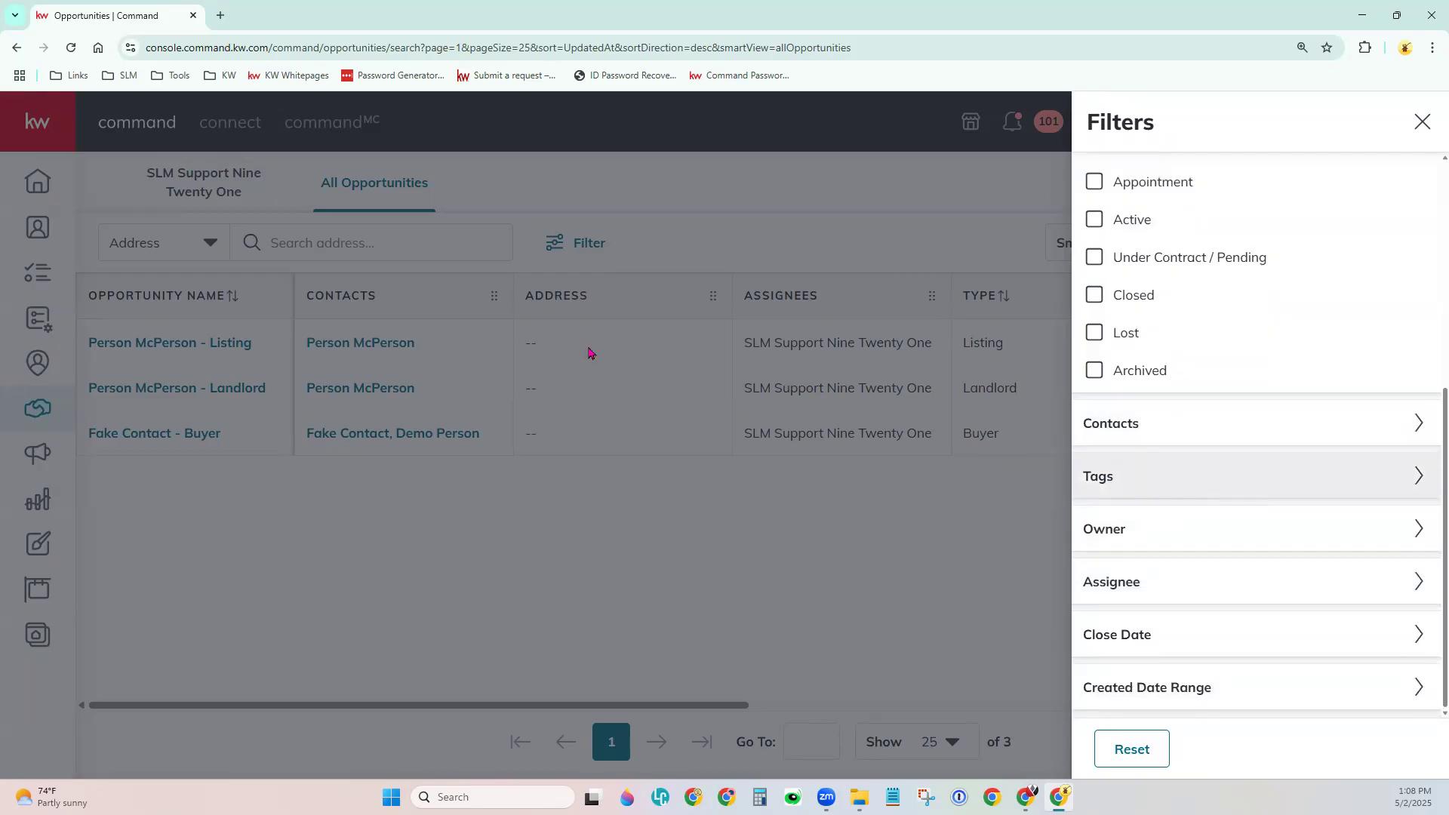
click(892, 526)
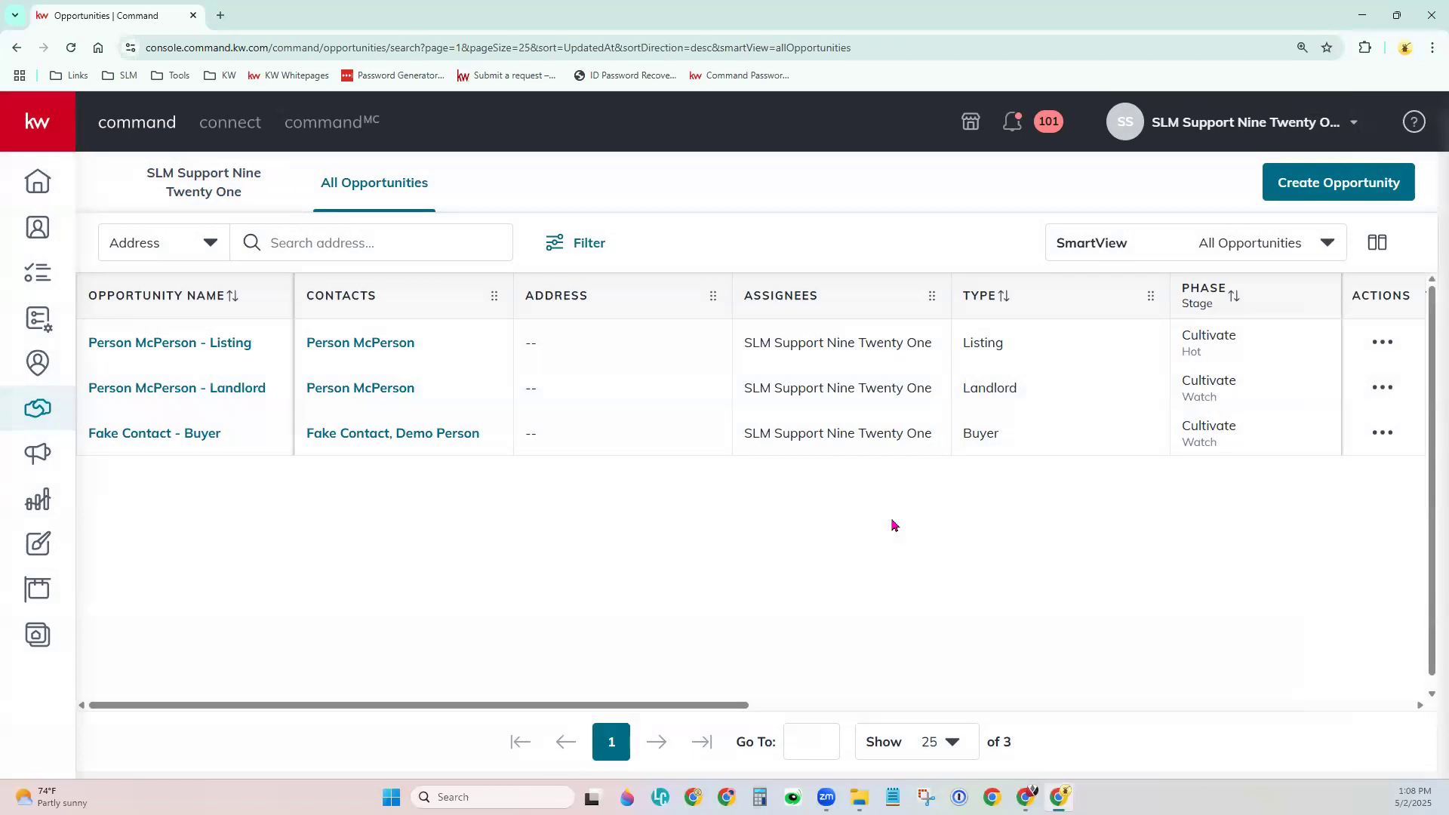
Recheck the search types and filters, then browse saved SmartViews without changing the view.
click(154, 243)
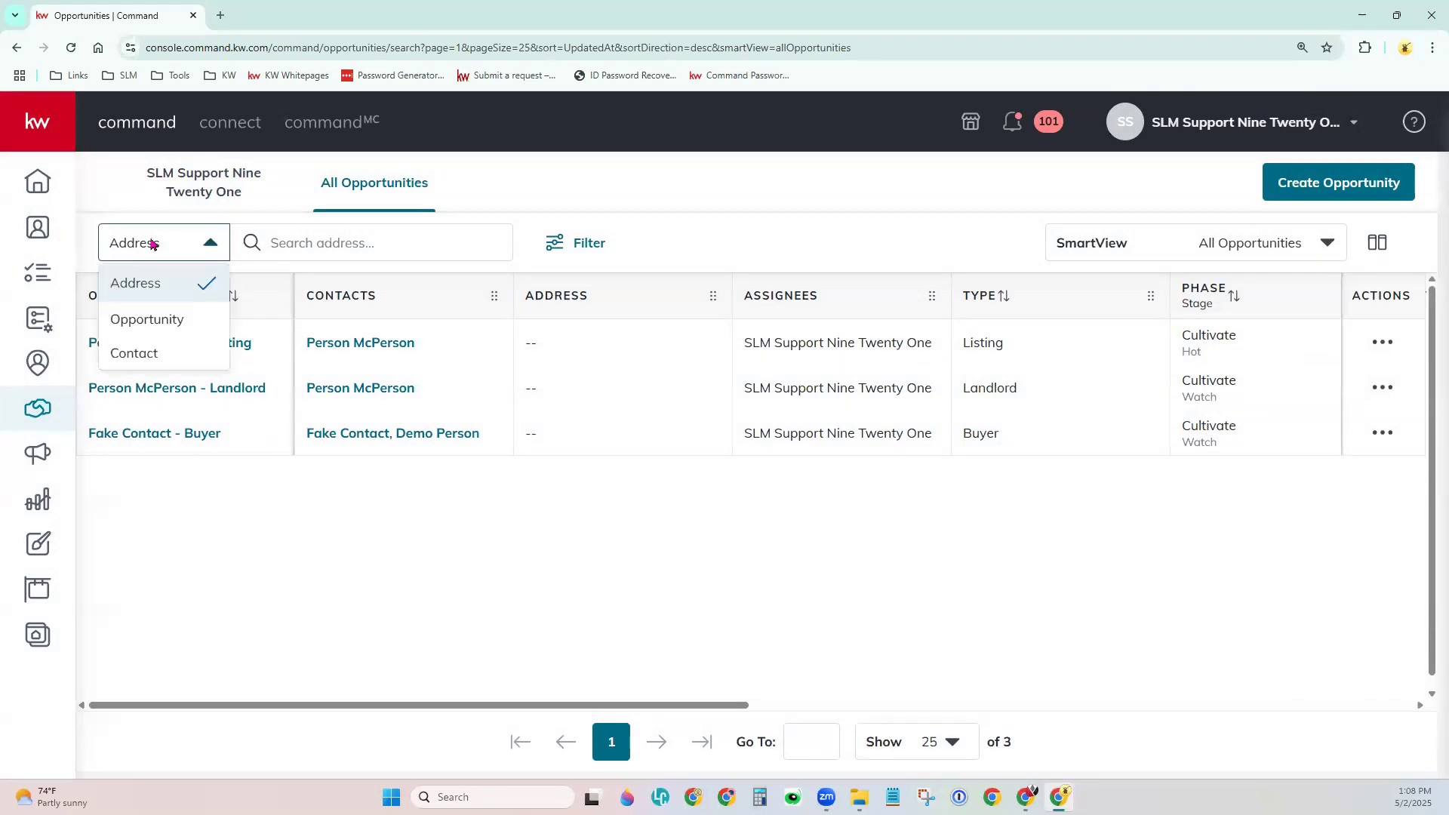
click(301, 243)
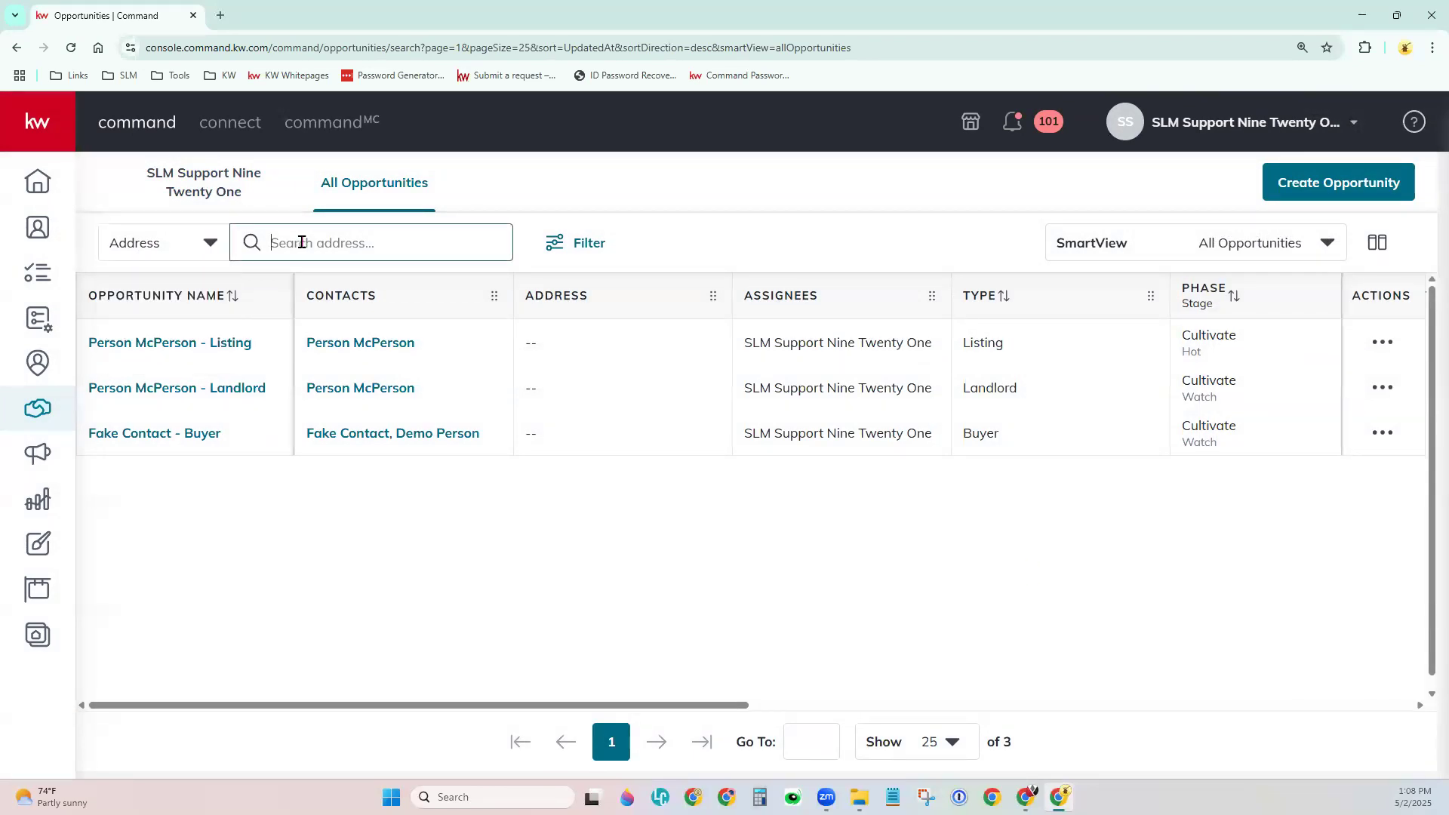
click(557, 259)
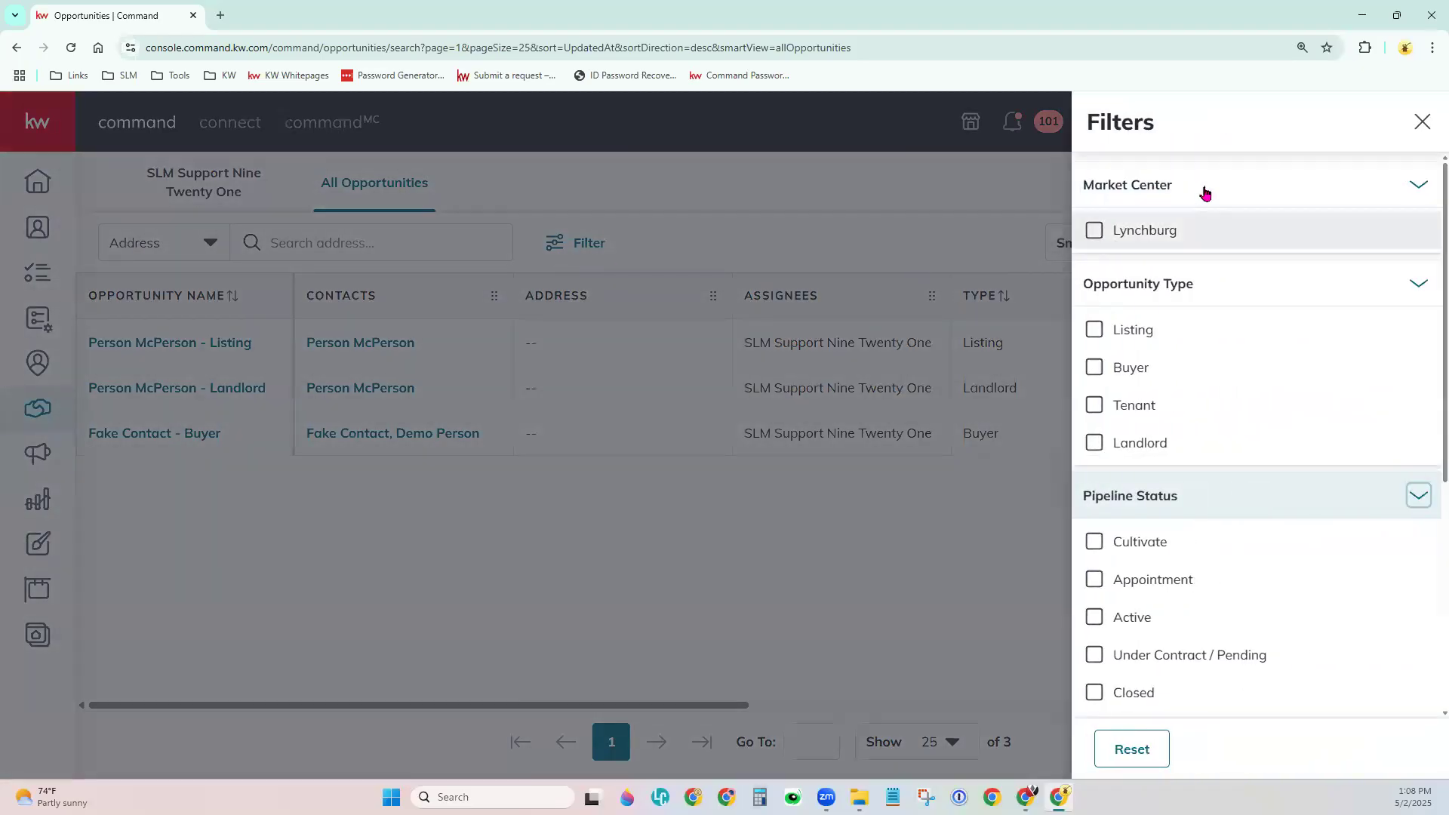
click(1417, 120)
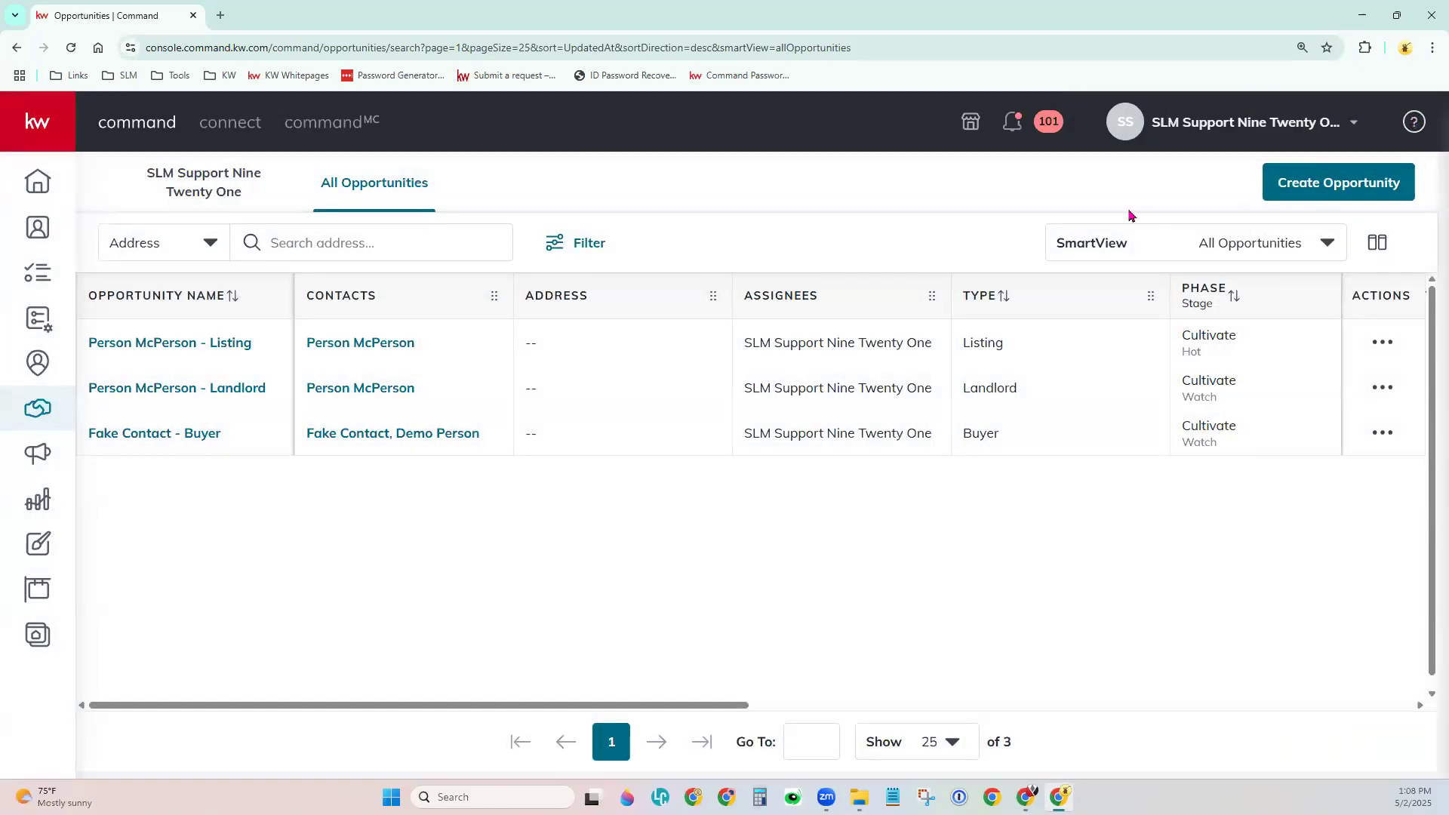
click(1110, 244)
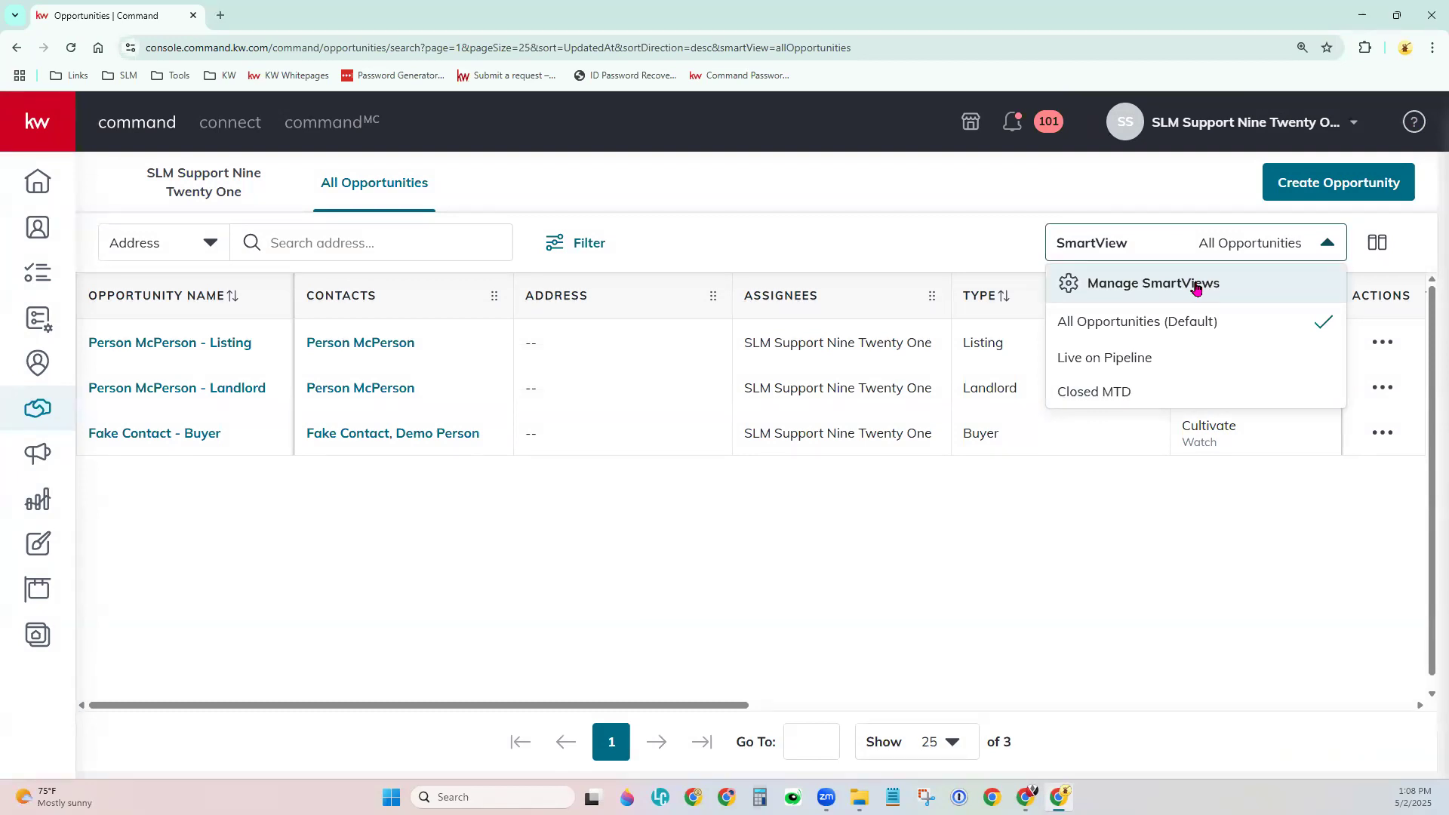
click(1023, 575)
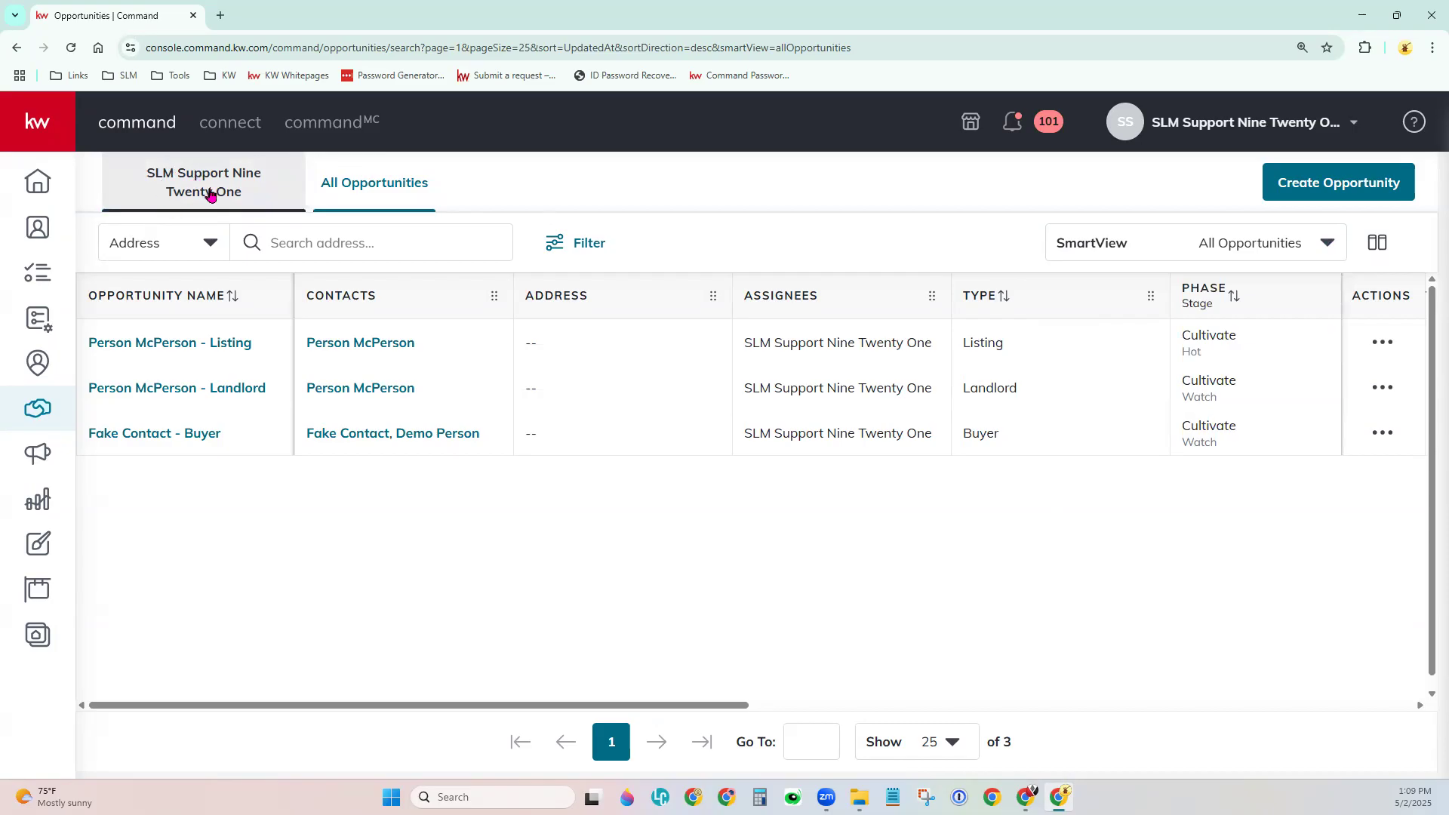
Load the agent's own pipeline dashboard and scroll through the Listings, Buyers and Leases pipelines.
click(178, 200)
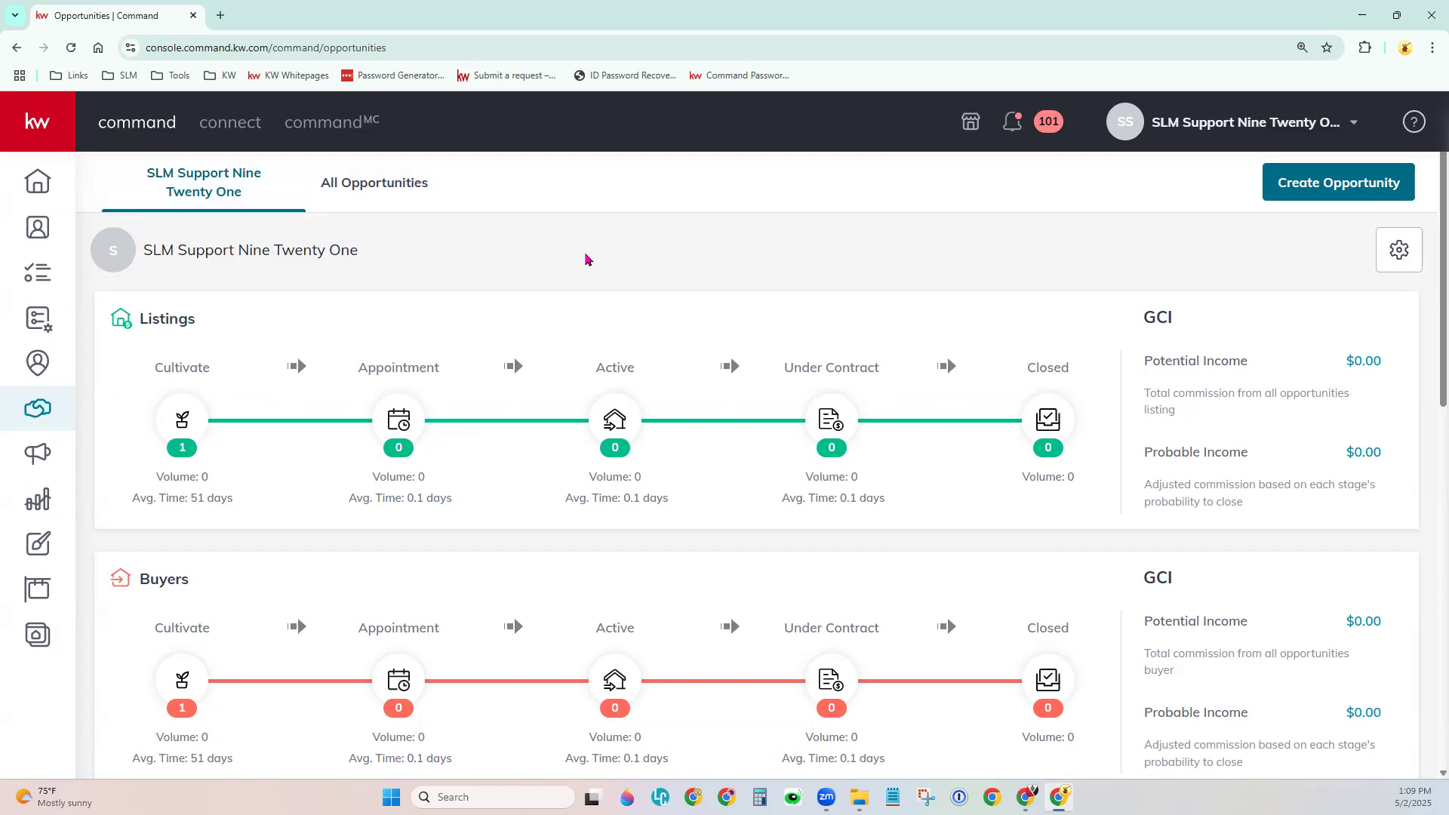
scroll(588, 260, down, 1)
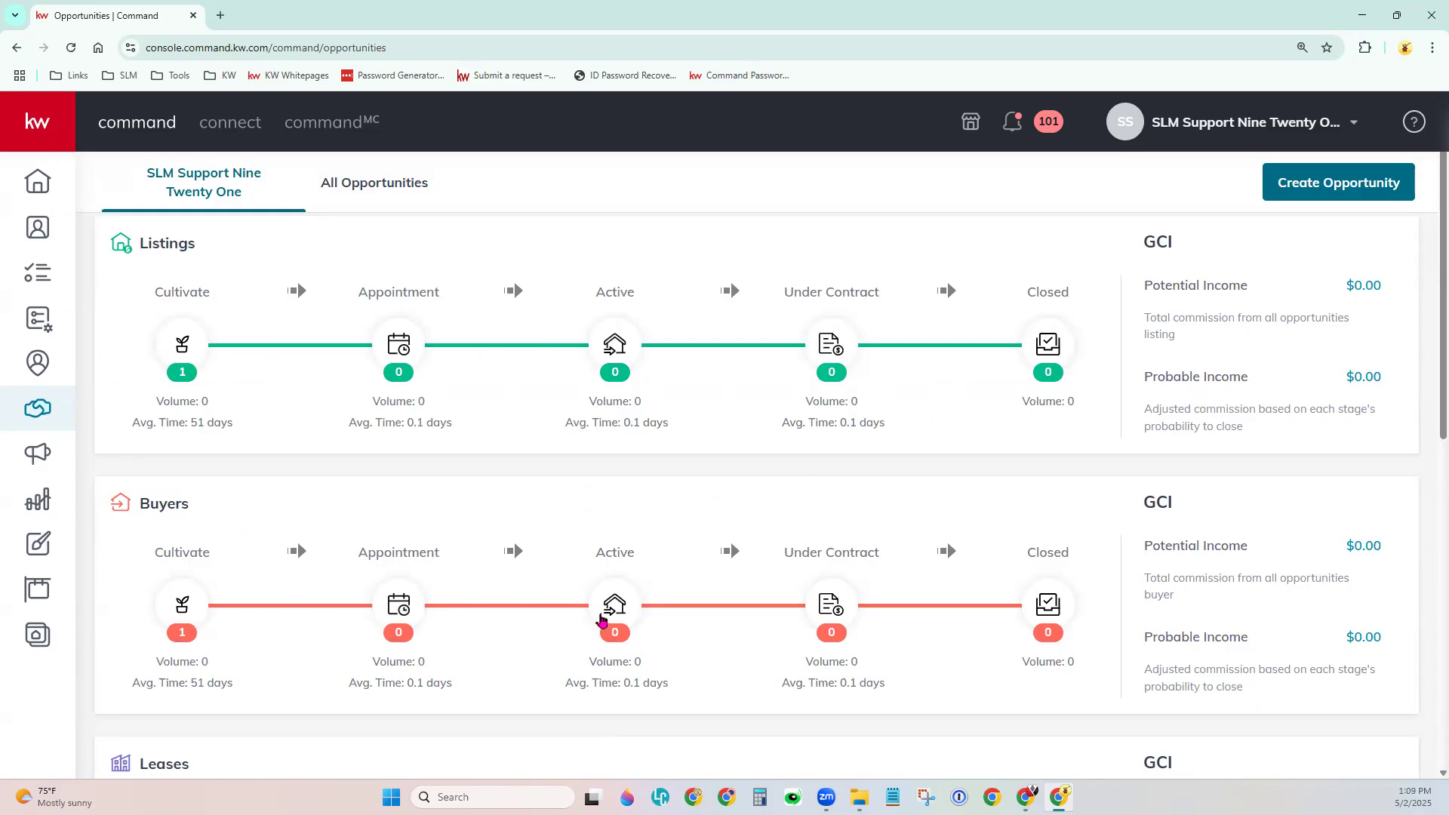
scroll(619, 657, down, 5)
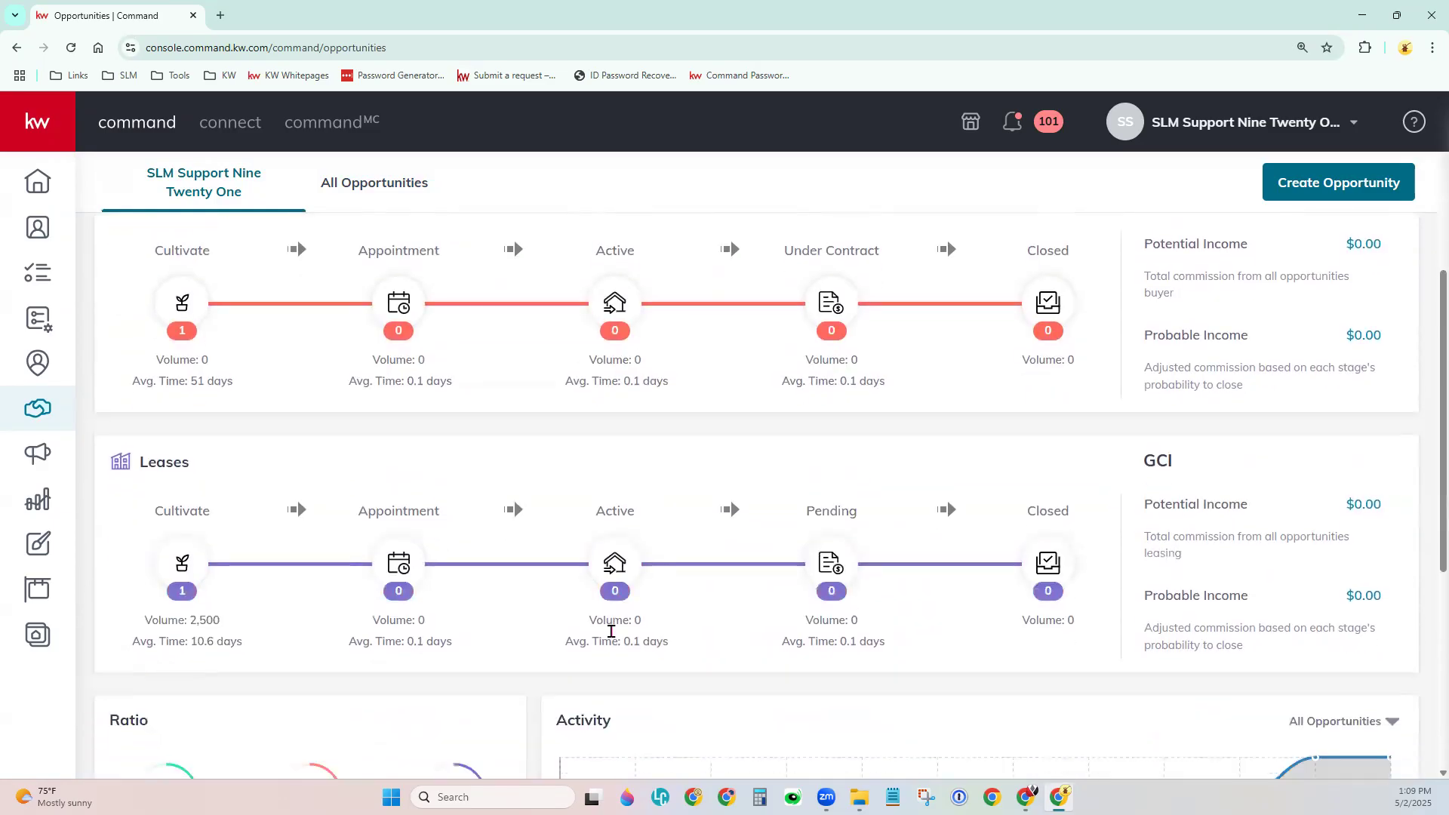
scroll(613, 638, up, 5)
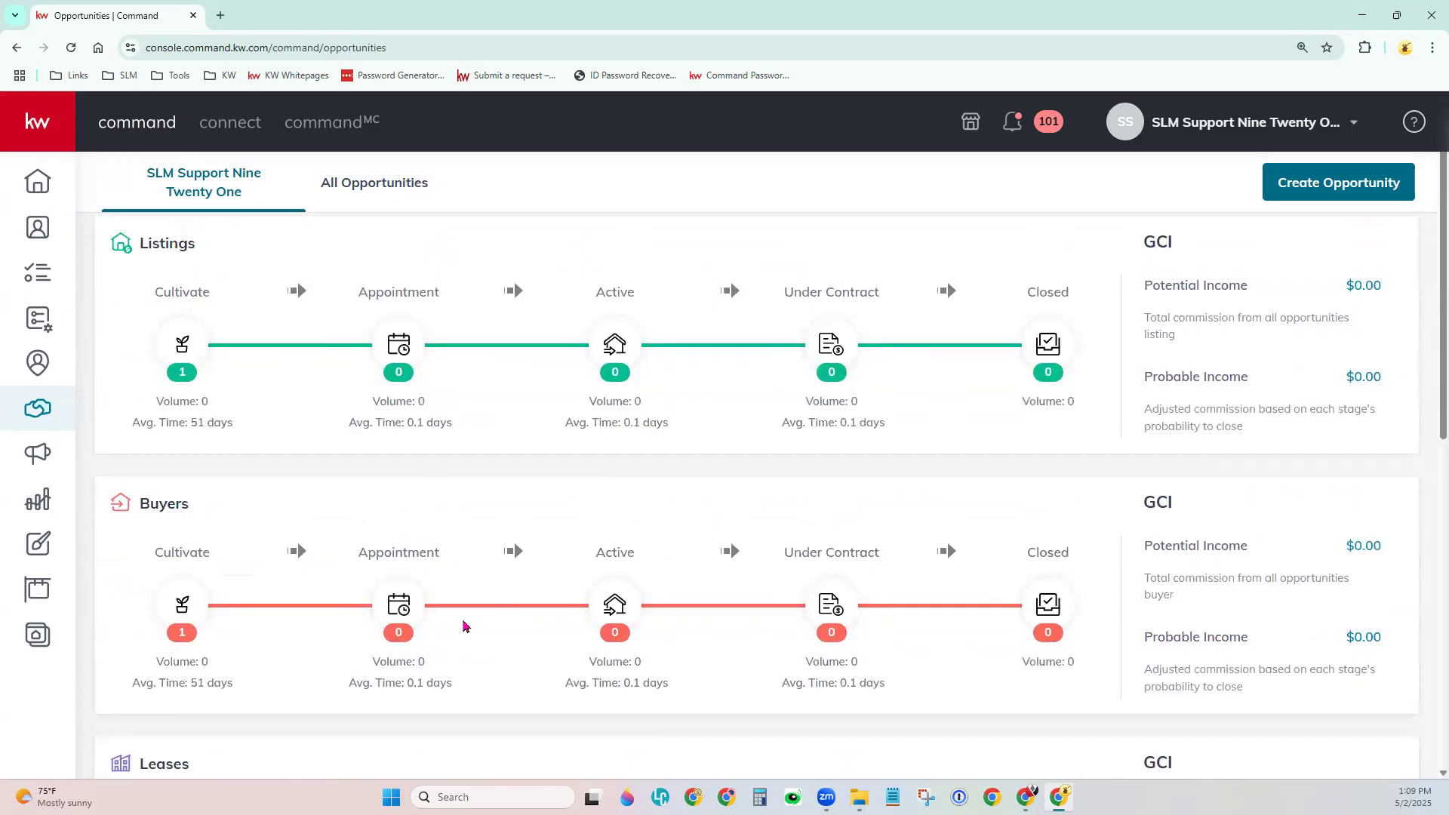
scroll(465, 626, down, 3)
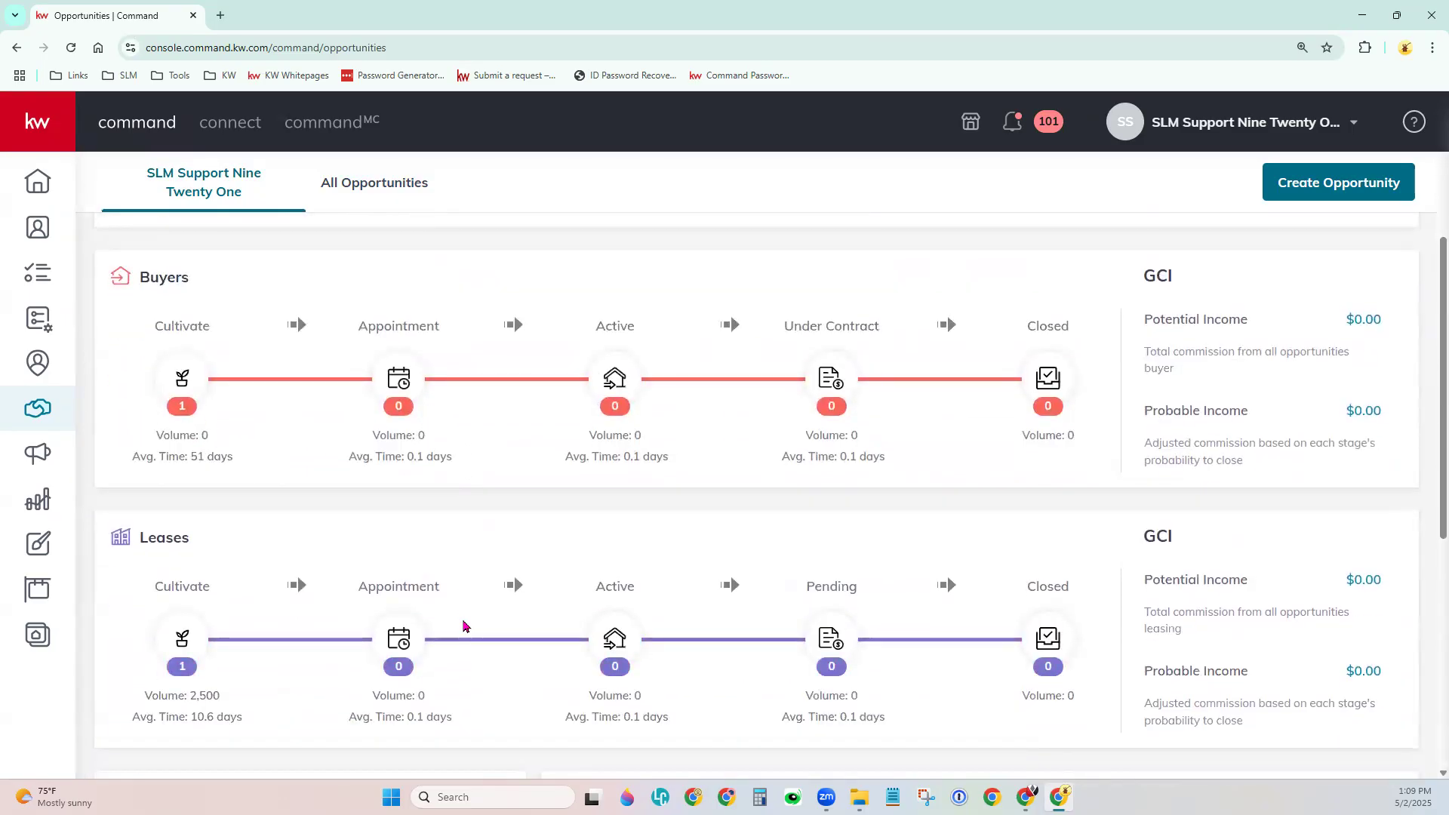
scroll(465, 625, up, 4)
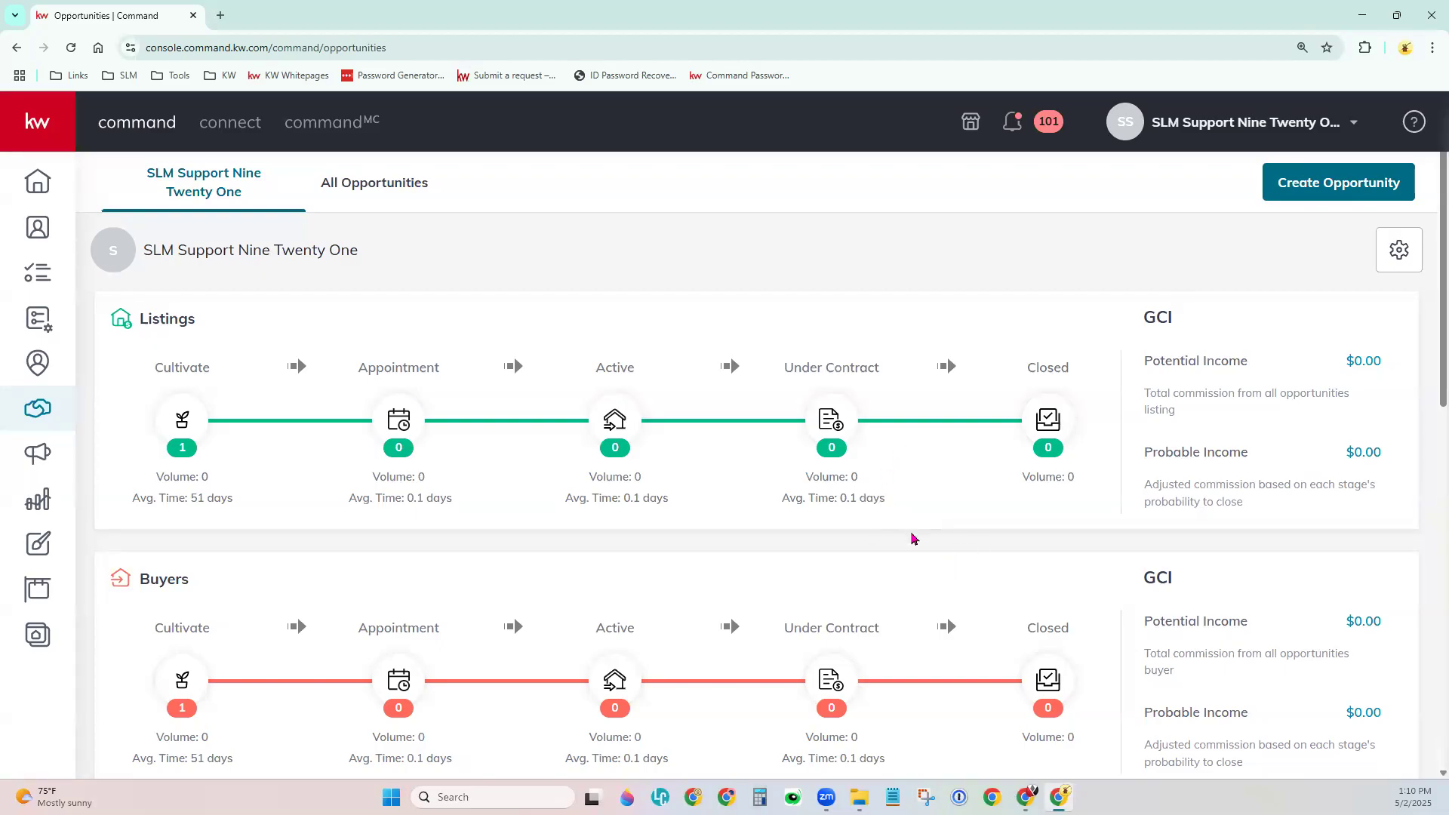
scroll(913, 536, down, 5)
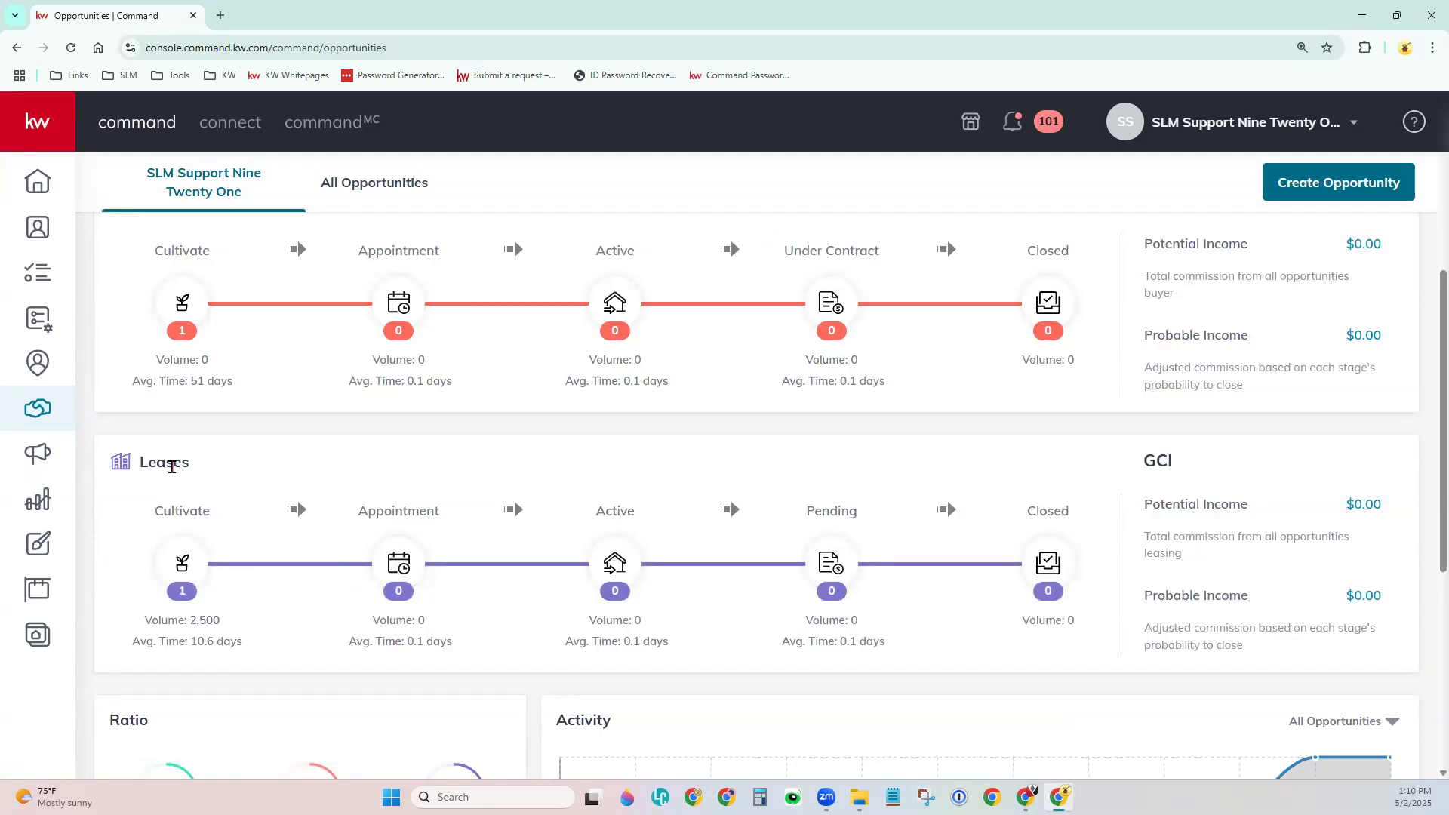
scroll(172, 466, up, 4)
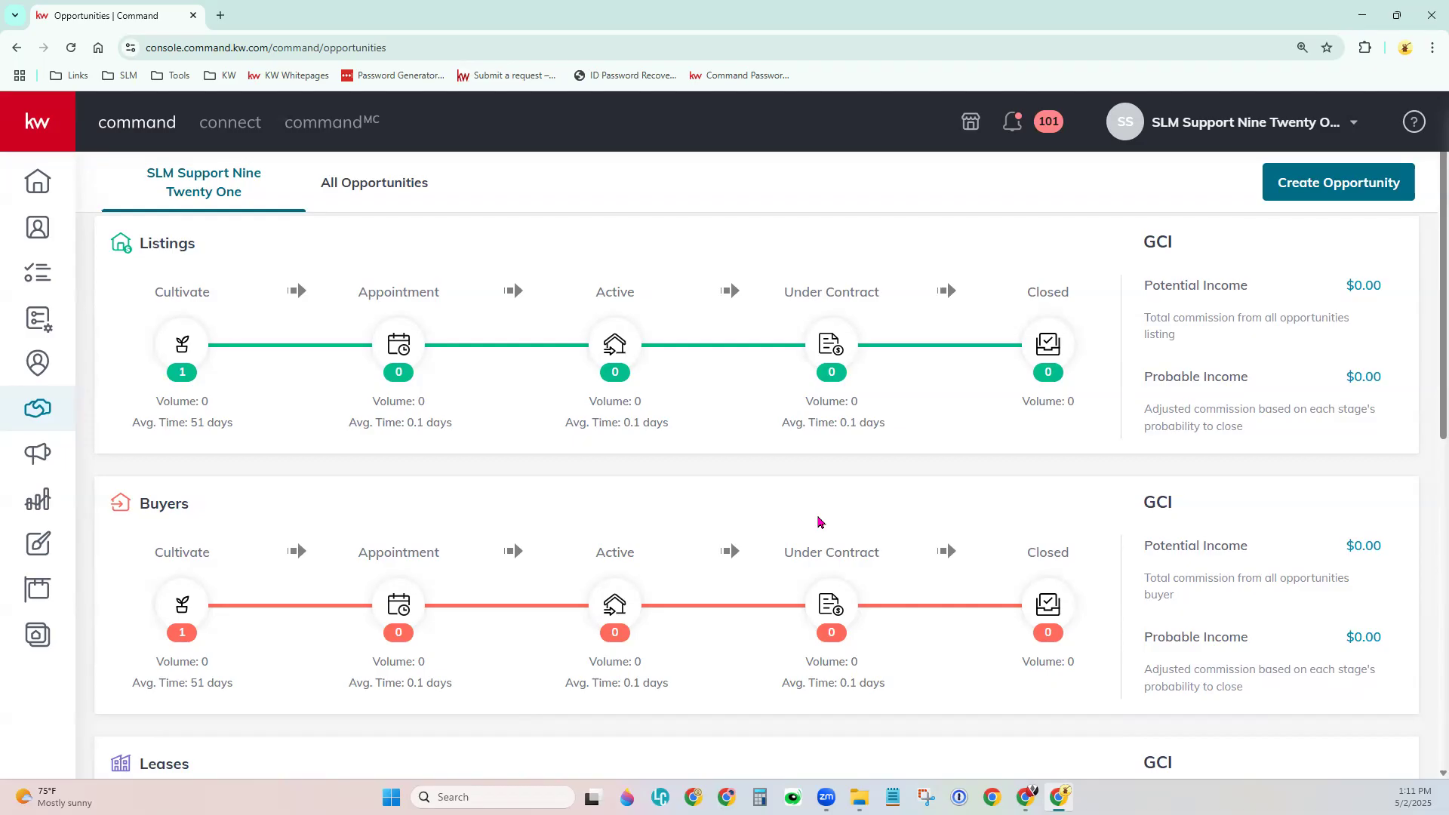
drag(1139, 254, 1176, 243)
drag(1143, 287, 1252, 290)
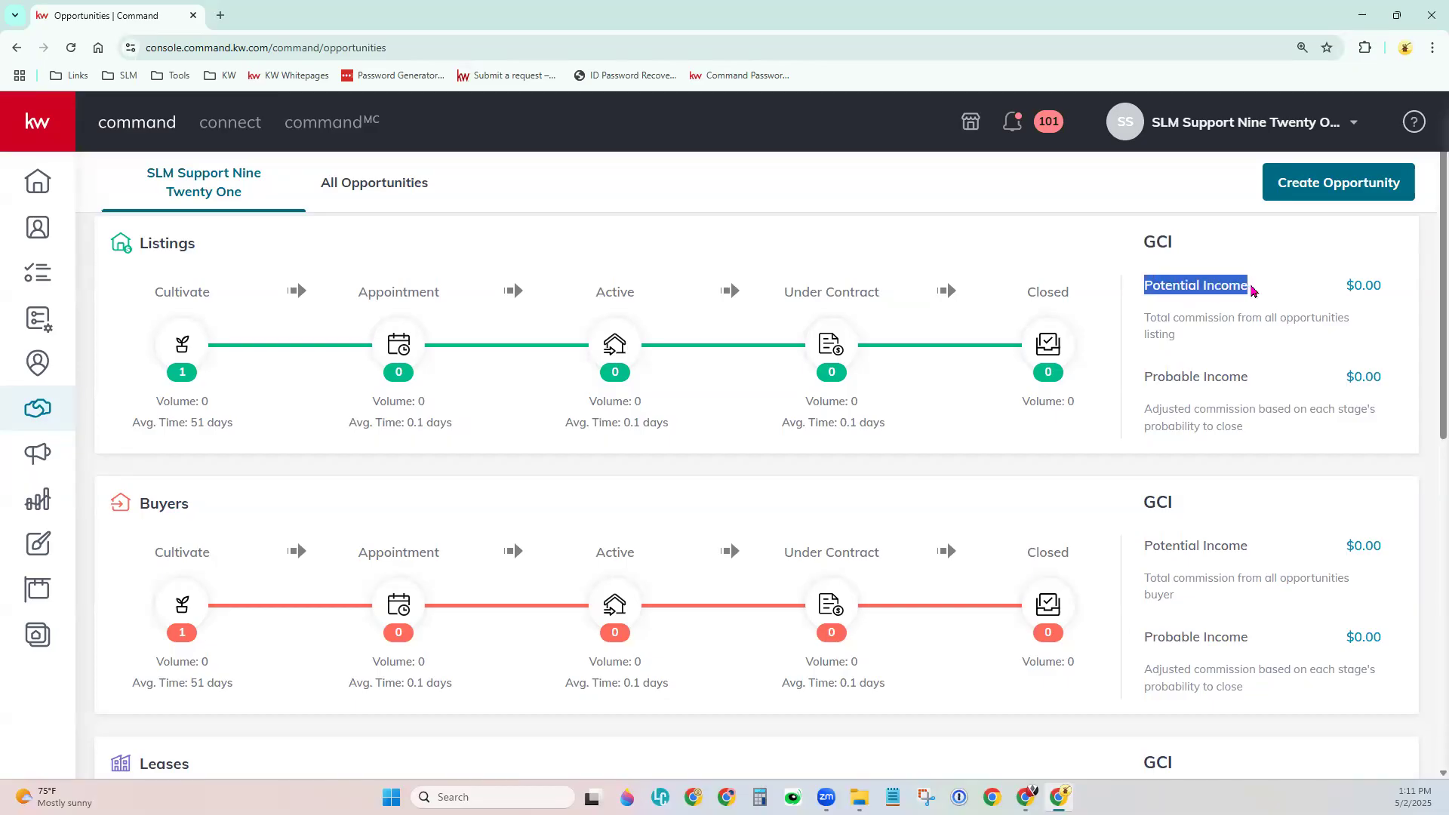
drag(1138, 379, 1264, 382)
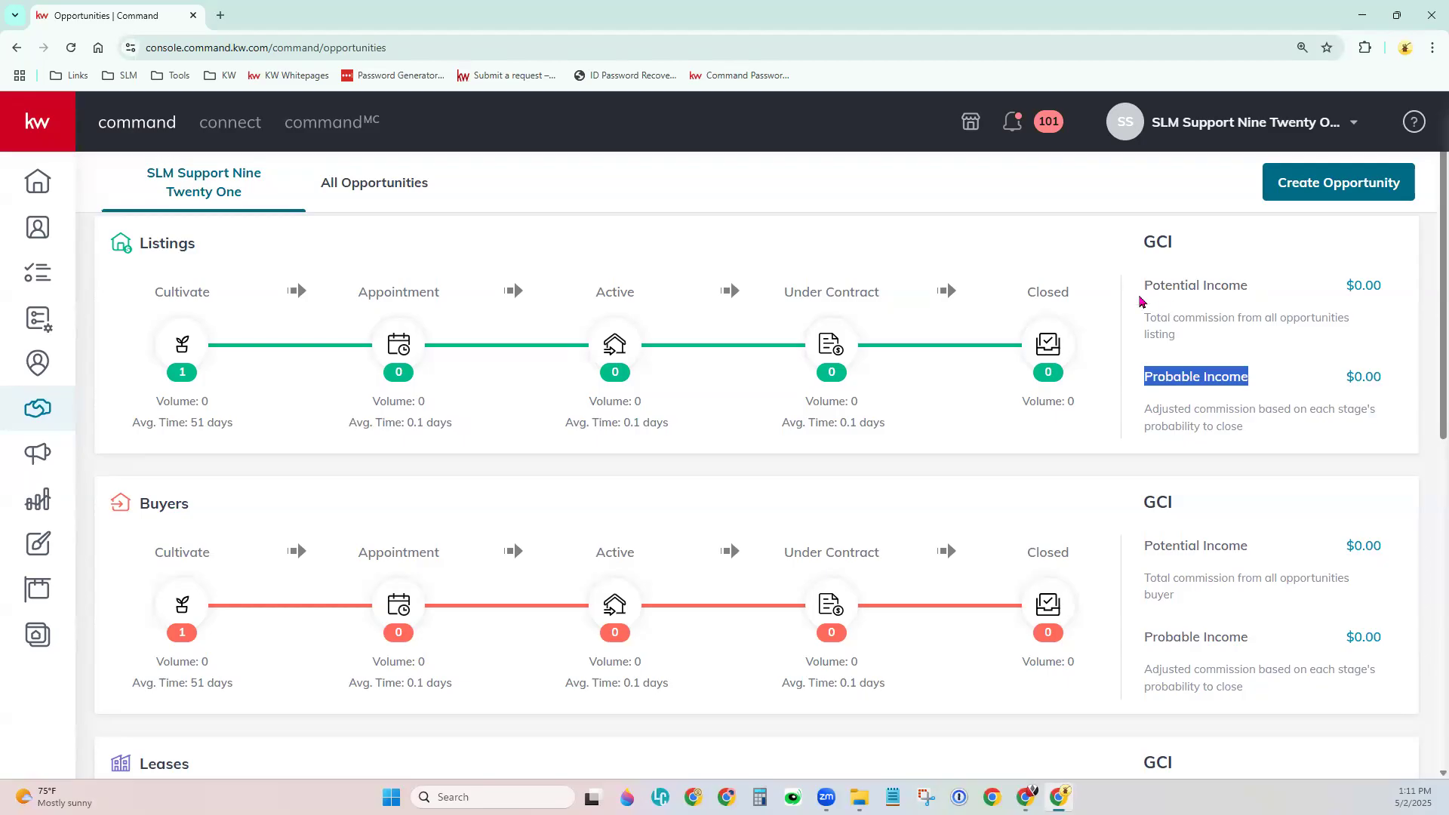
drag(1141, 291, 1253, 294)
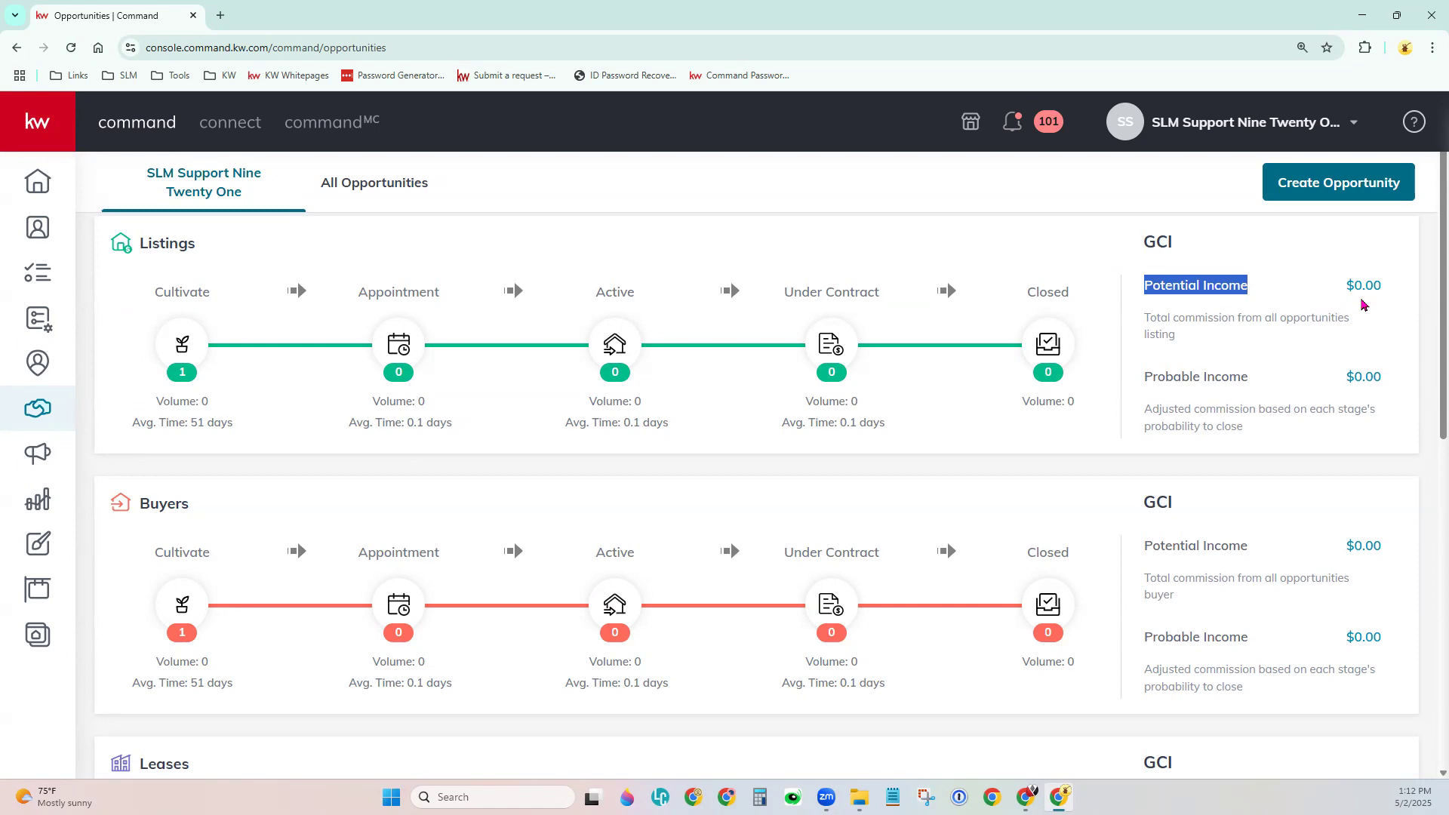
drag(1141, 376, 1254, 377)
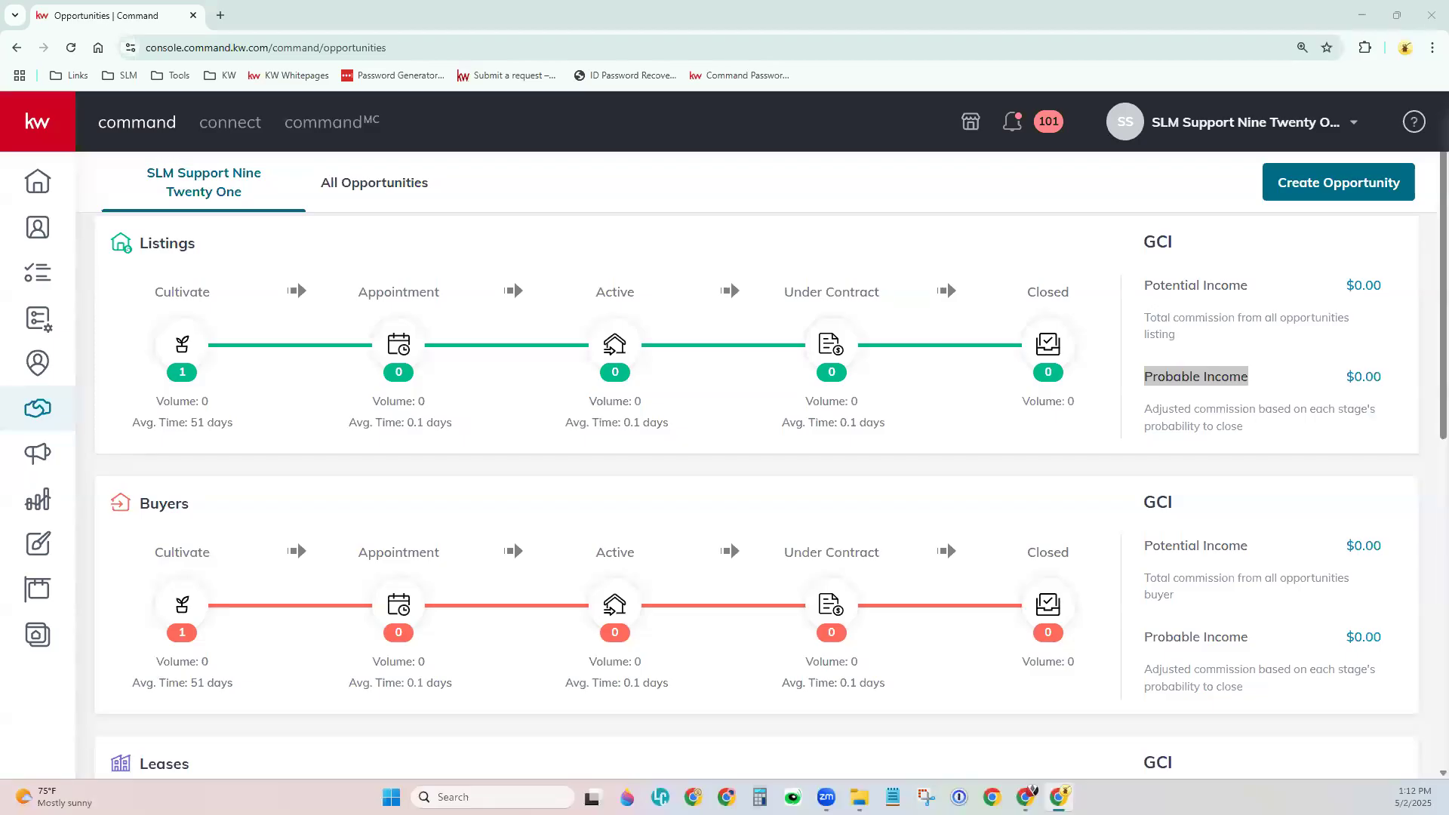
click(1114, 457)
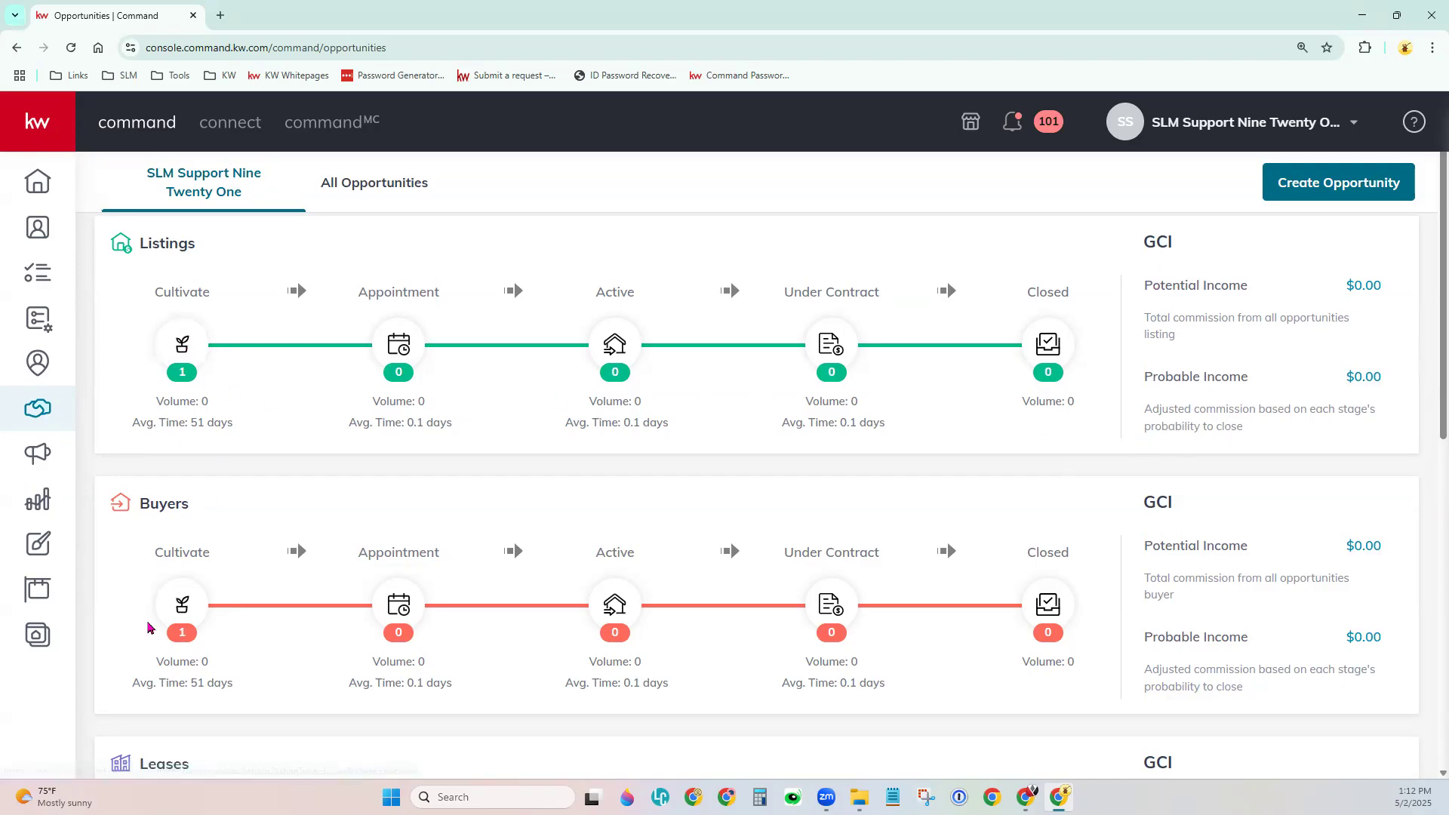
scroll(412, 689, down, 1)
scroll(412, 689, down, 5)
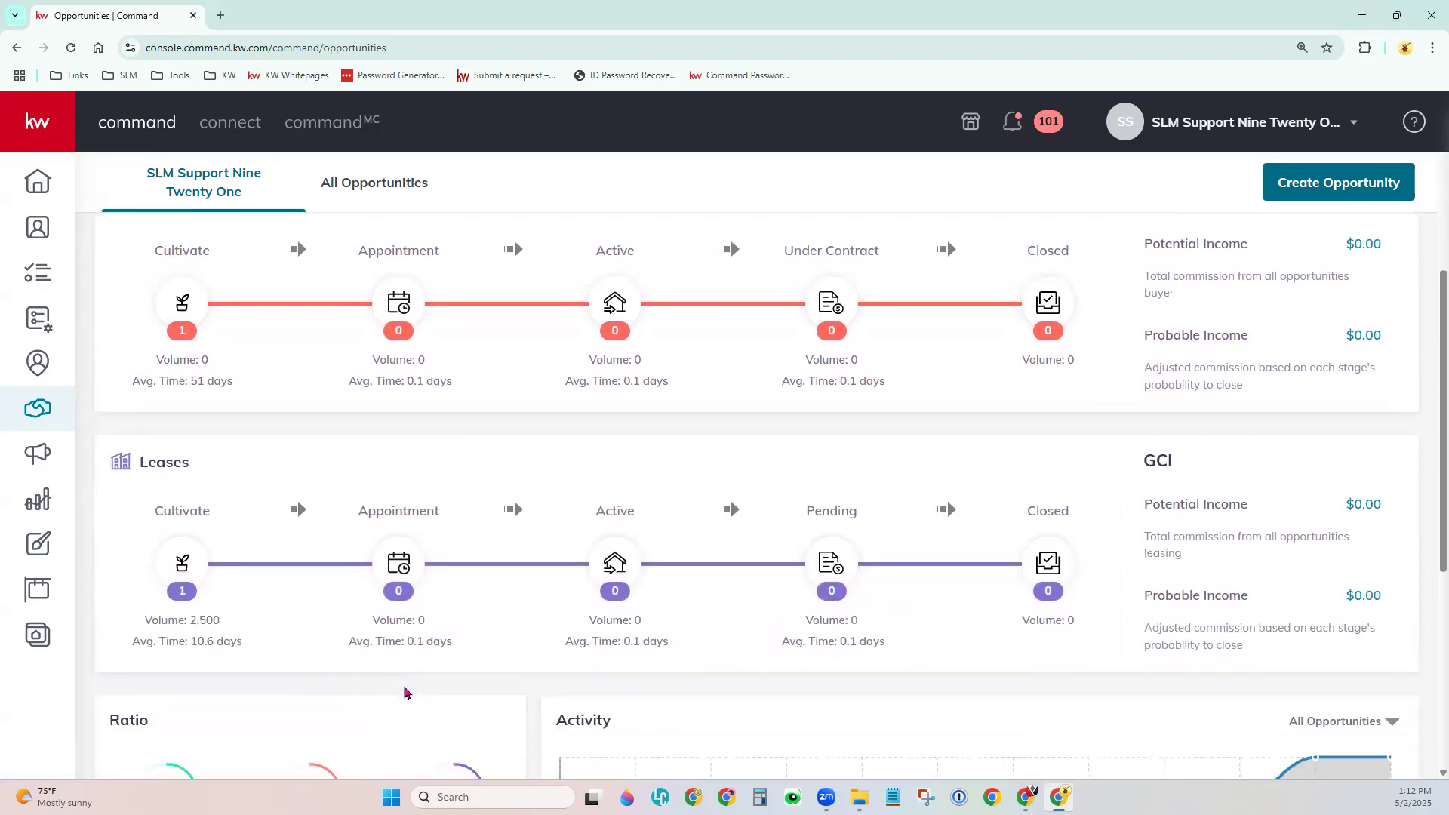
scroll(404, 692, down, 4)
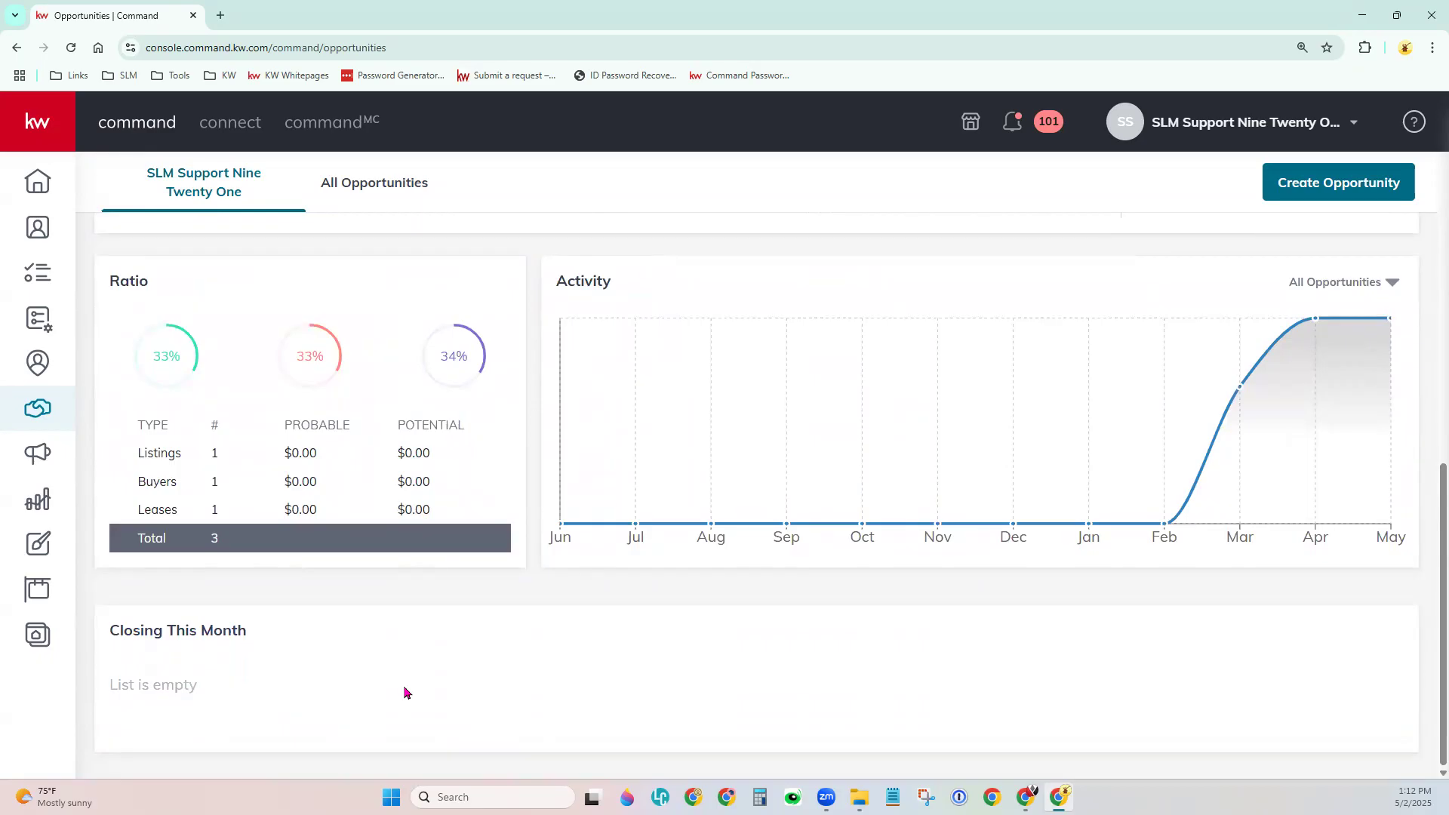
drag(112, 282, 153, 290)
drag(135, 438, 471, 442)
click(465, 474)
mouse_move(893, 505)
click(1386, 281)
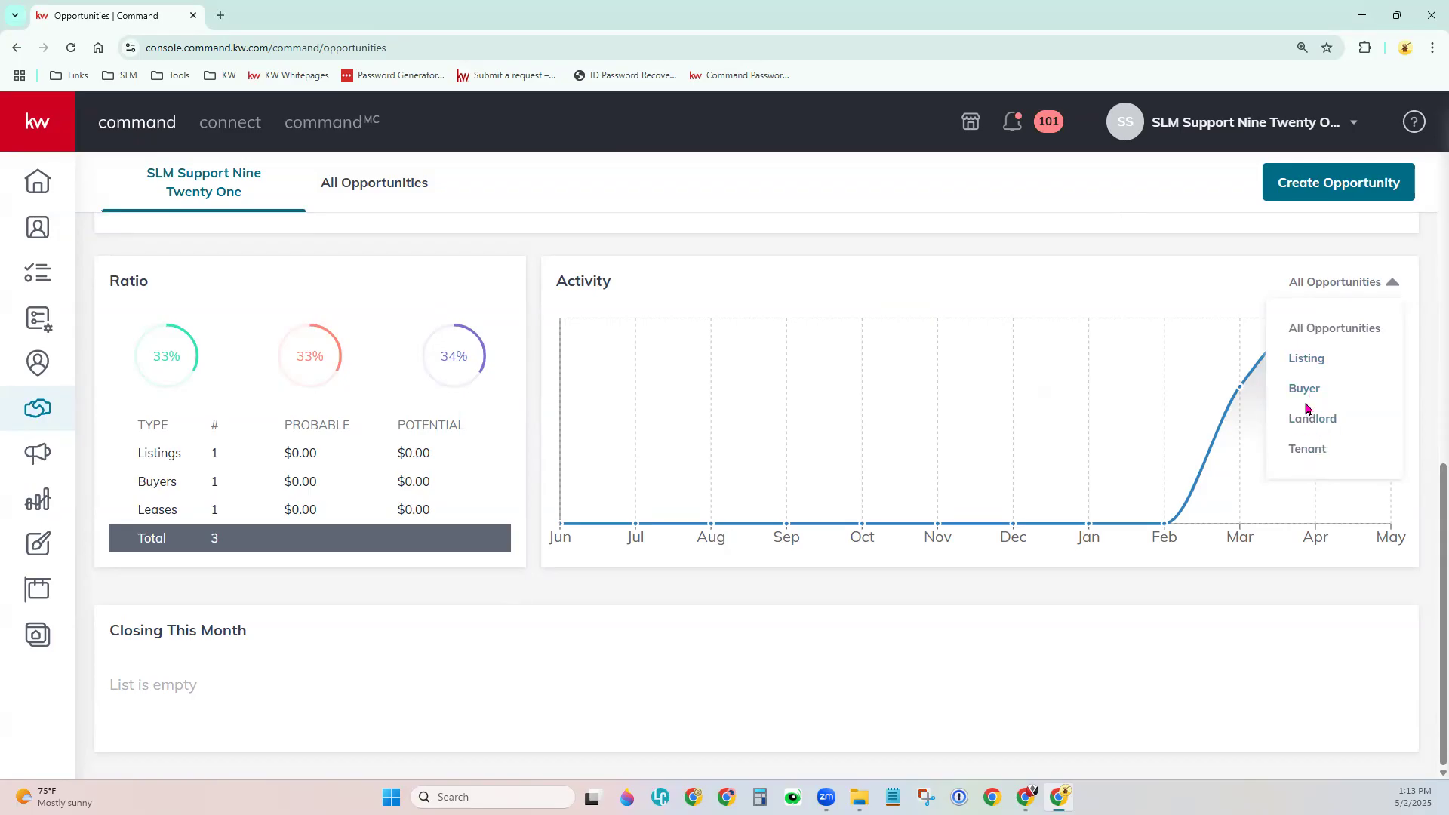
click(1313, 362)
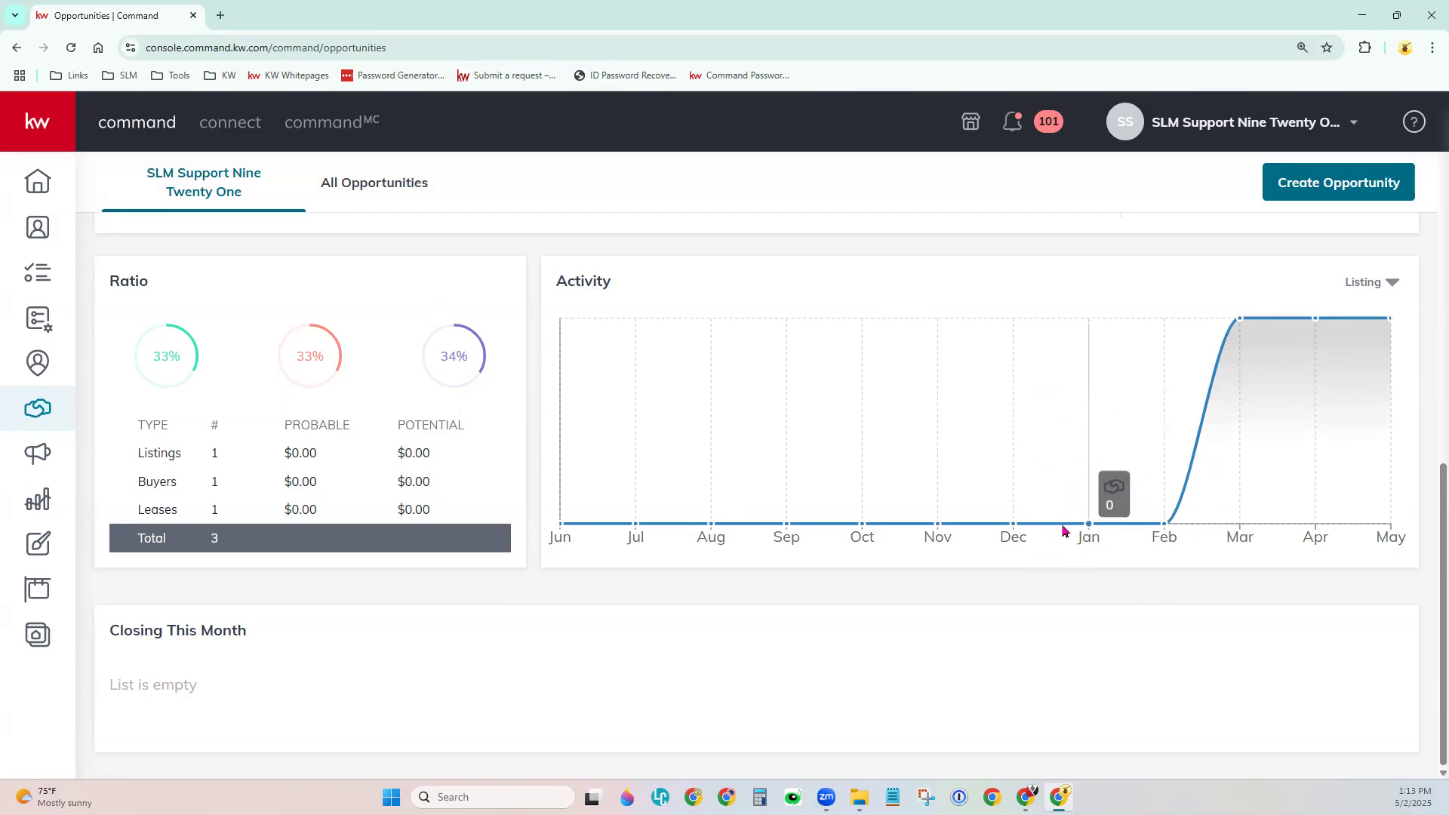
click(1390, 290)
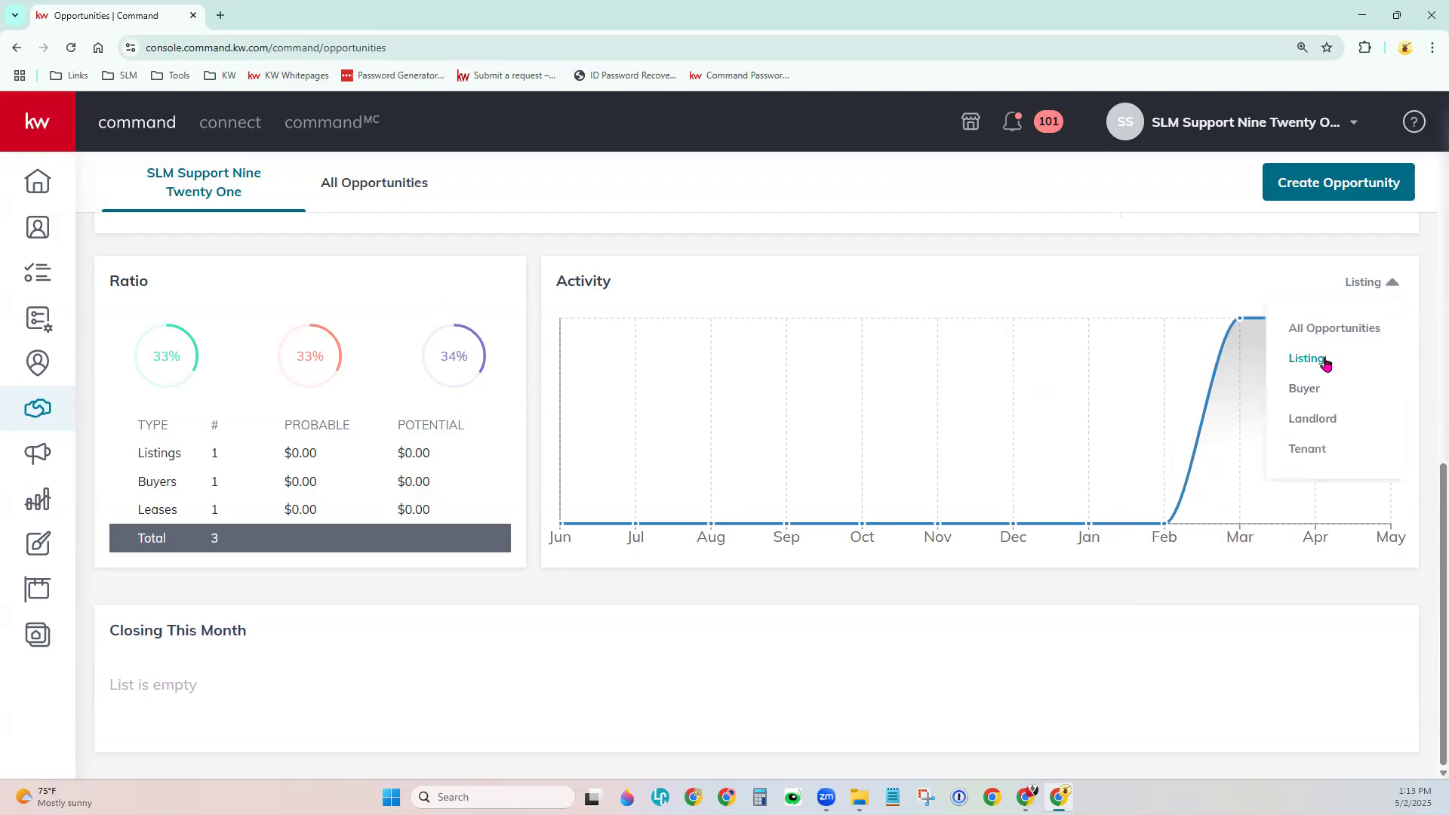
click(1323, 335)
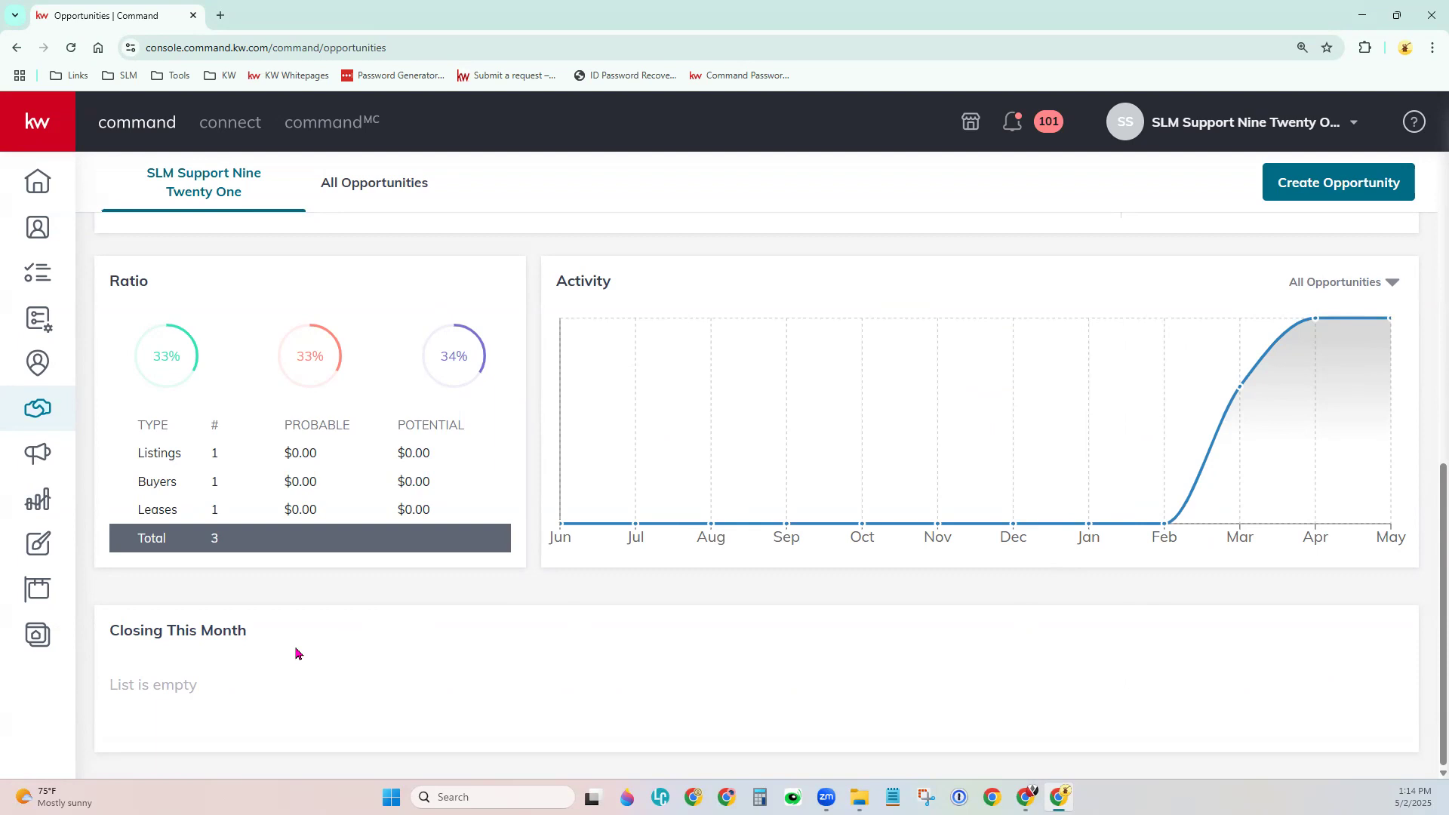
scroll(296, 653, up, 8)
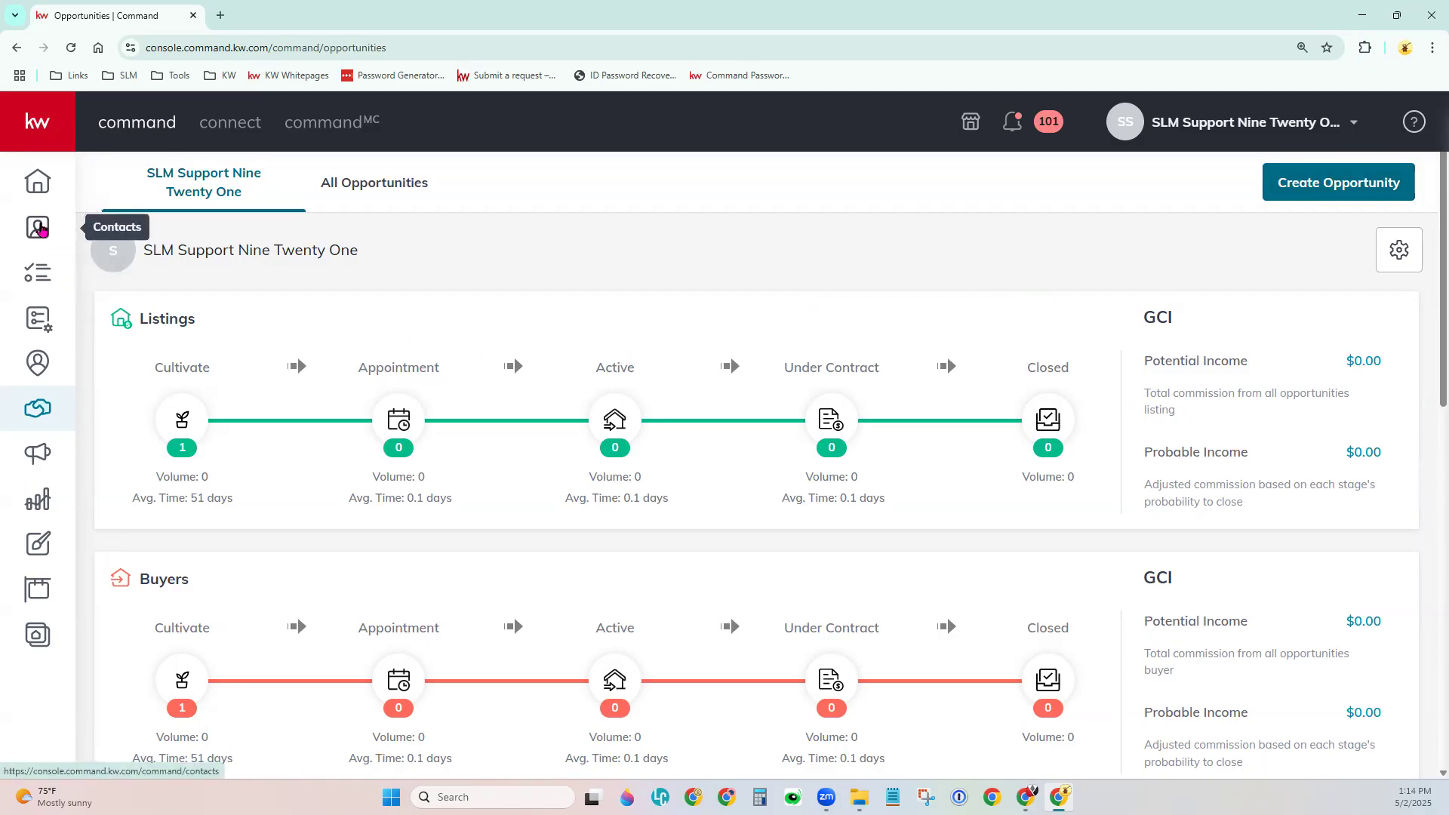
Open the demo contact from Contacts in a new tab and view their Listing and Landlord opportunities.
middle_click(41, 230)
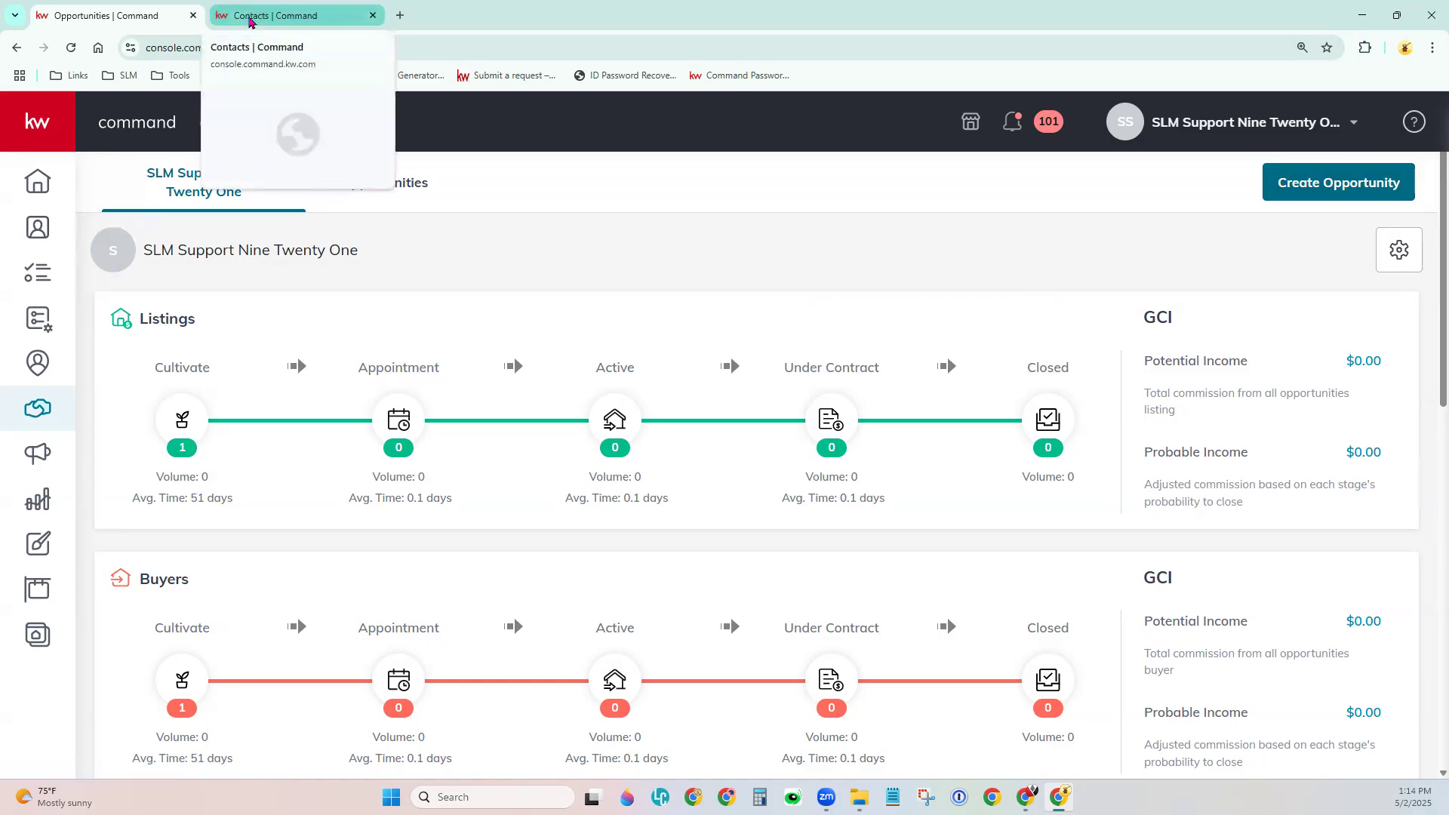
click(250, 16)
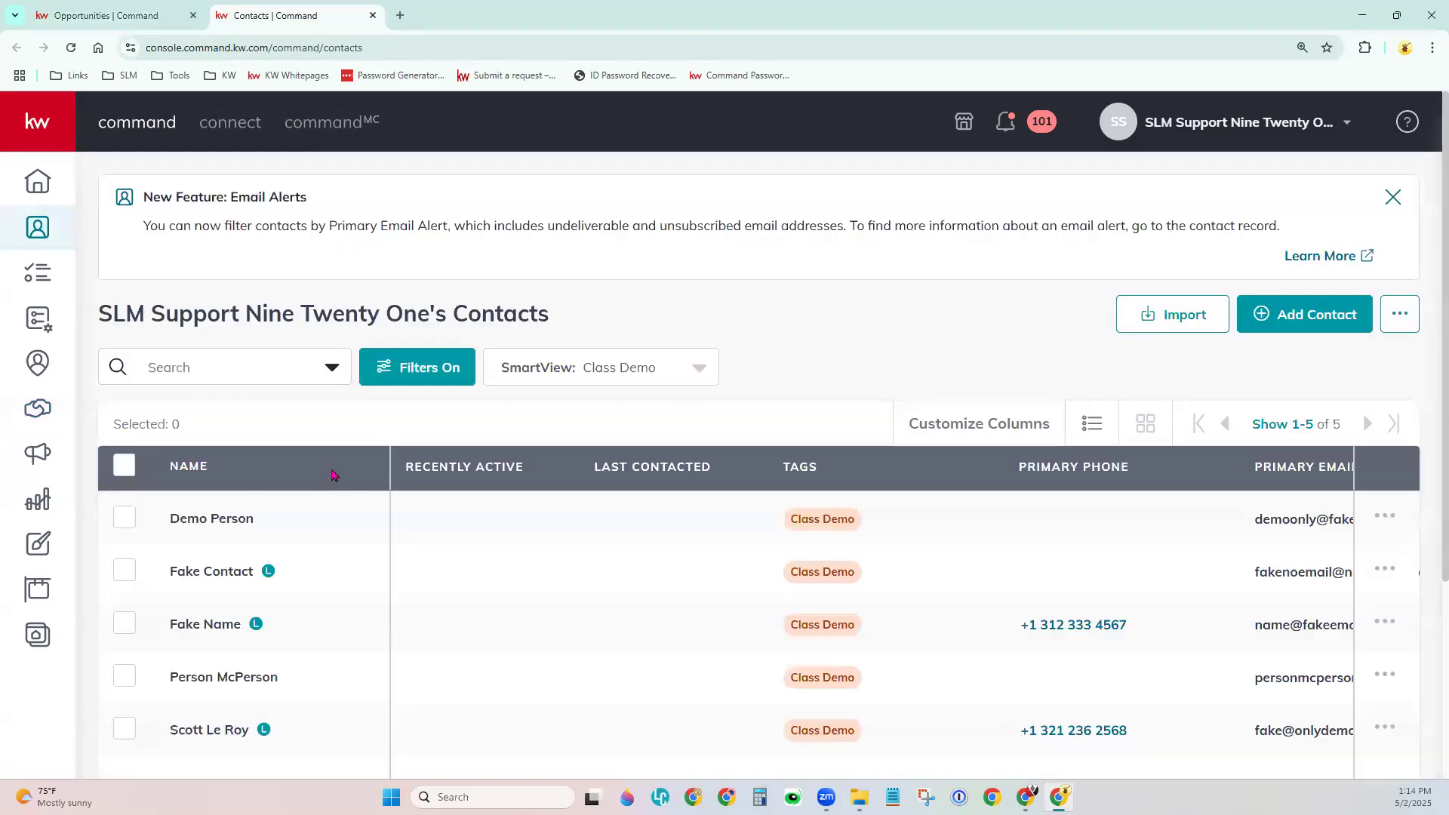
scroll(333, 477, down, 2)
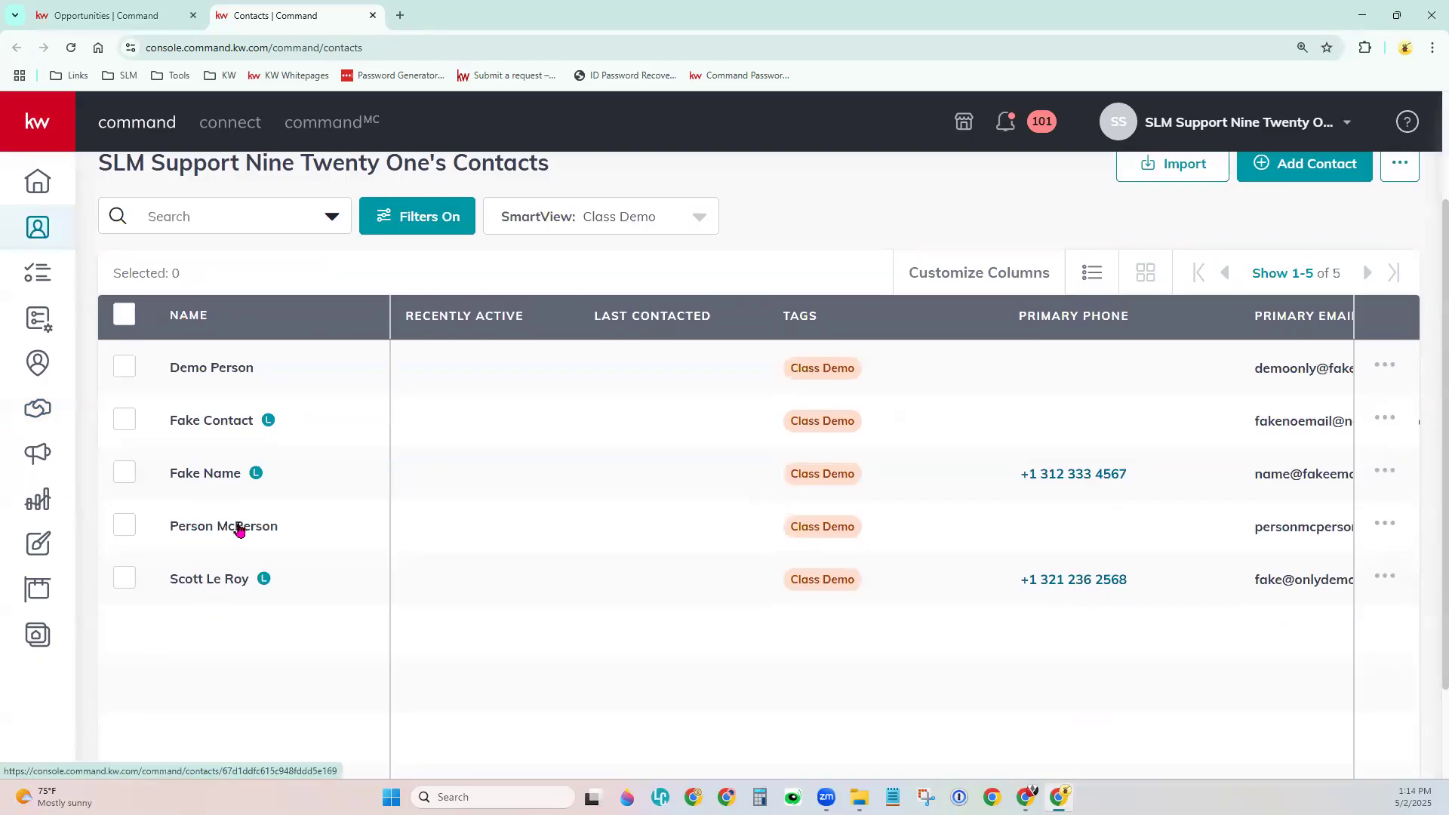
click(246, 528)
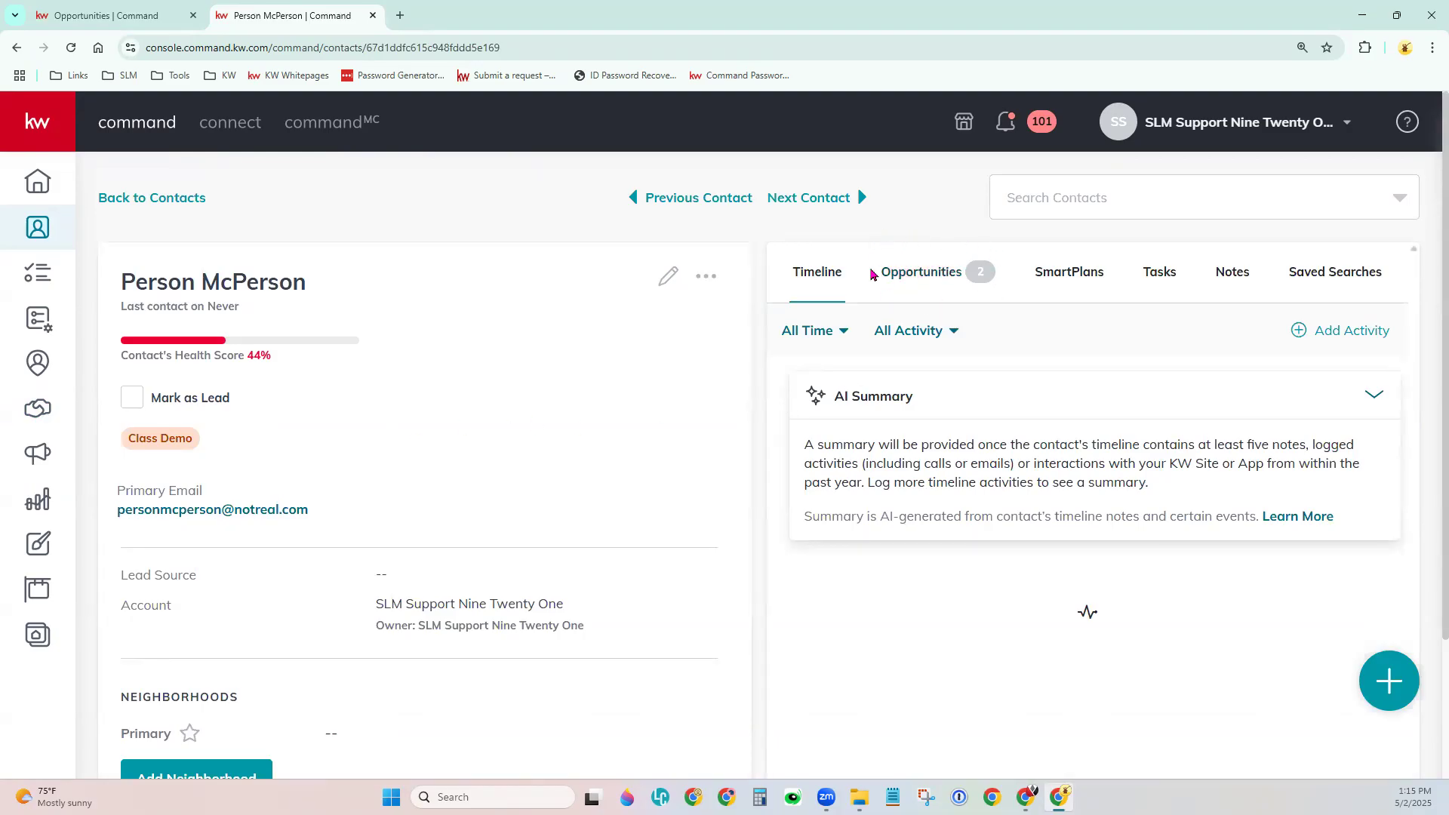
click(934, 278)
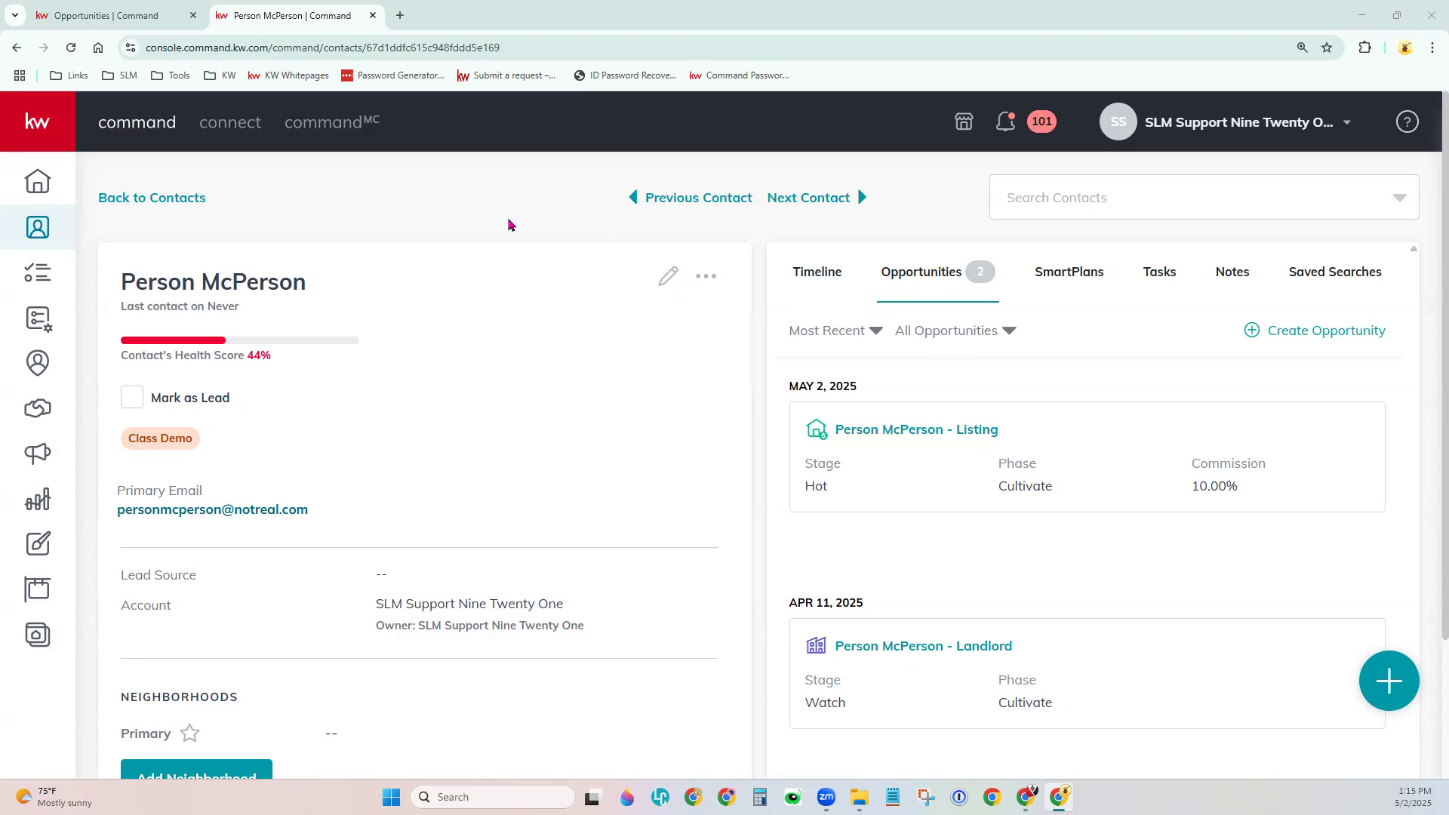
click(160, 18)
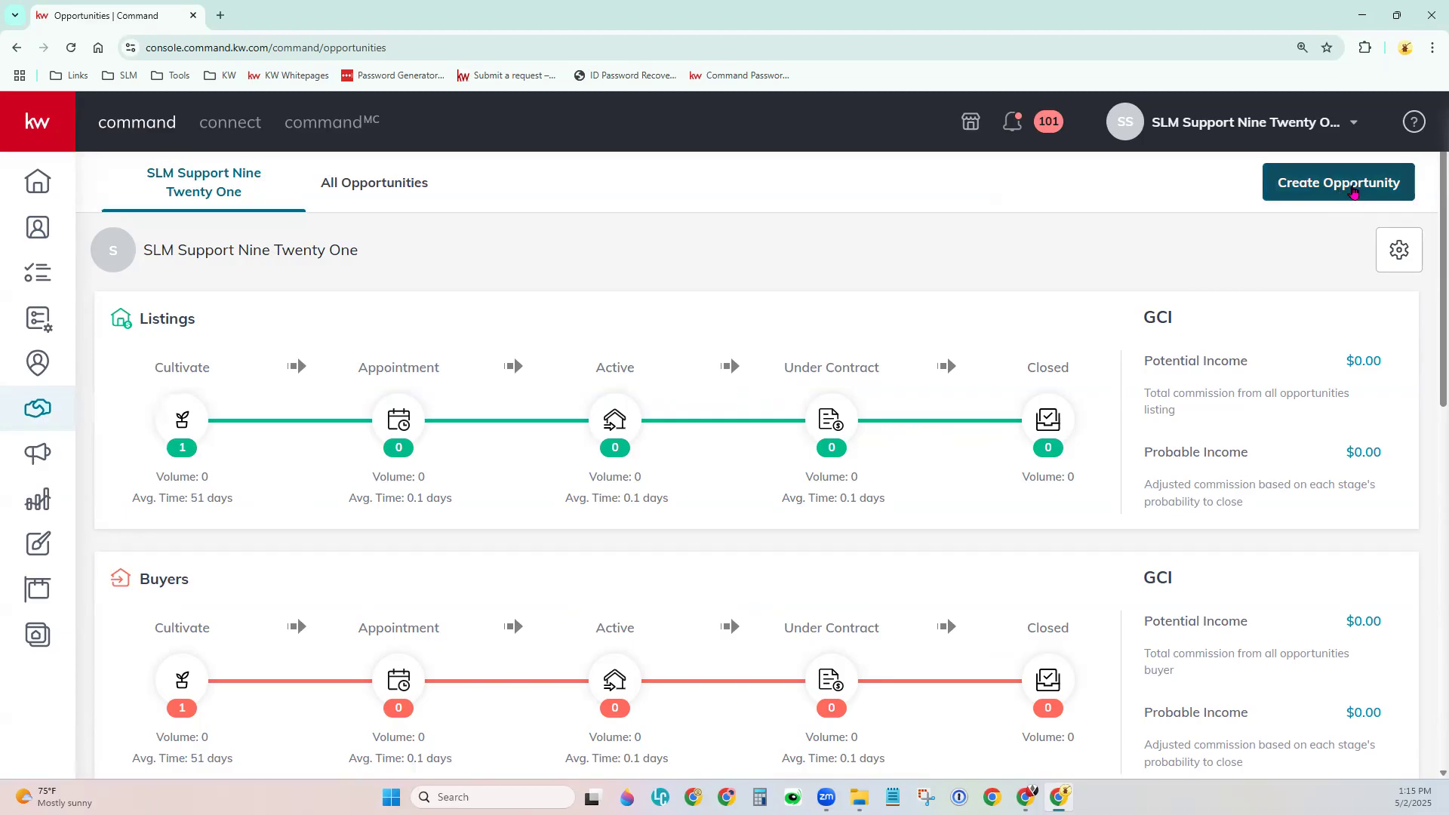
Open a blank Create Opportunity form, defaulting to the Lynchburg market center.
click(1353, 193)
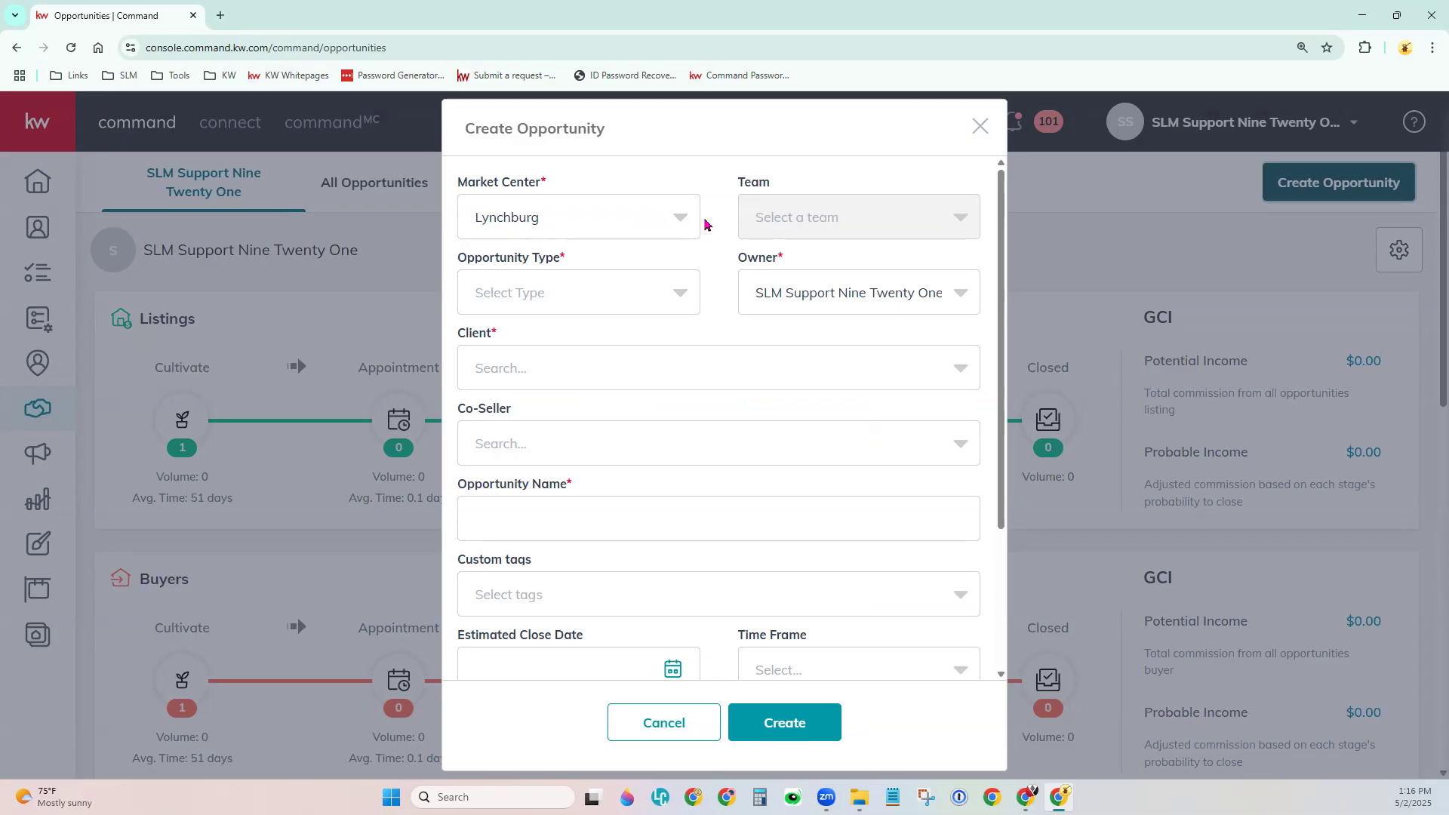
click(679, 228)
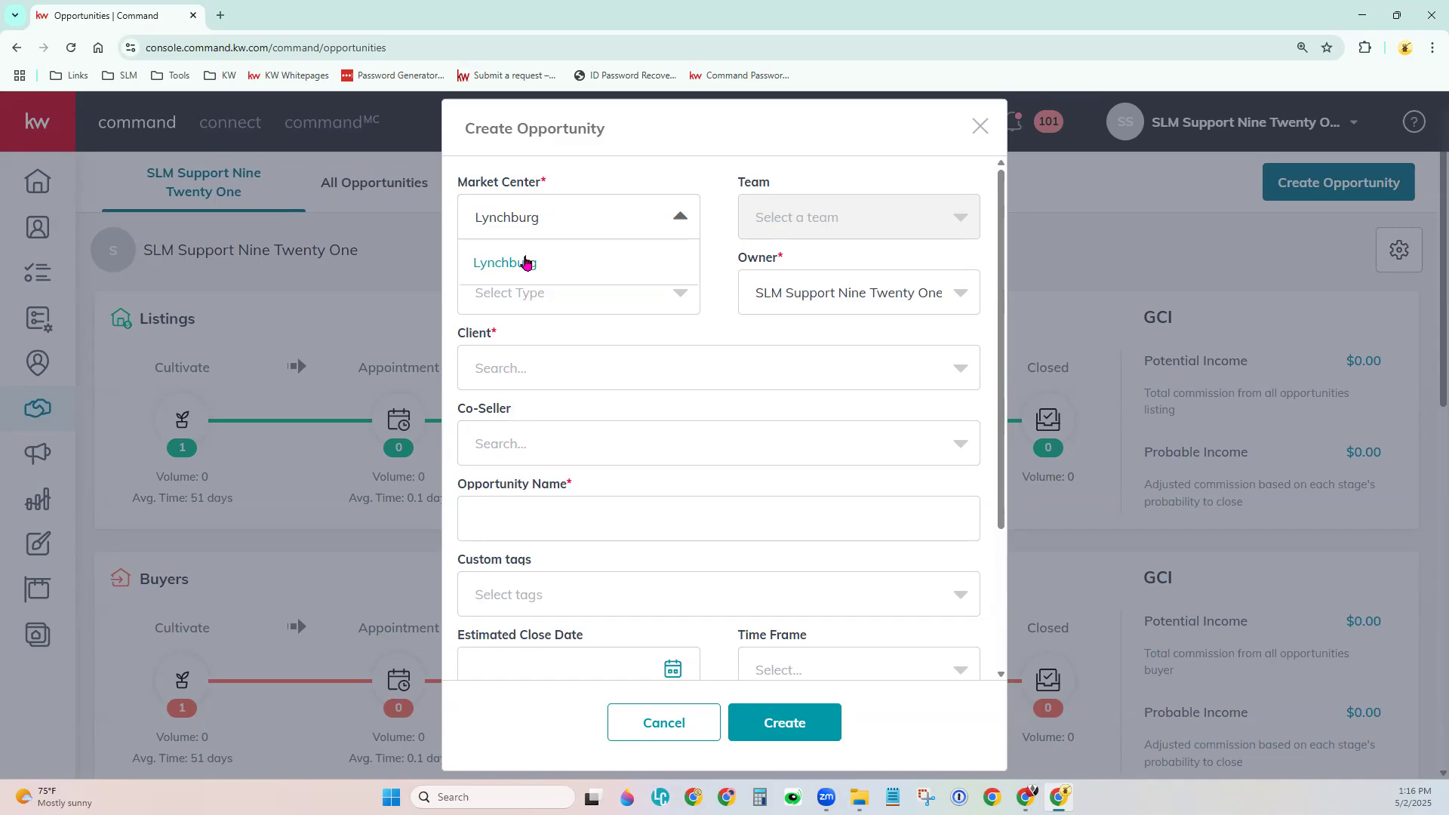
click(719, 219)
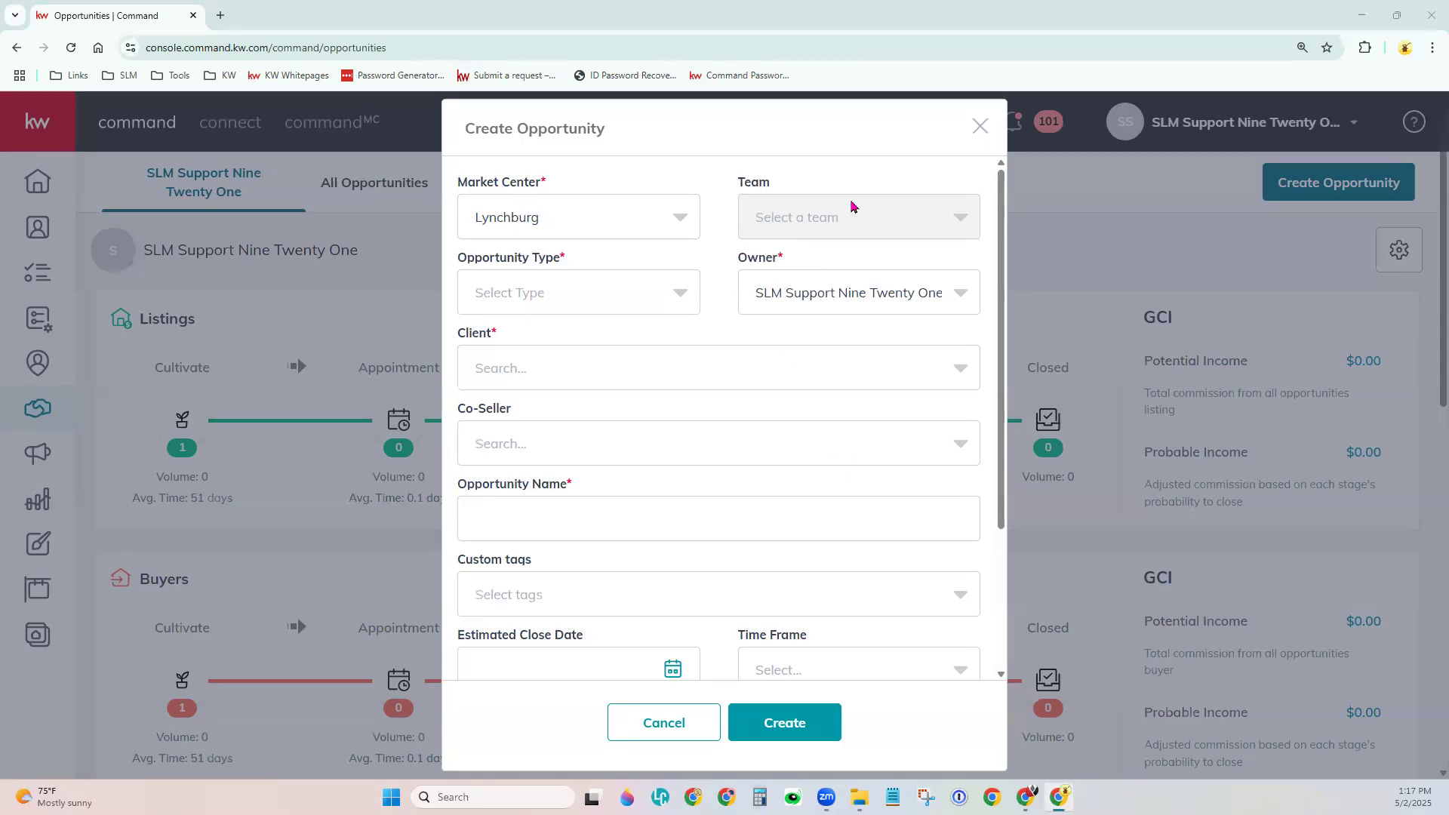
Leave the owner unchanged and set the Opportunity Type to Listing.
click(796, 299)
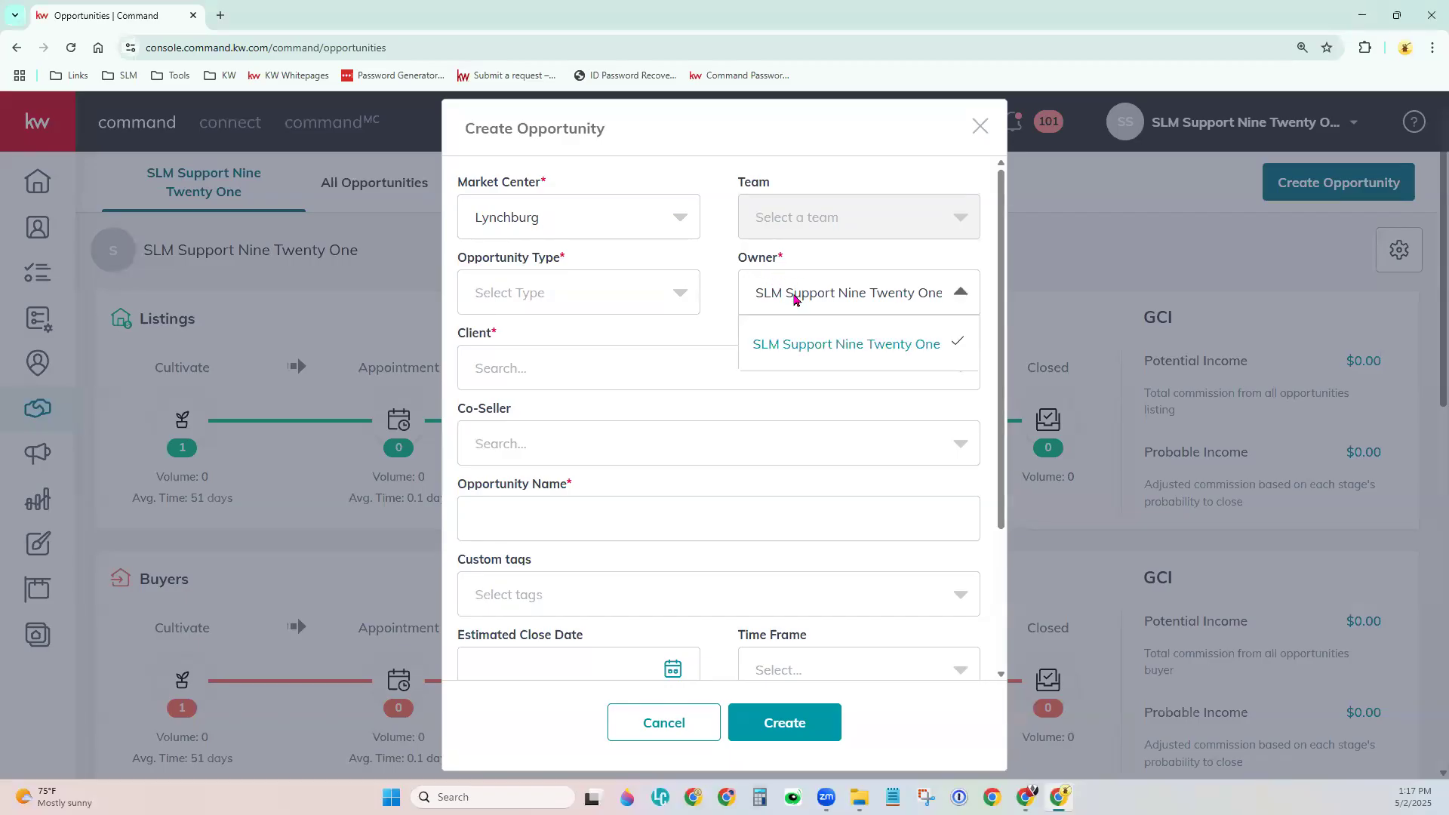
click(678, 325)
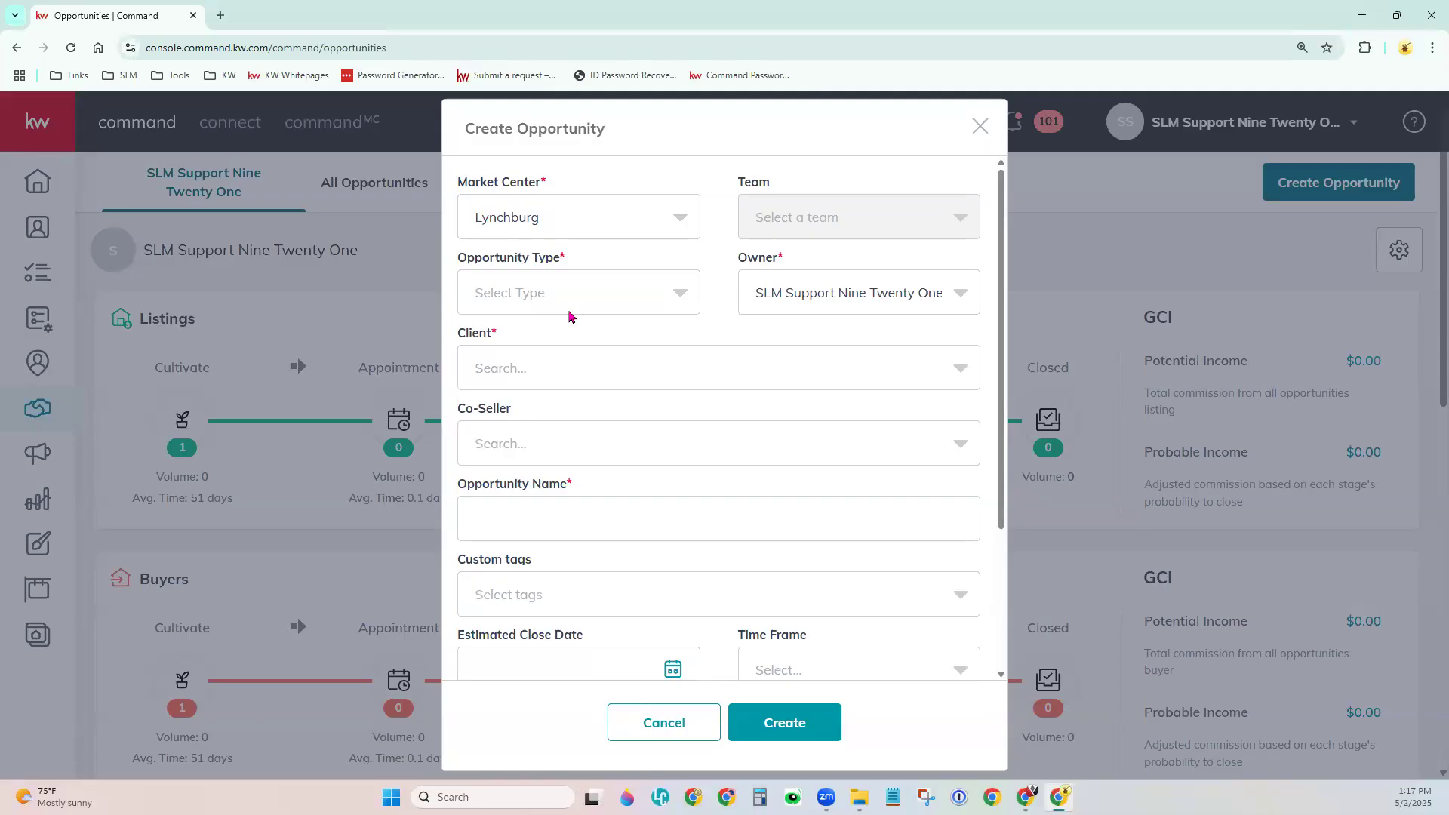
click(578, 302)
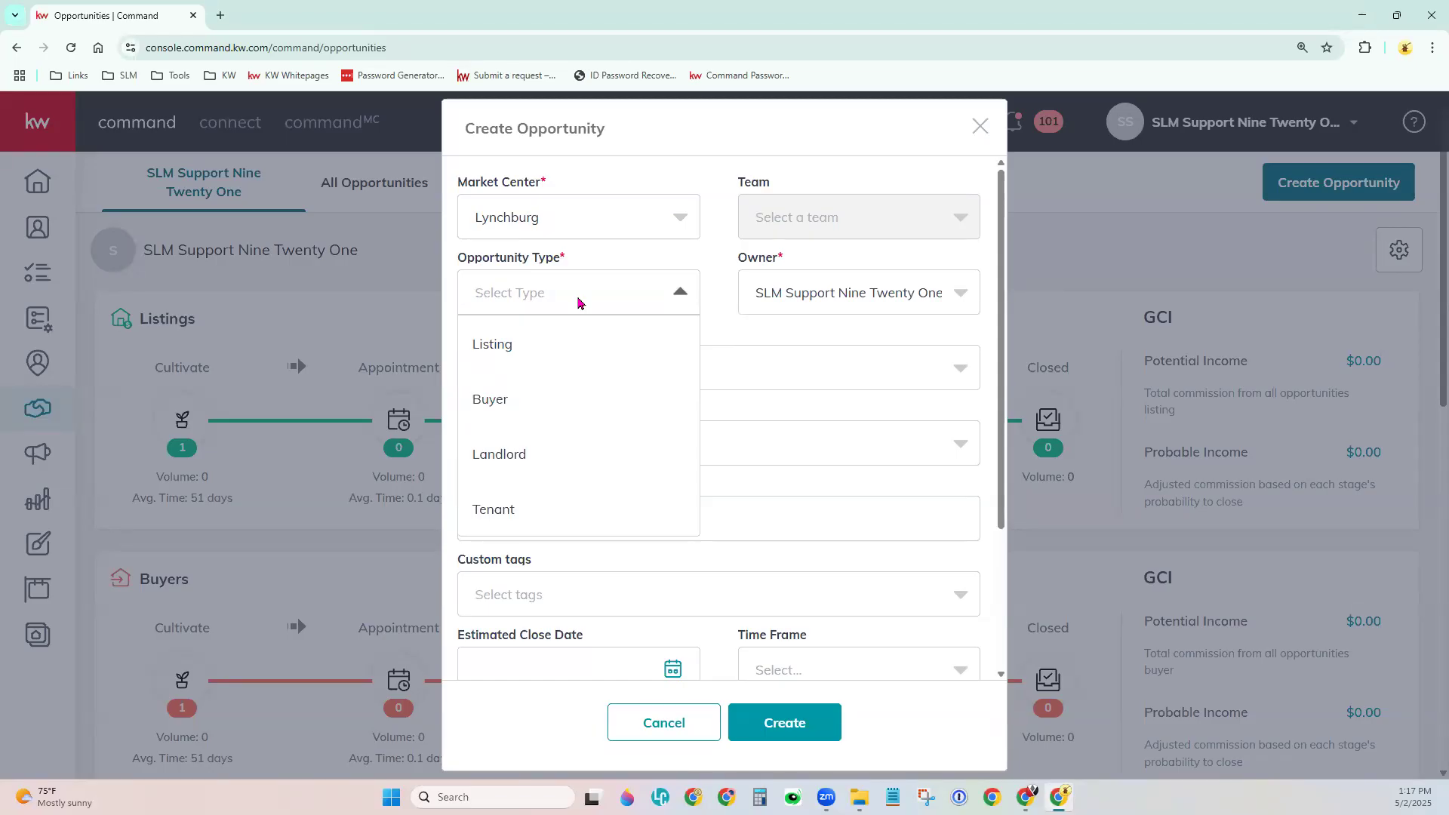
click(522, 345)
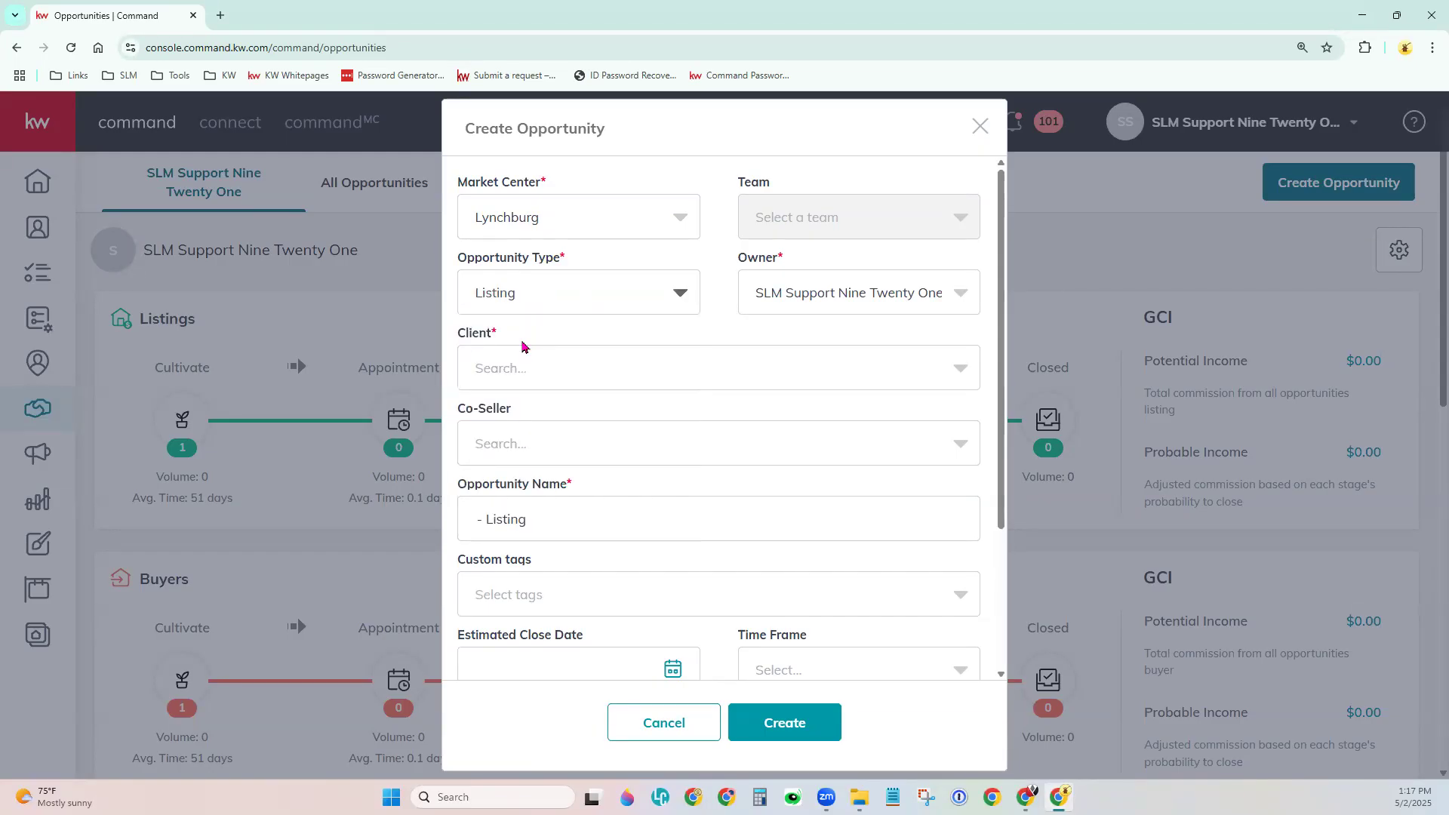
Search contacts by the demo contact's name and set them as the listing's client.
click(593, 358)
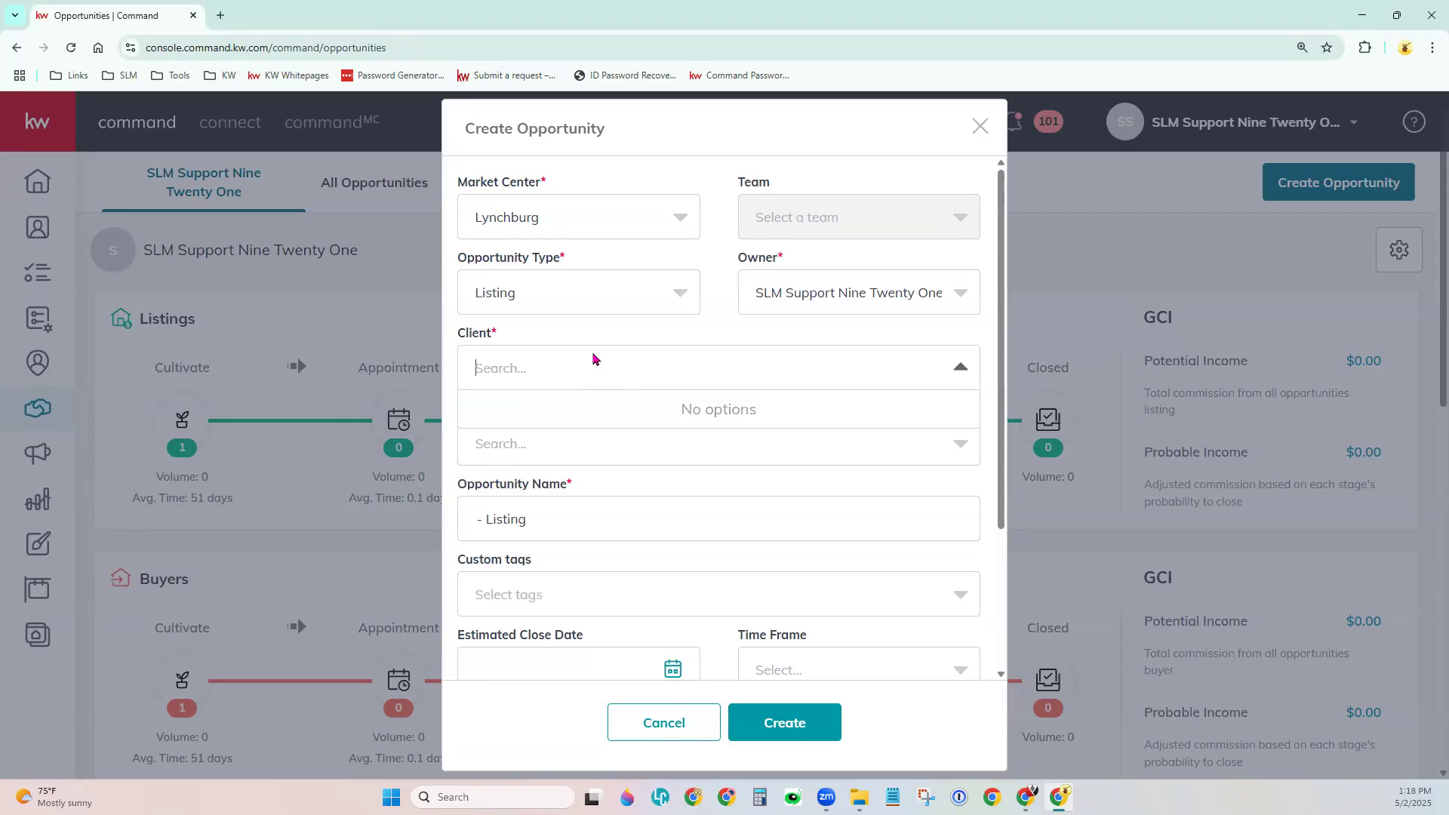
text(Person)
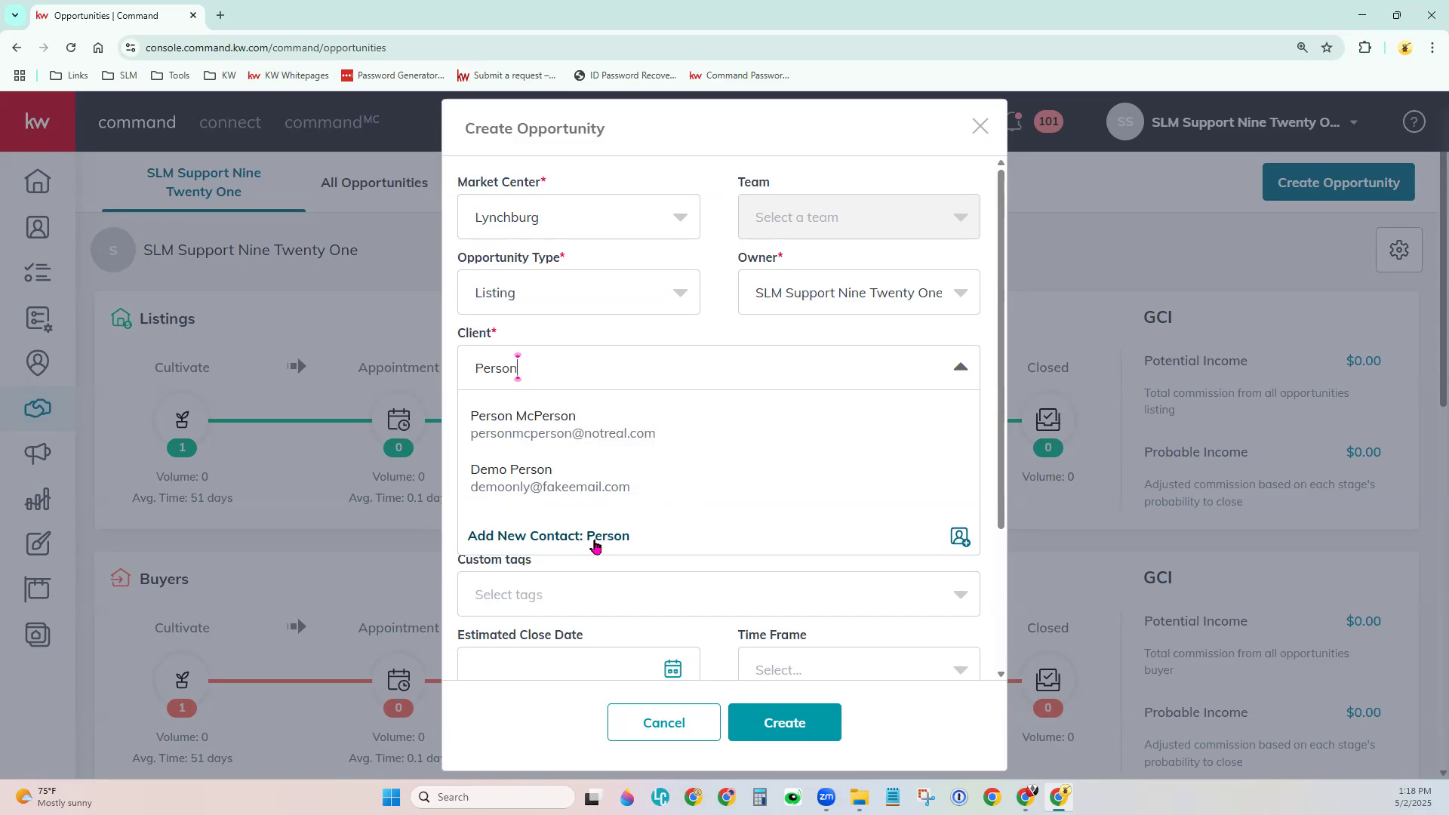
click(593, 432)
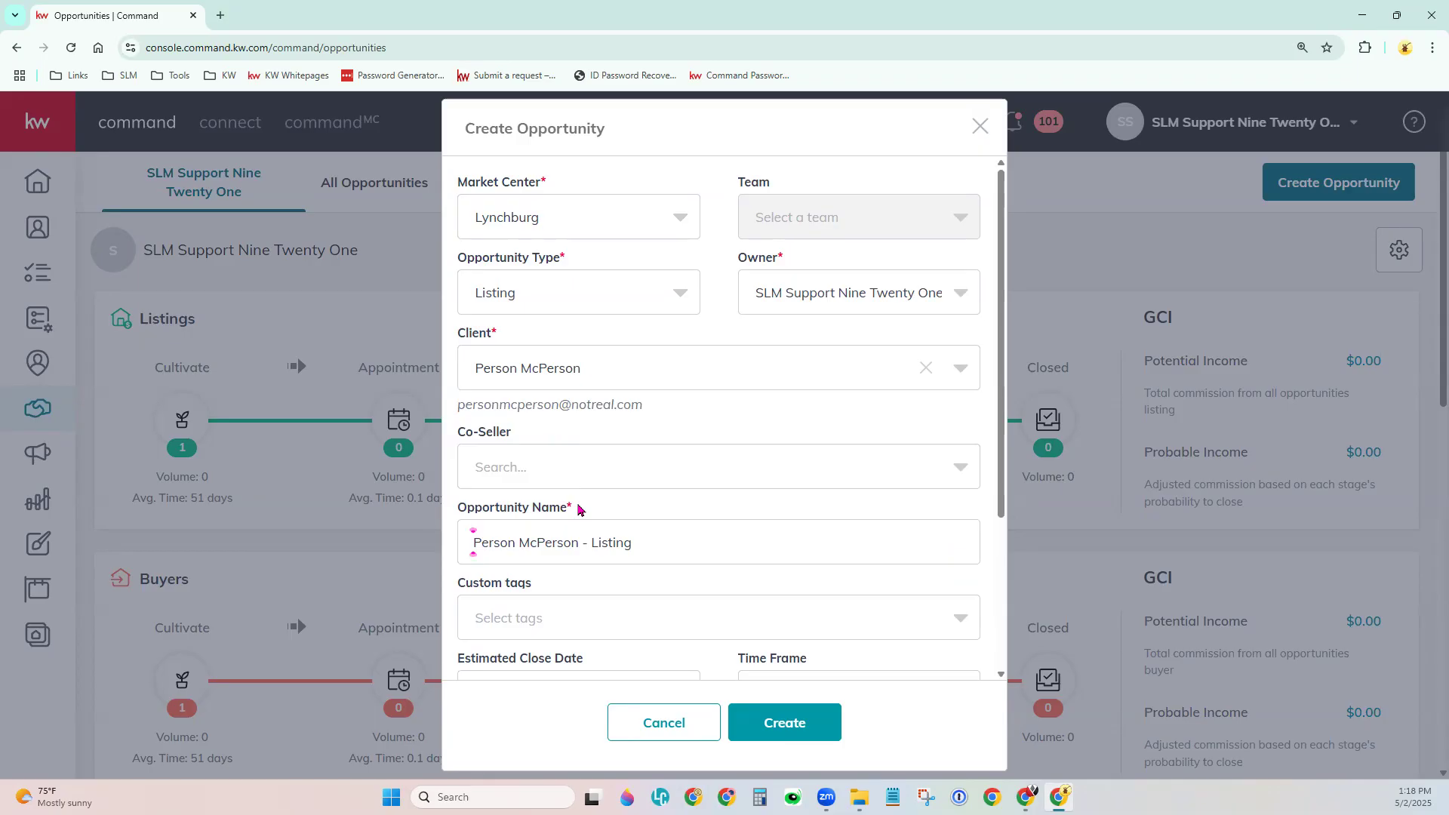
scroll(626, 468, down, 2)
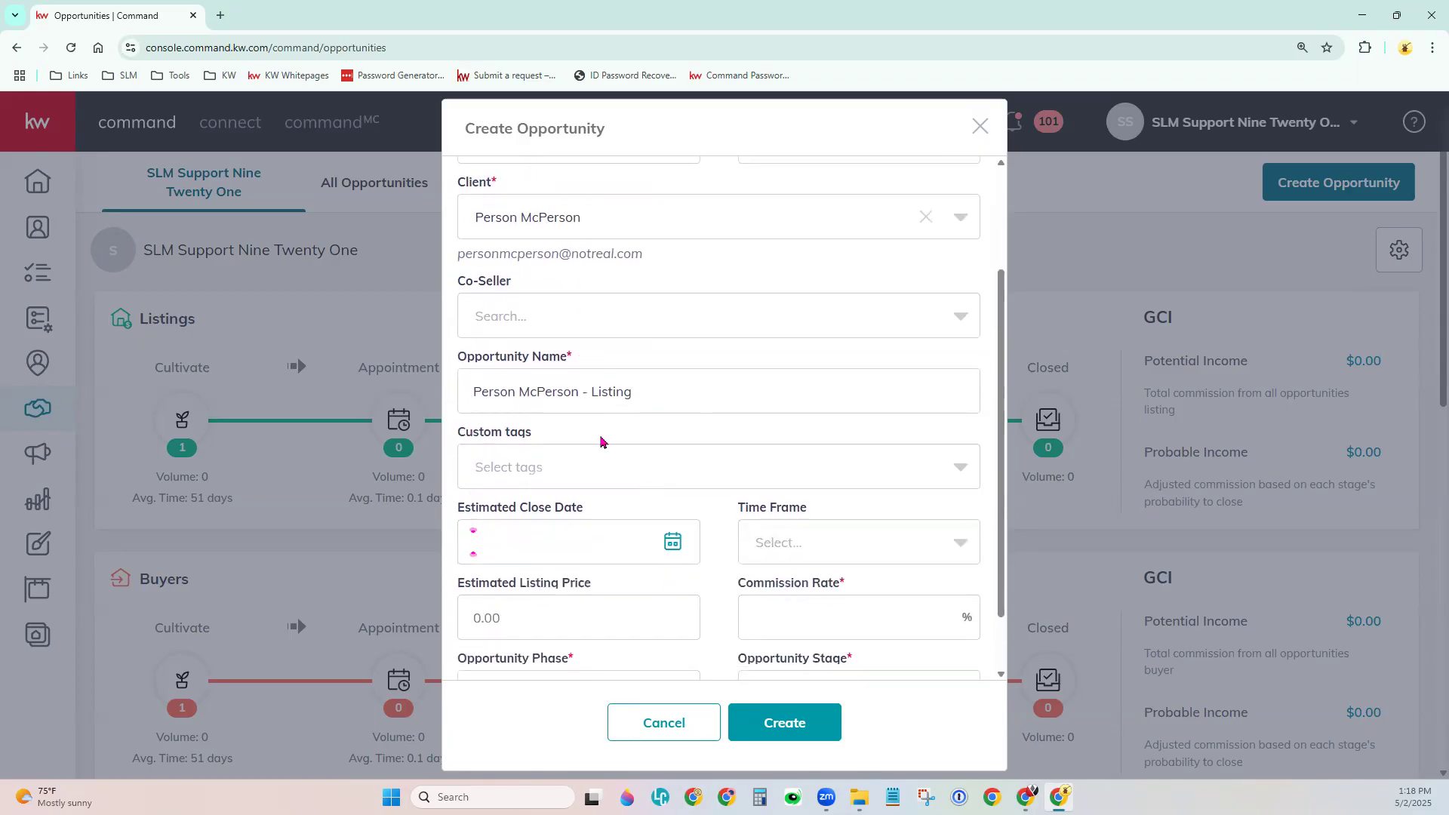
drag(501, 389, 508, 390)
drag(571, 390, 468, 400)
key(Delete)
key(Delete)
key(Delete)
key(Delete)
key(Delete)
key(Delete)
key(Delete)
key(Delete)
key(Delete)
key(Delete)
key(Delete)
key(Delete)
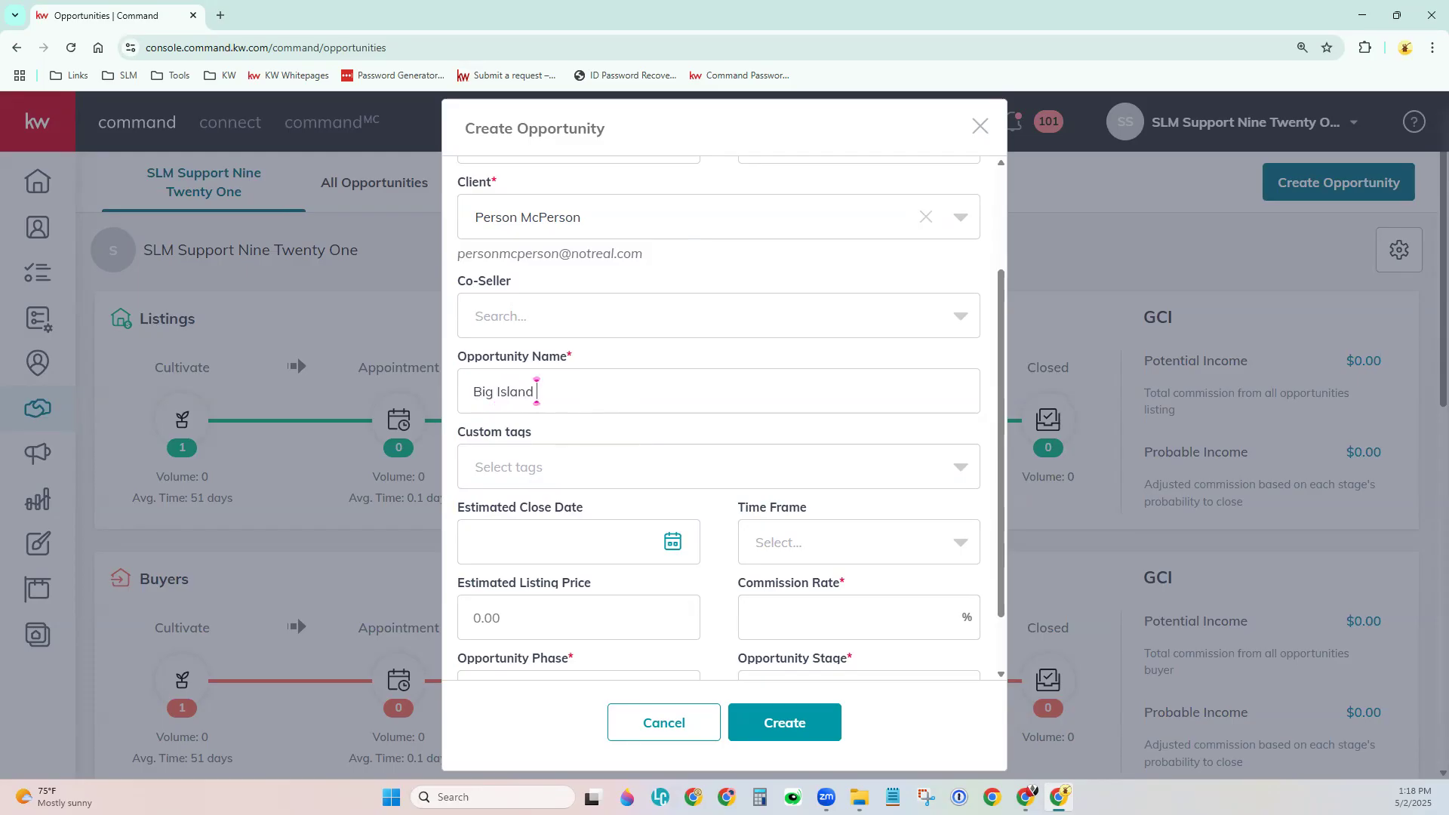
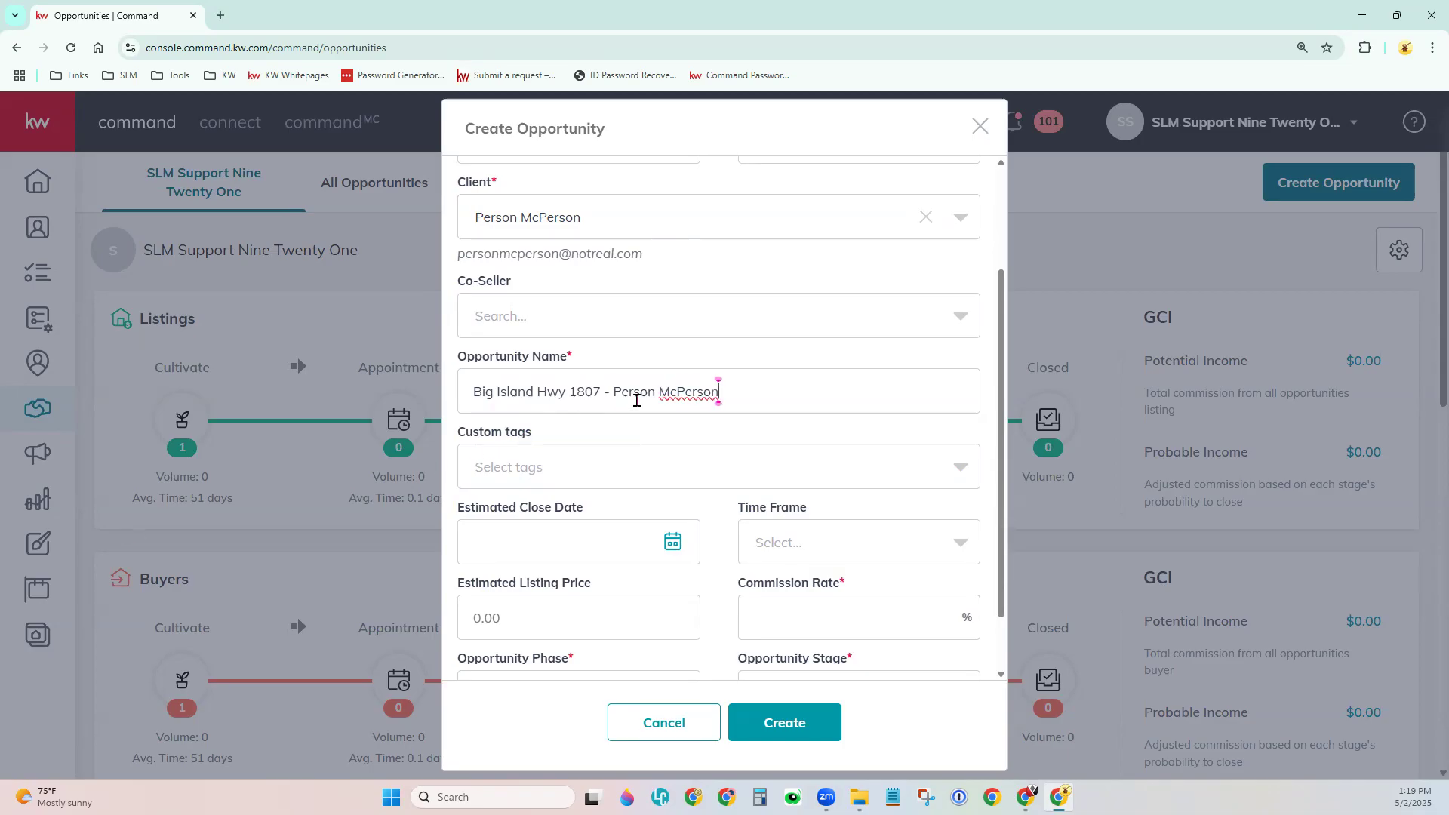
click(739, 436)
scroll(738, 438, down, 1)
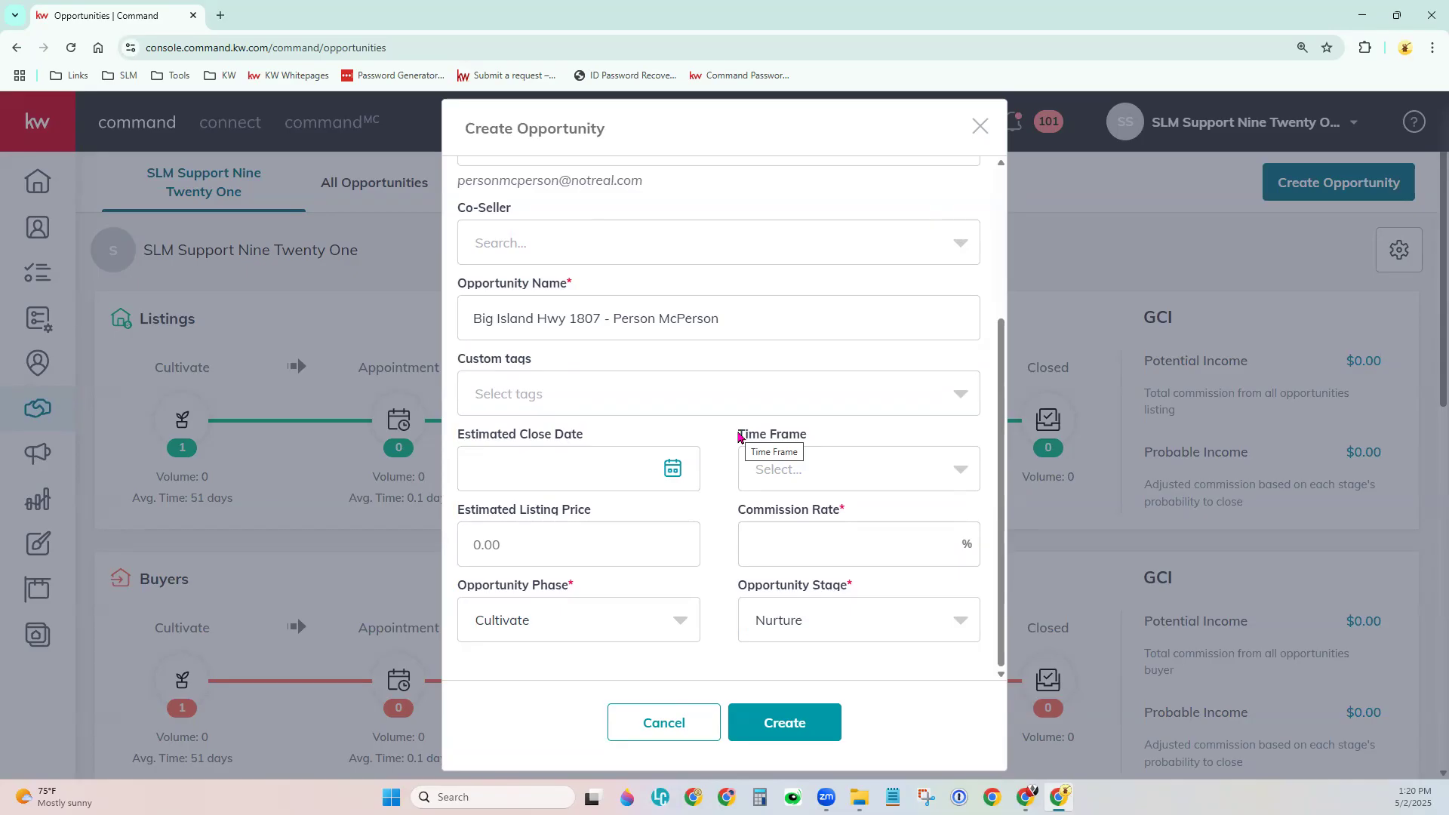
Create the custom tags Military and Senior on the opportunity.
click(743, 404)
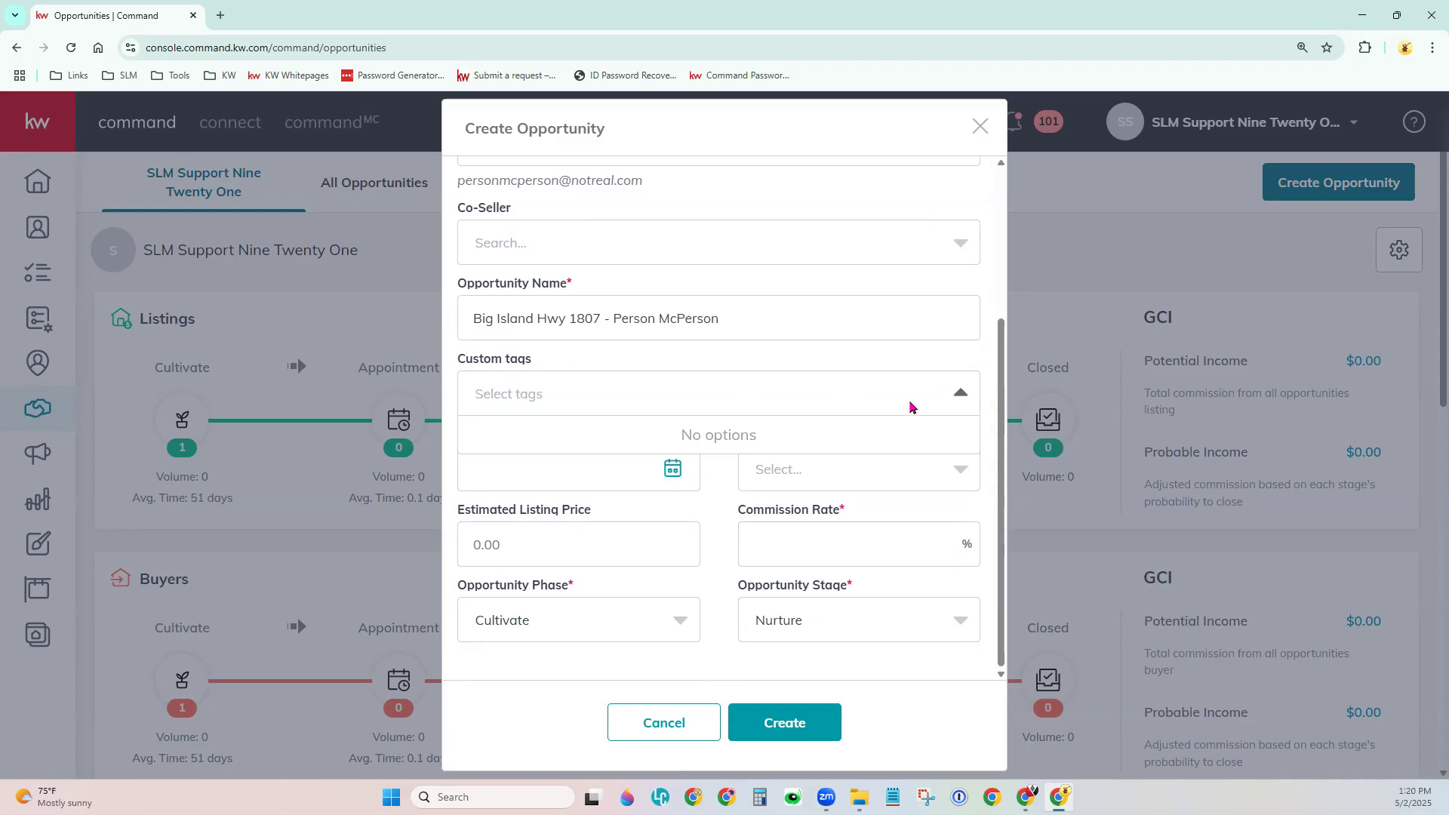
text(Mii)
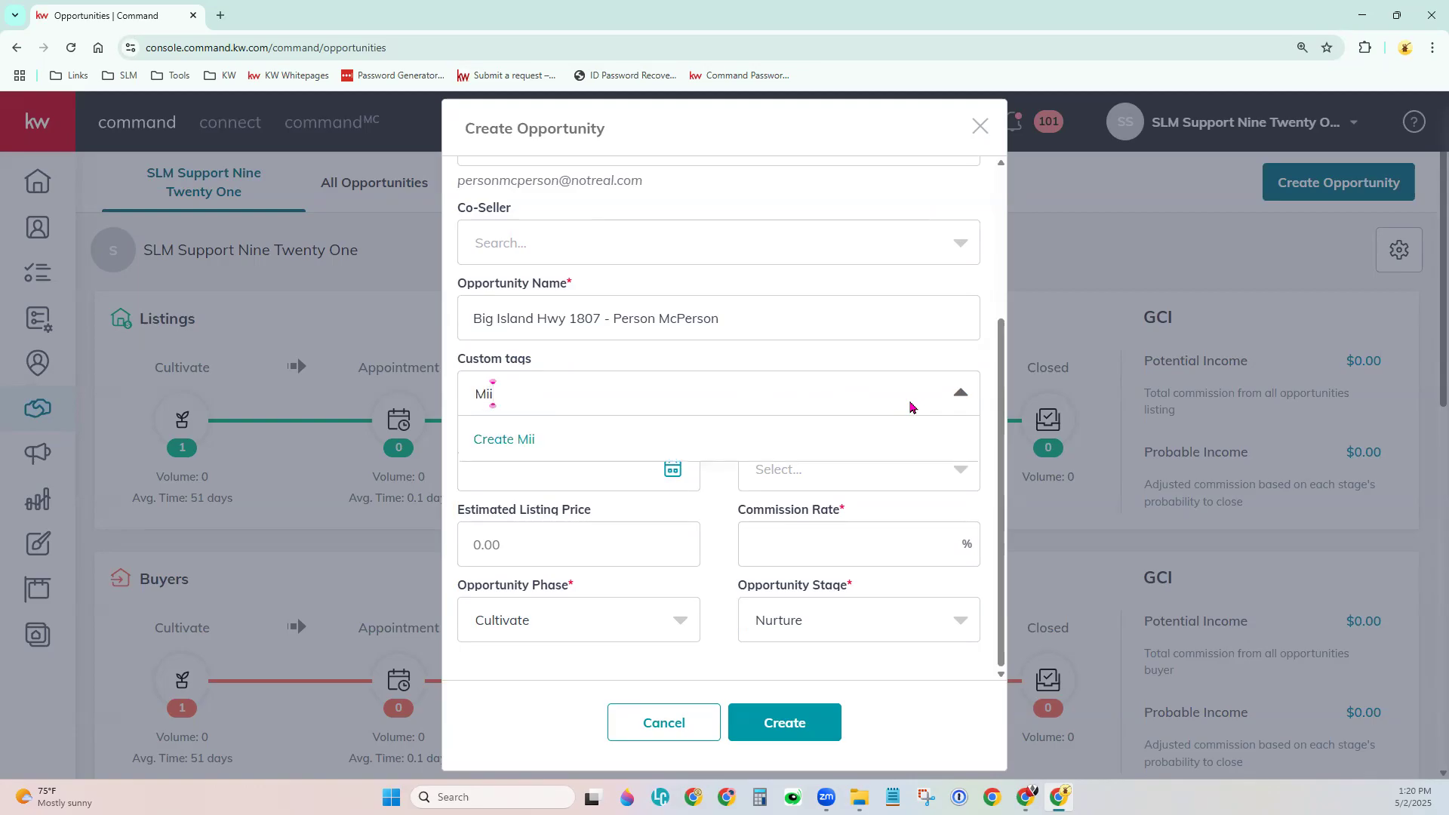
key(BackSpace)
text(litaryt)
key(BackSpace)
click(531, 444)
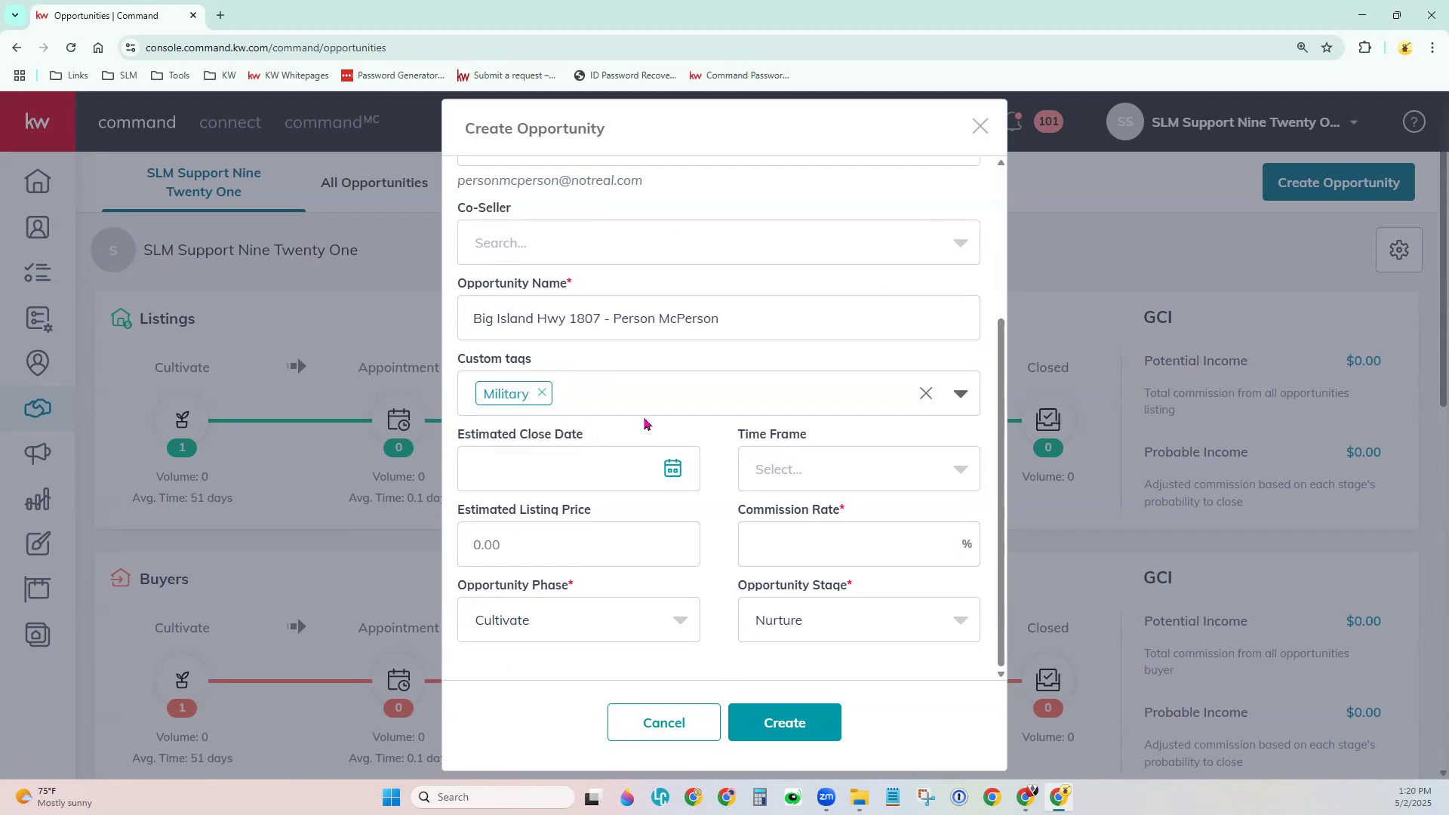
text(Senior)
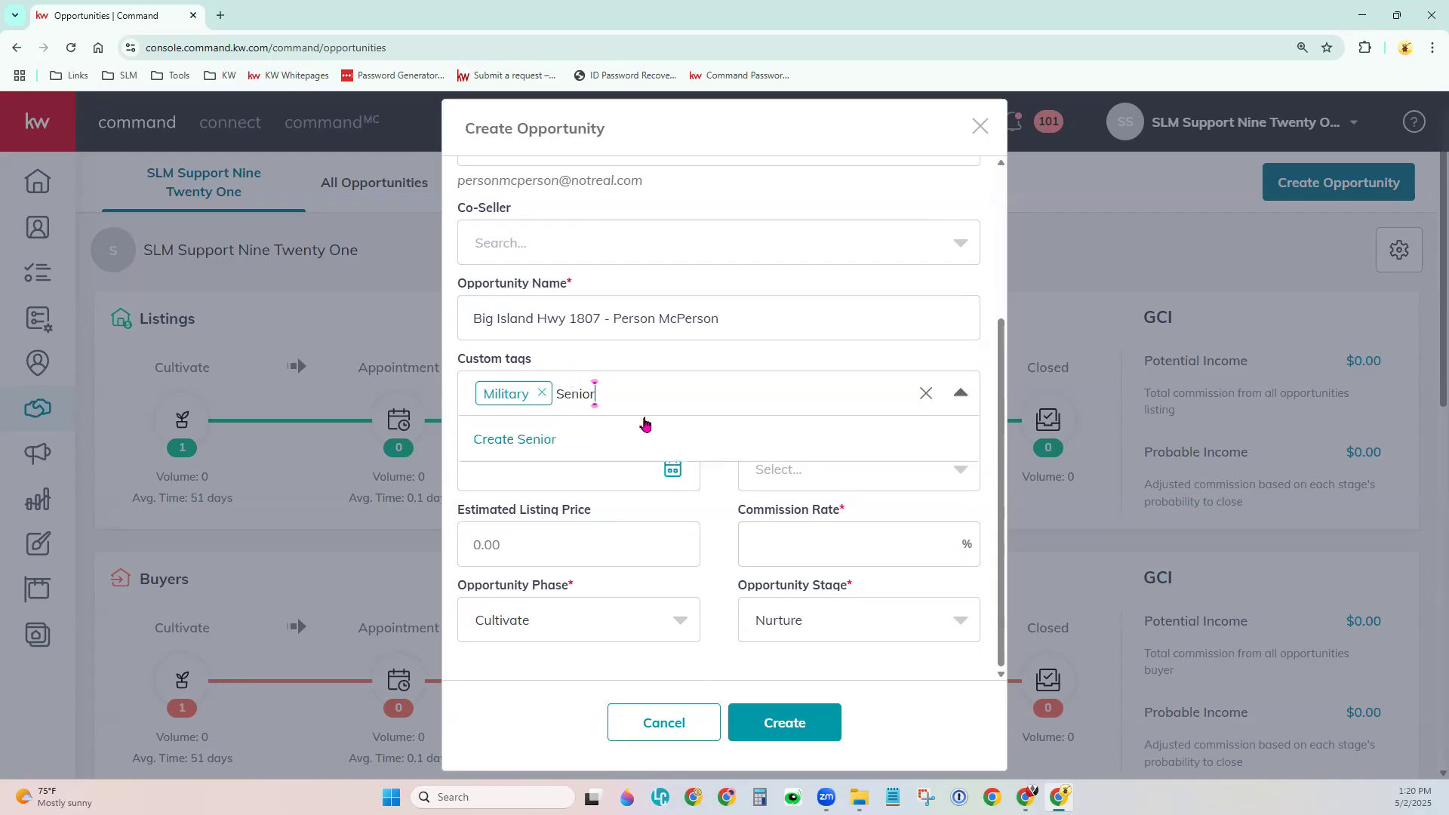
click(502, 441)
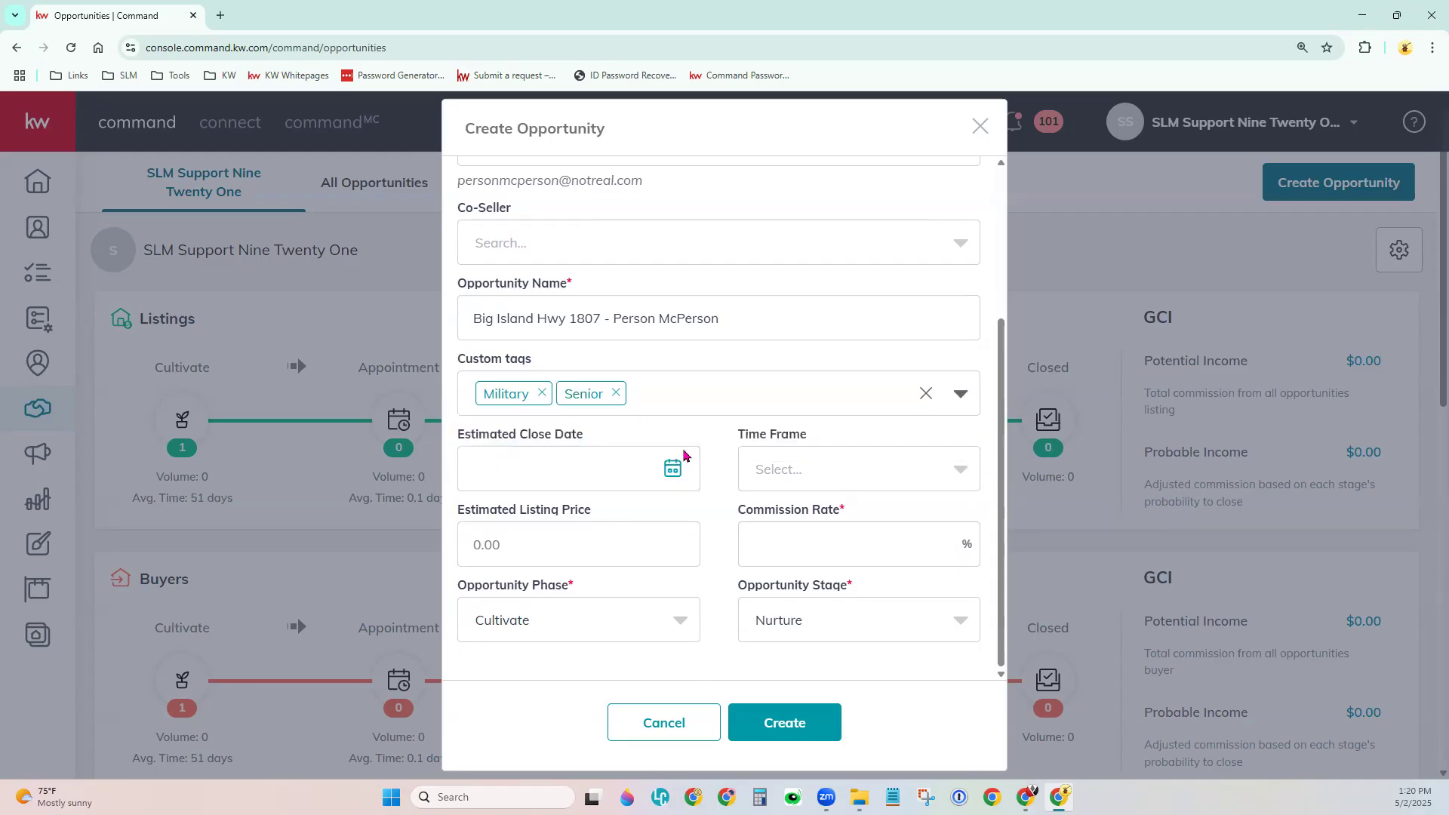
Clear a mistyped extra tag entry and re-add Senior, leaving tags Military and Senior.
click(696, 409)
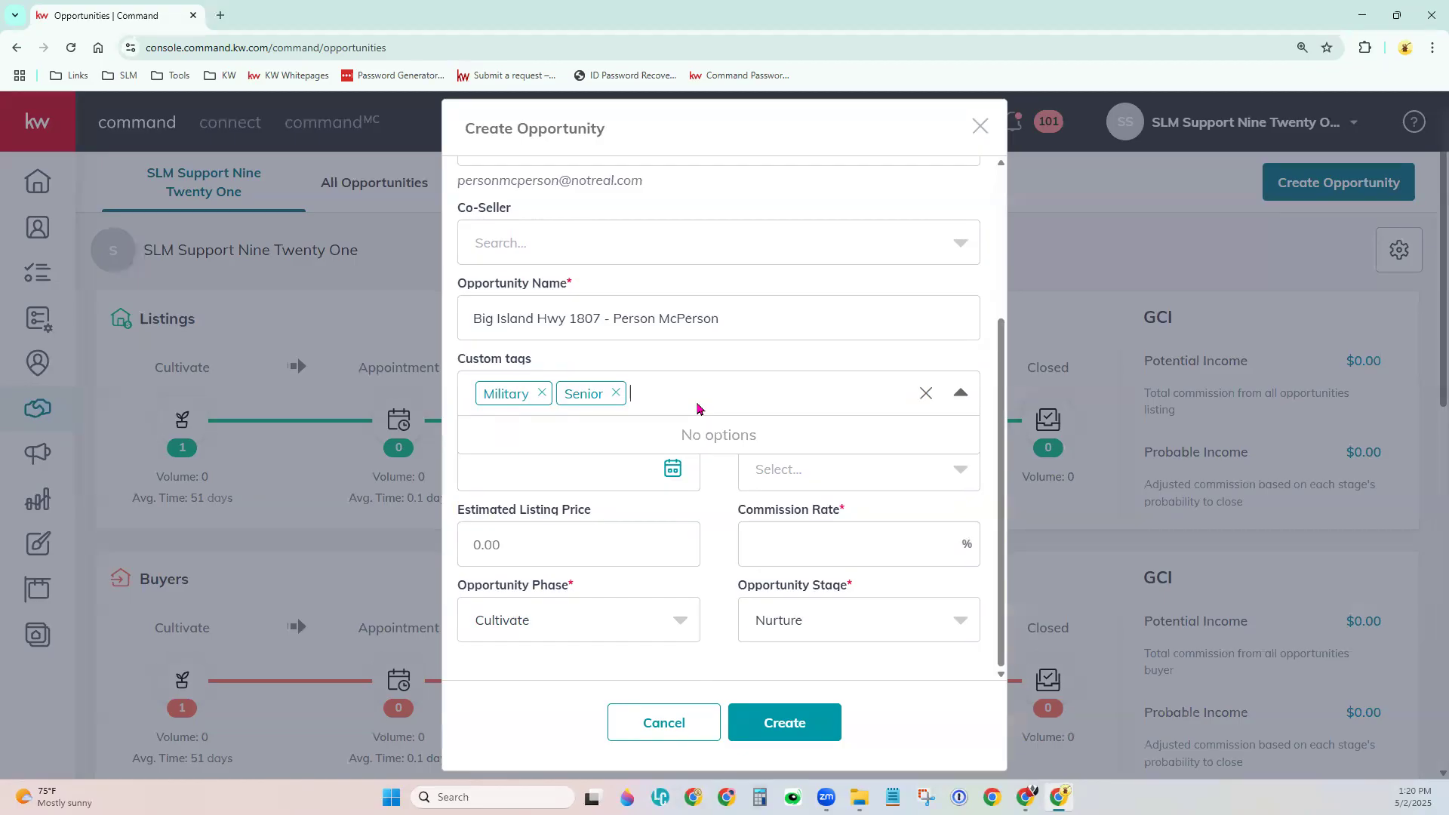
text(MIl)
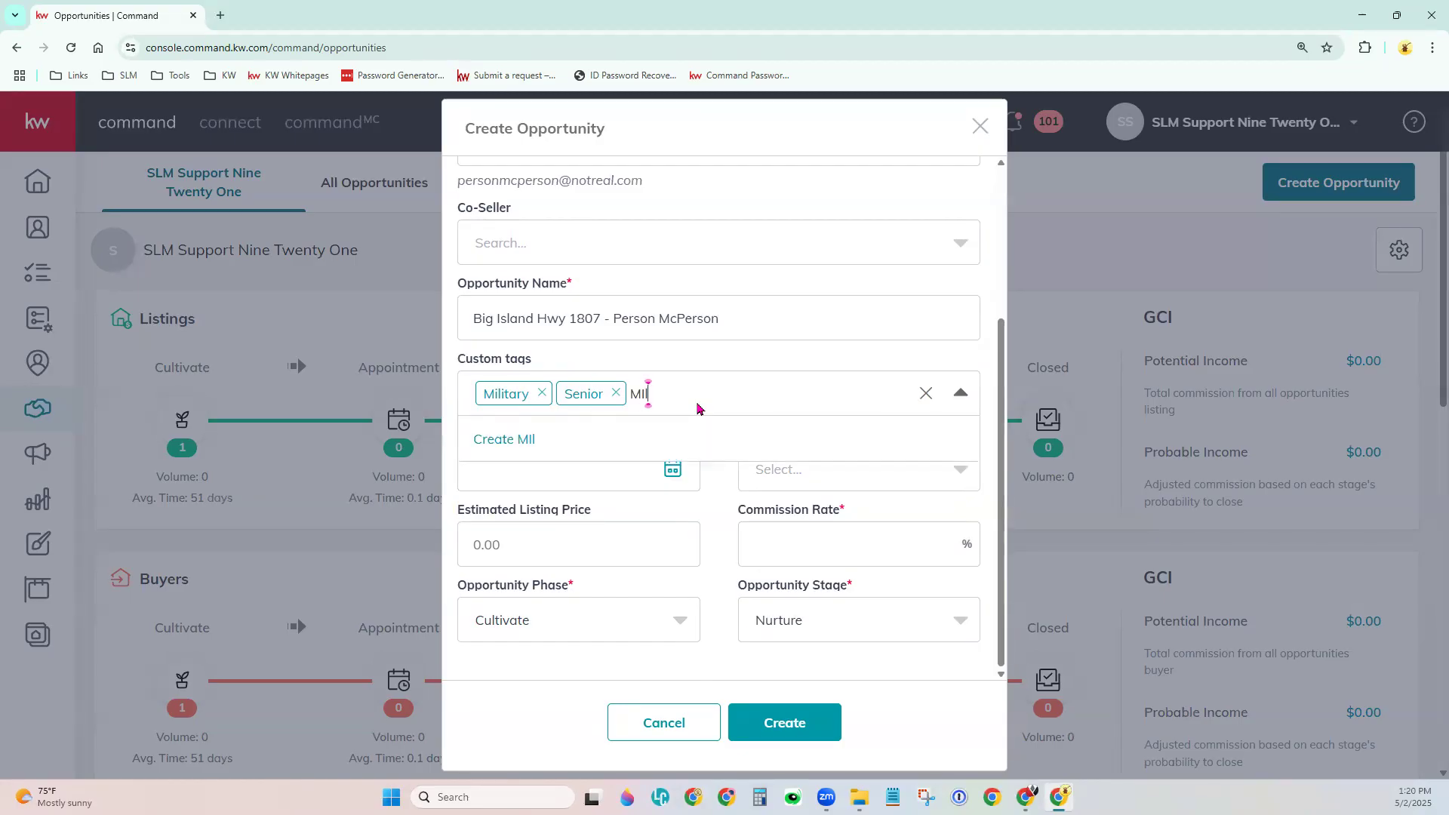
key(BackSpace)
key(BackSpace)
text(il)
key(BackSpace)
key(BackSpace)
key(BackSpace)
key(BackSpace)
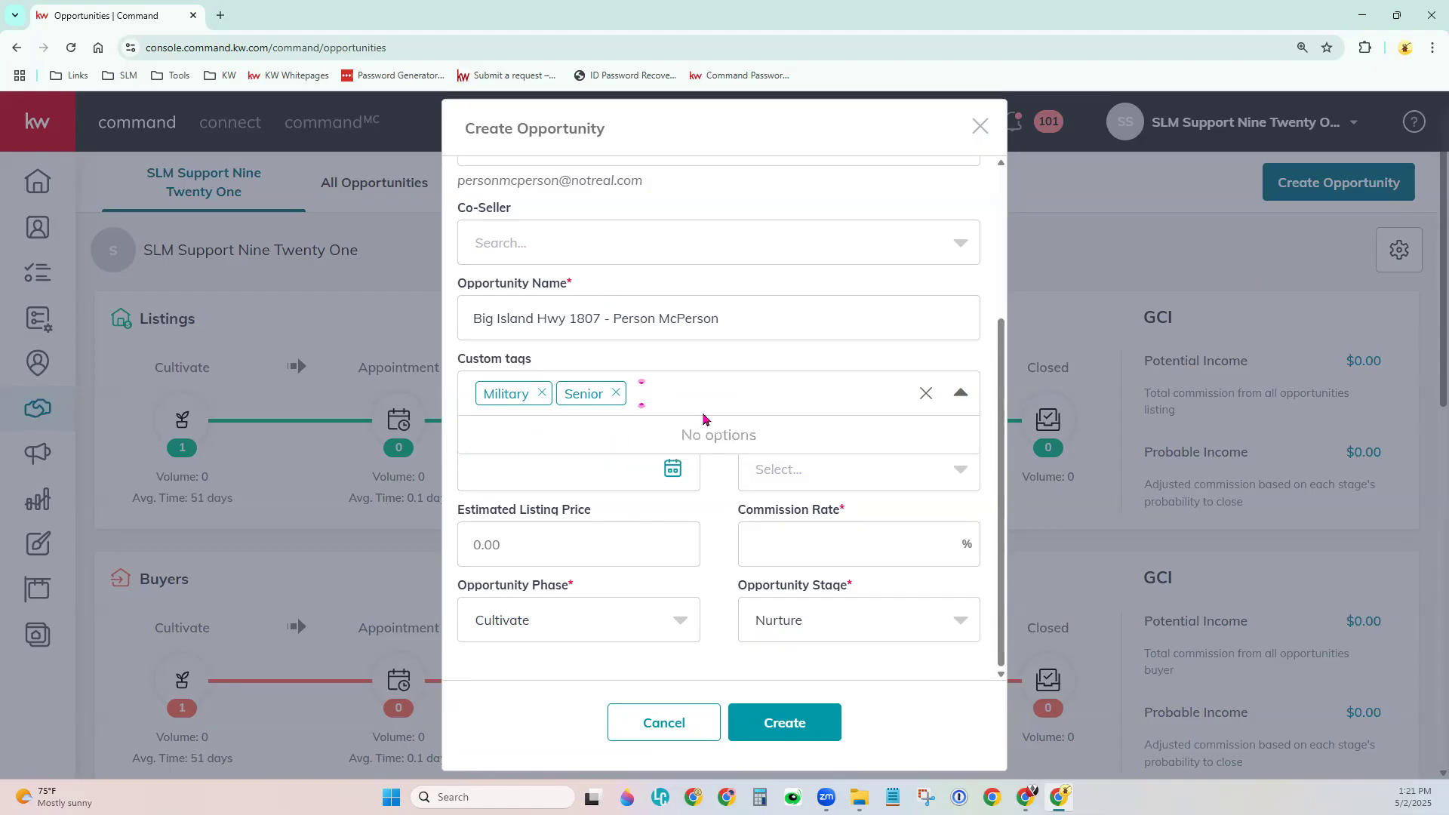
text(Senior)
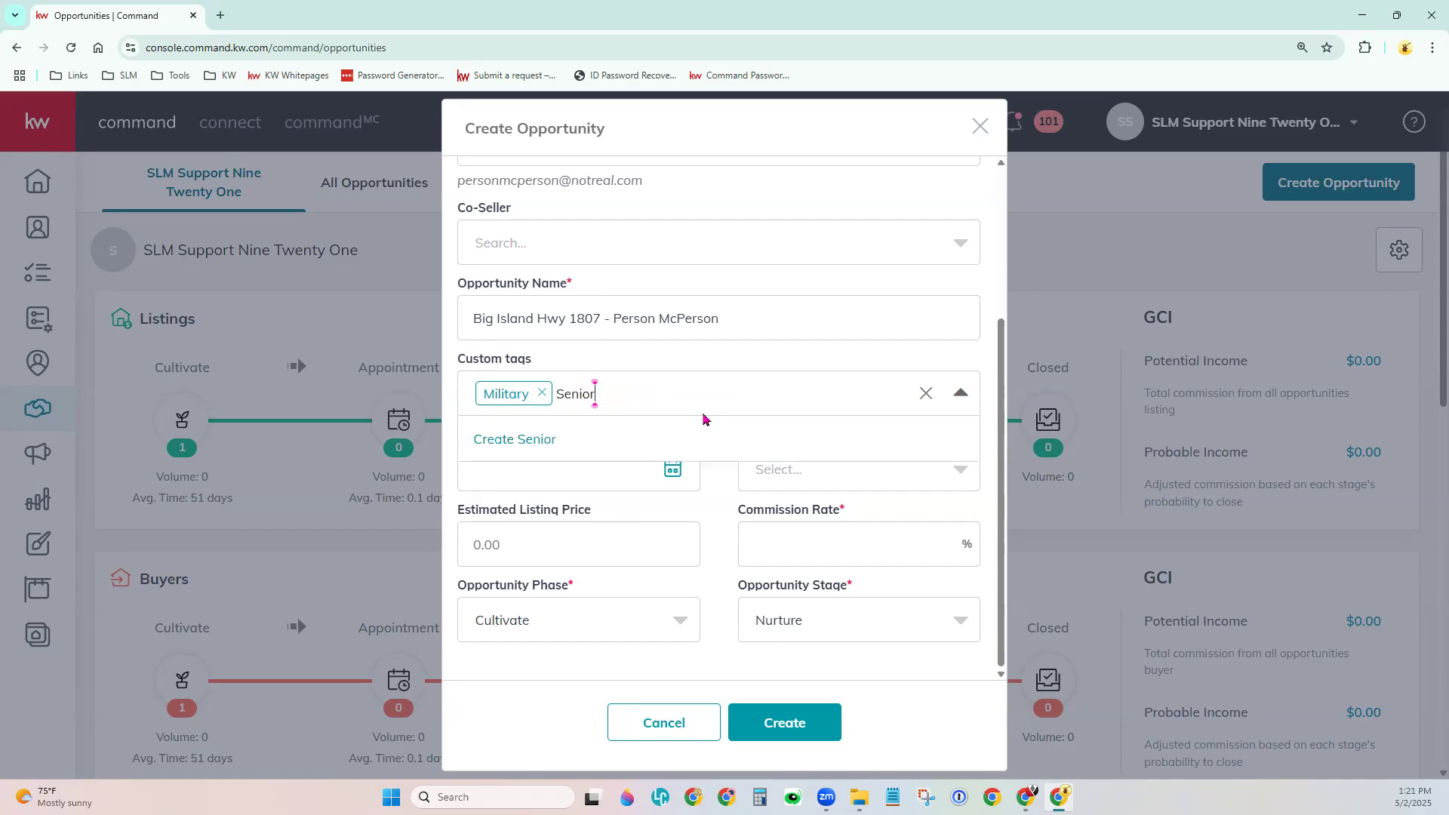
click(562, 438)
click(717, 439)
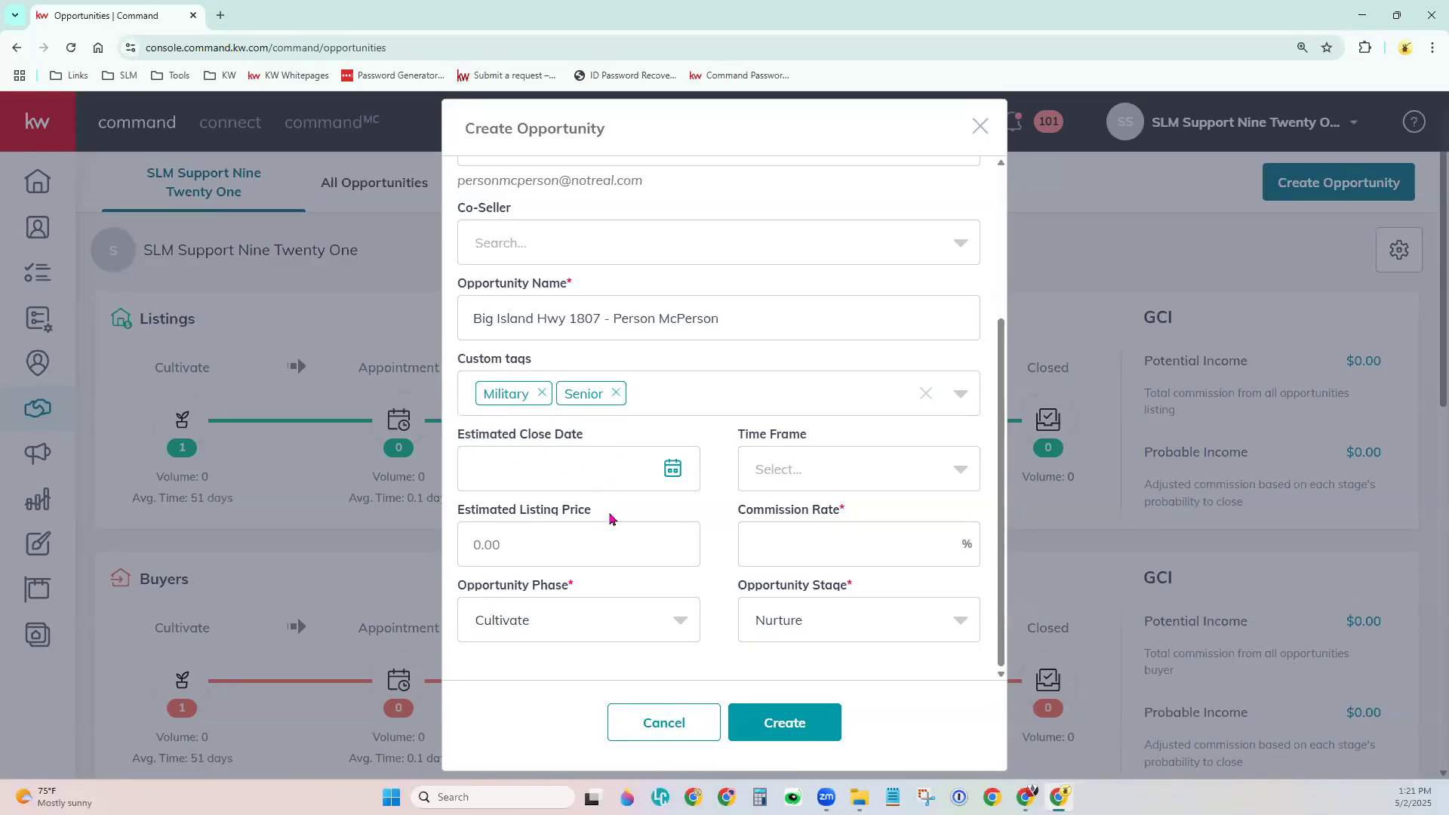
Enter a 10% commission rate, leaving Time Frame unset, phase Cultivate and stage Nurture.
click(770, 467)
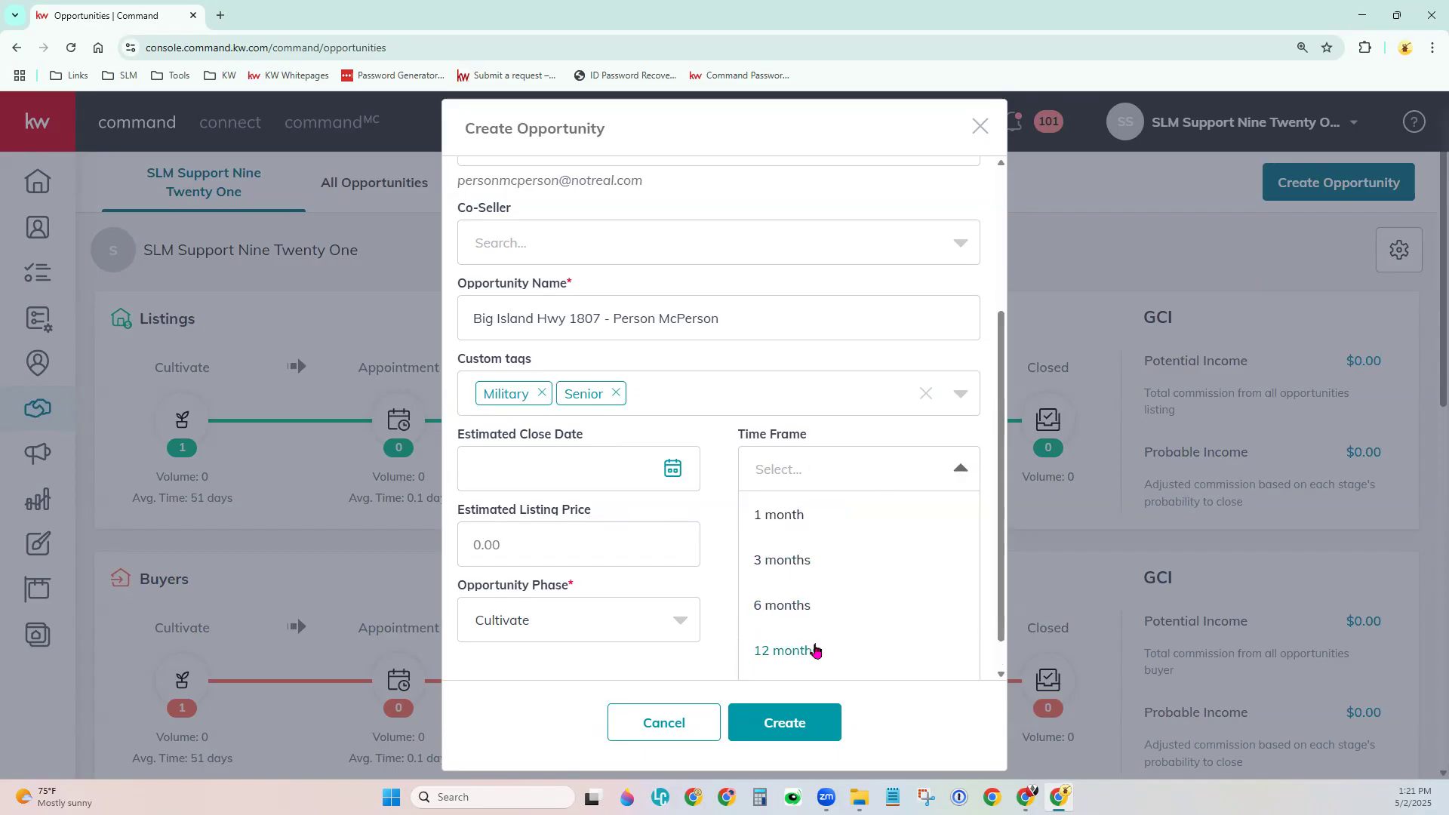
click(730, 503)
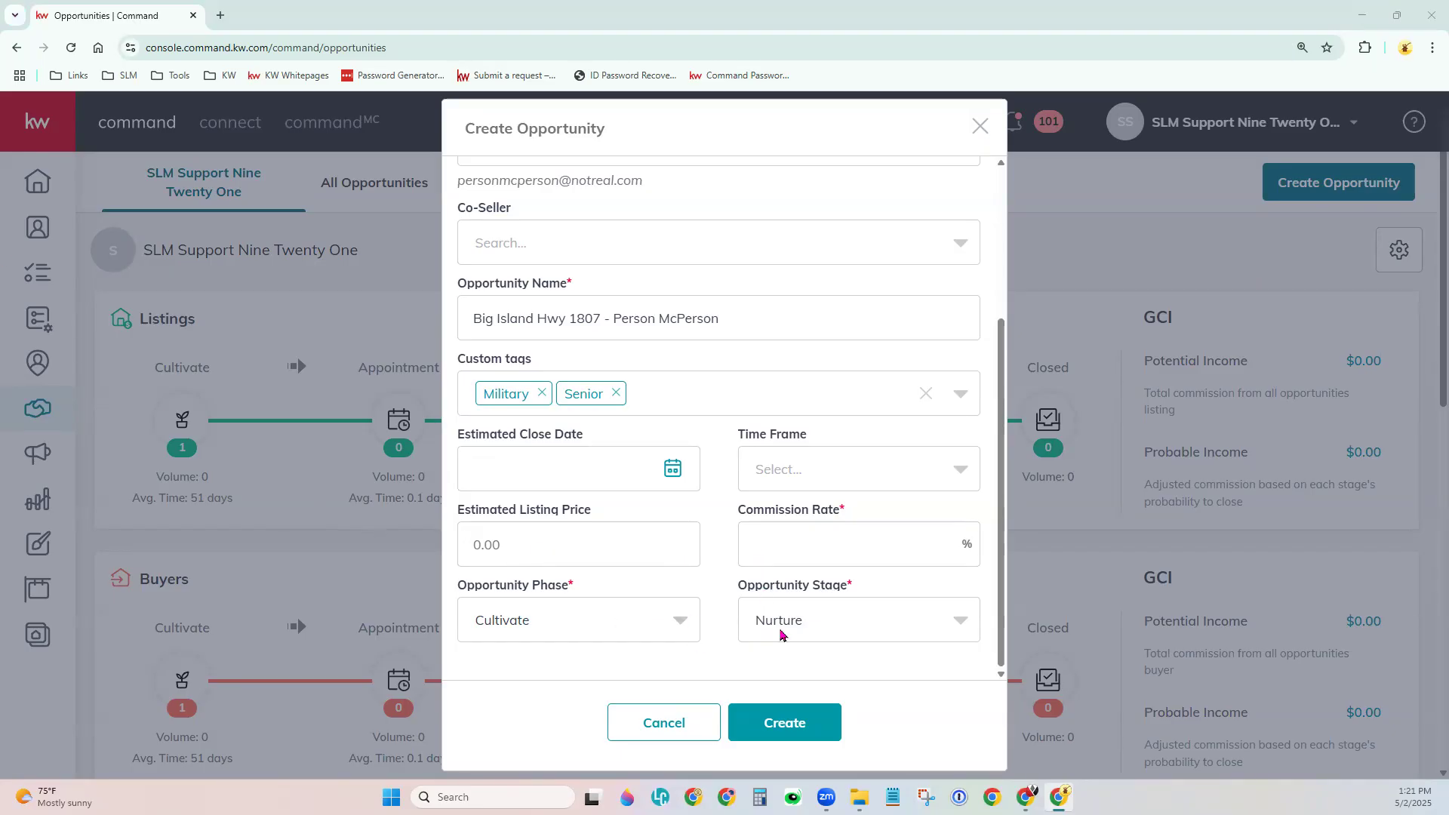
click(839, 539)
text(10)
click(687, 629)
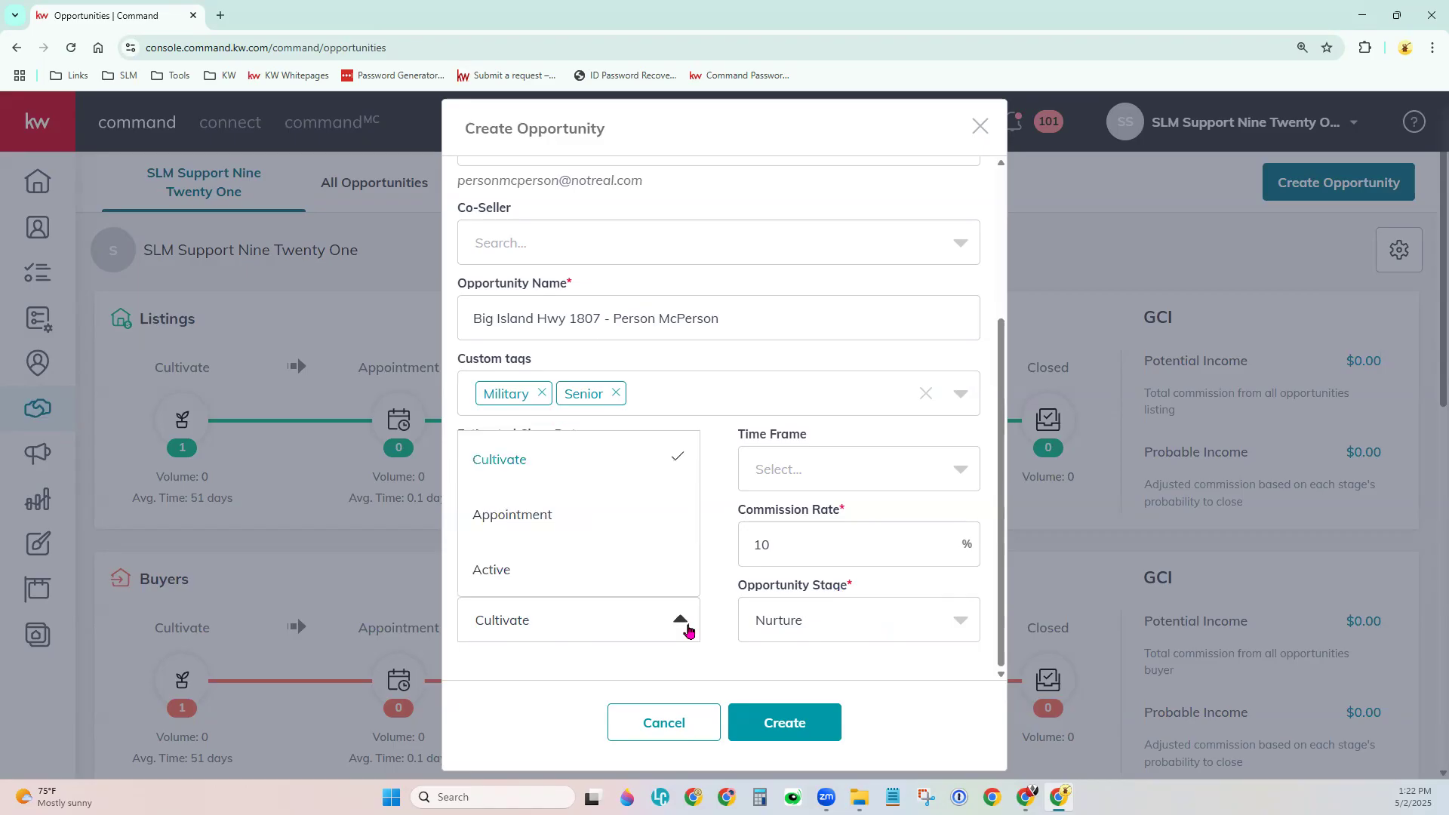
click(898, 630)
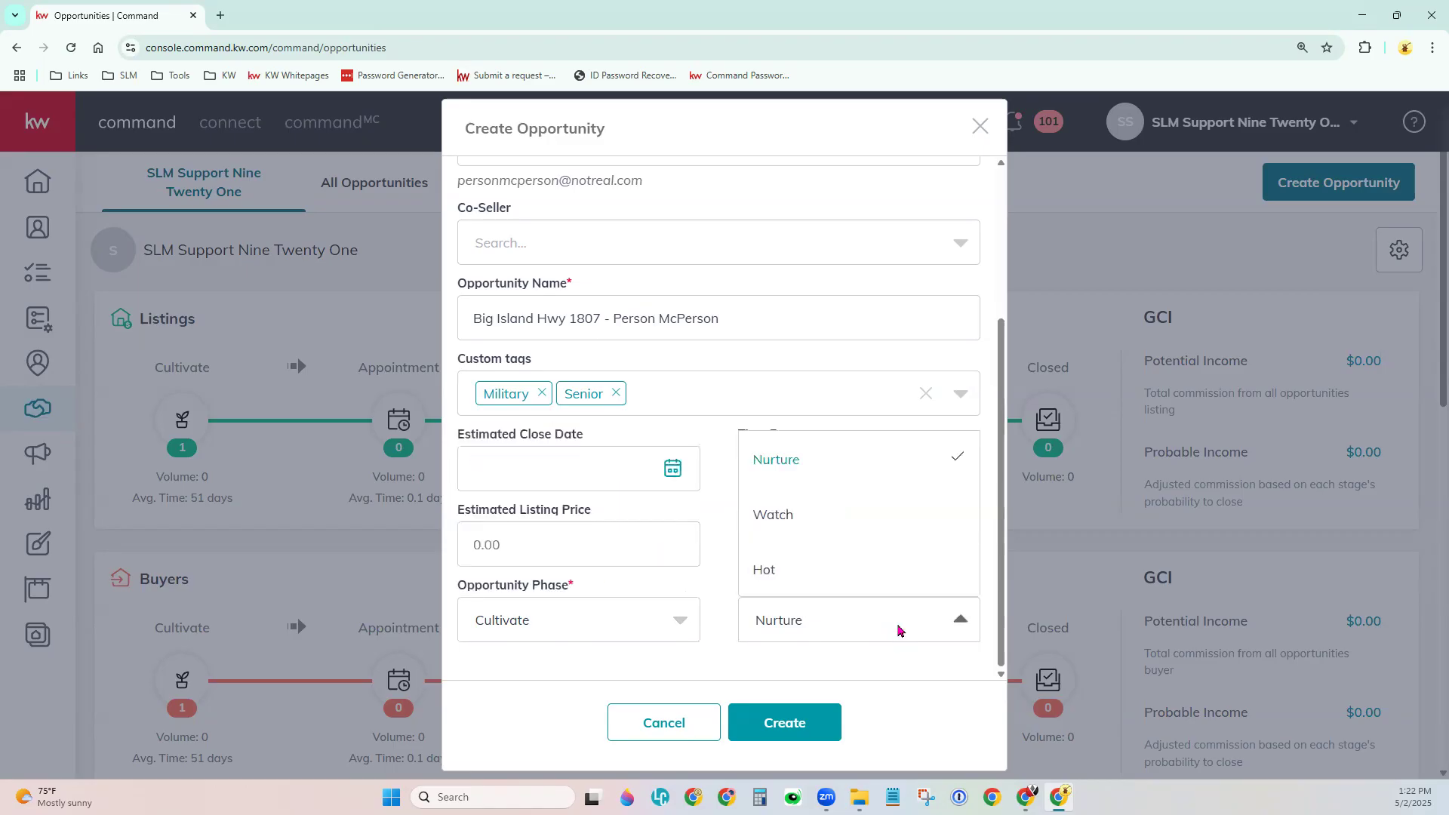
click(706, 641)
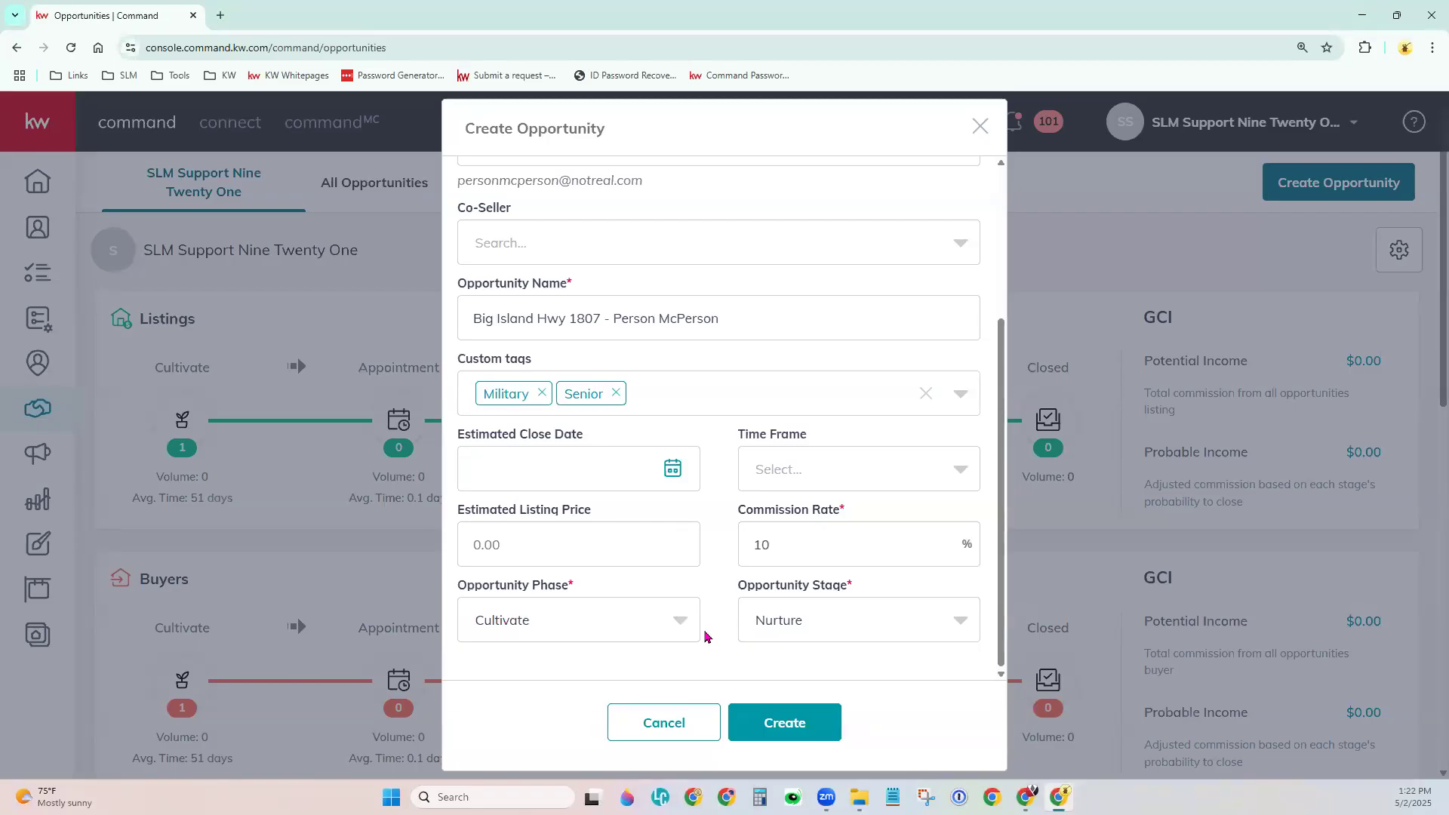
click(800, 736)
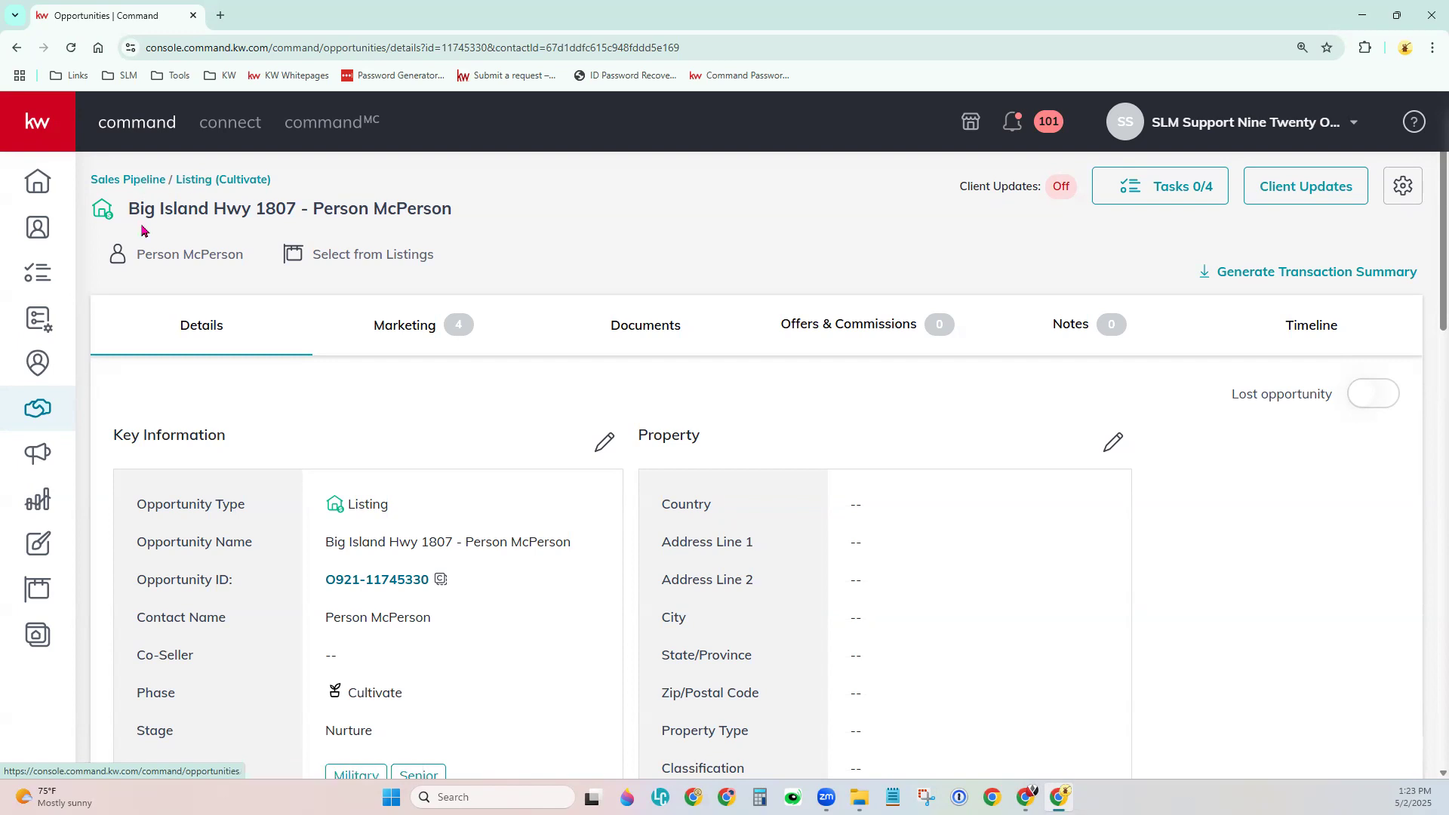
drag(130, 208, 464, 212)
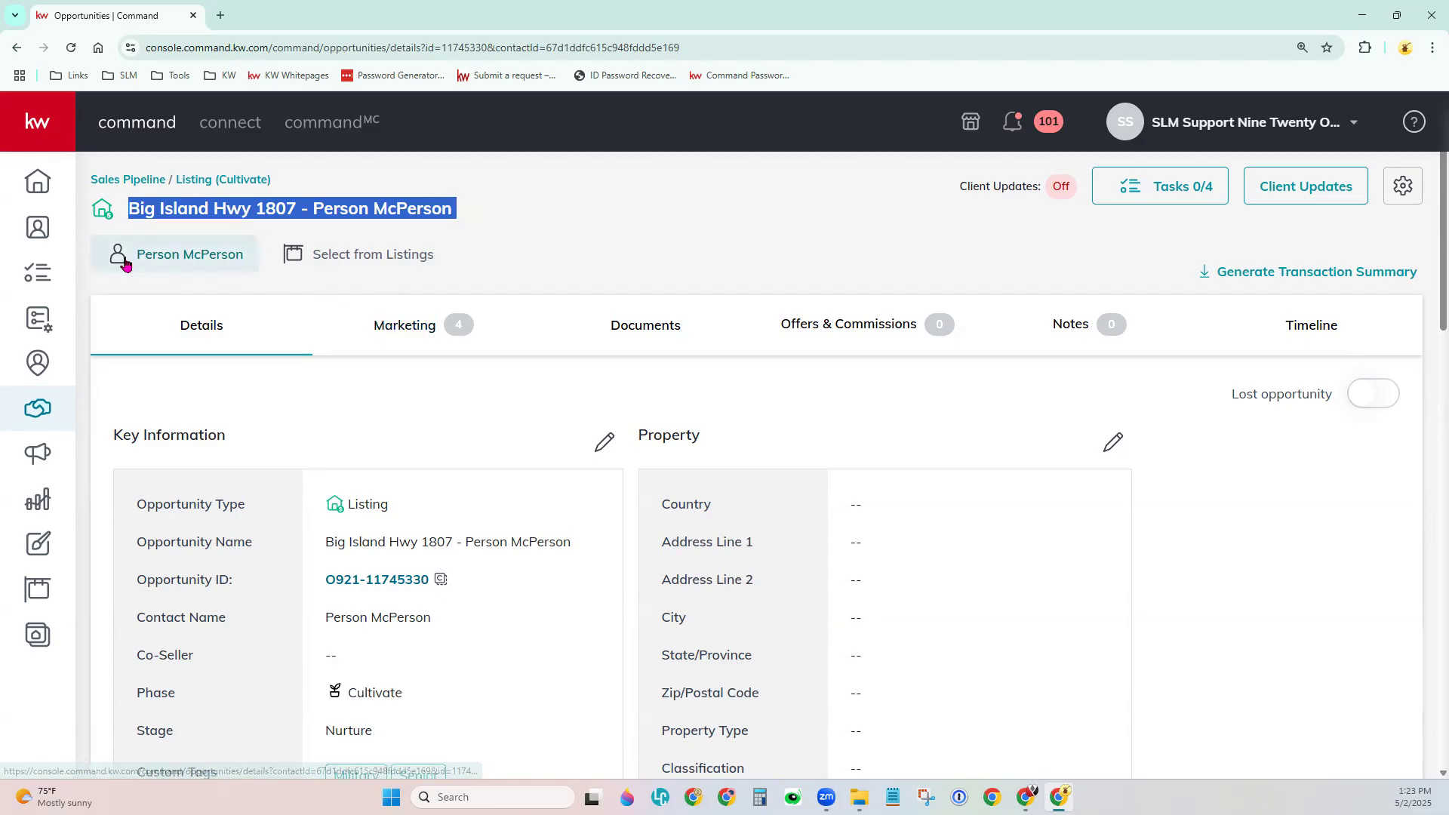
click(203, 291)
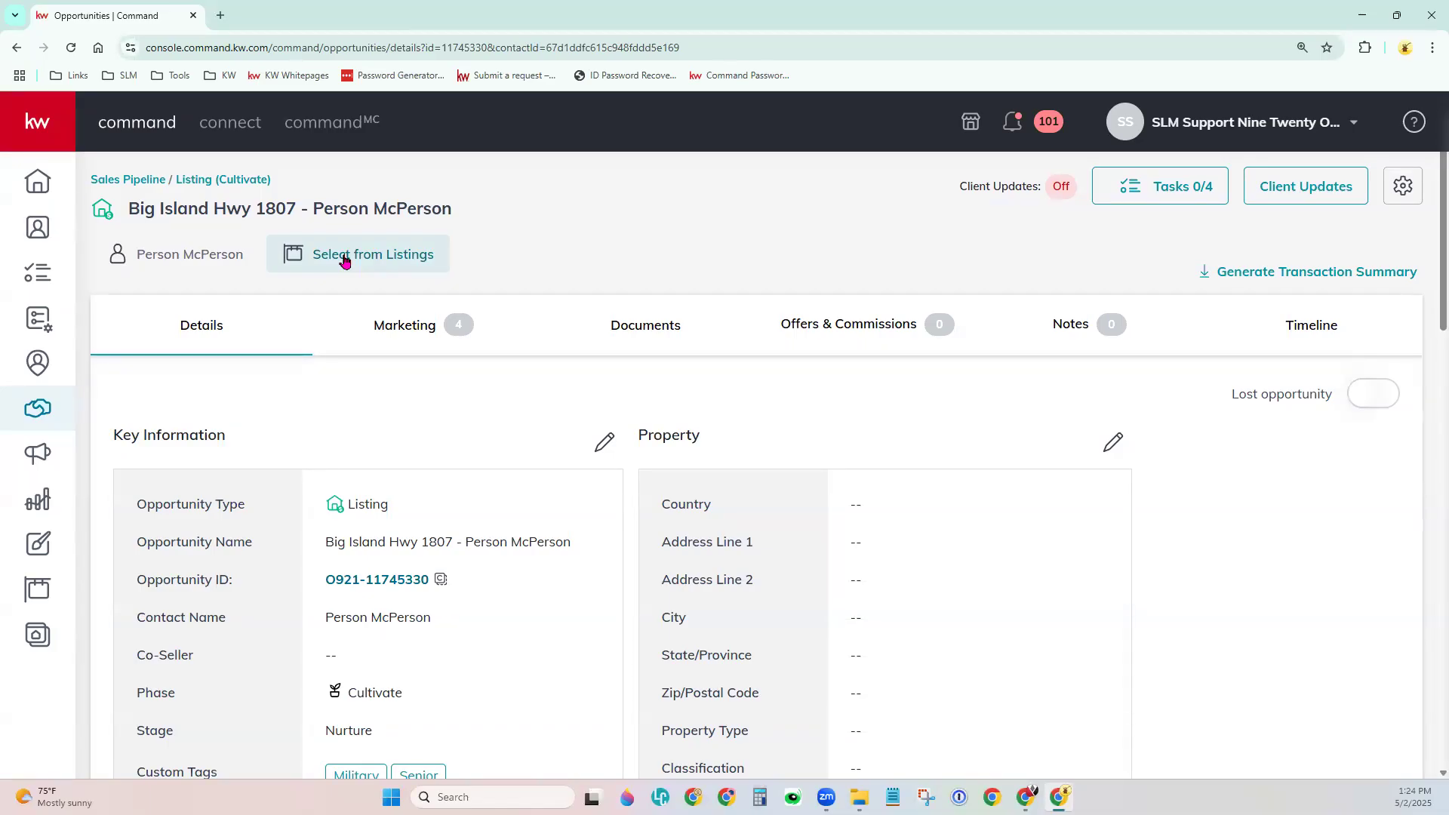
click(345, 257)
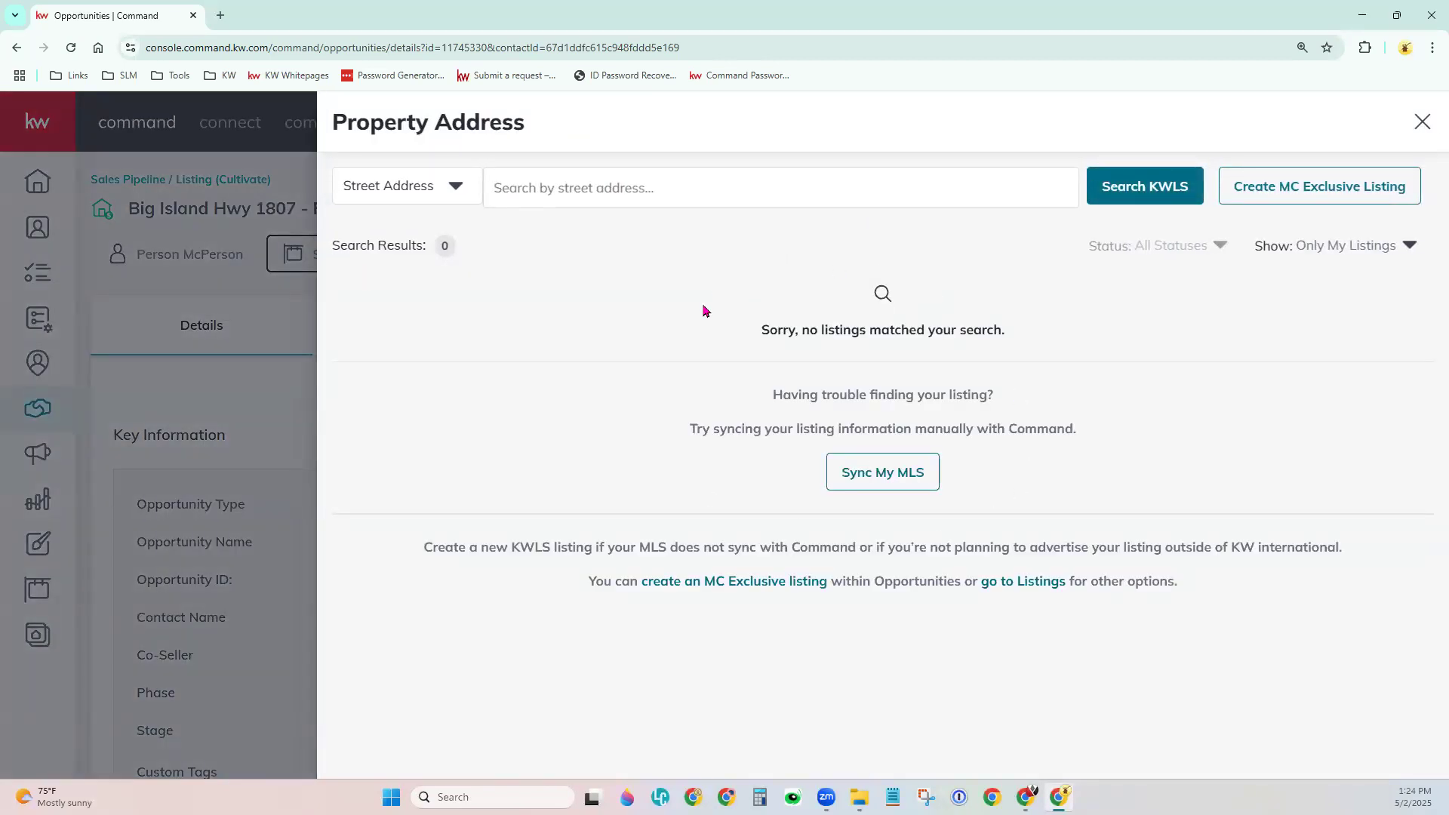
Highlight the 'no listings' message in the Property Address search results.
drag(761, 330, 1009, 333)
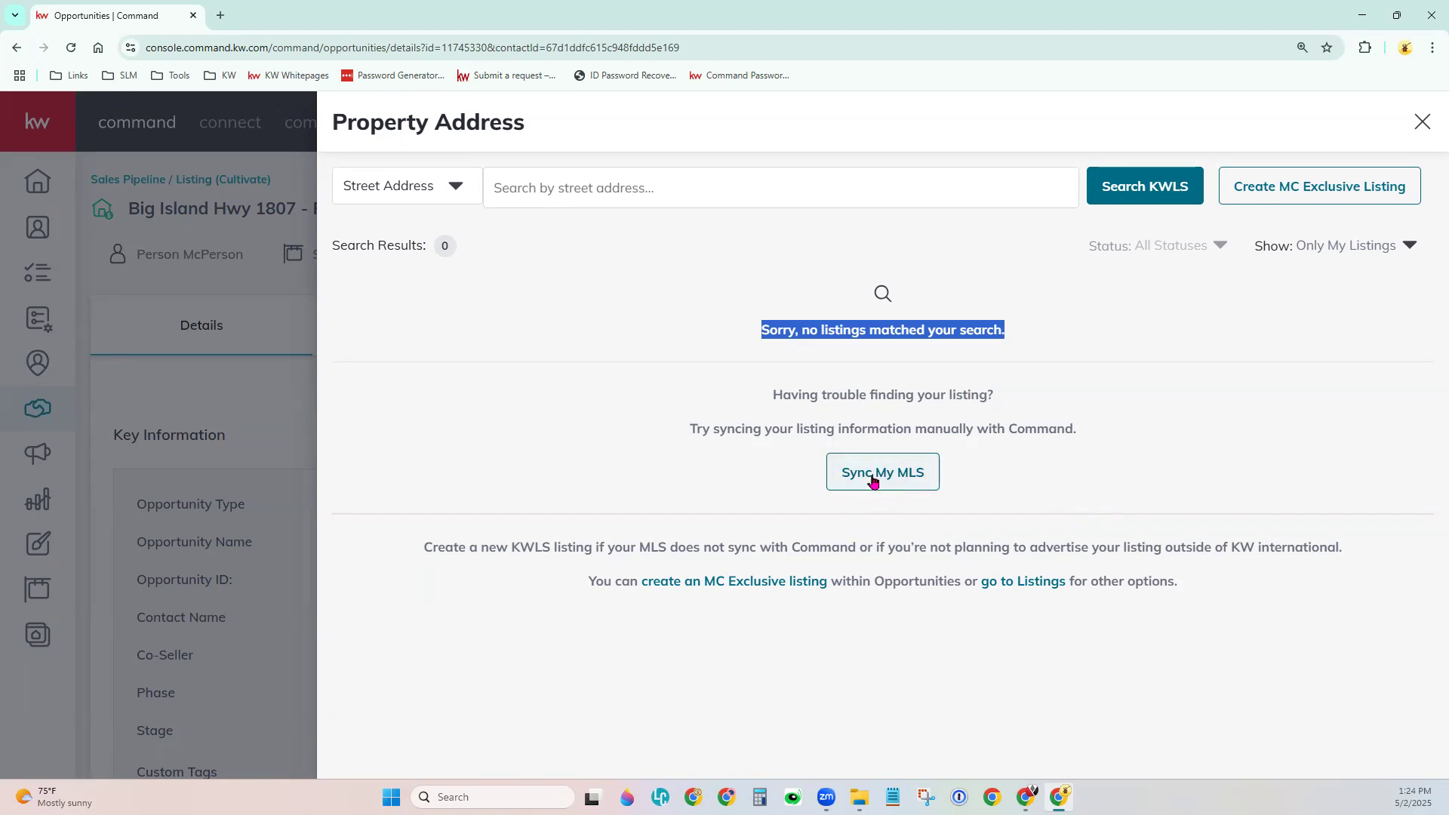
click(1004, 479)
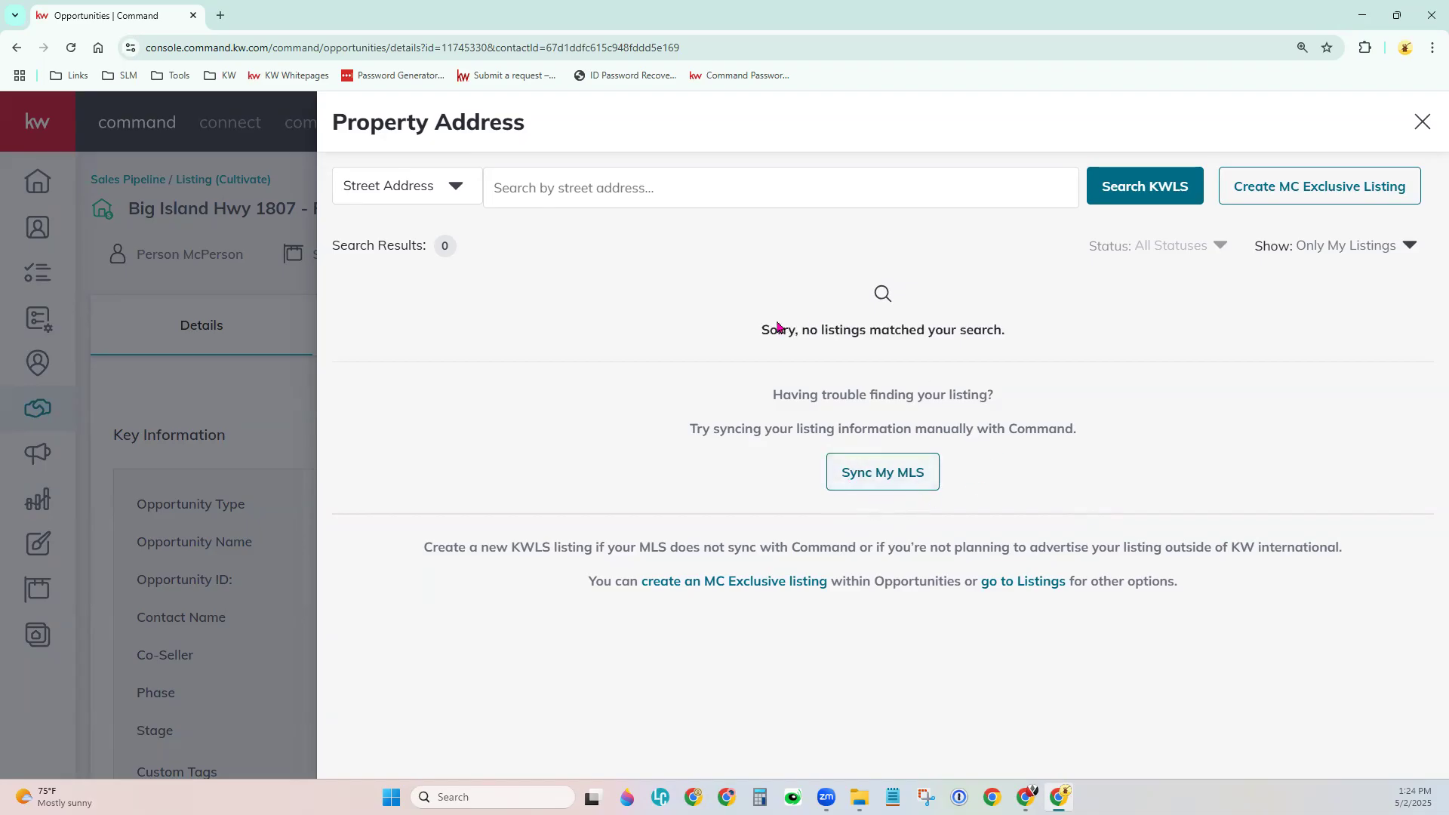
drag(762, 330, 1071, 341)
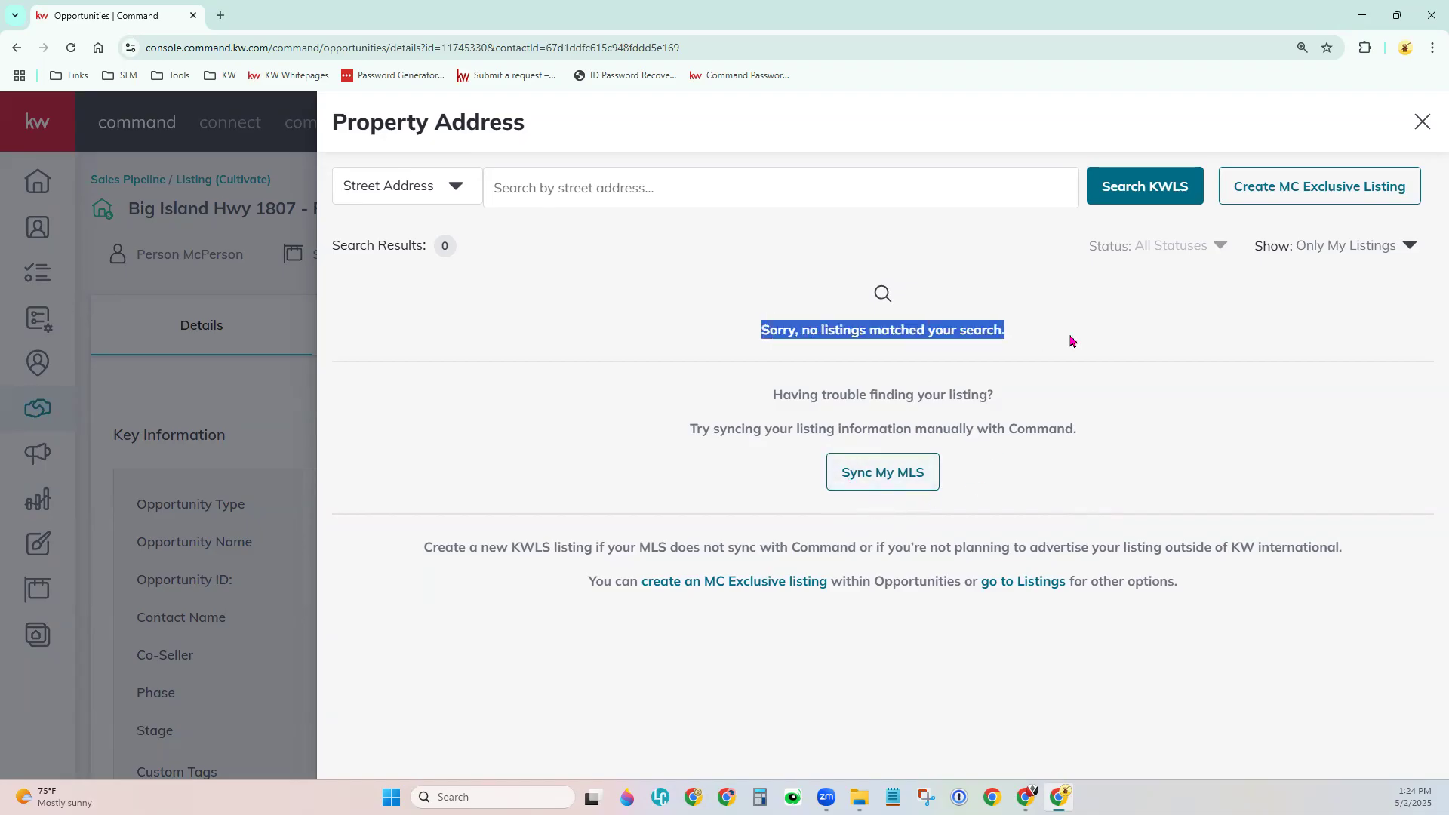
Search KWLS by MLS number 349385 across All Listings.
click(1072, 341)
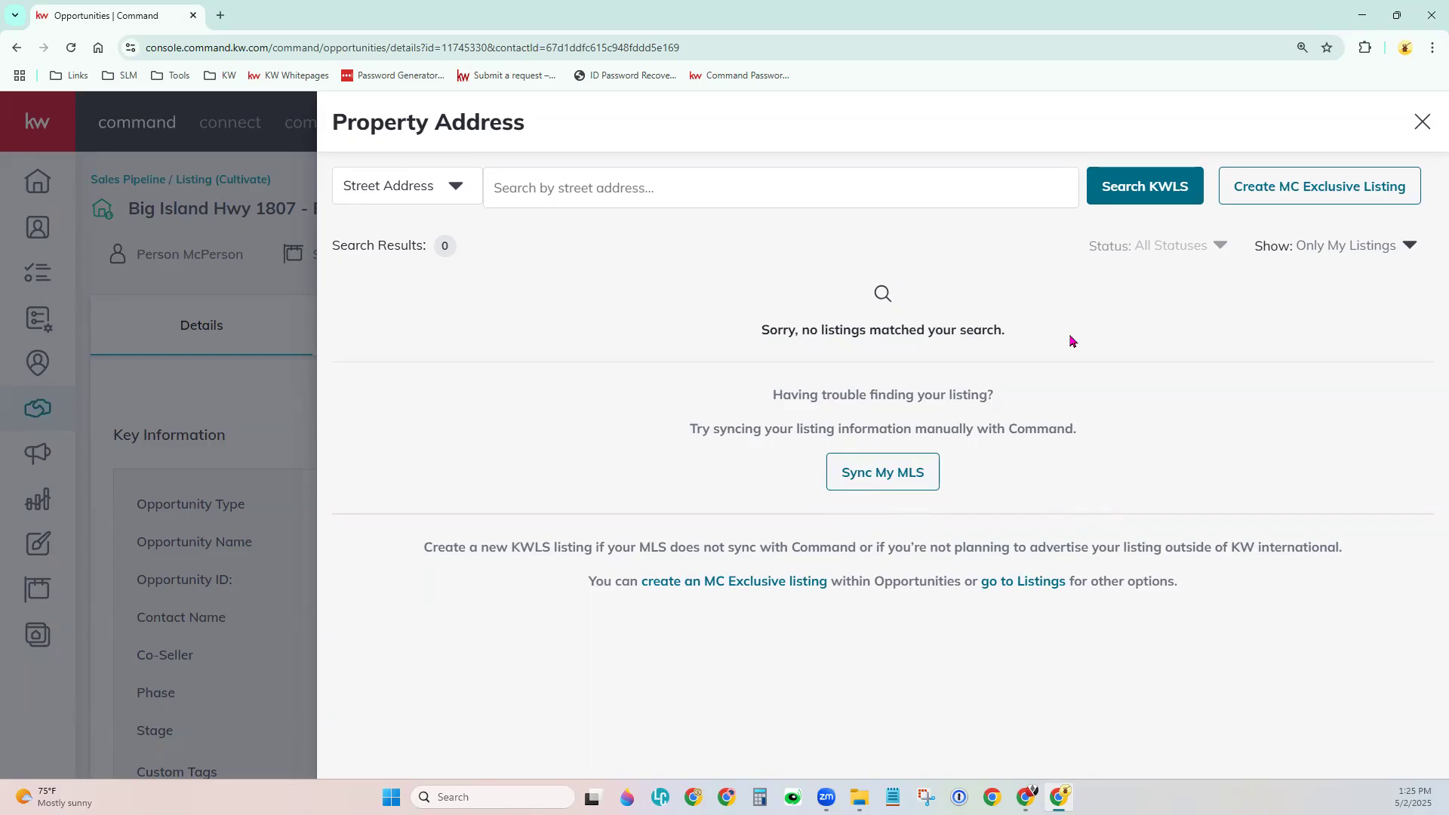
click(460, 203)
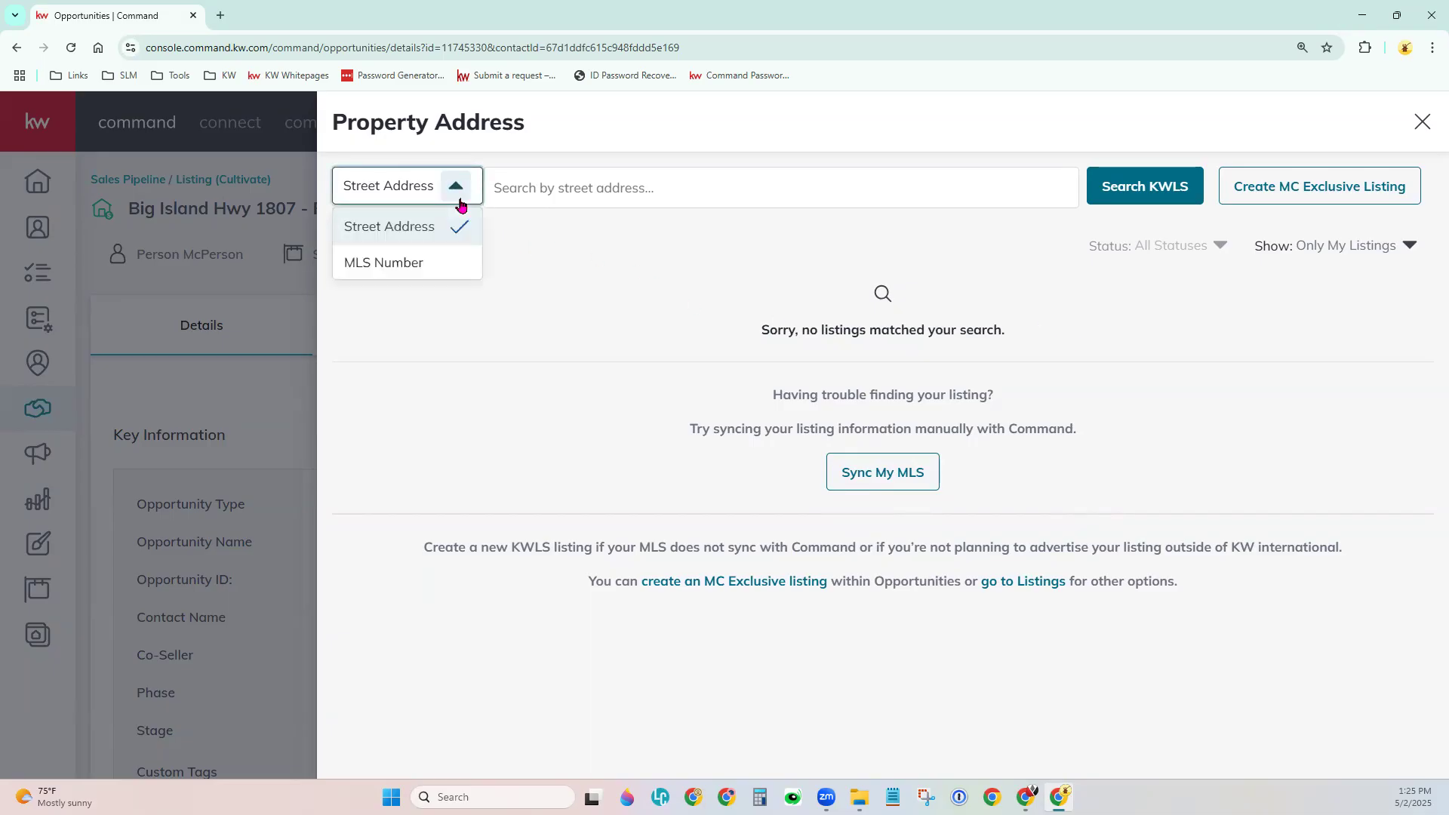
click(434, 265)
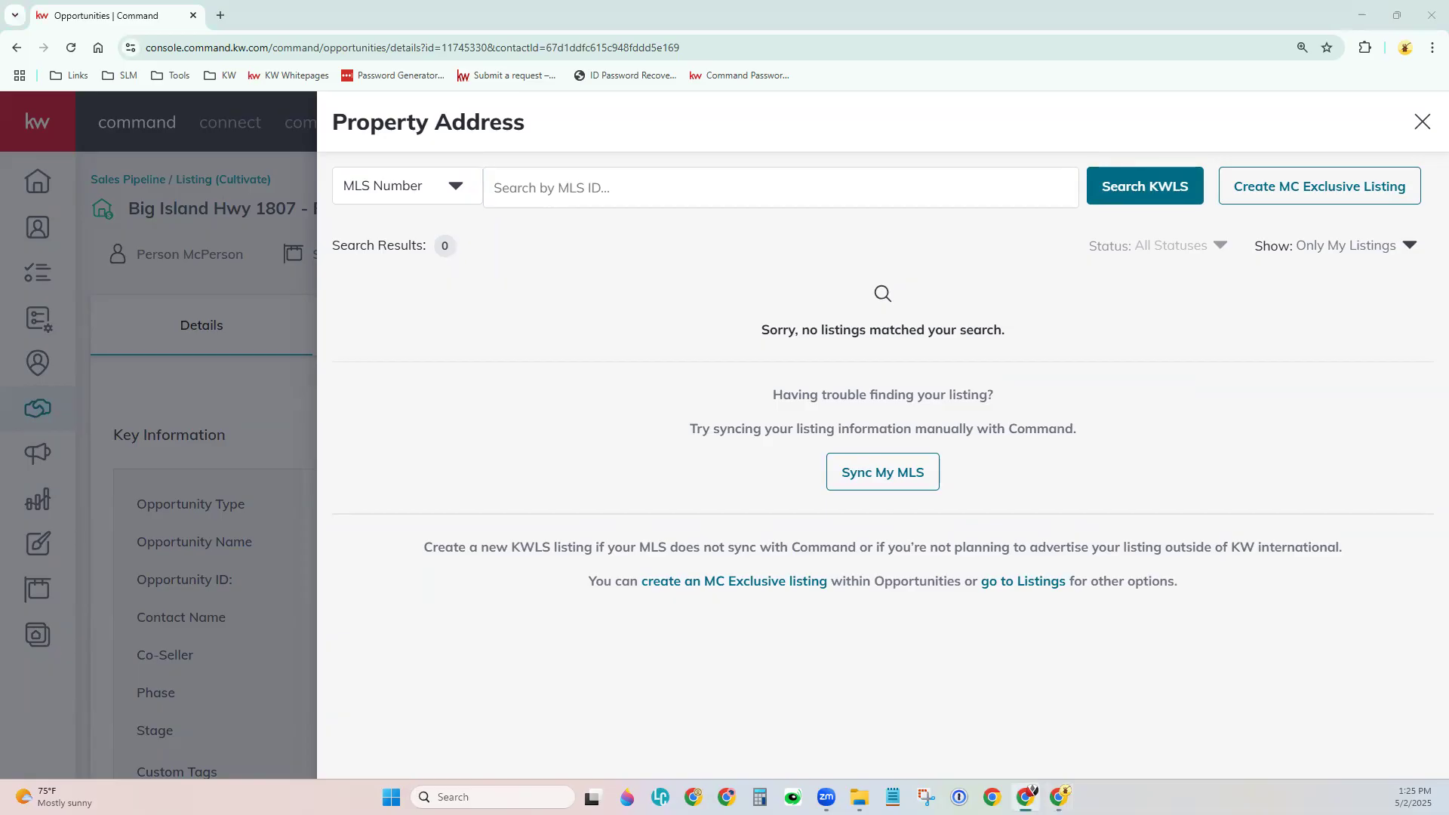
click(675, 201)
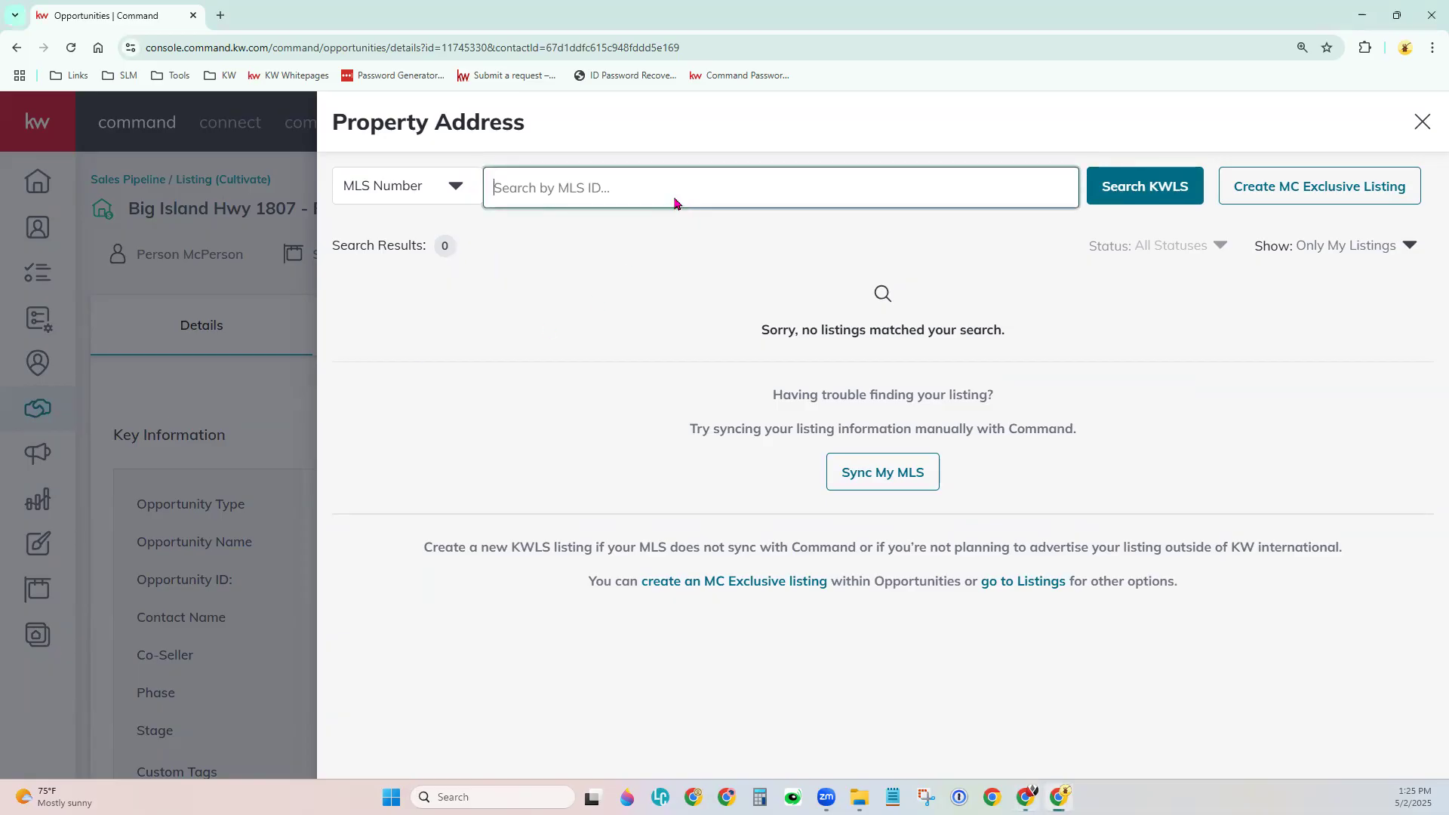
text(349385)
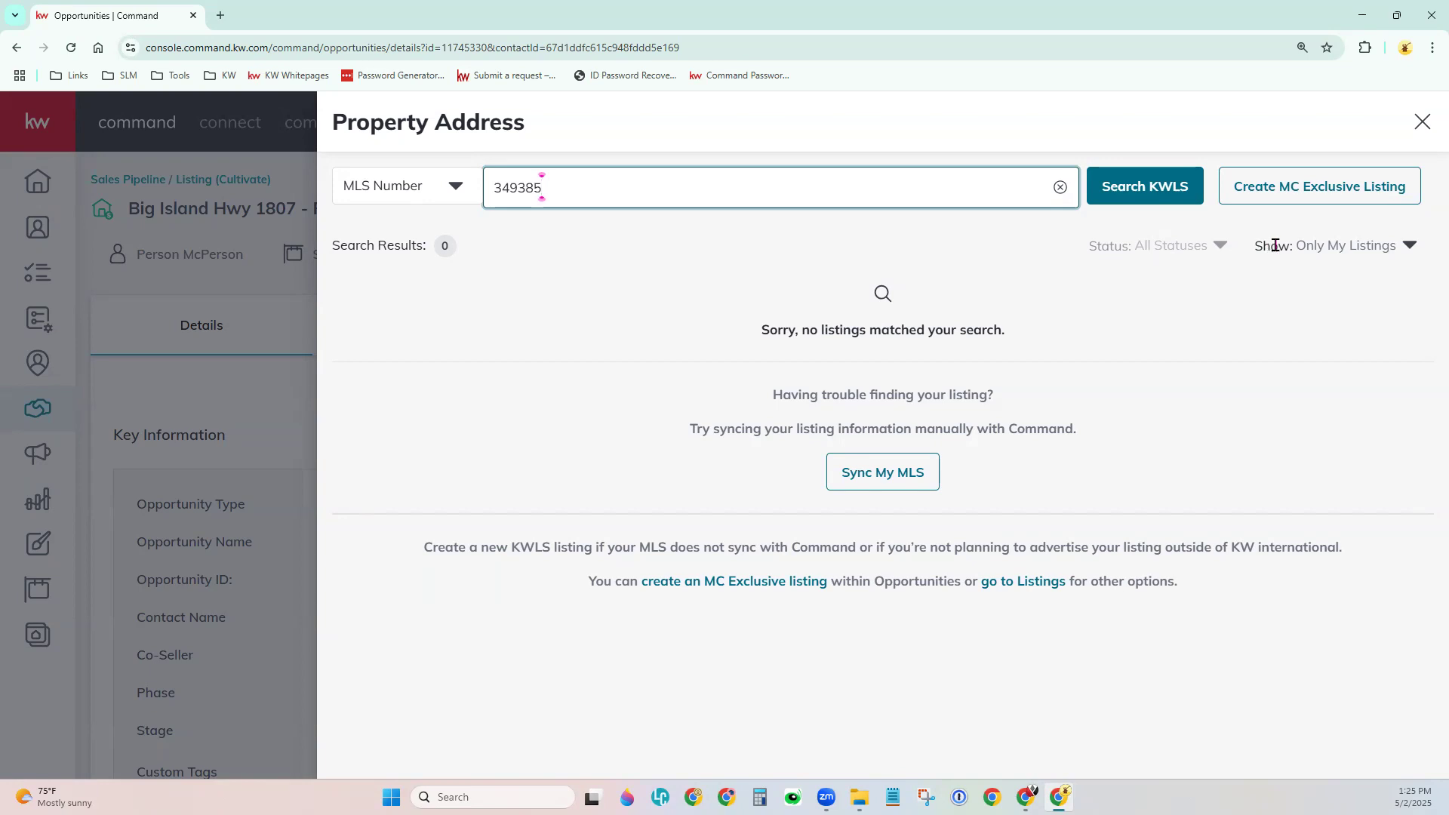
click(1362, 252)
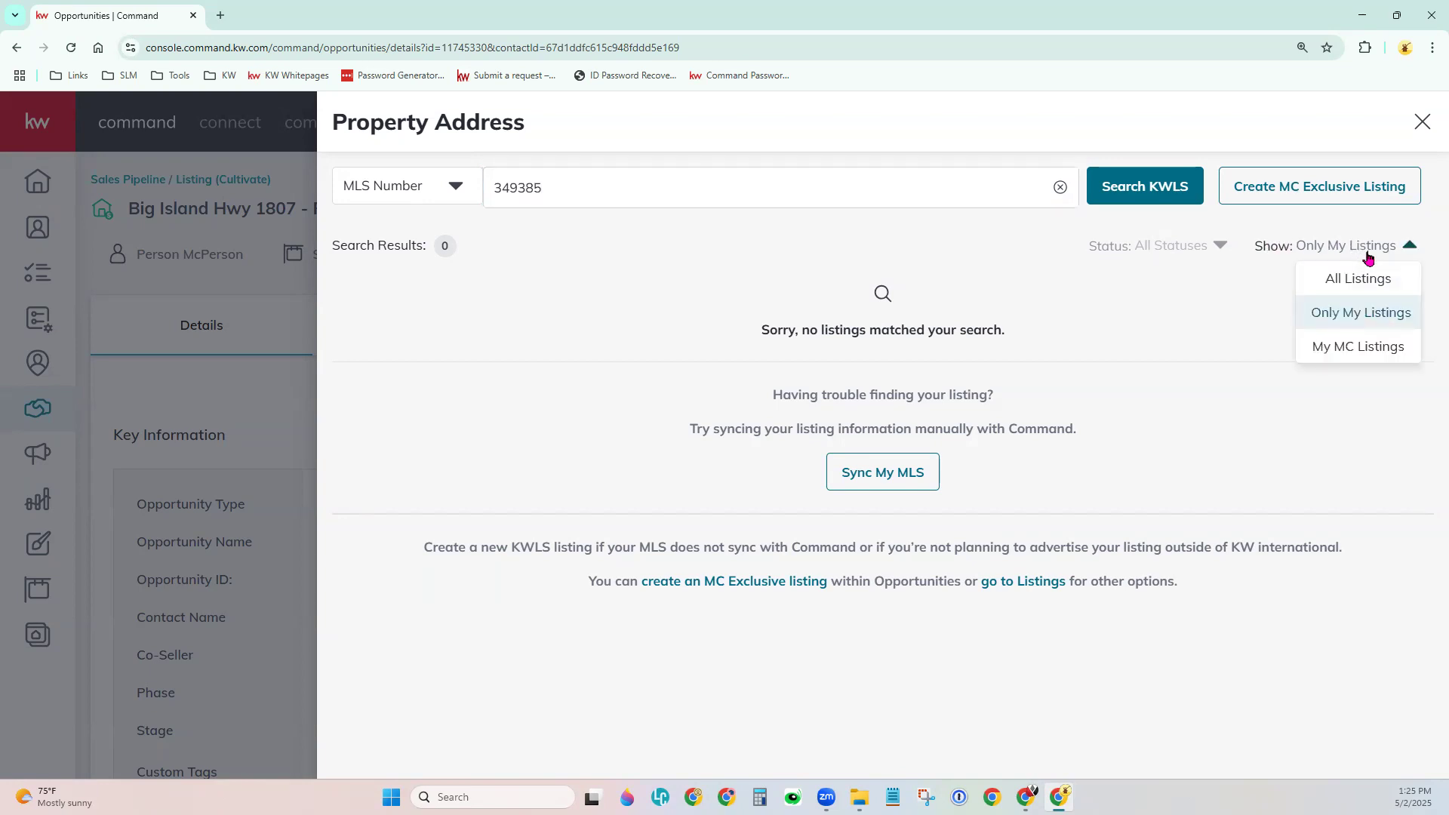
click(1375, 281)
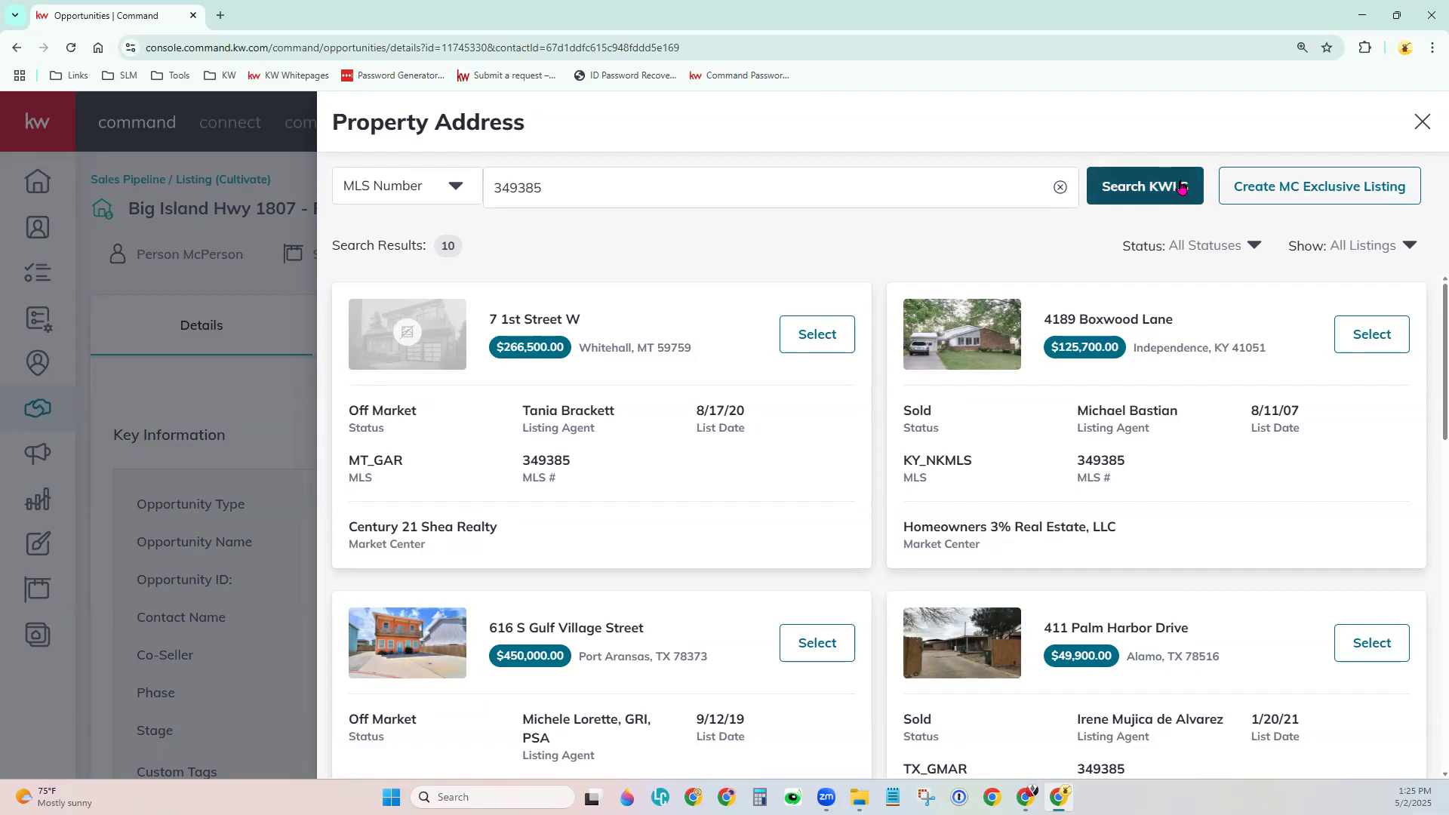
click(1155, 187)
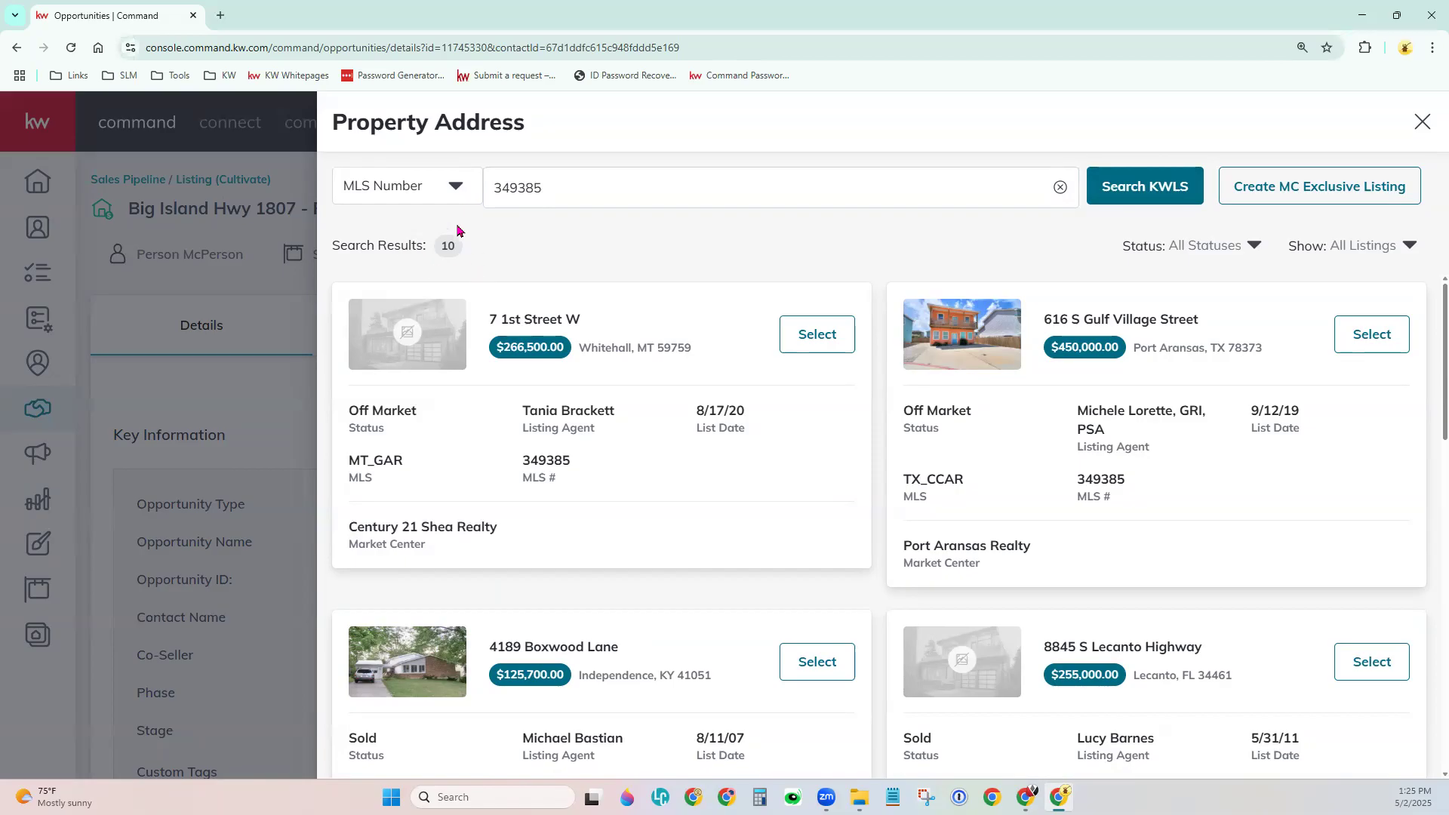
scroll(866, 598, down, 1)
scroll(867, 603, down, 6)
scroll(877, 625, down, 6)
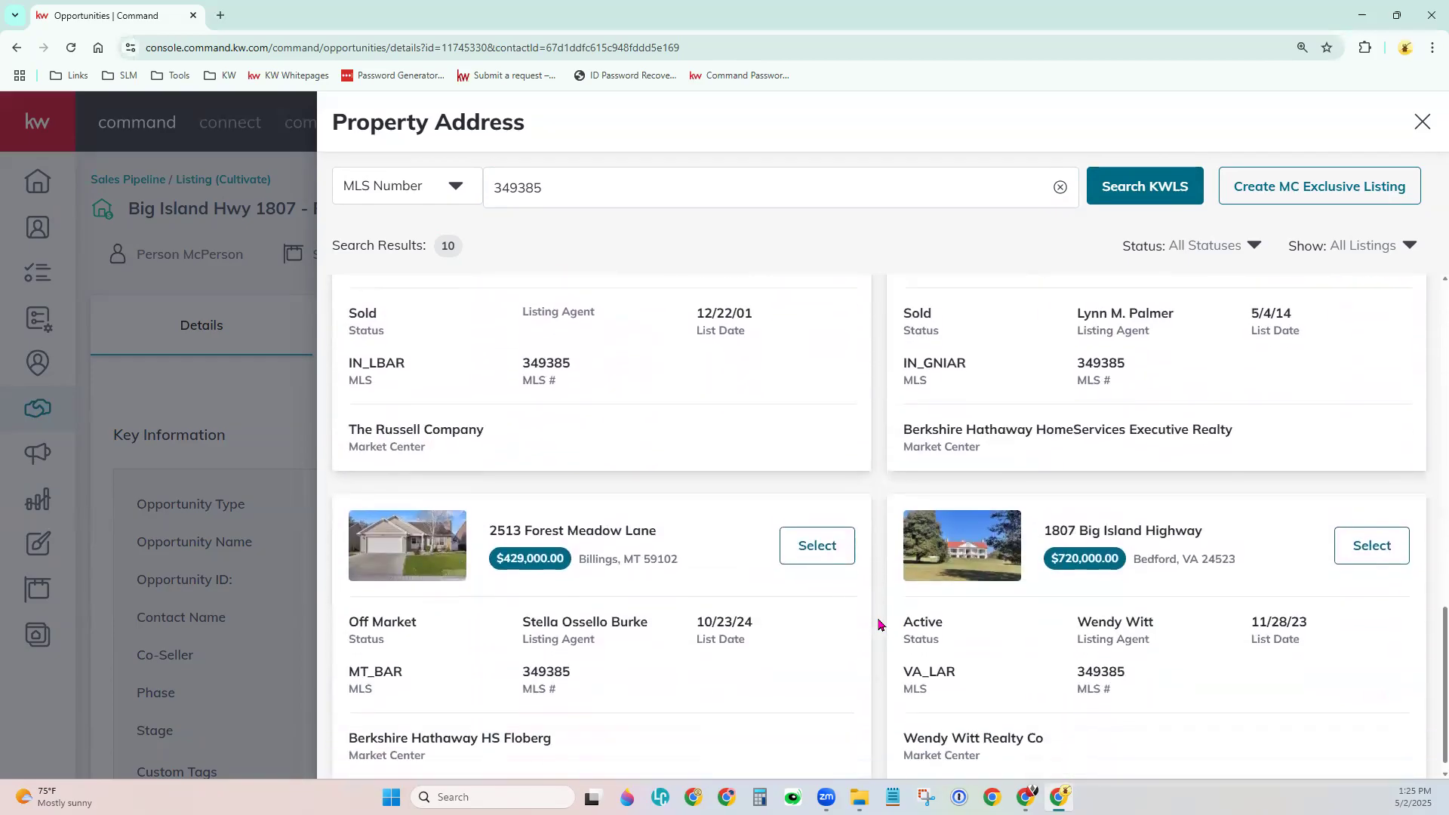
scroll(877, 624, down, 1)
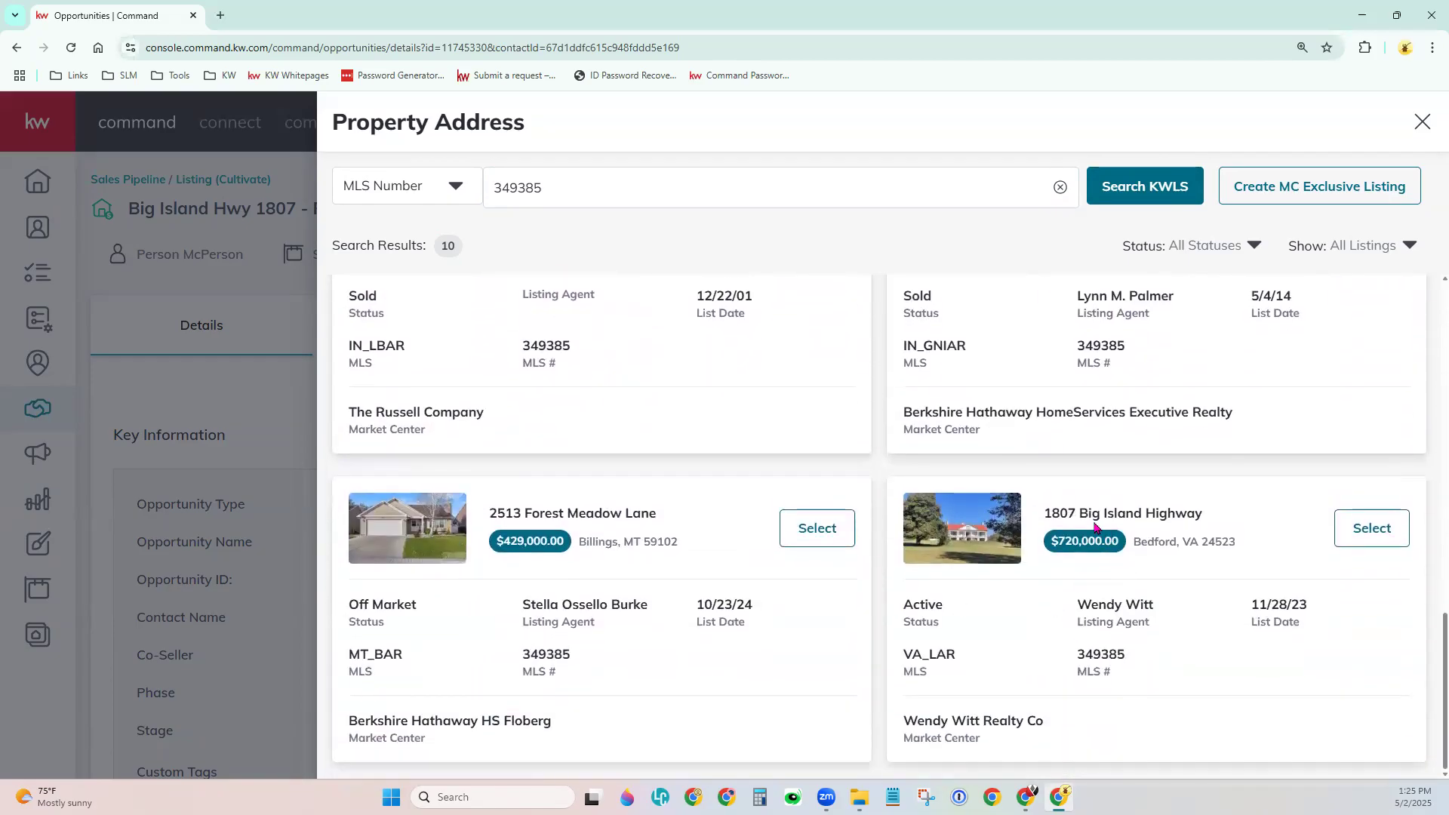
drag(1052, 514, 1213, 523)
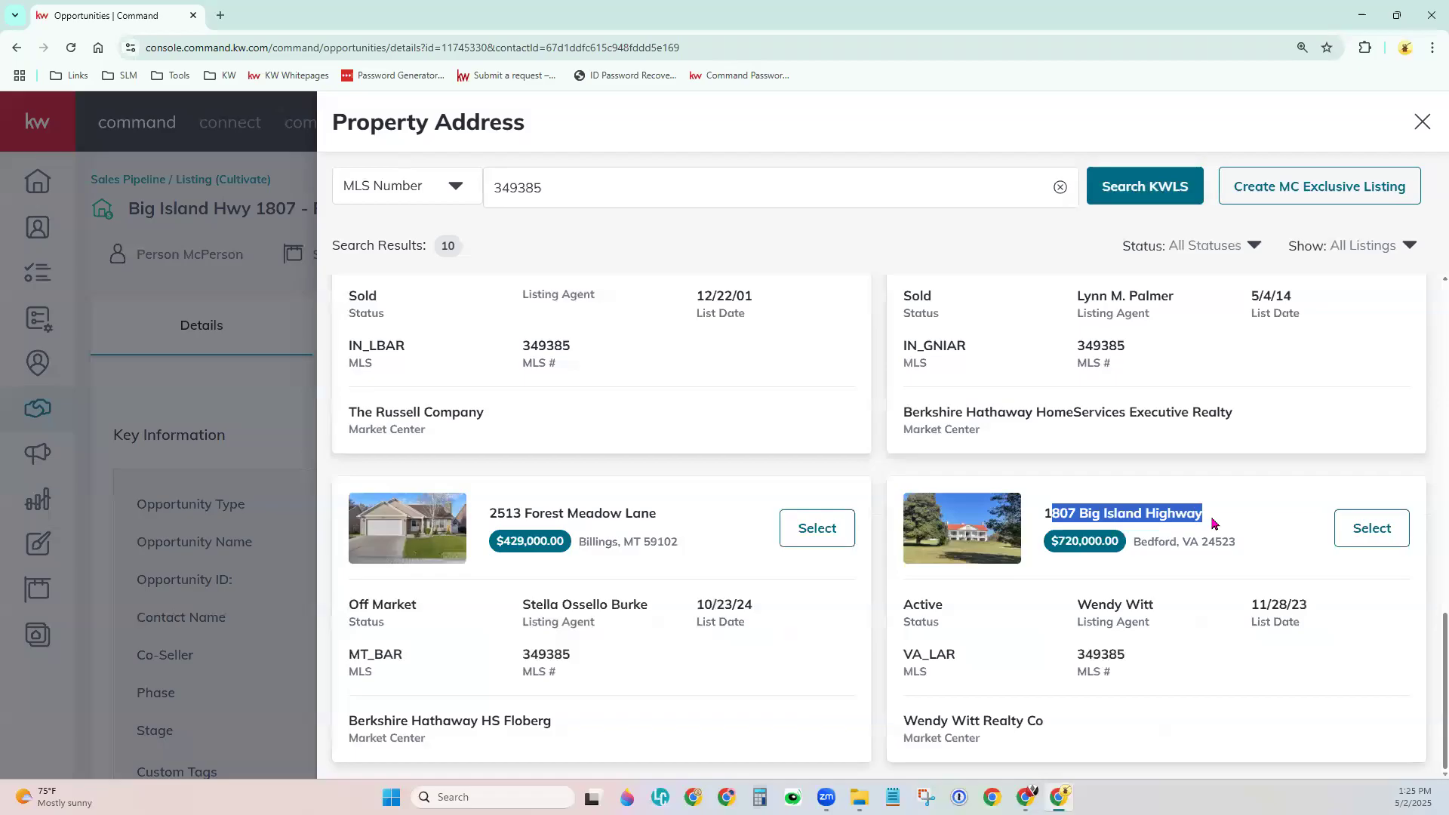
click(893, 614)
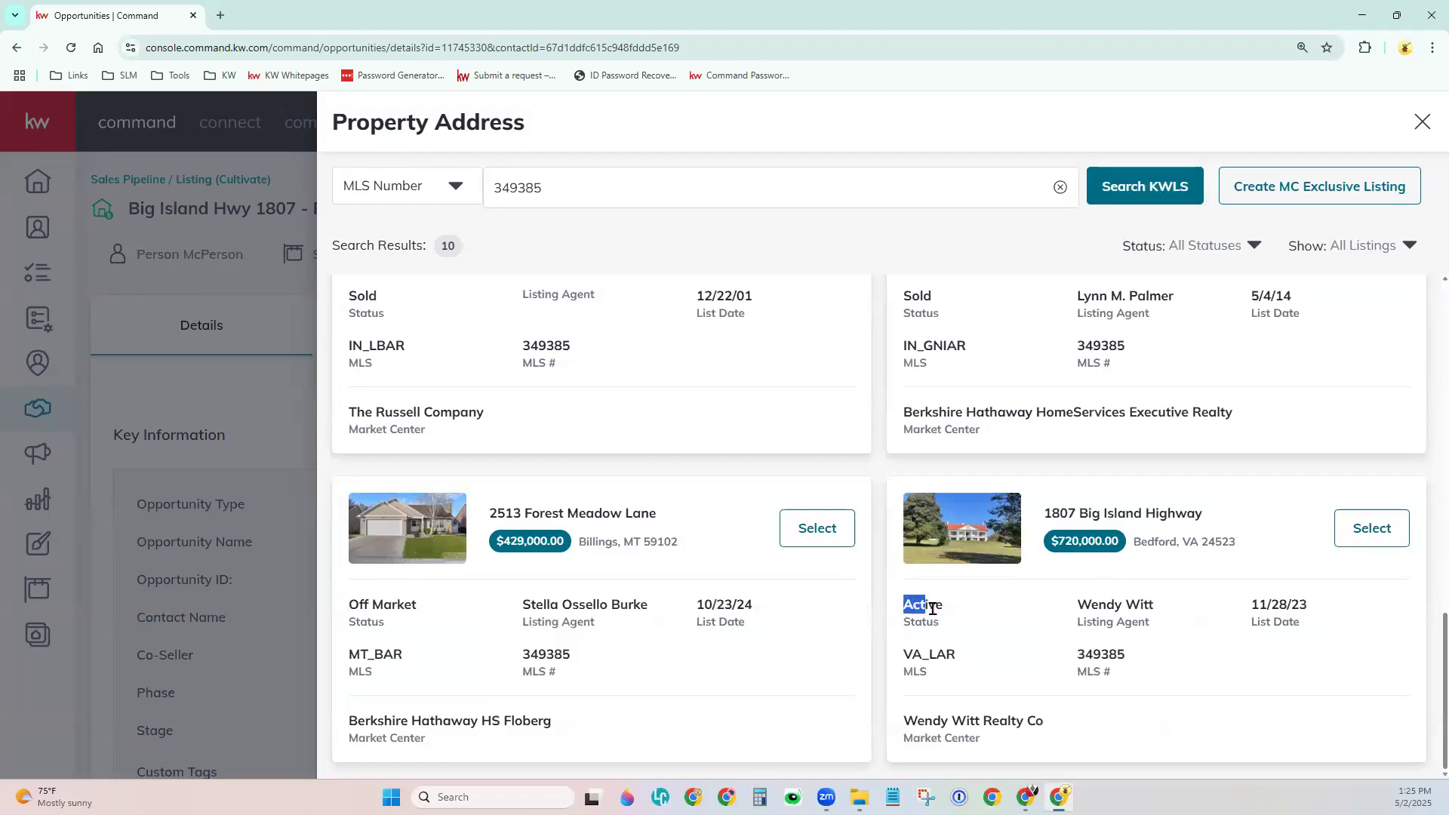
drag(900, 721, 1054, 727)
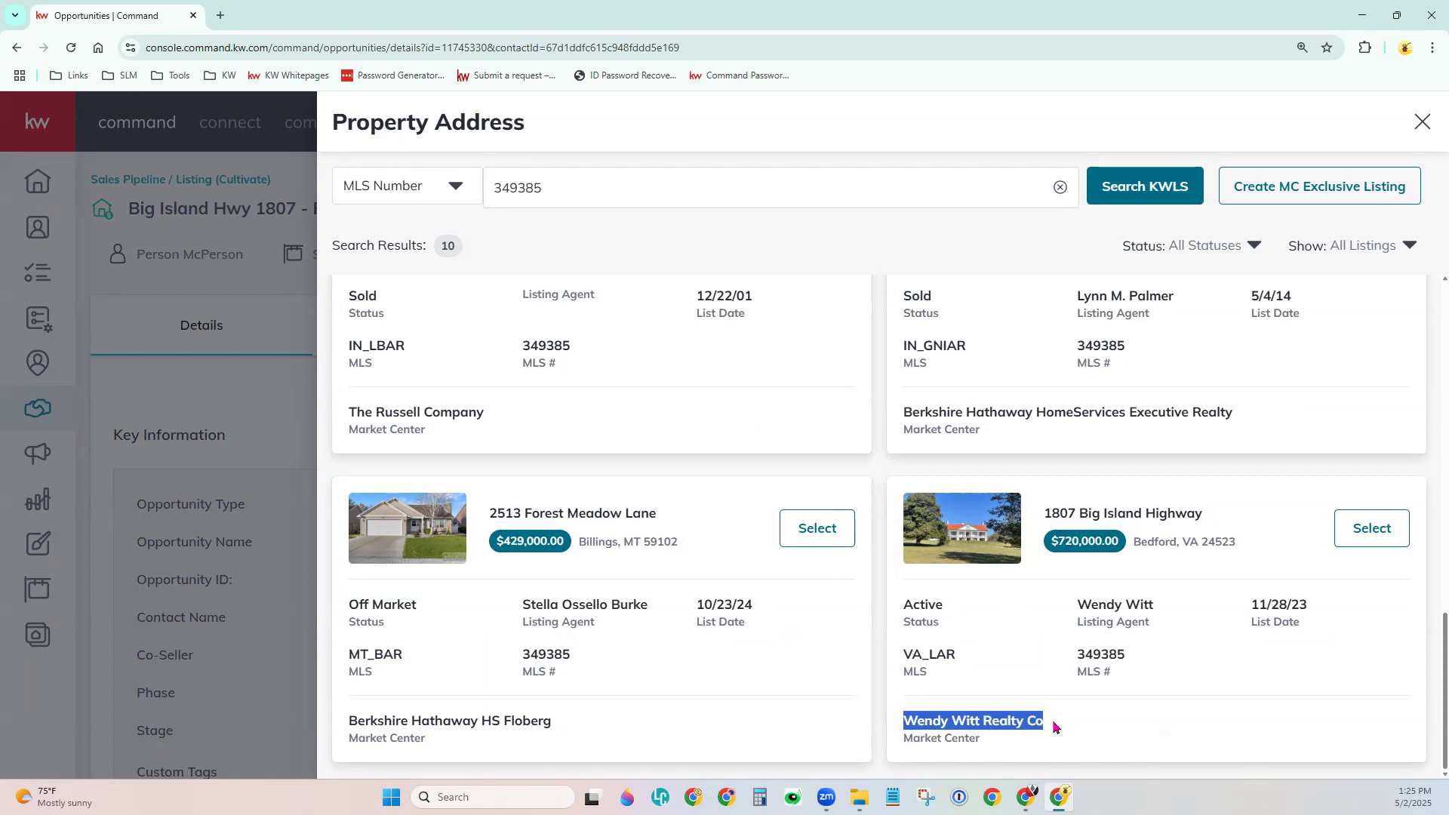
drag(1076, 604, 1174, 609)
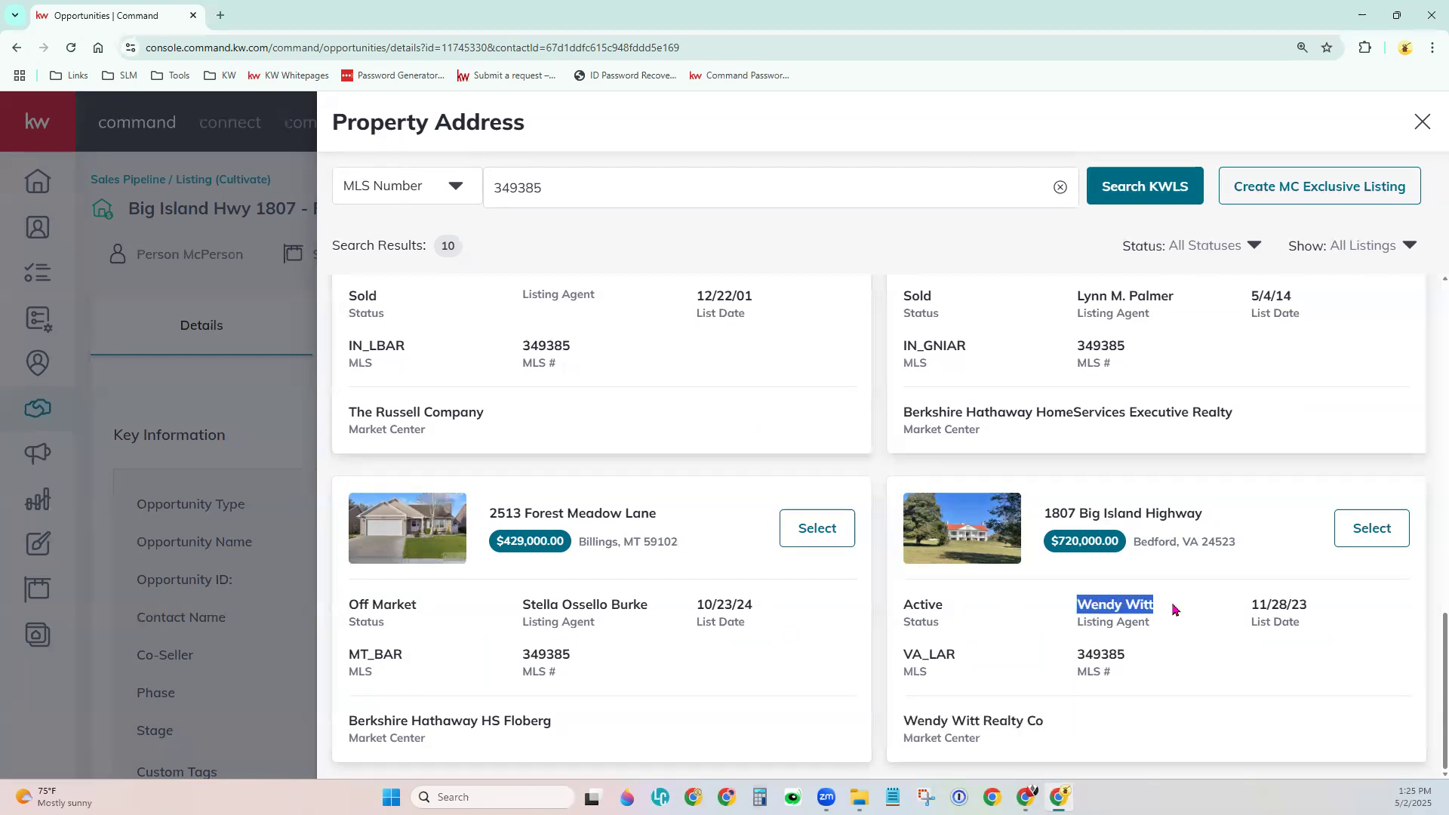
click(1182, 606)
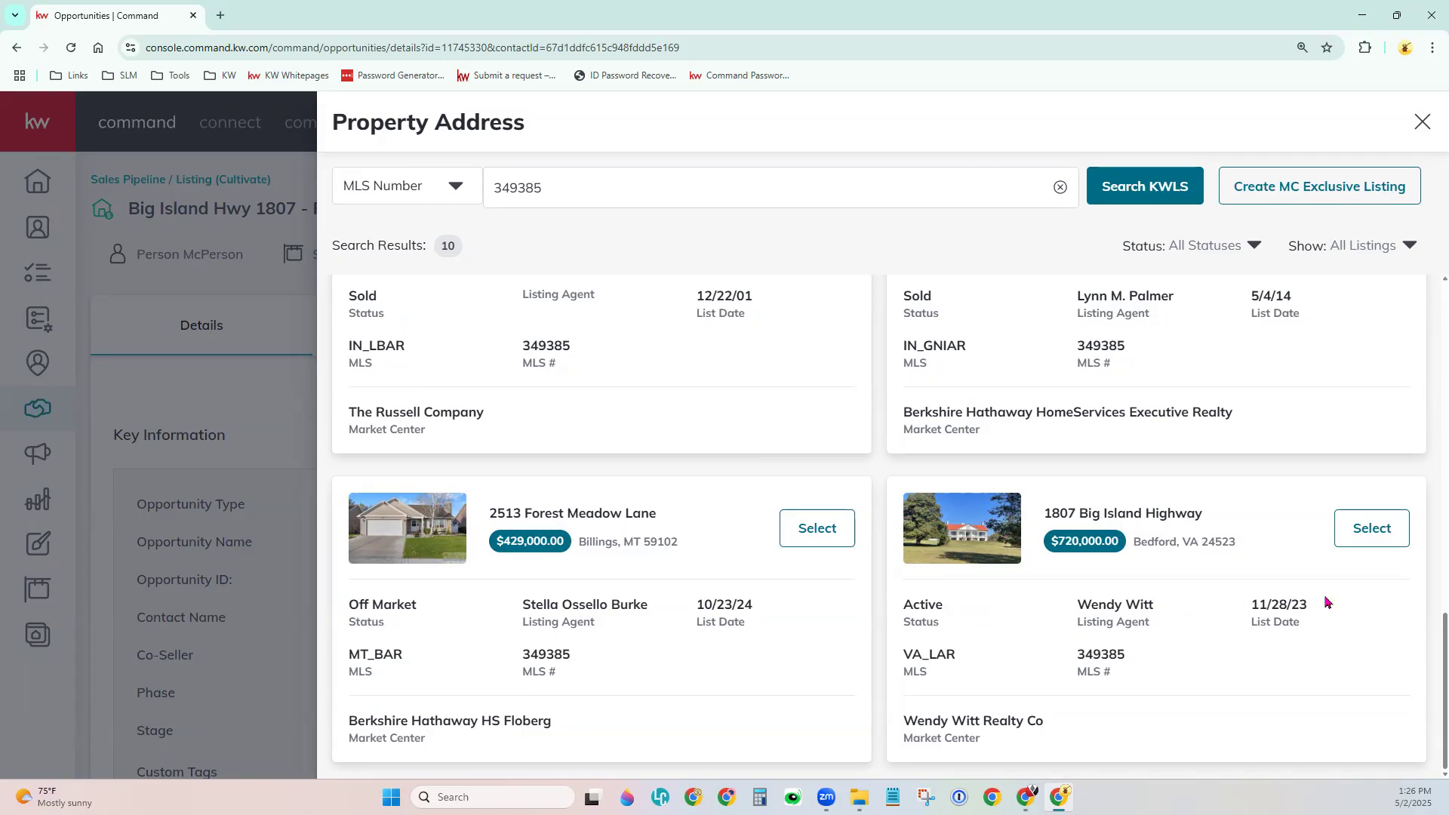
click(1395, 528)
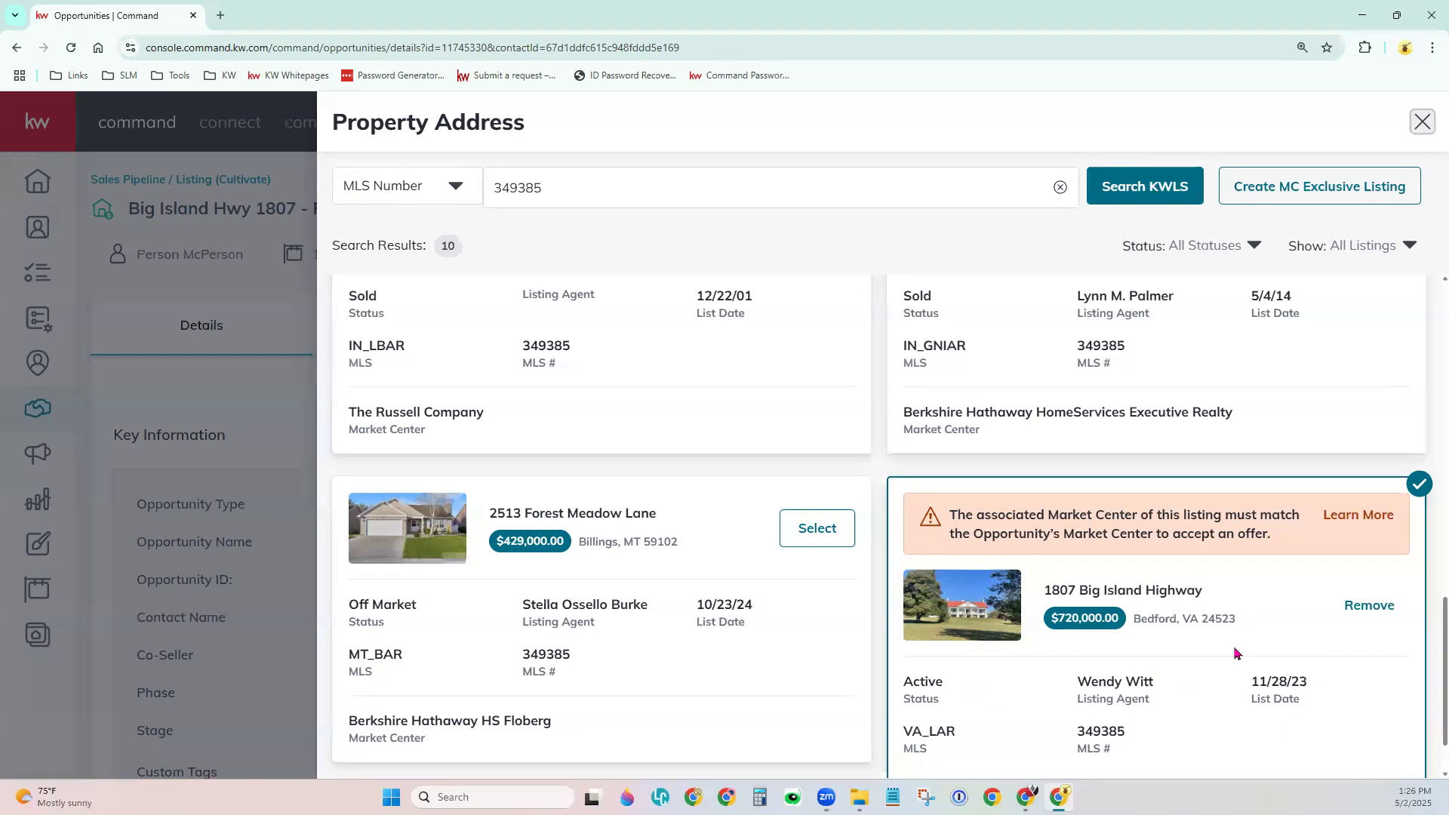
scroll(1235, 653, down, 1)
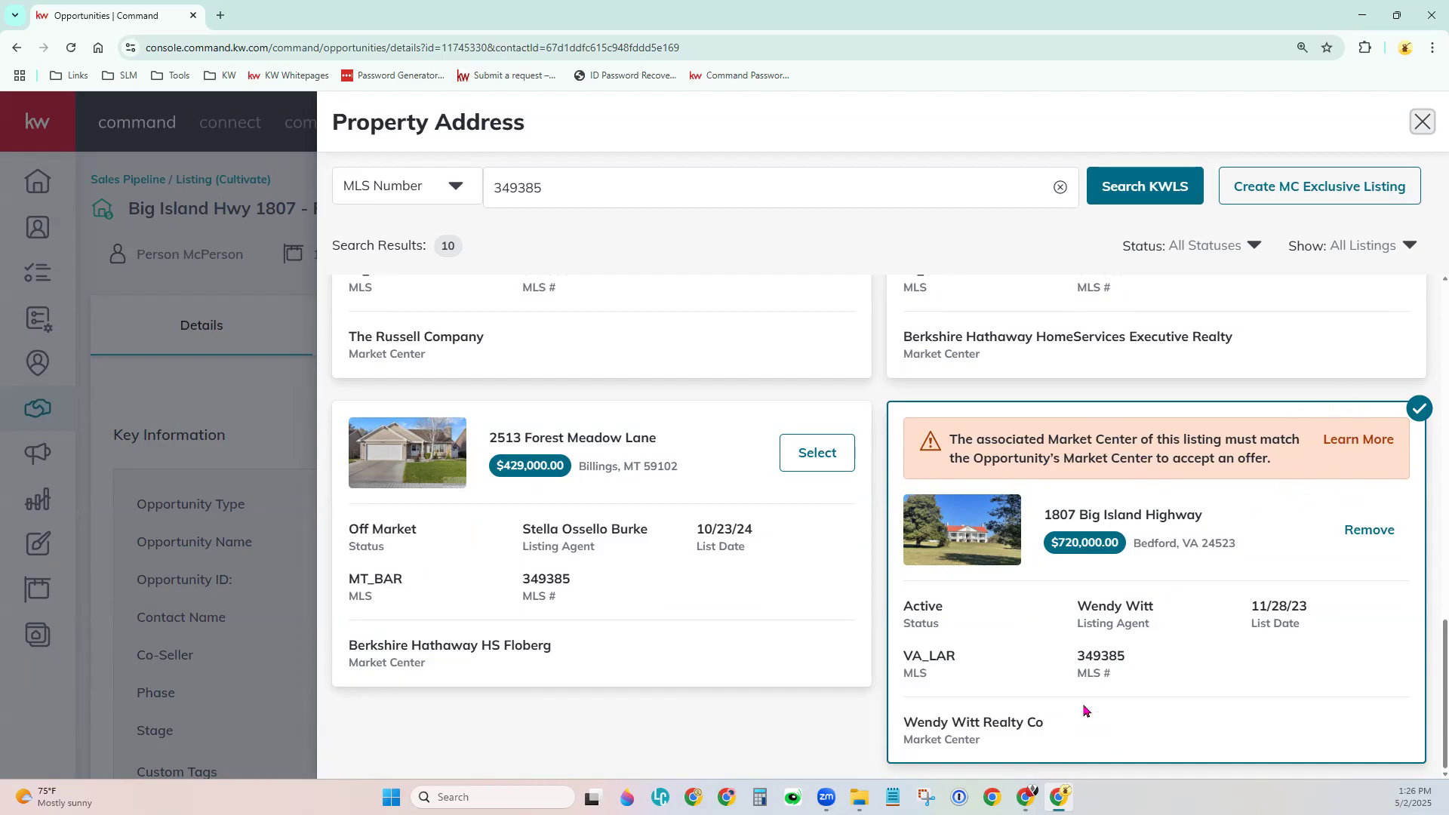
click(234, 383)
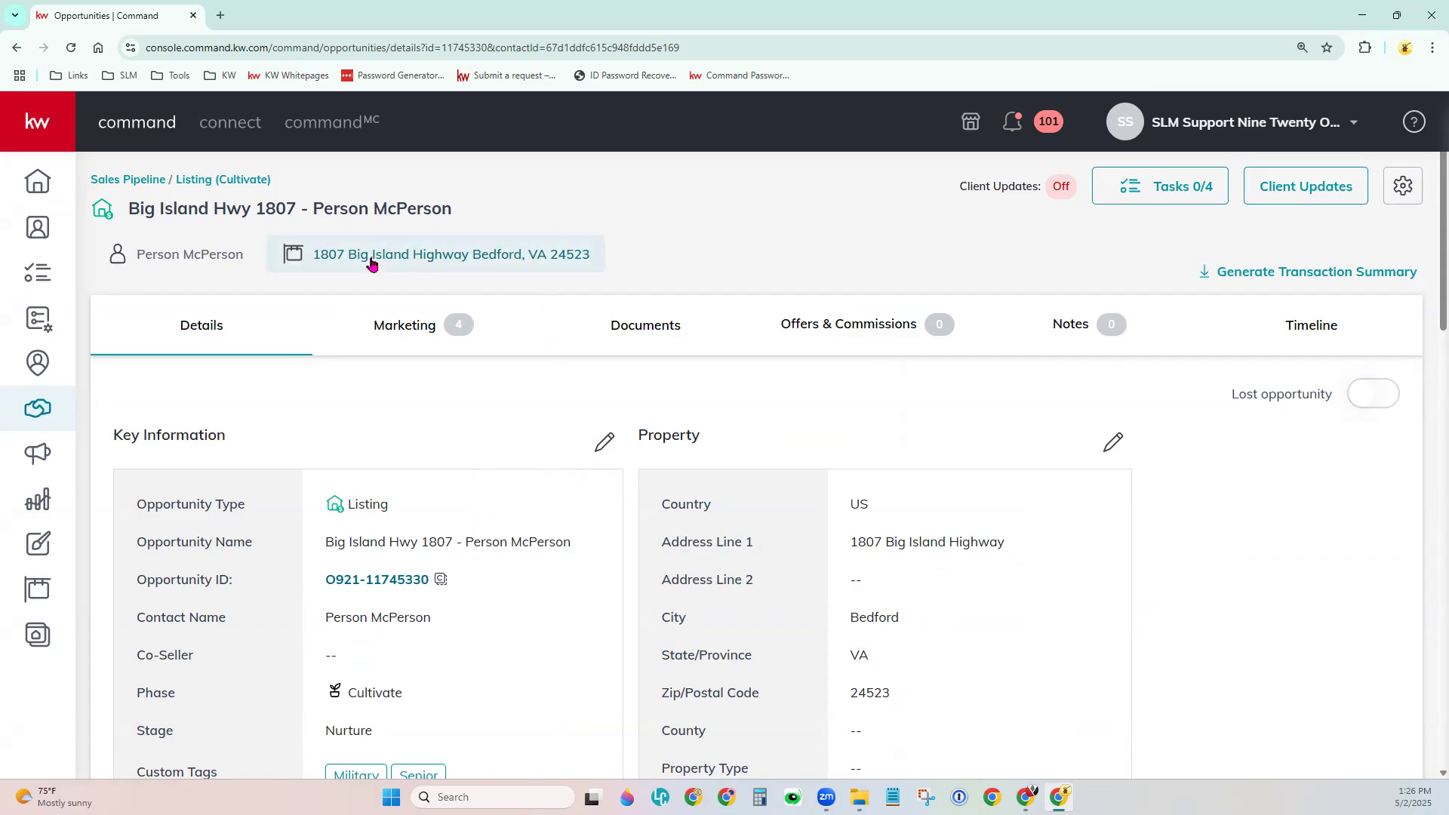
scroll(848, 552, down, 1)
scroll(793, 483, down, 1)
scroll(301, 348, up, 1)
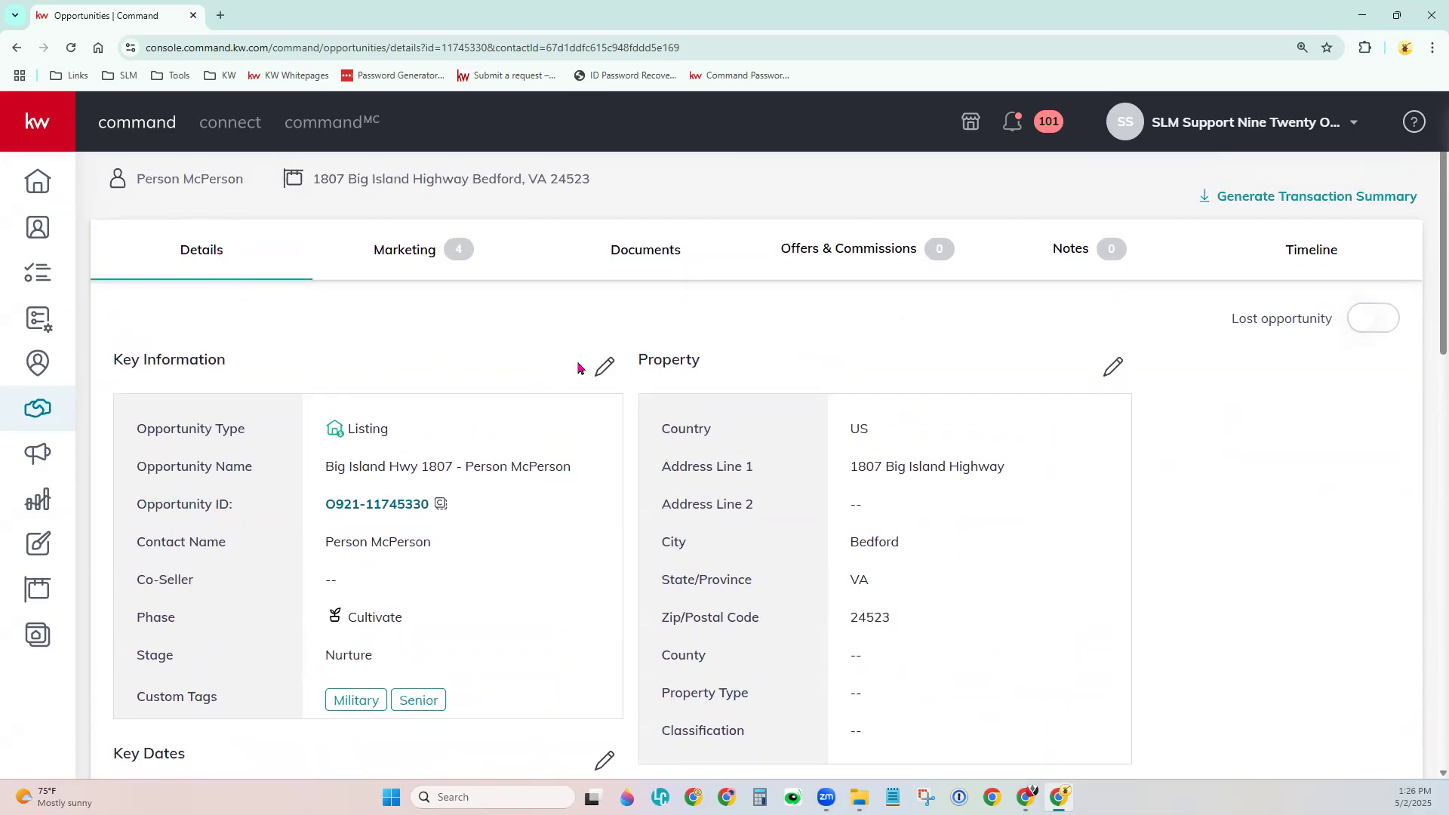
drag(636, 360, 709, 363)
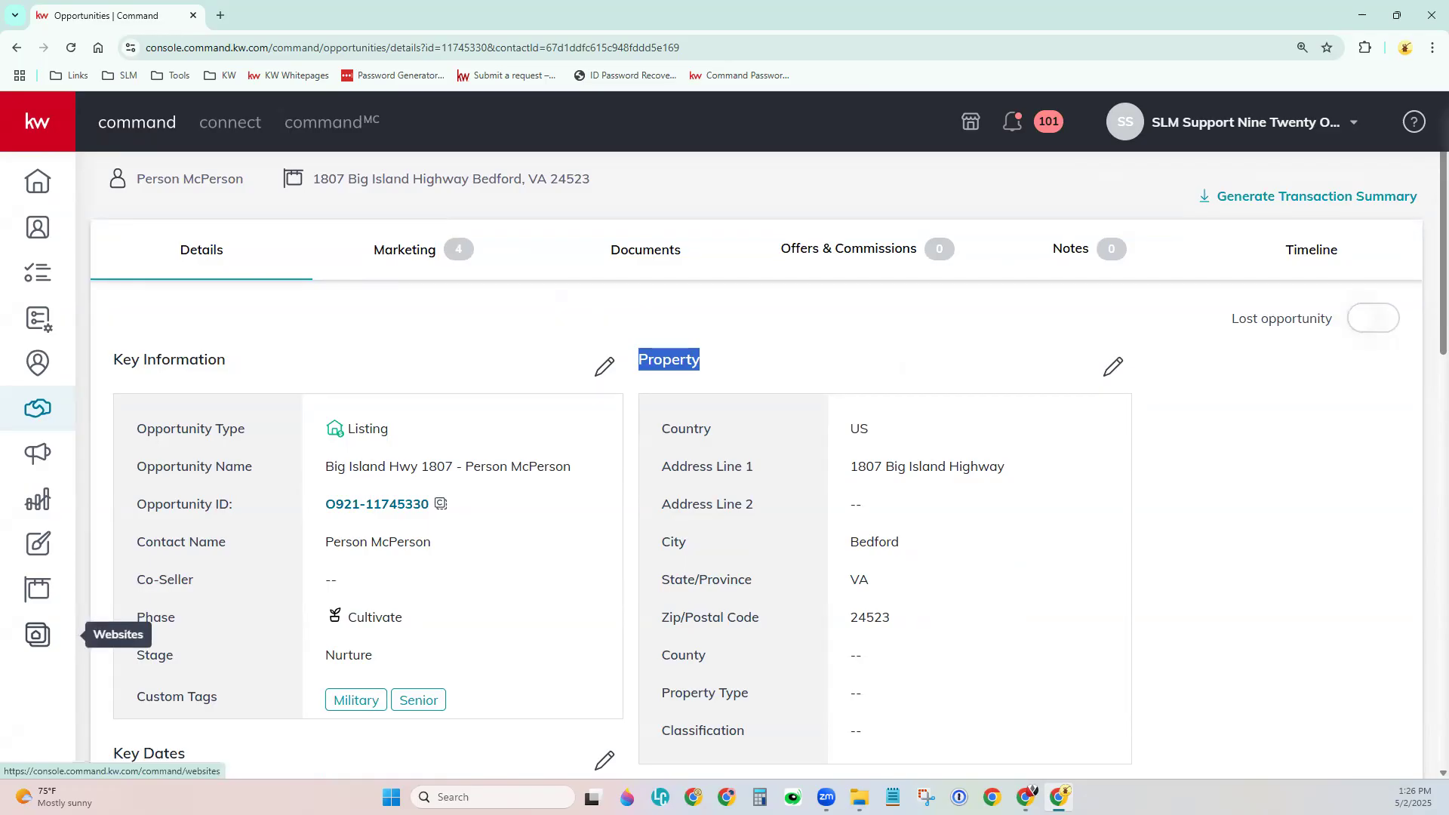
click(1275, 495)
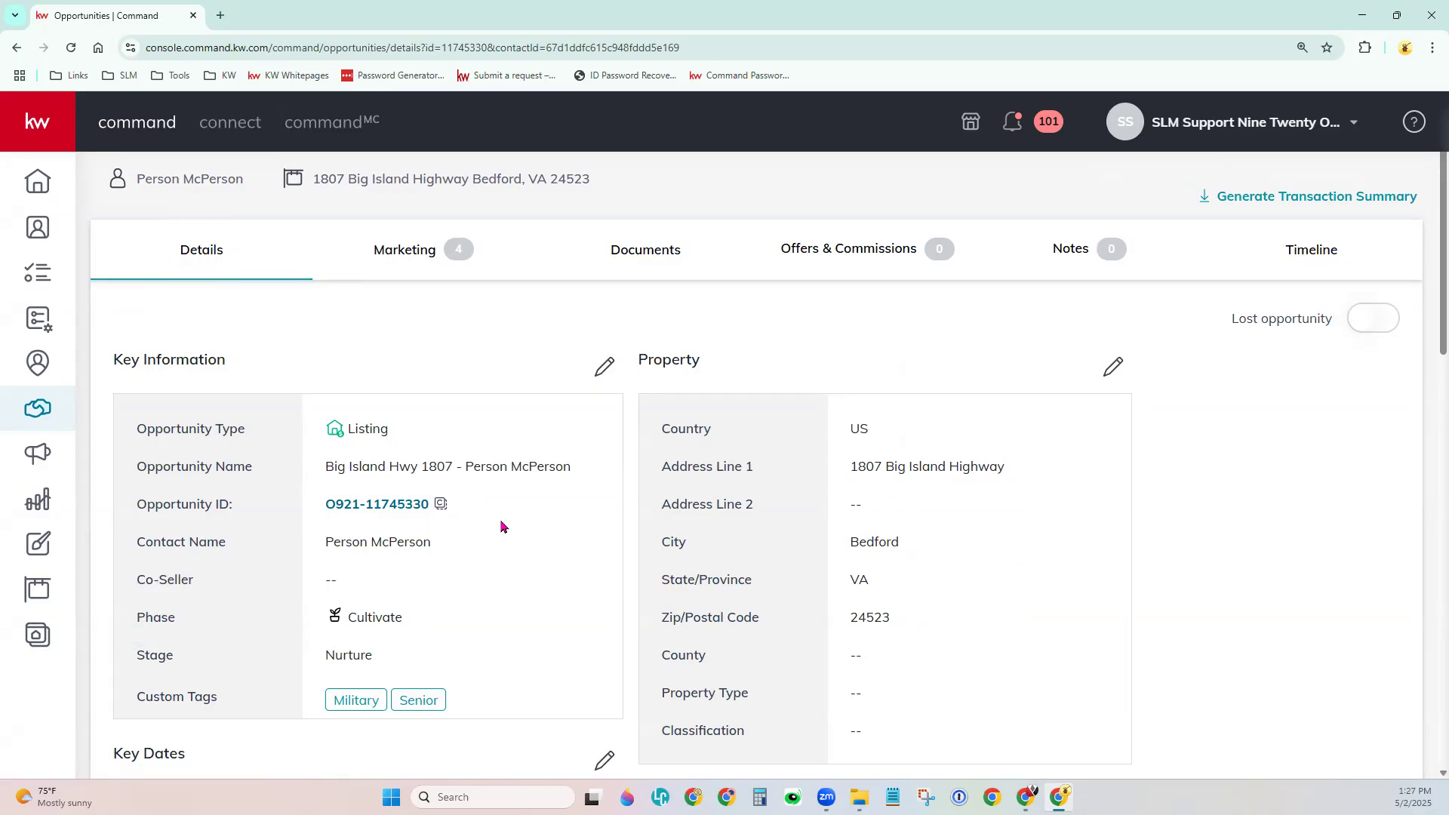
Scroll down the Details tab to the Key Dates section.
scroll(551, 606, down, 1)
scroll(551, 606, down, 1)
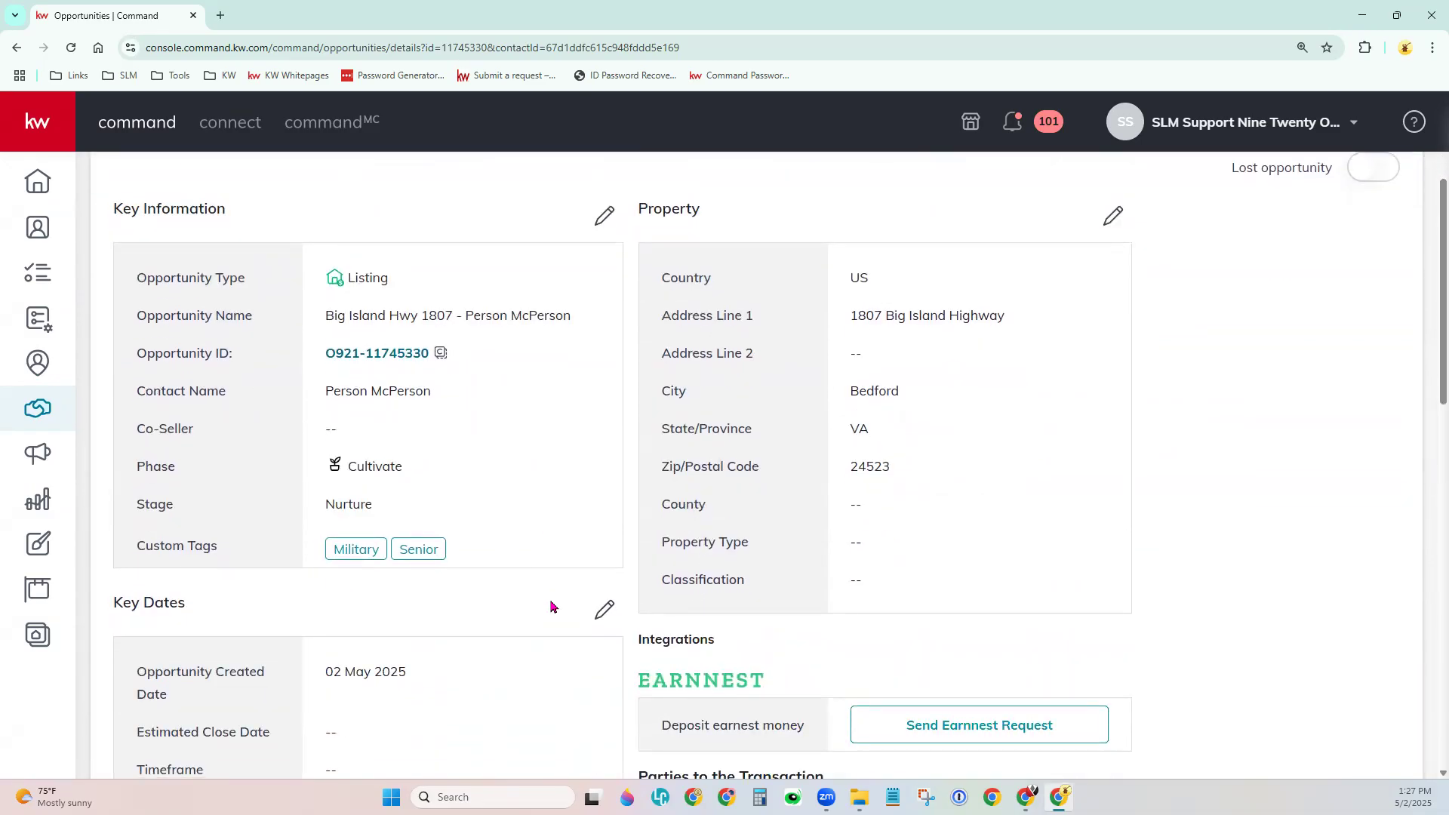
scroll(551, 606, down, 4)
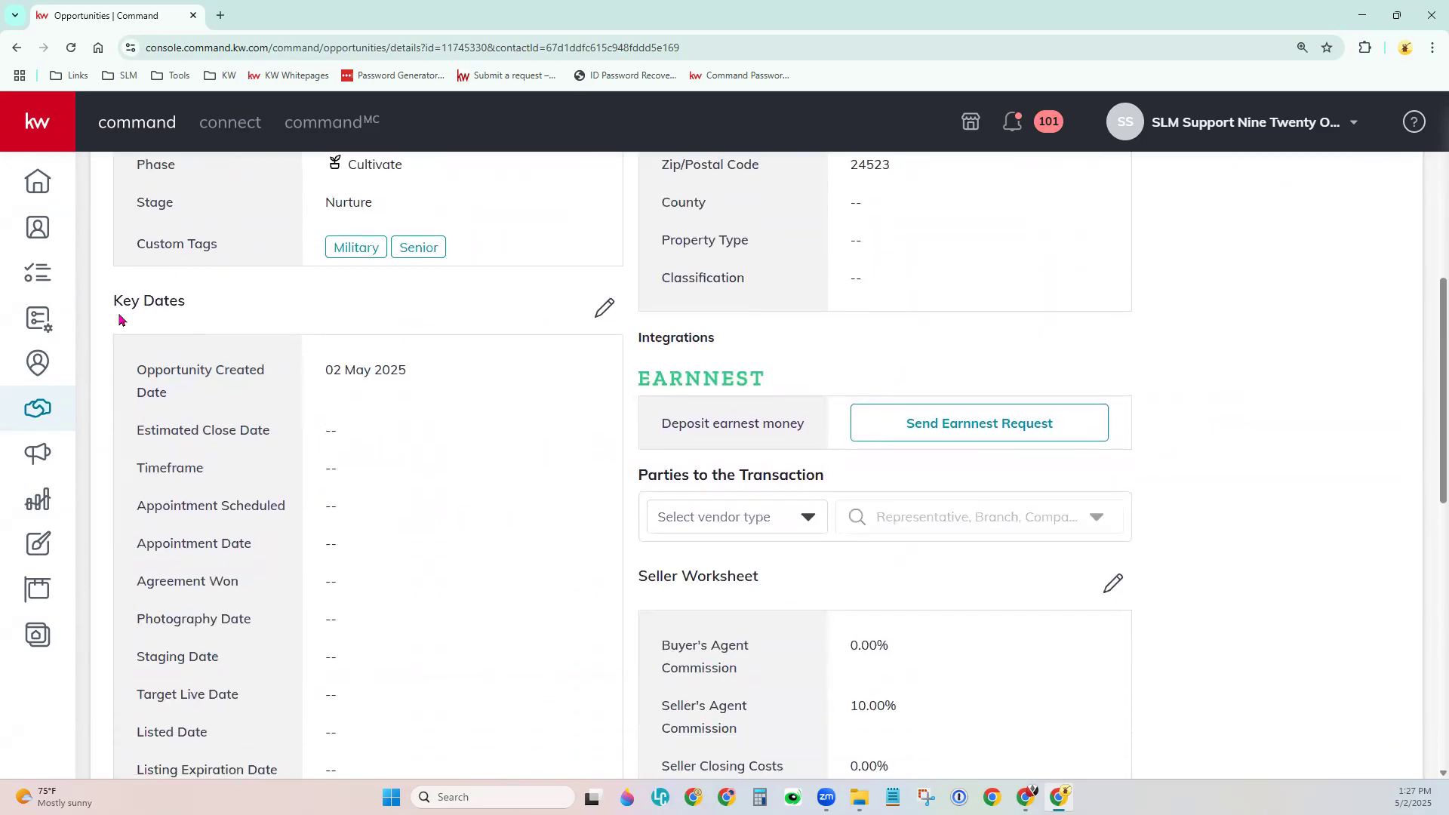
drag(113, 299, 188, 313)
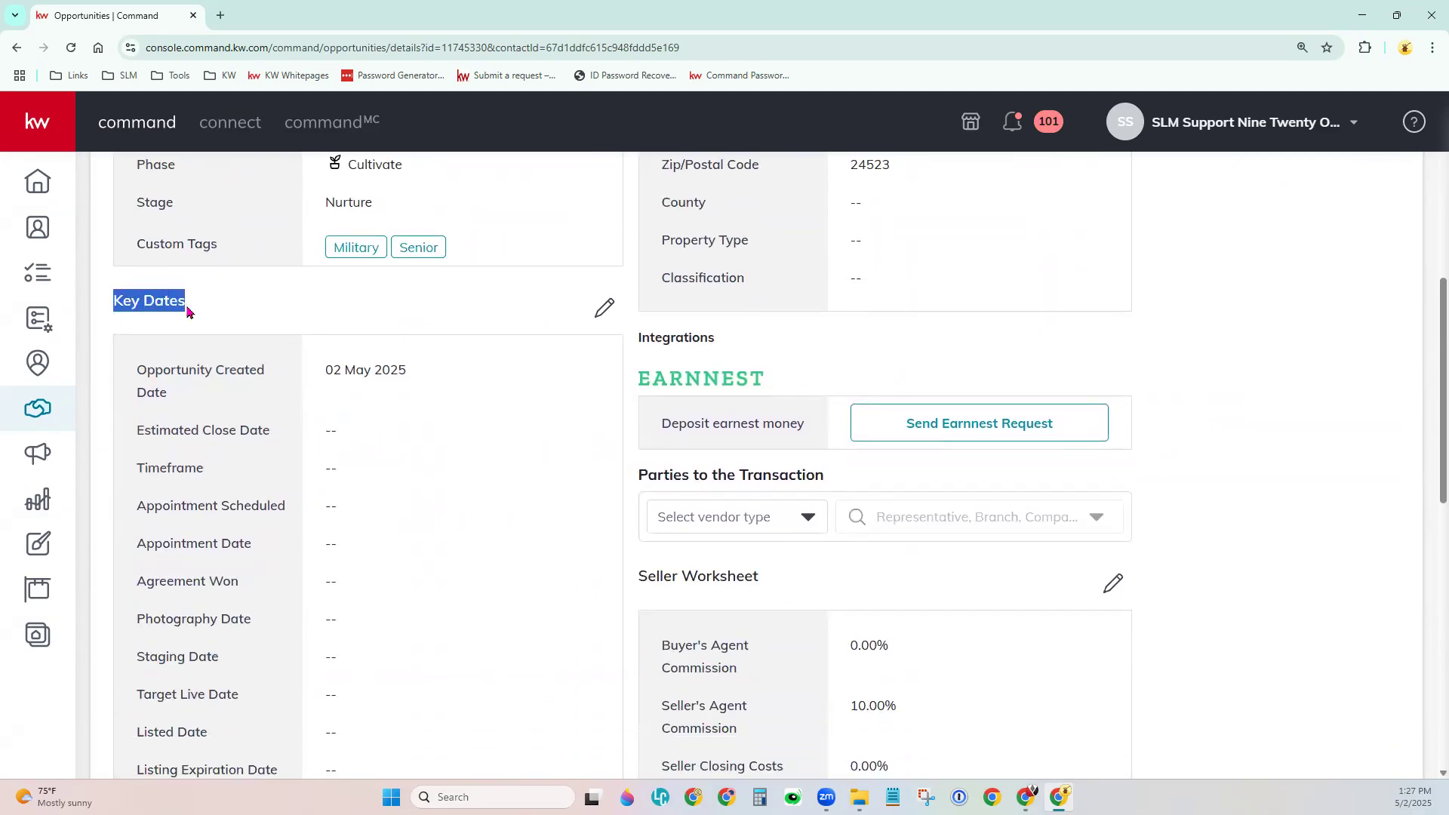
scroll(422, 520, down, 1)
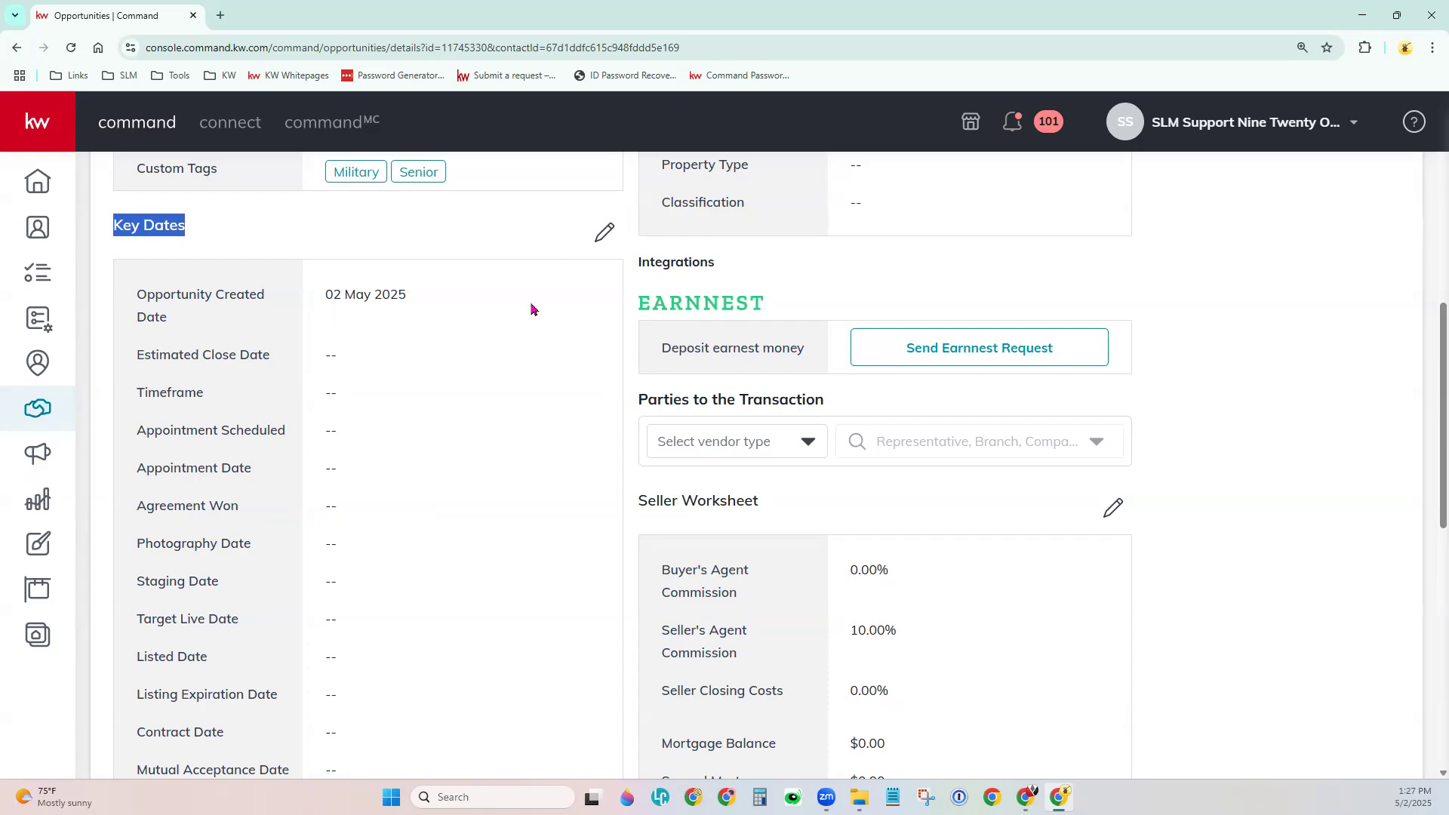
Set Key Dates Photography Date to 23 May 2025 and Staging Date to 27 May 2025, then save.
click(615, 230)
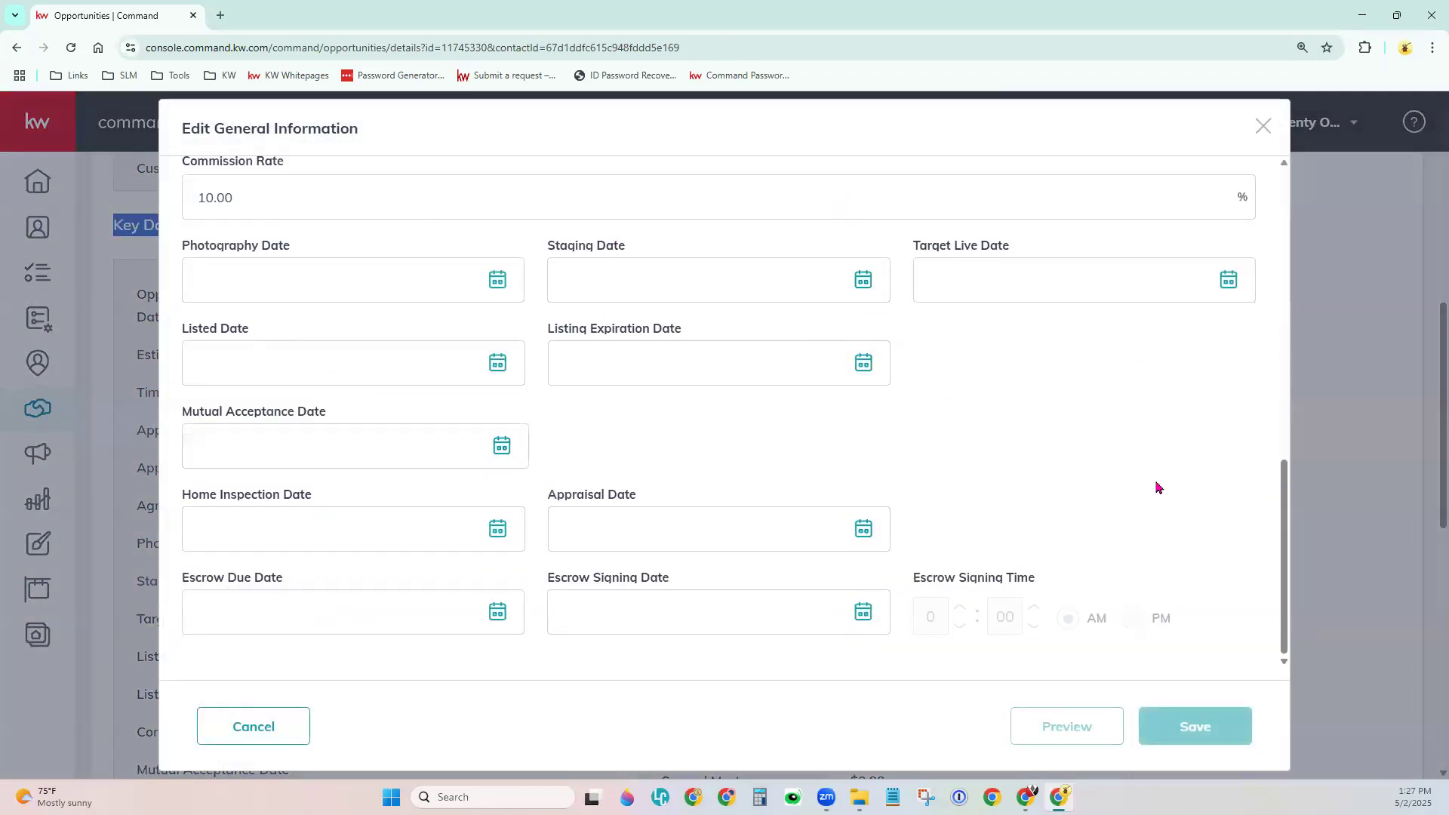
click(498, 280)
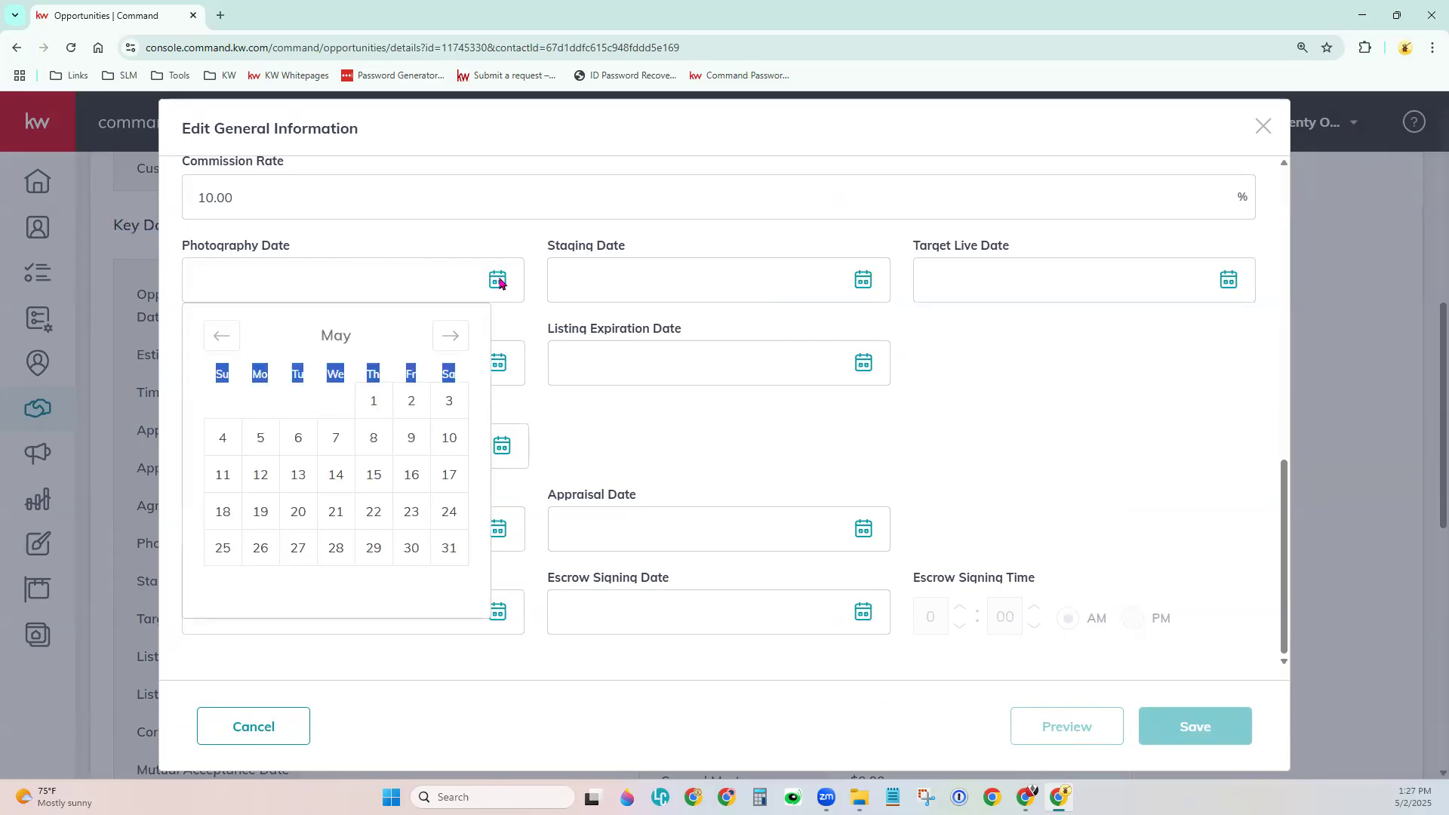
click(409, 520)
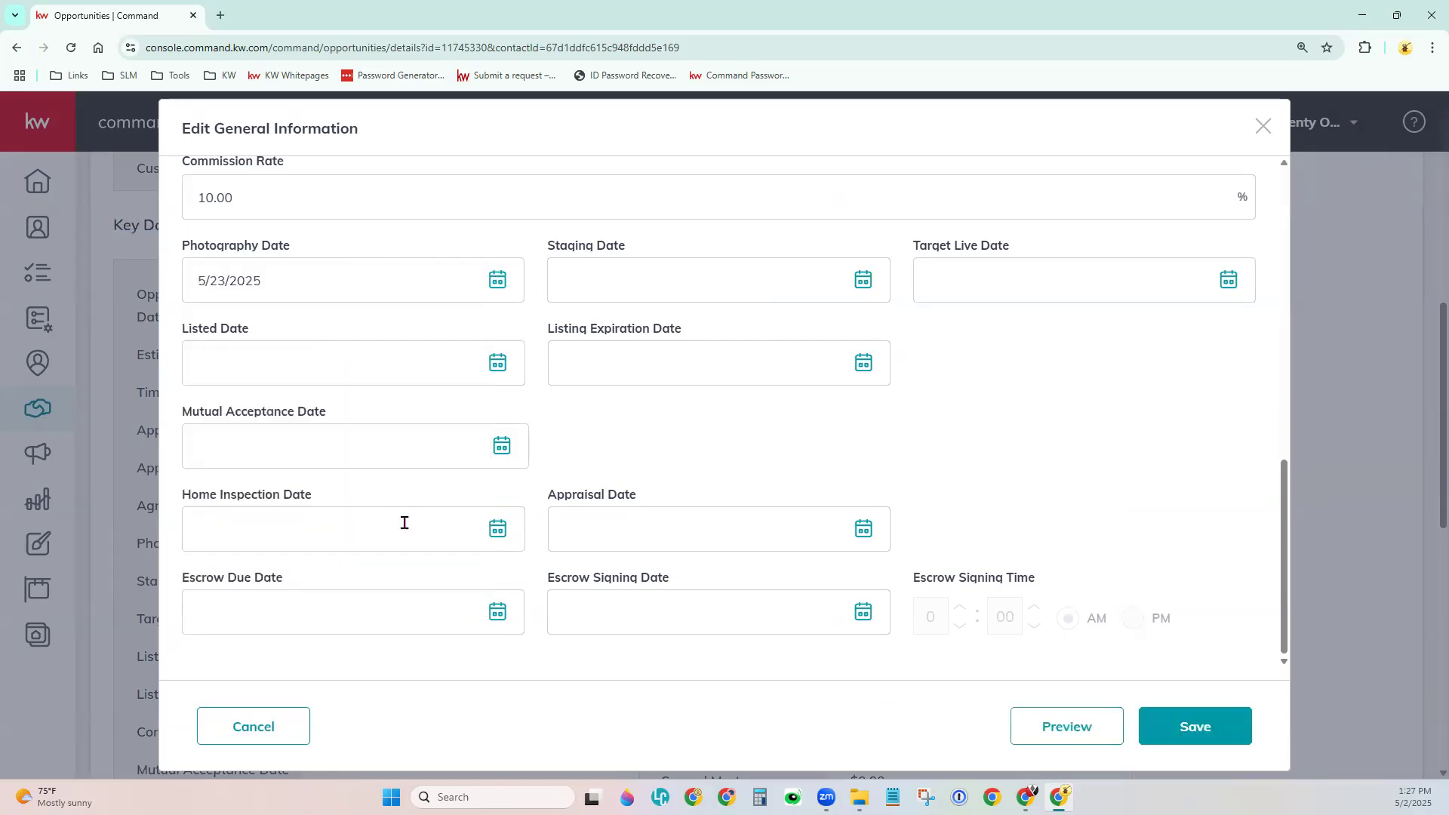
click(864, 280)
click(674, 539)
click(1151, 727)
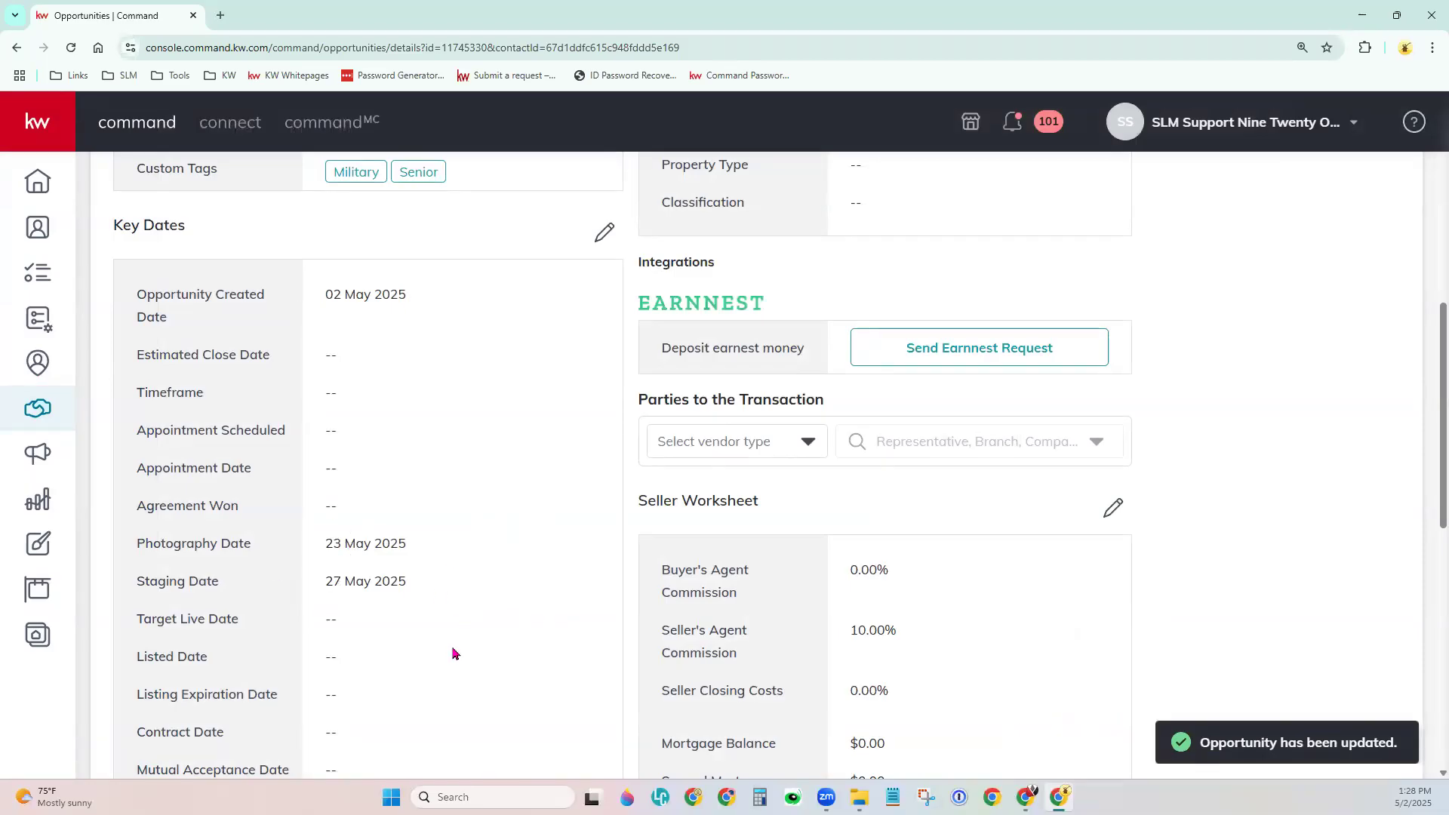
scroll(453, 653, up, 8)
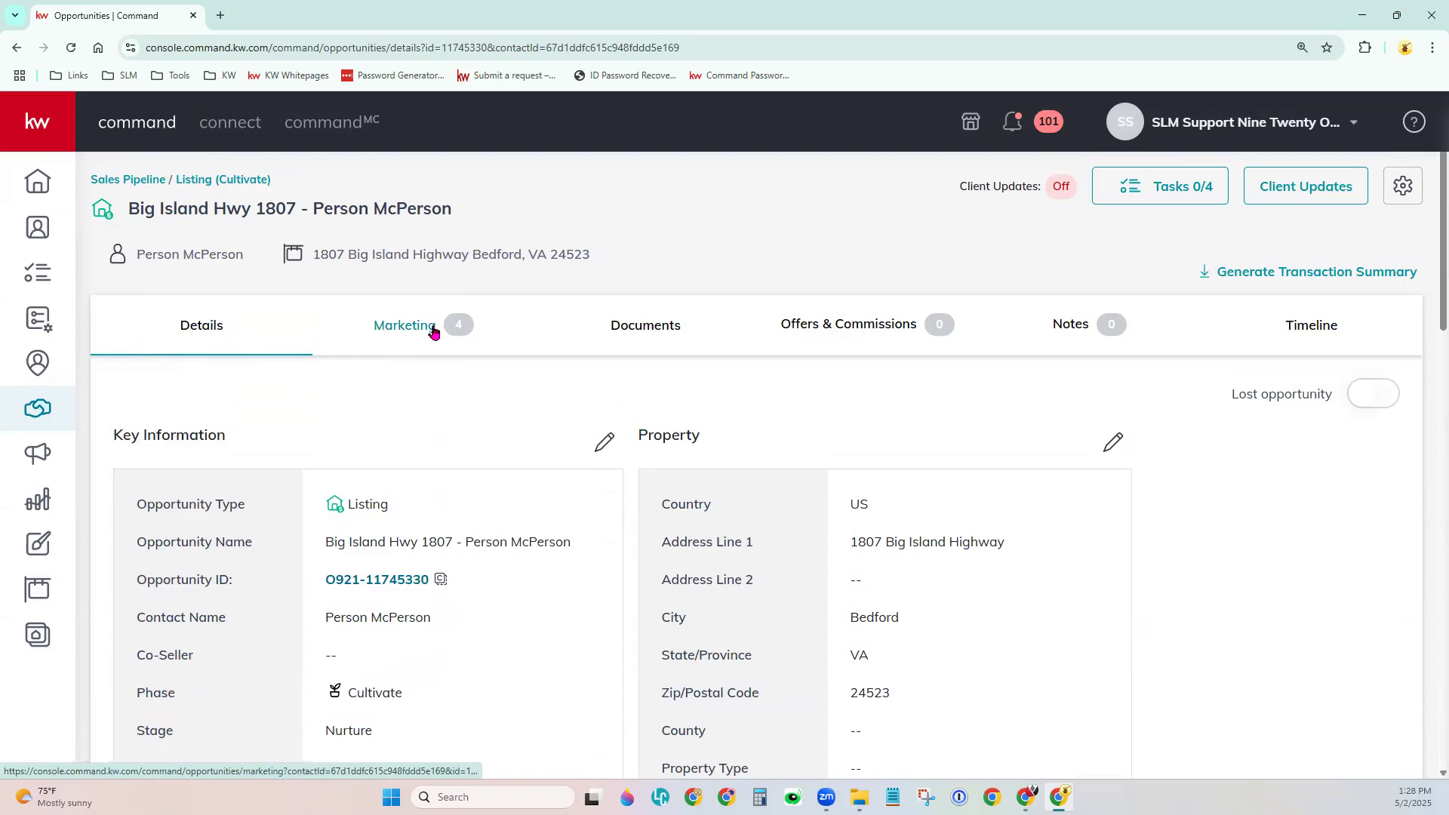
Switch to the opportunity's Marketing tab.
click(390, 340)
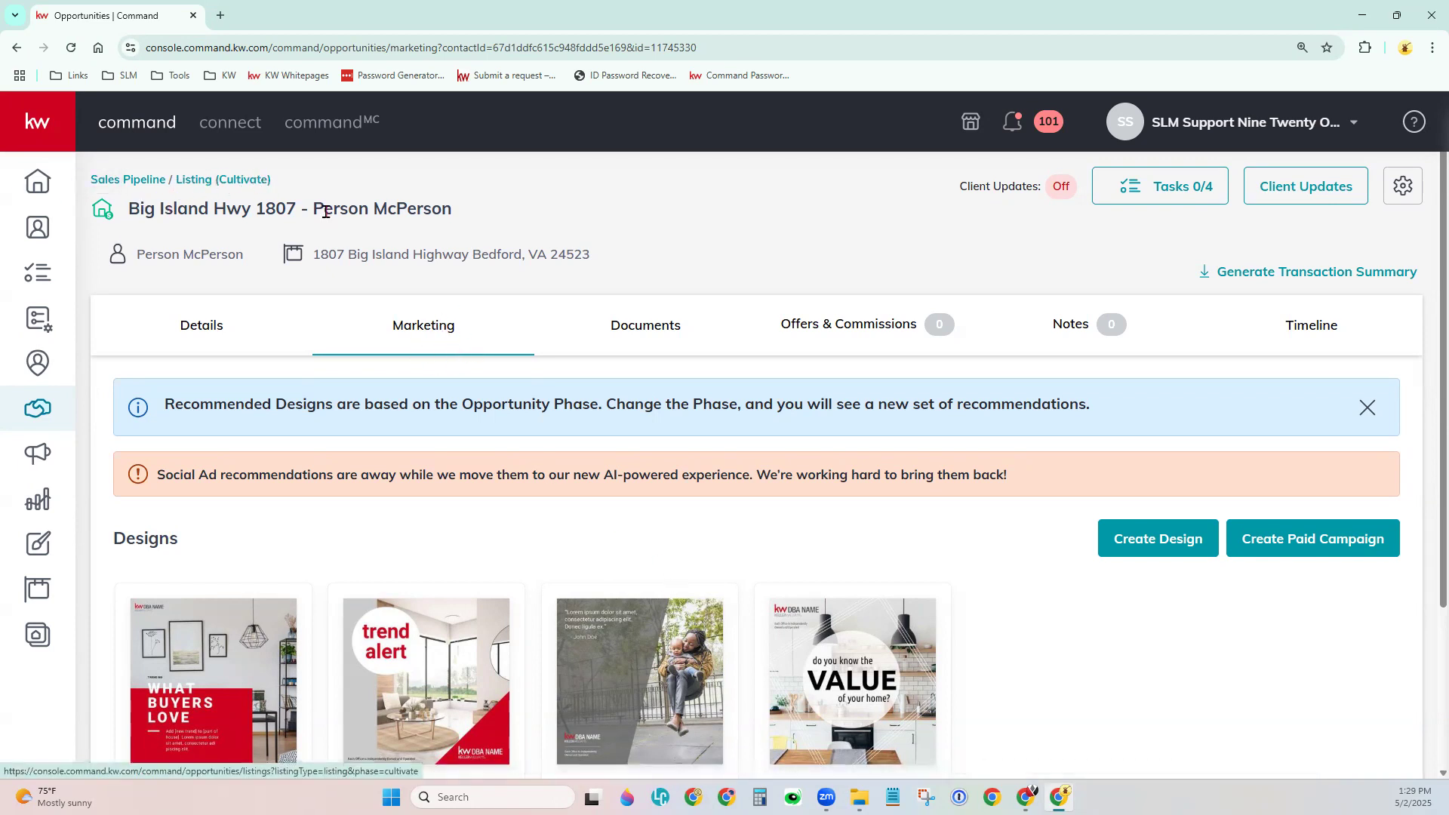
Scroll through the four recommended designs and the social ad notice on the Marketing tab.
scroll(634, 514, down, 2)
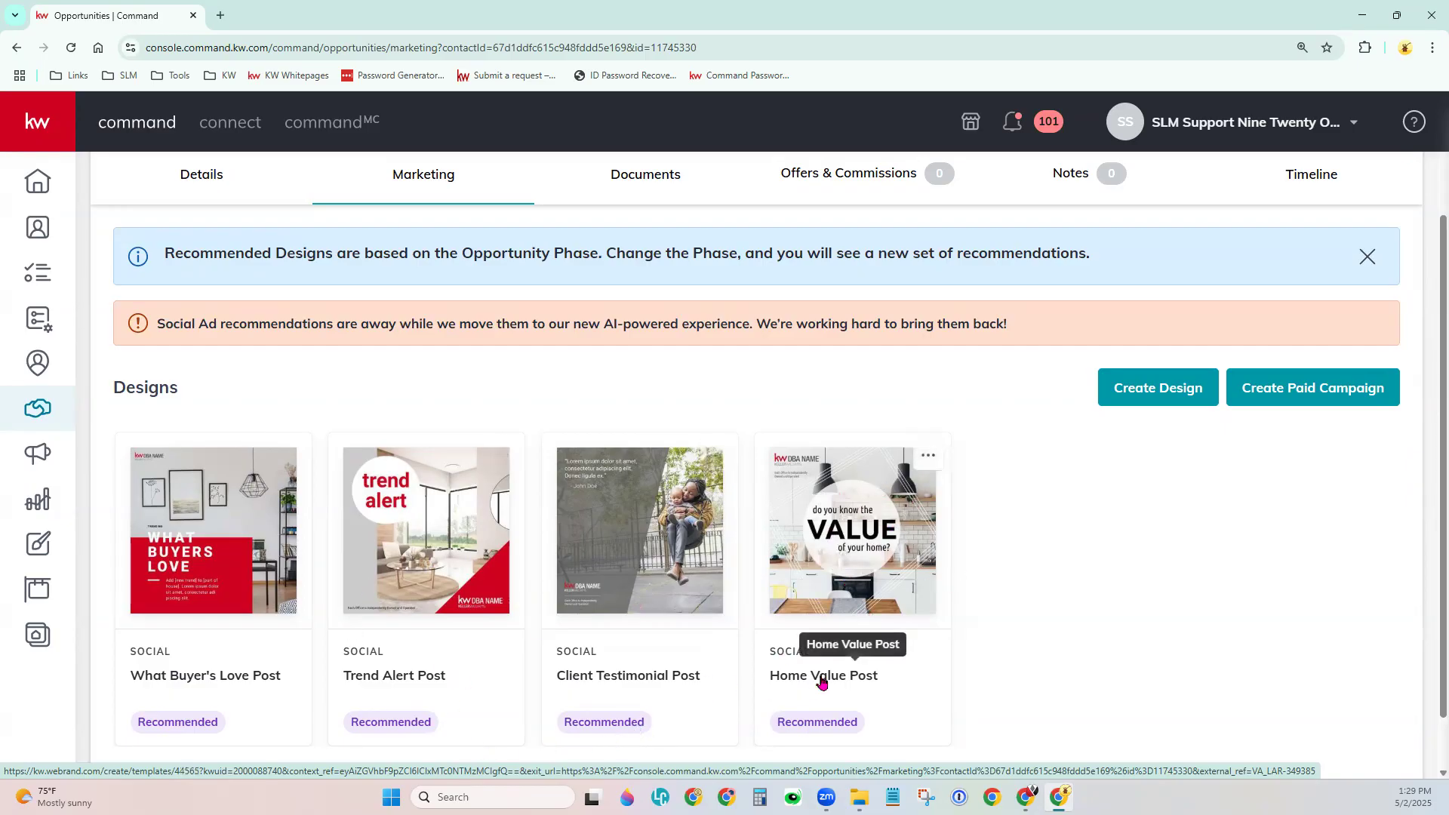
scroll(1038, 632, up, 2)
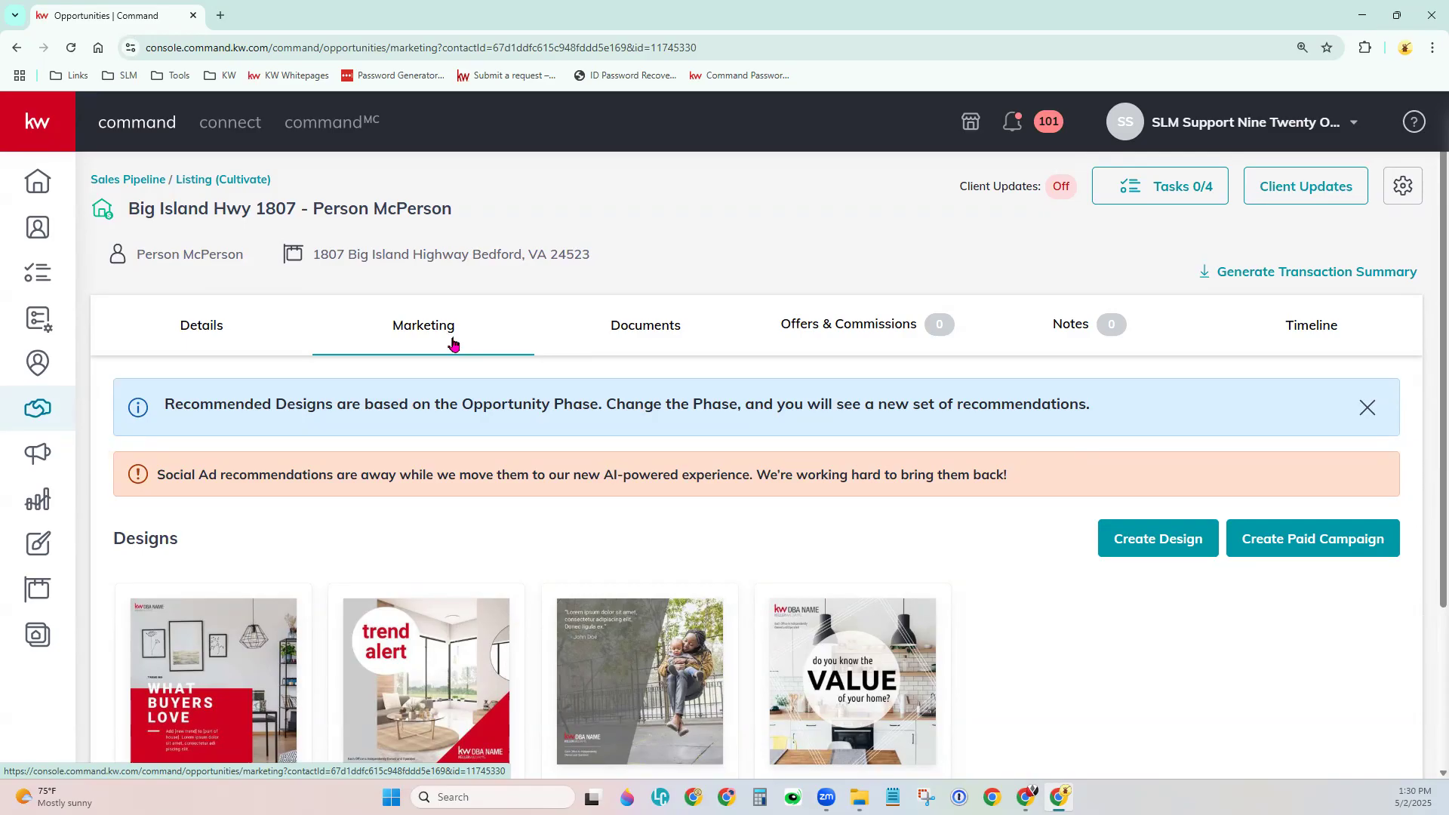
On the Documents tab, view the Under Contract and then Closed checklists (0 of 3 uploaded).
click(632, 341)
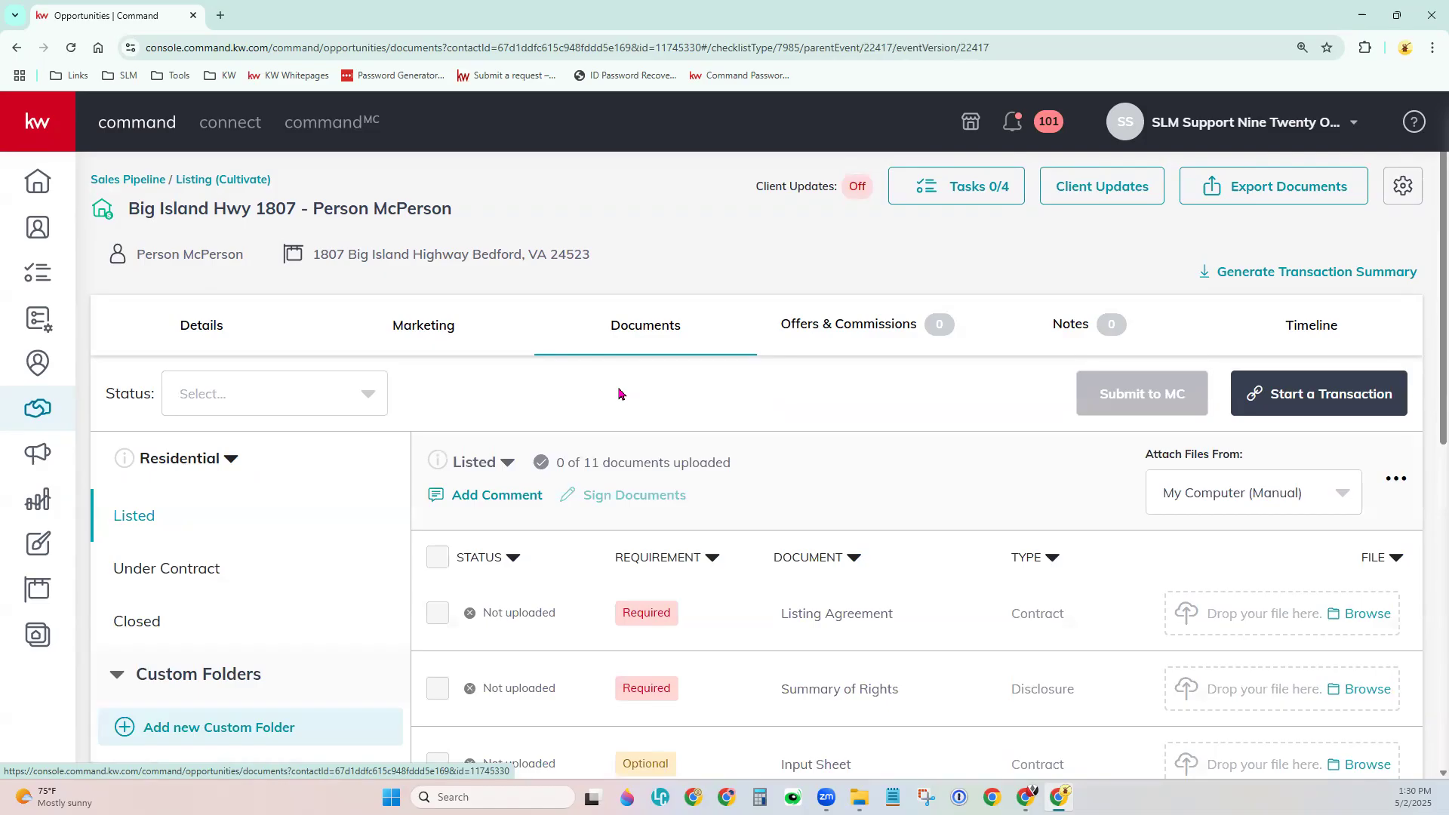
scroll(602, 348, down, 1)
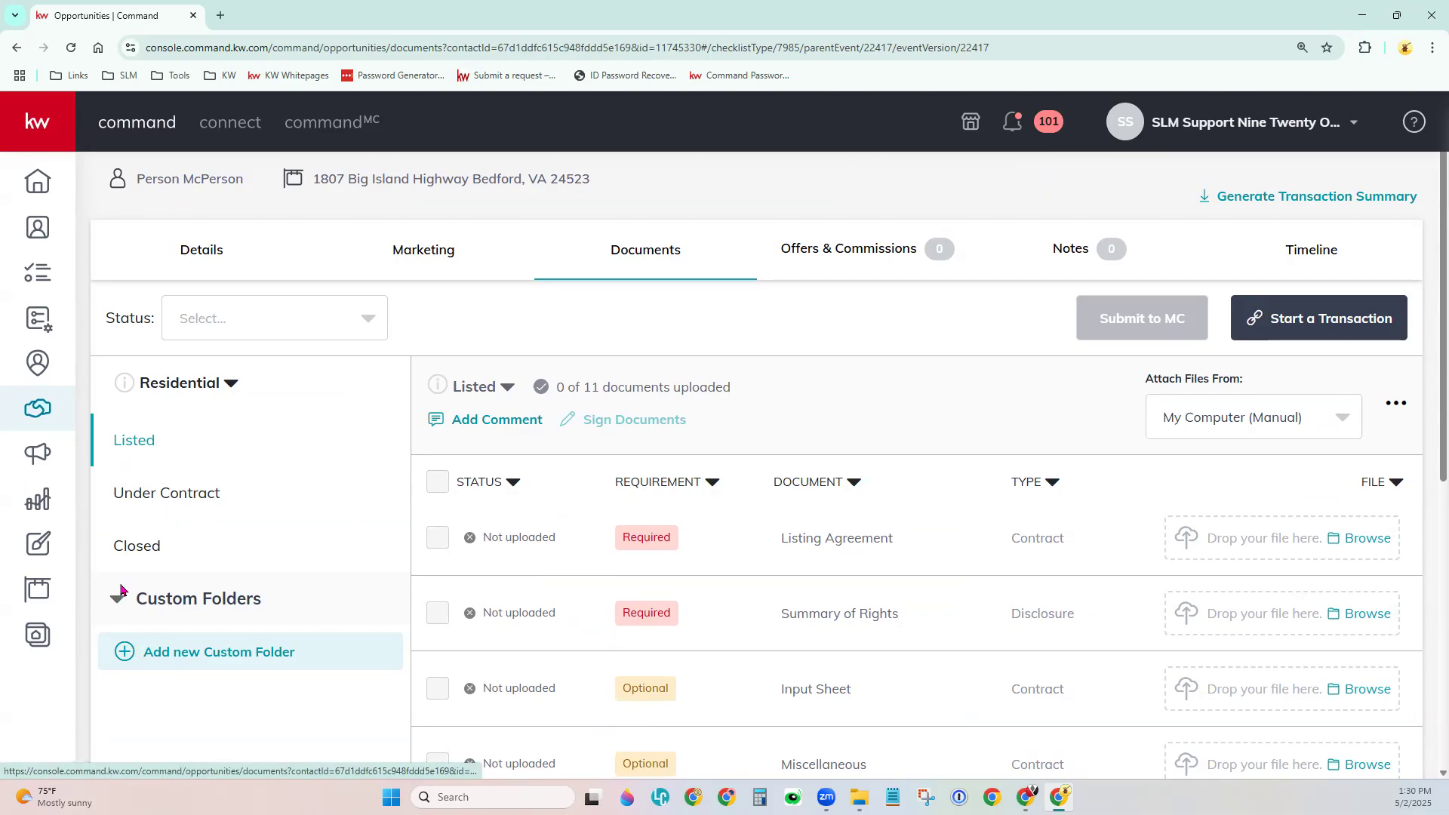
click(164, 495)
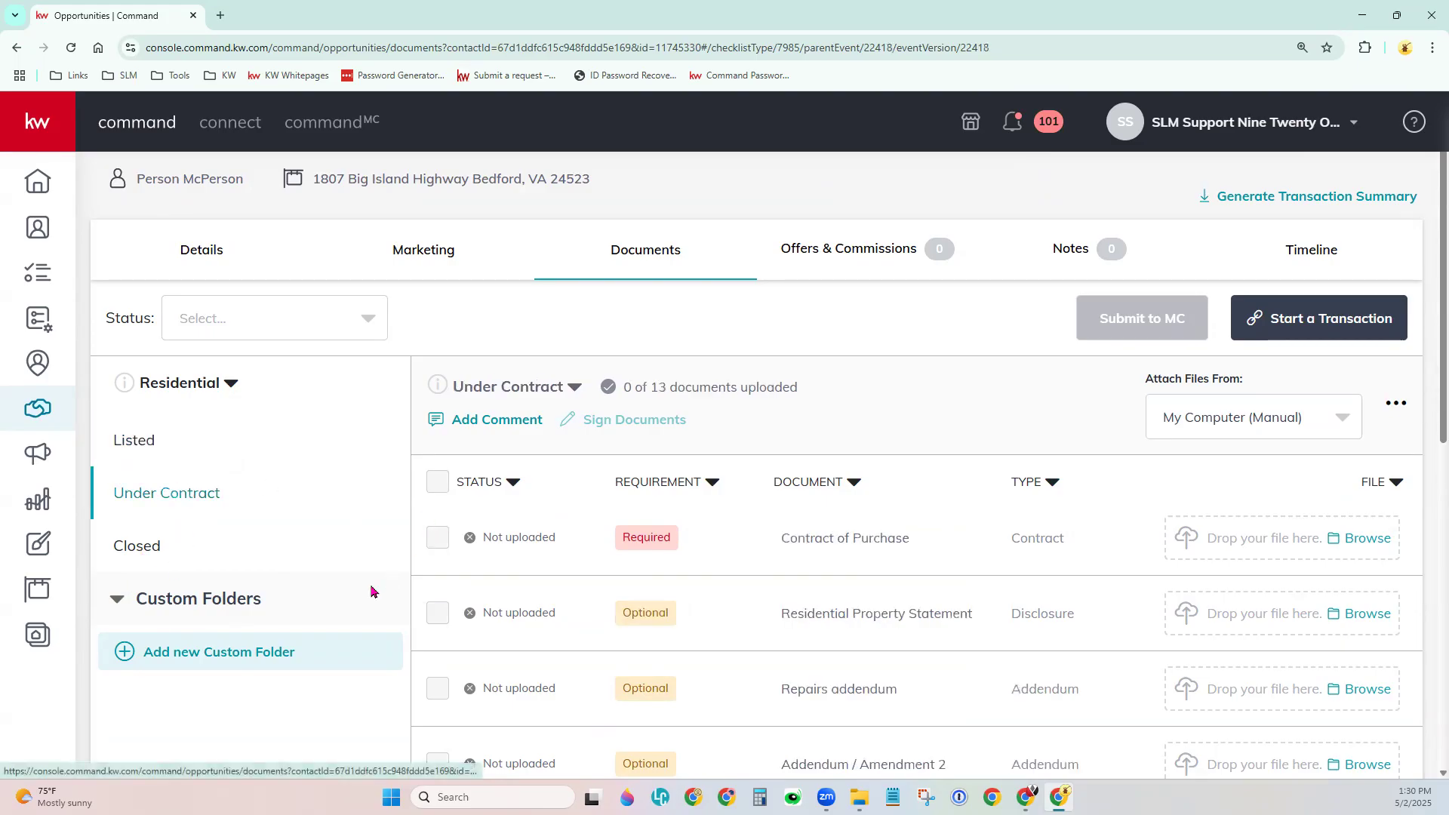
click(178, 540)
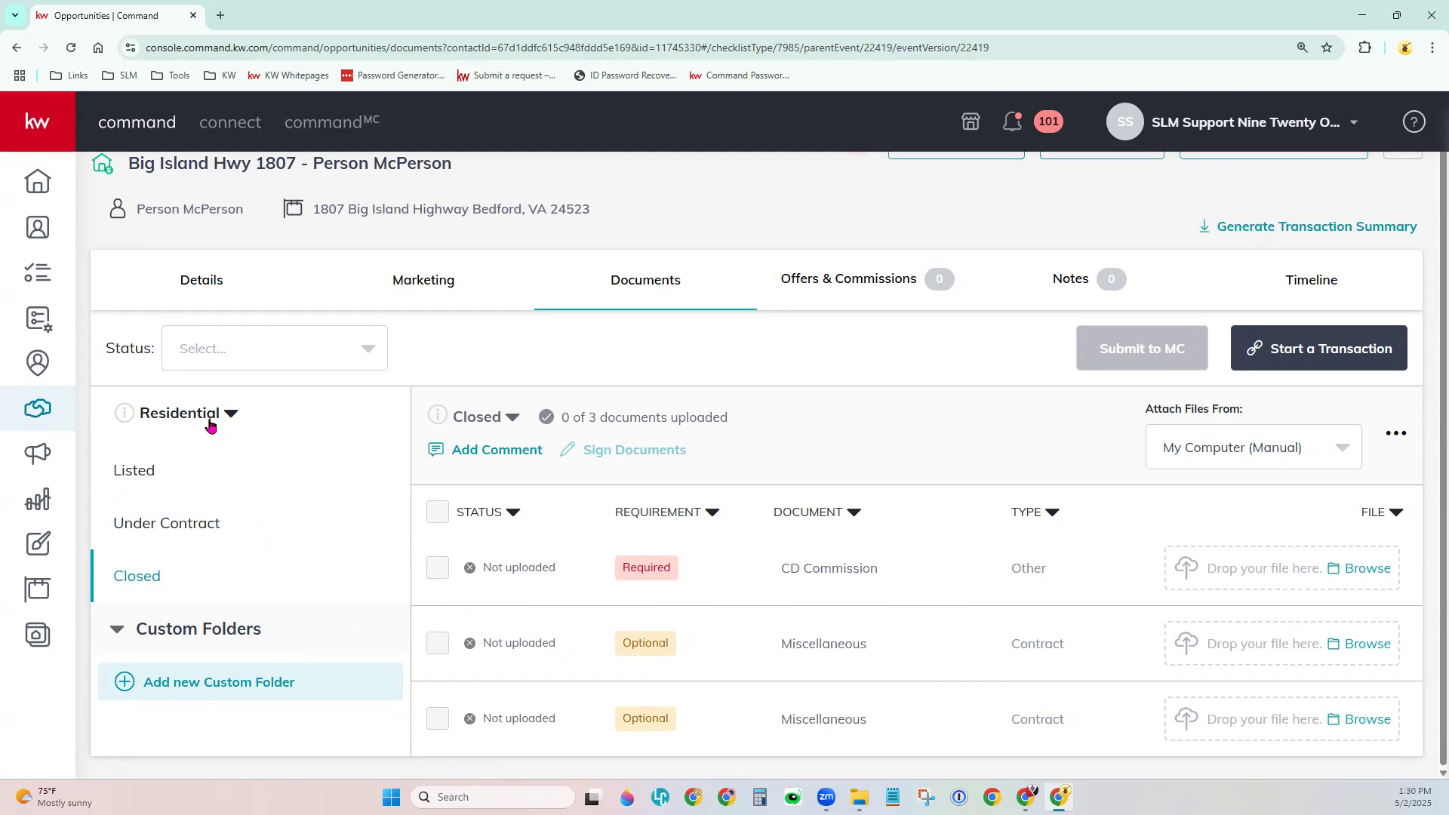
scroll(581, 452, up, 1)
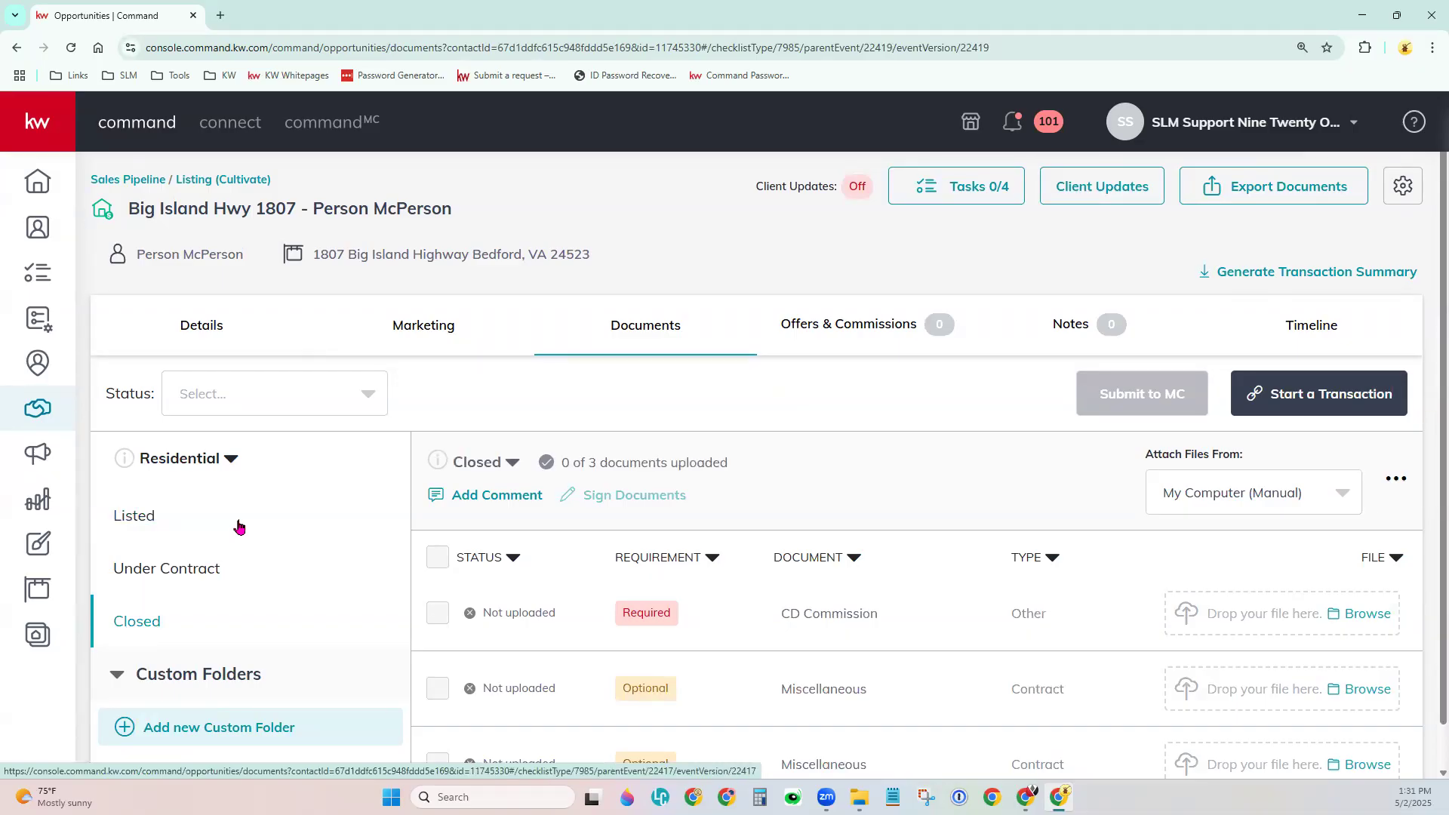
Browse the Residential checklist types, then return to the Listed checklist showing 0 of 11 documents.
click(195, 459)
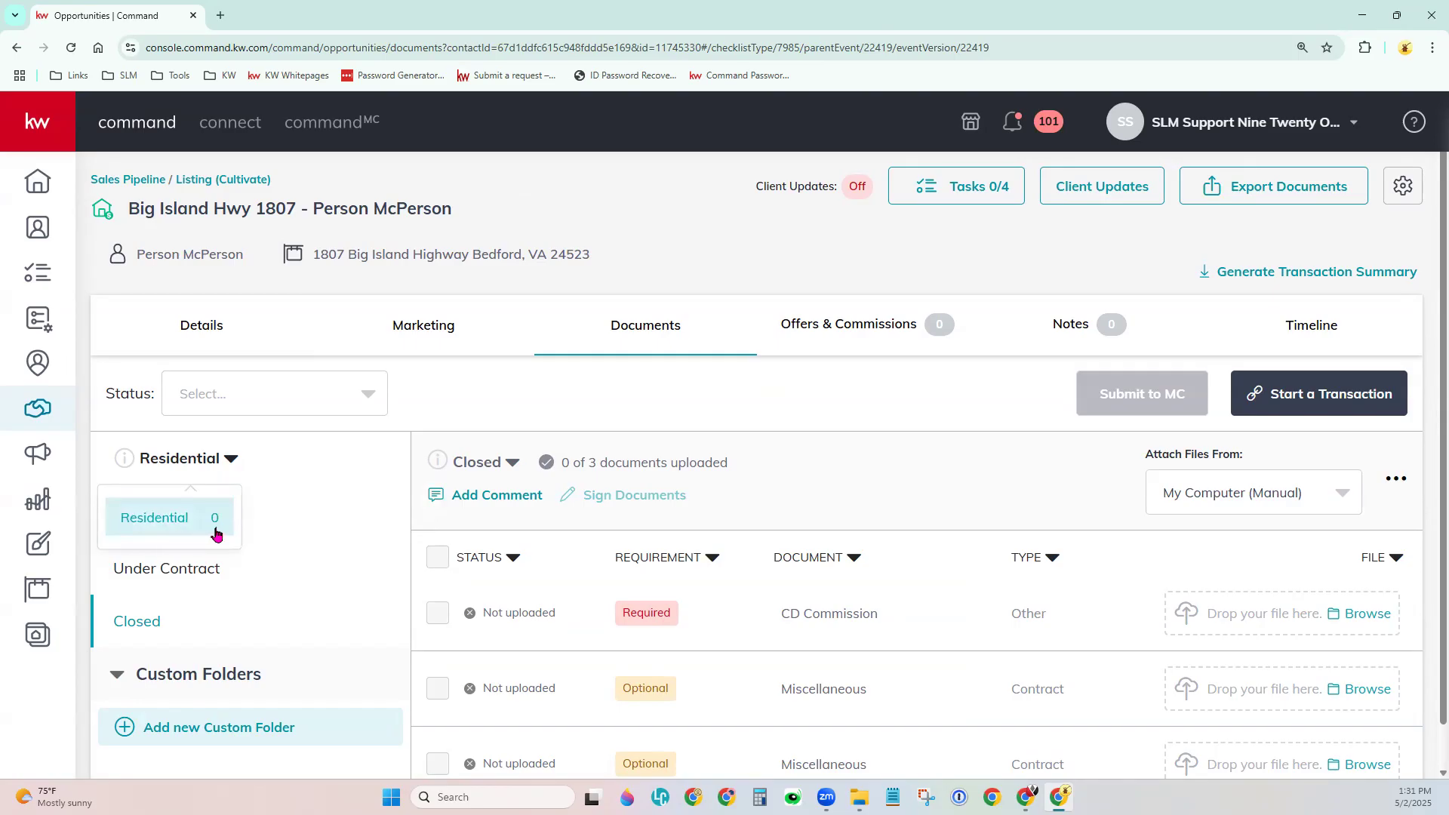
click(281, 486)
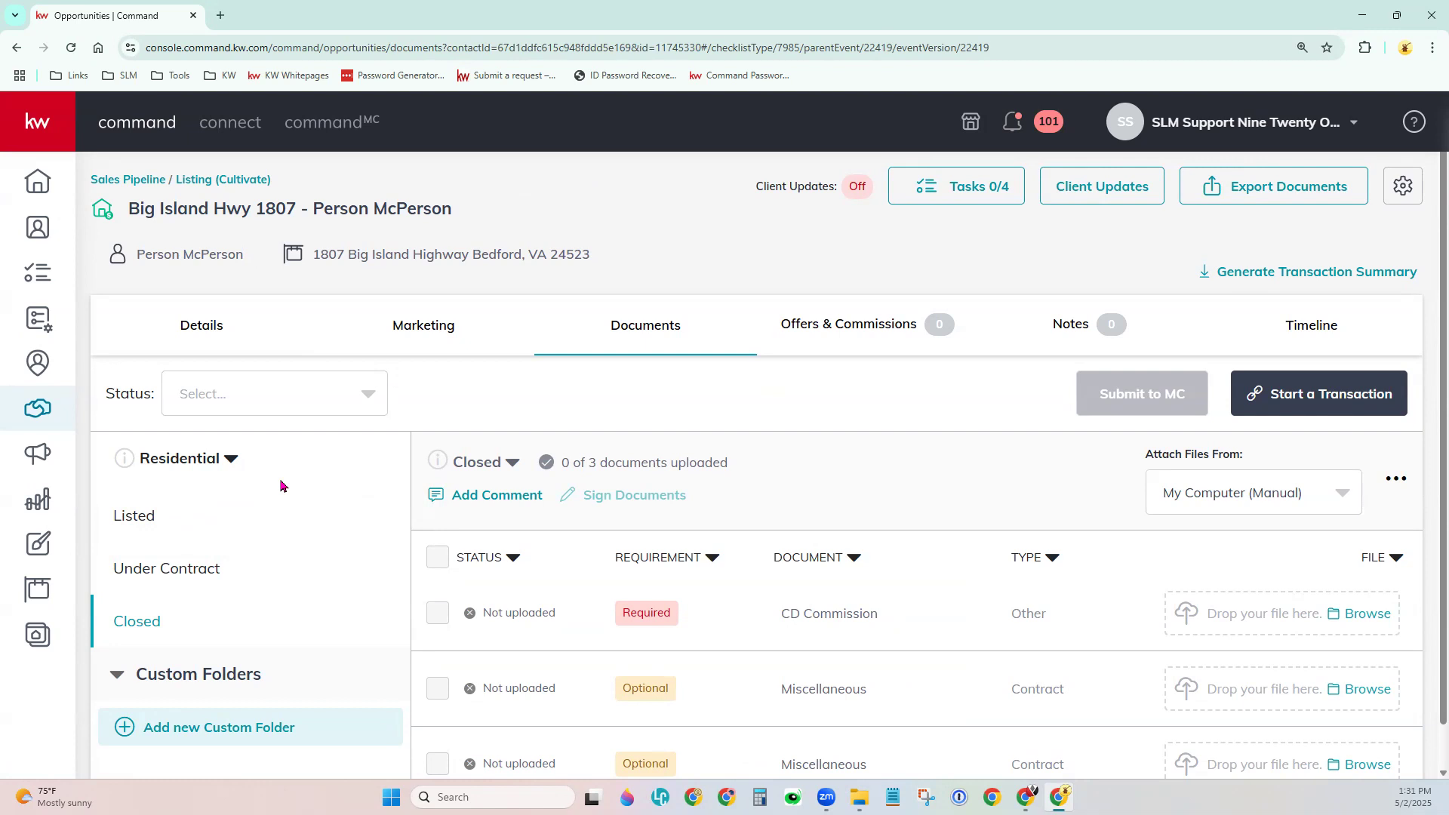
click(229, 460)
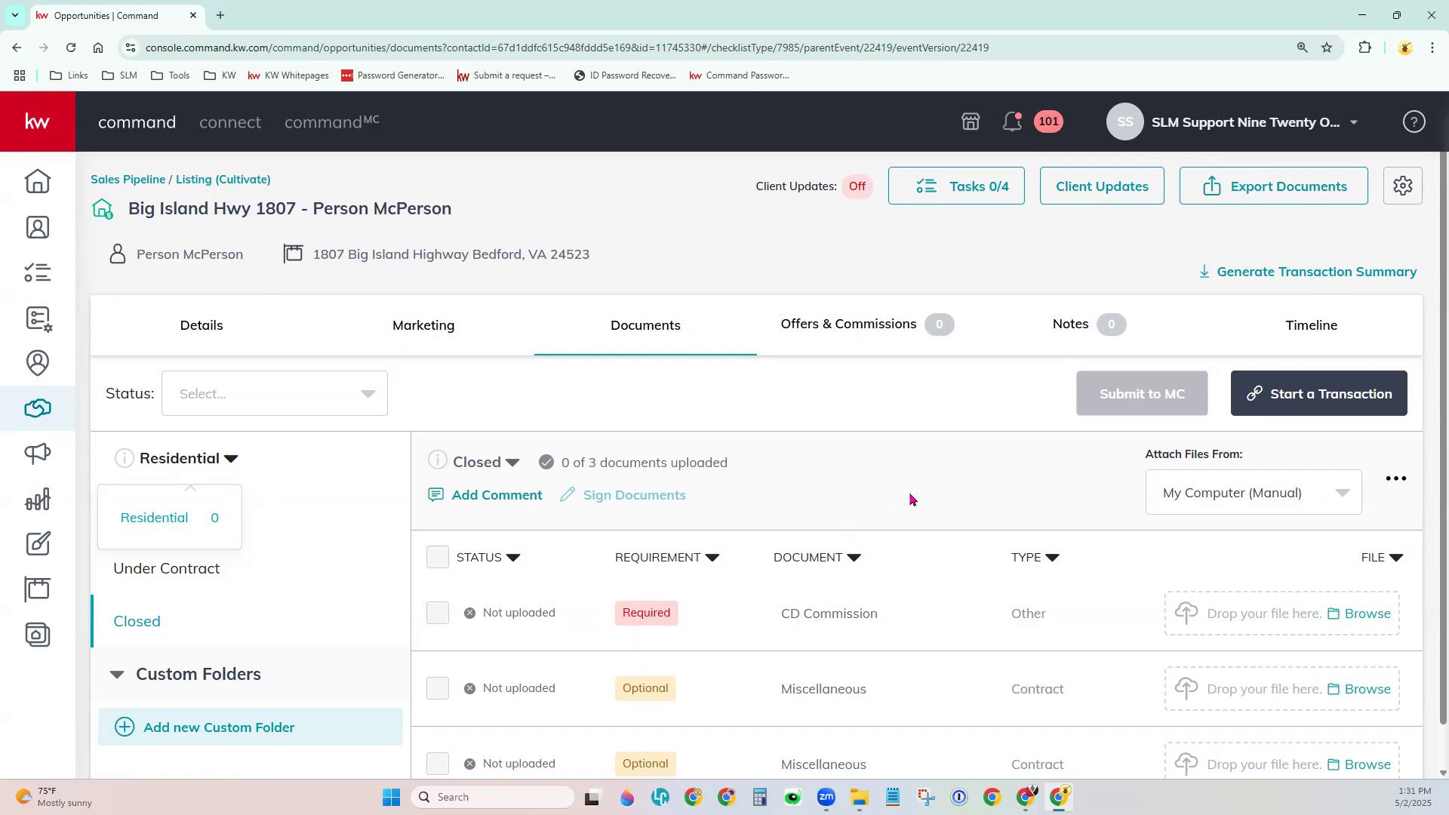
scroll(936, 566, down, 1)
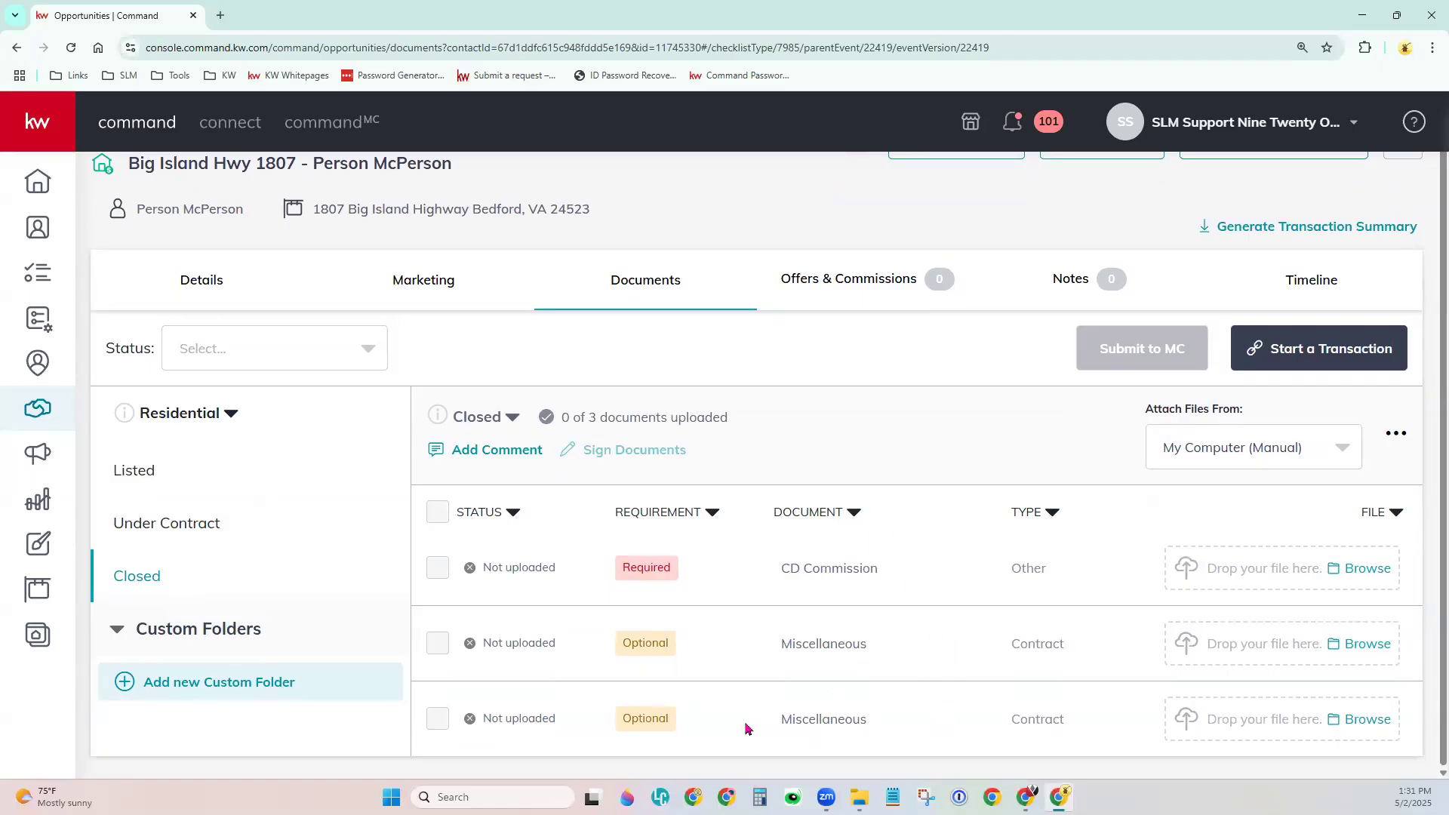
click(130, 475)
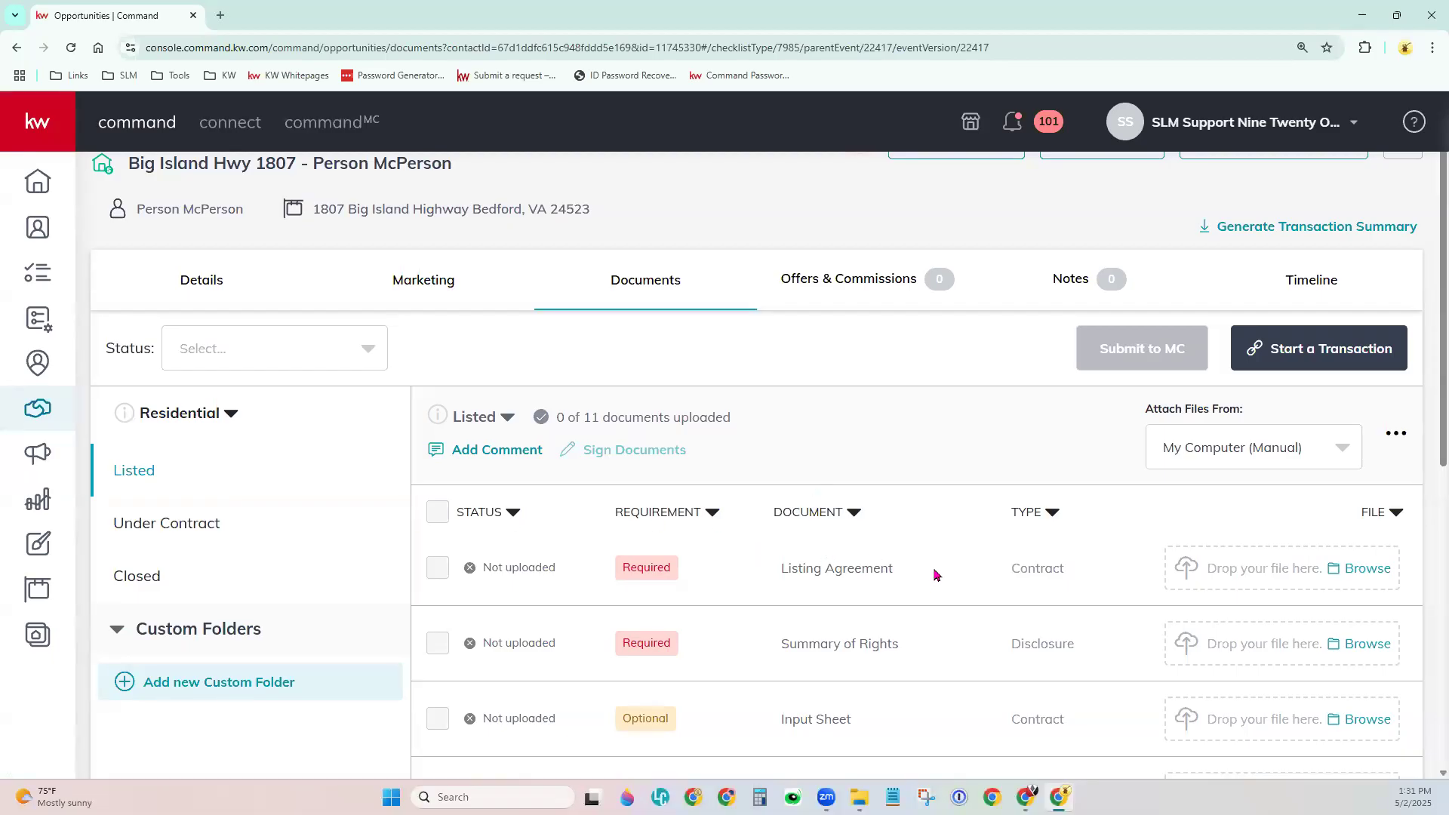
scroll(935, 575, down, 3)
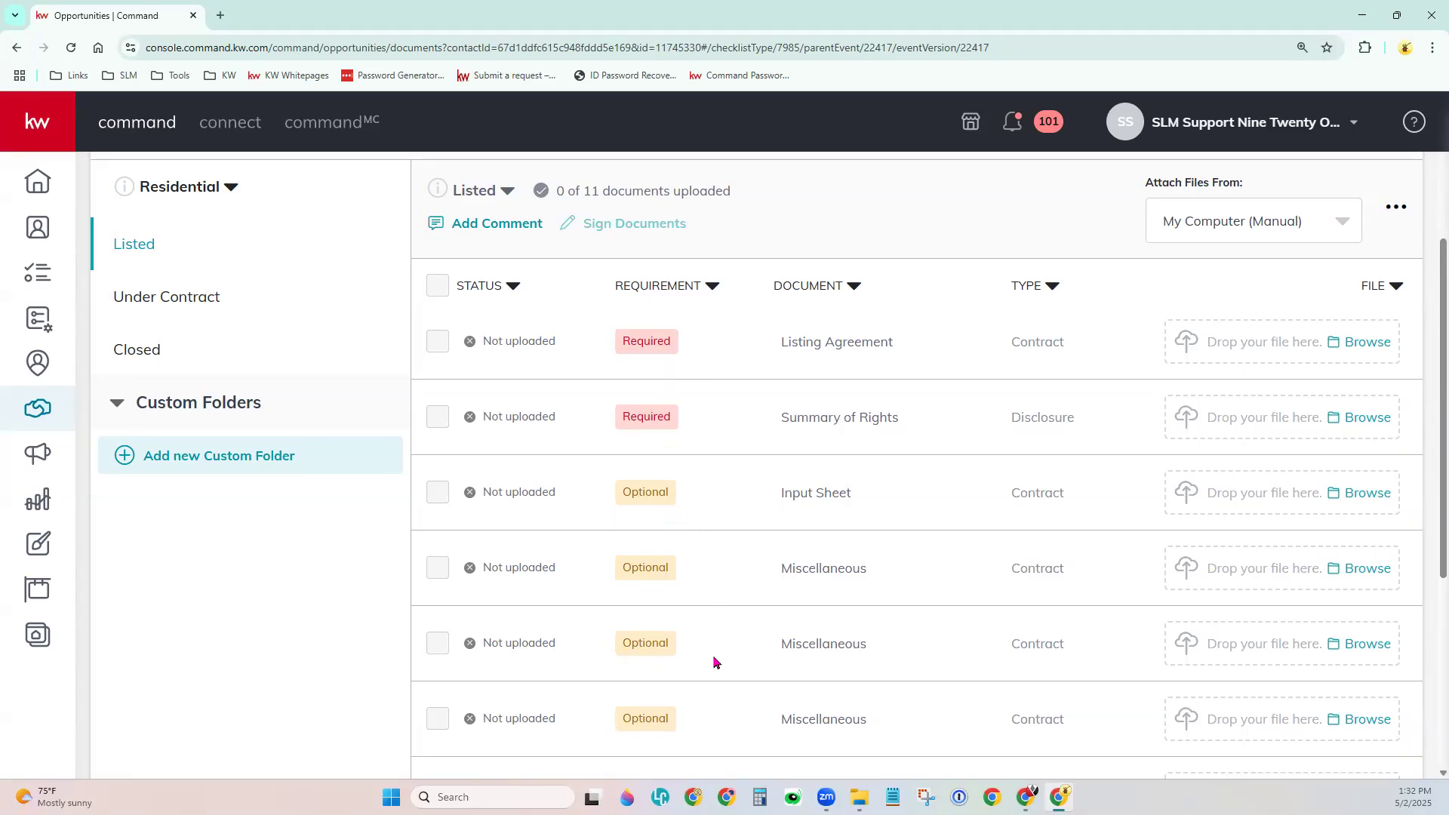
scroll(664, 642, down, 6)
mouse_move(698, 724)
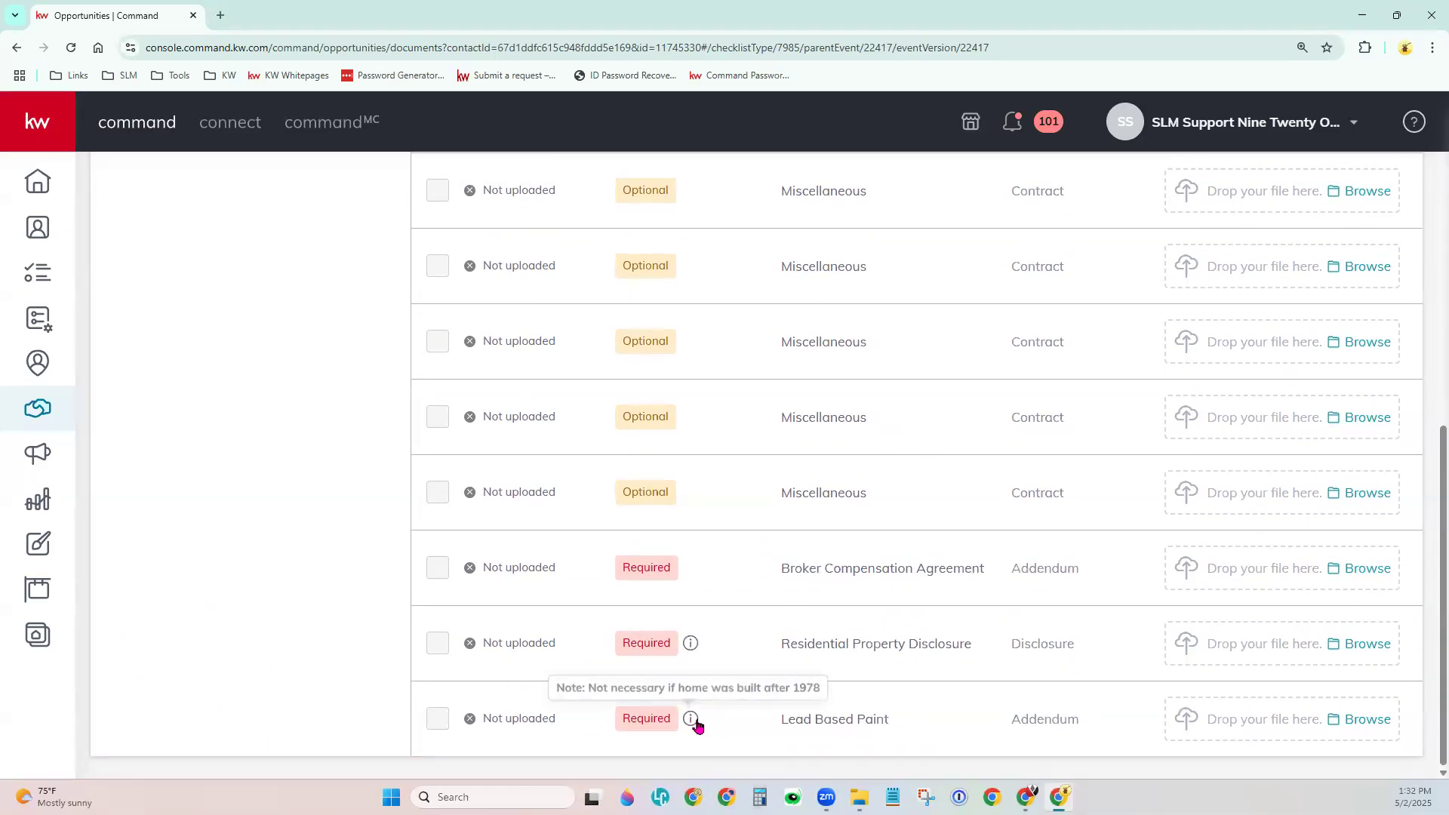
scroll(695, 679, up, 5)
scroll(699, 585, down, 4)
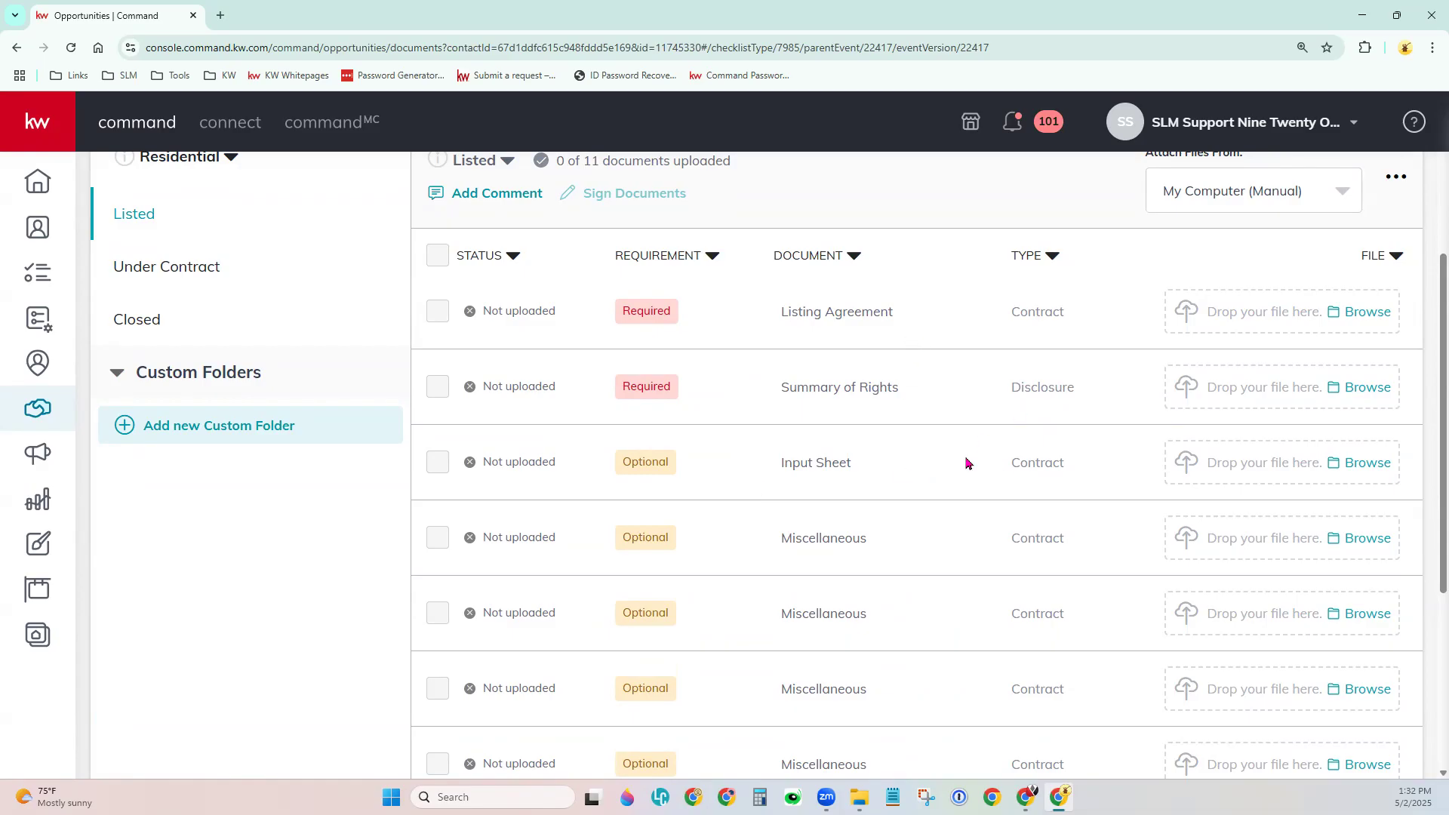
scroll(966, 463, up, 2)
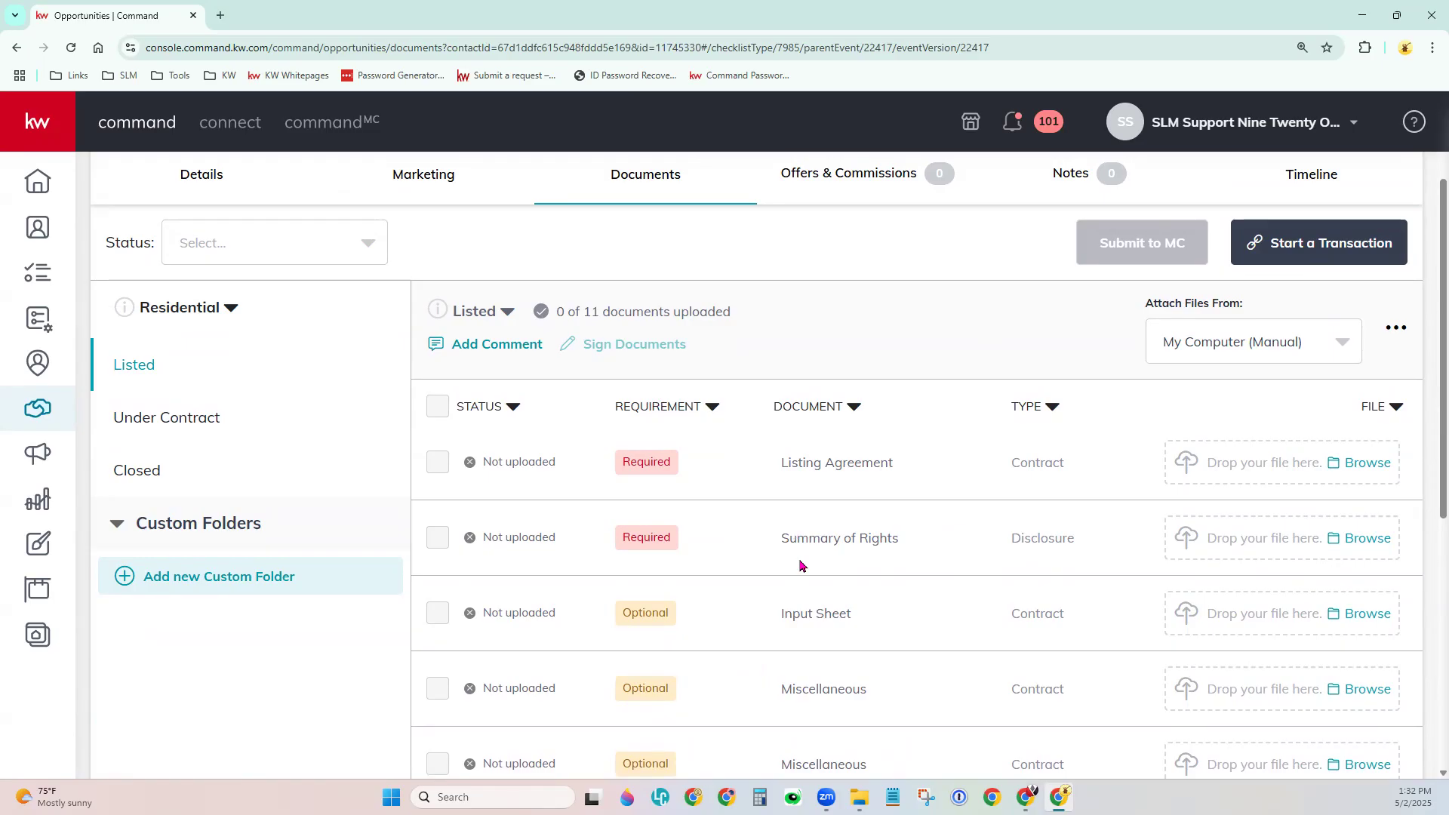
scroll(801, 566, up, 2)
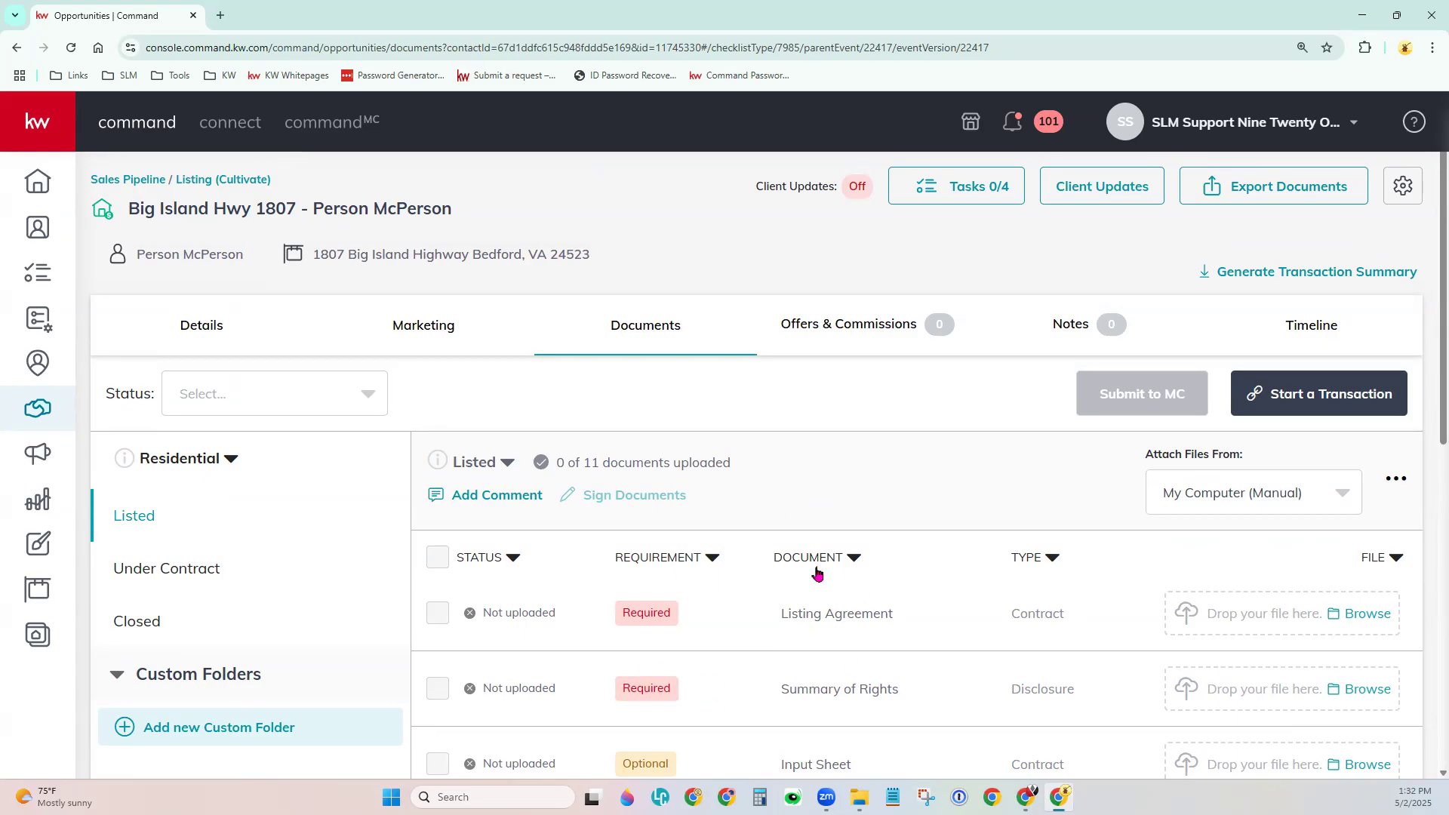
Check Offers & Commissions (no offers yet), then view the opportunity's empty Notes tab.
click(836, 335)
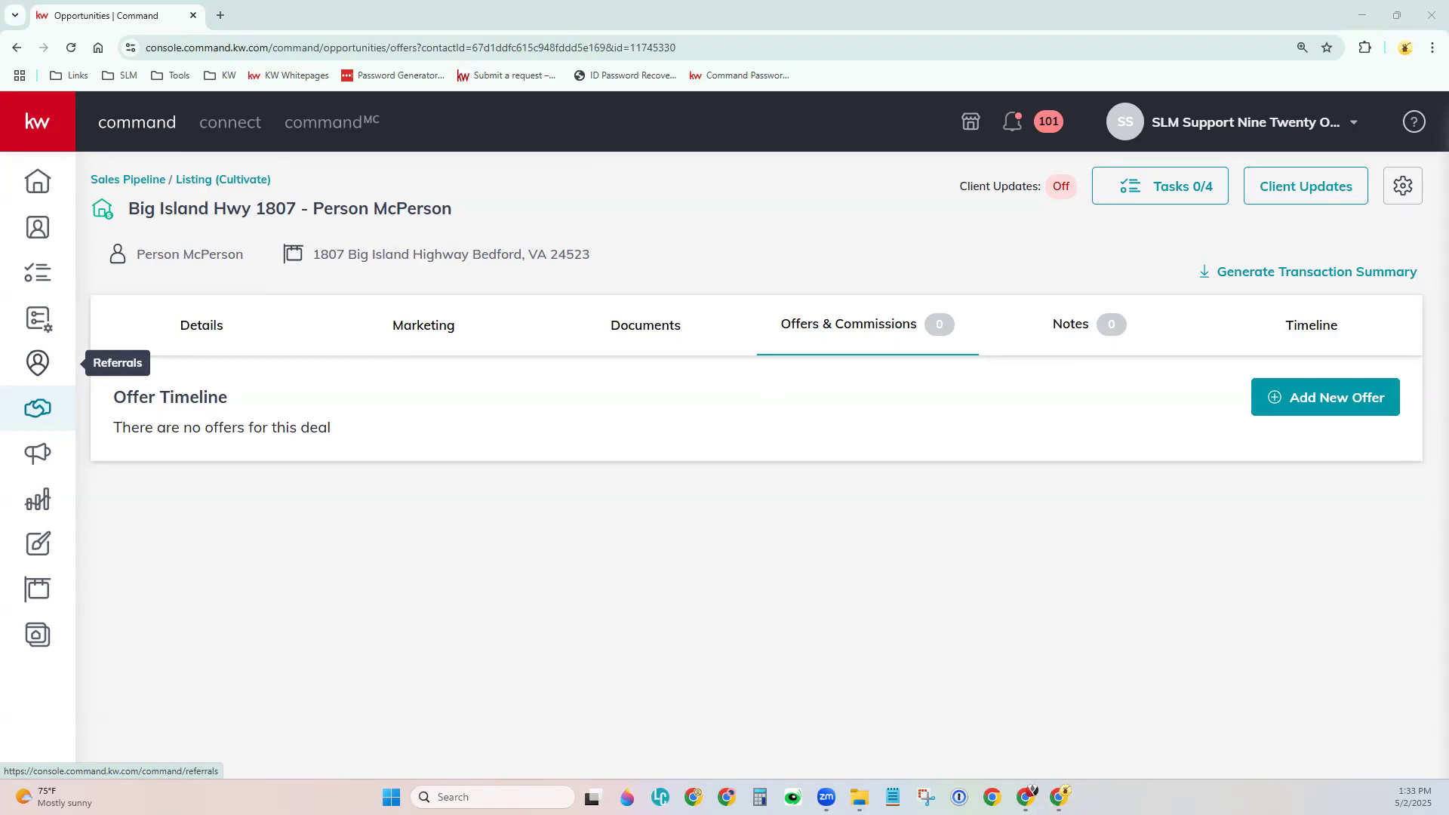
click(1096, 323)
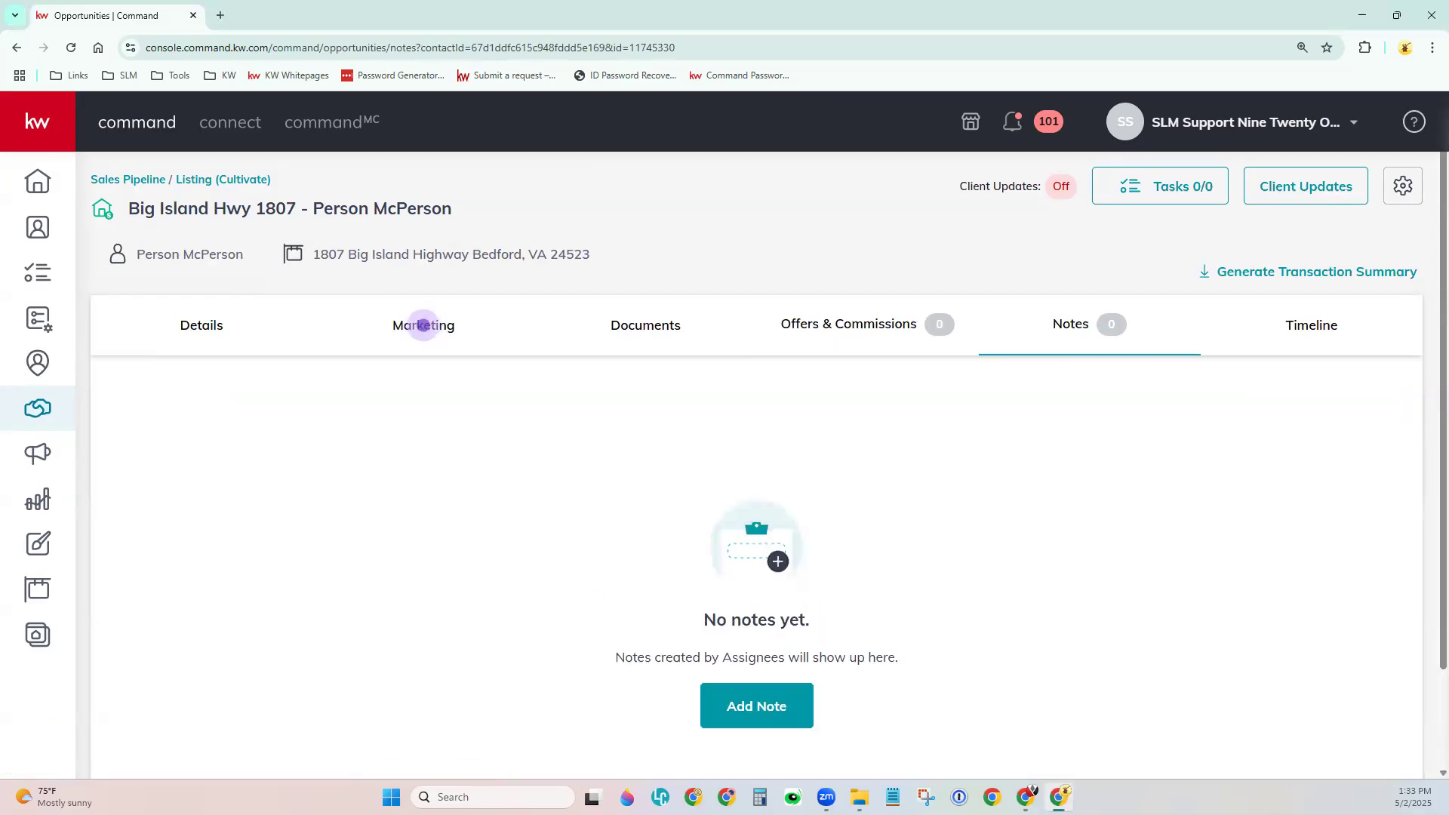
click(424, 324)
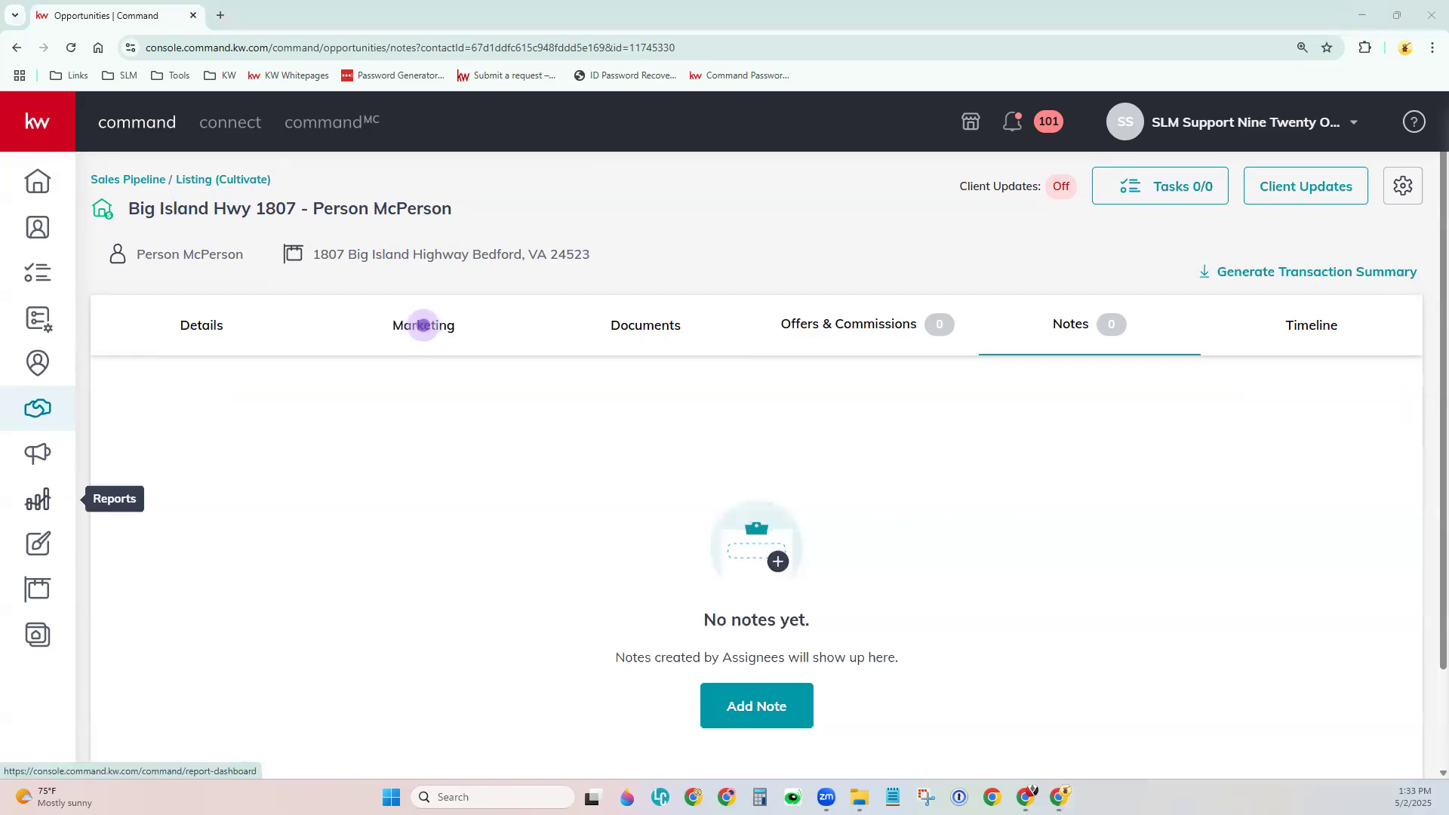
Review the Timeline log, including Photography Date 2025-05-23 and Staging Date 2025-05-27.
click(1333, 335)
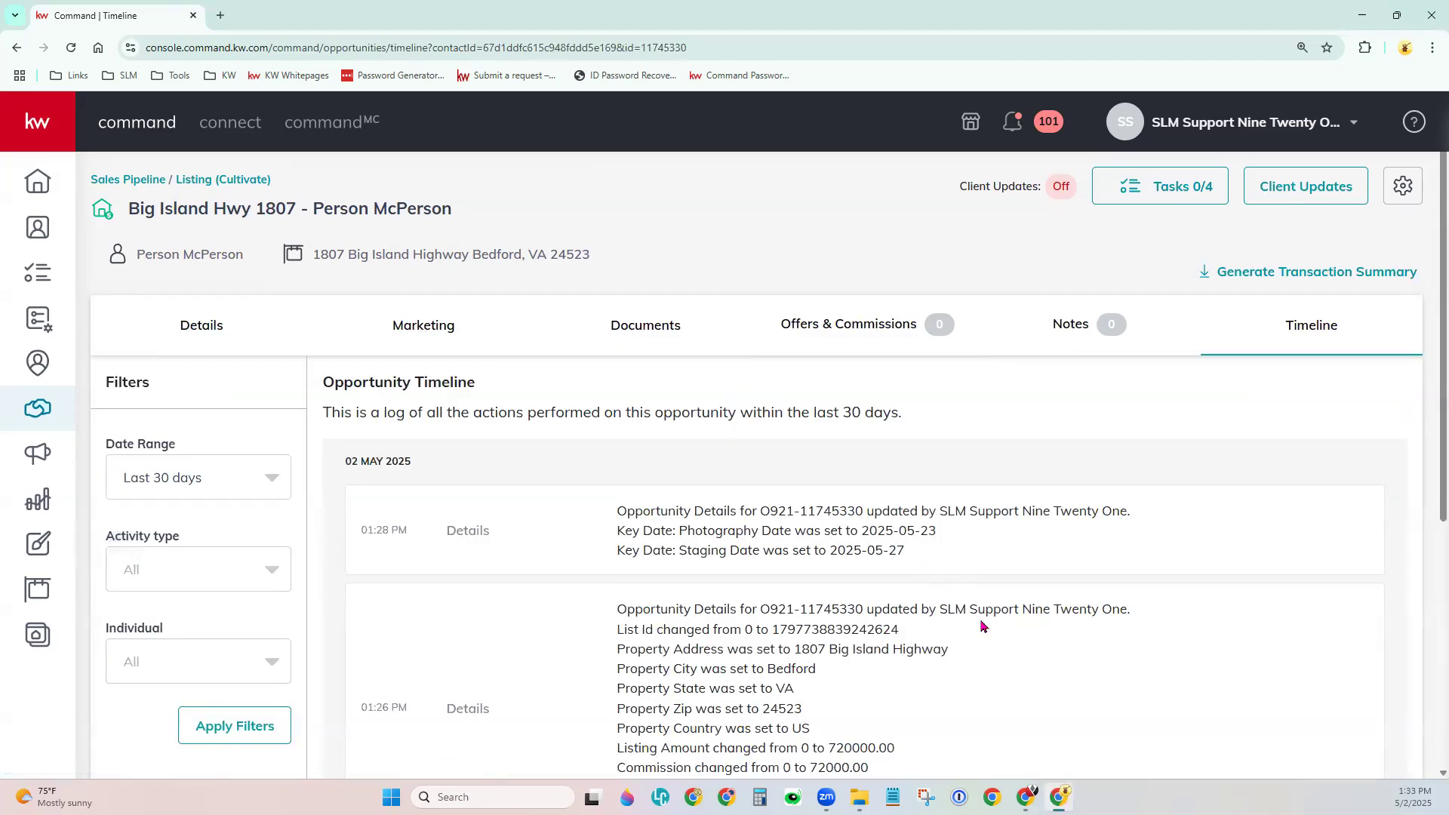
scroll(981, 627, down, 2)
scroll(981, 626, up, 2)
Highlight the client updates status, which shows client updates are Off.
mouse_move(978, 191)
drag(967, 186, 1061, 186)
double_click(1062, 225)
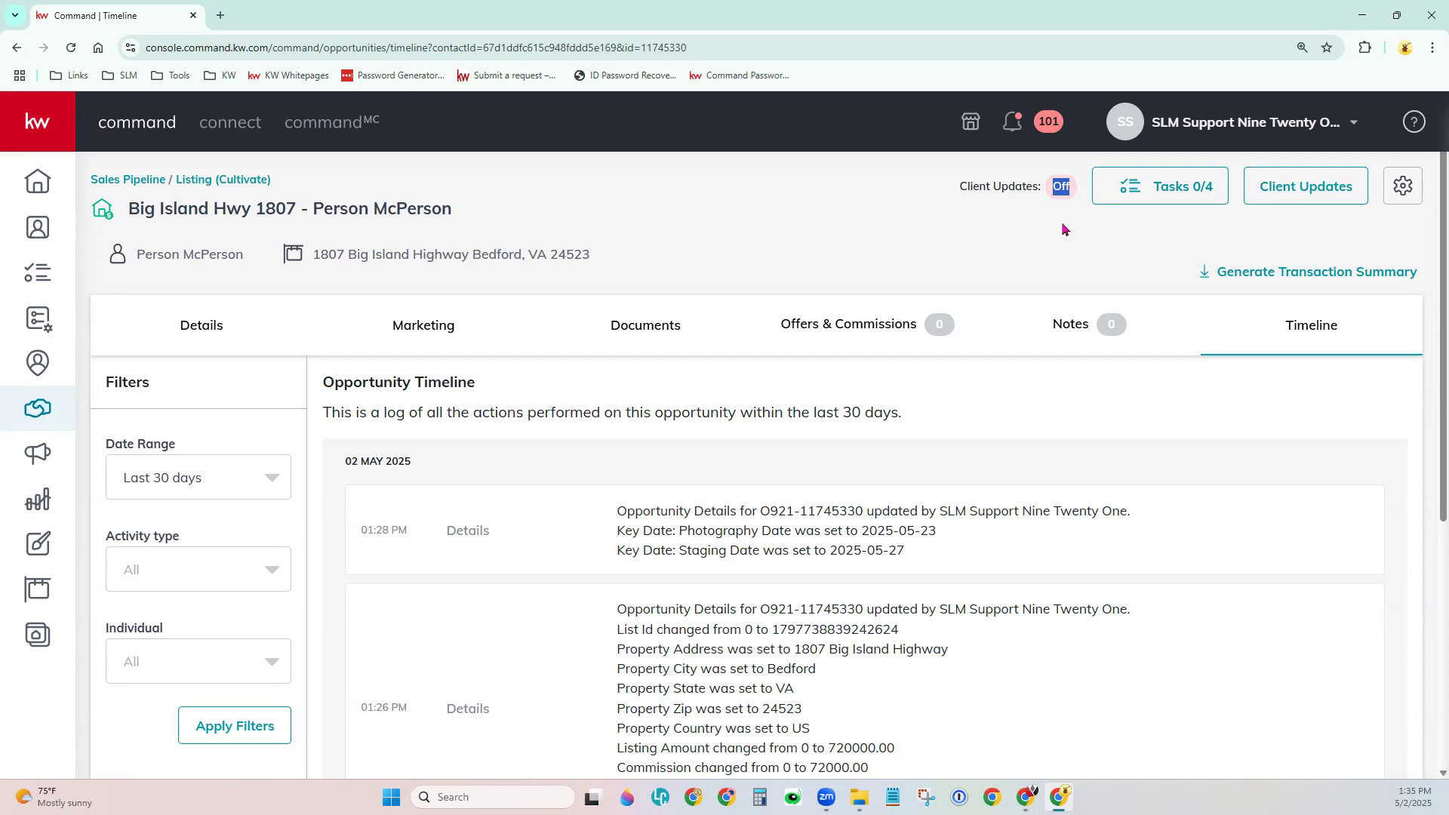
Open Tasks 0/4, then tick and untick Schedule Appointment and Do: Obtain phone number.
click(1051, 244)
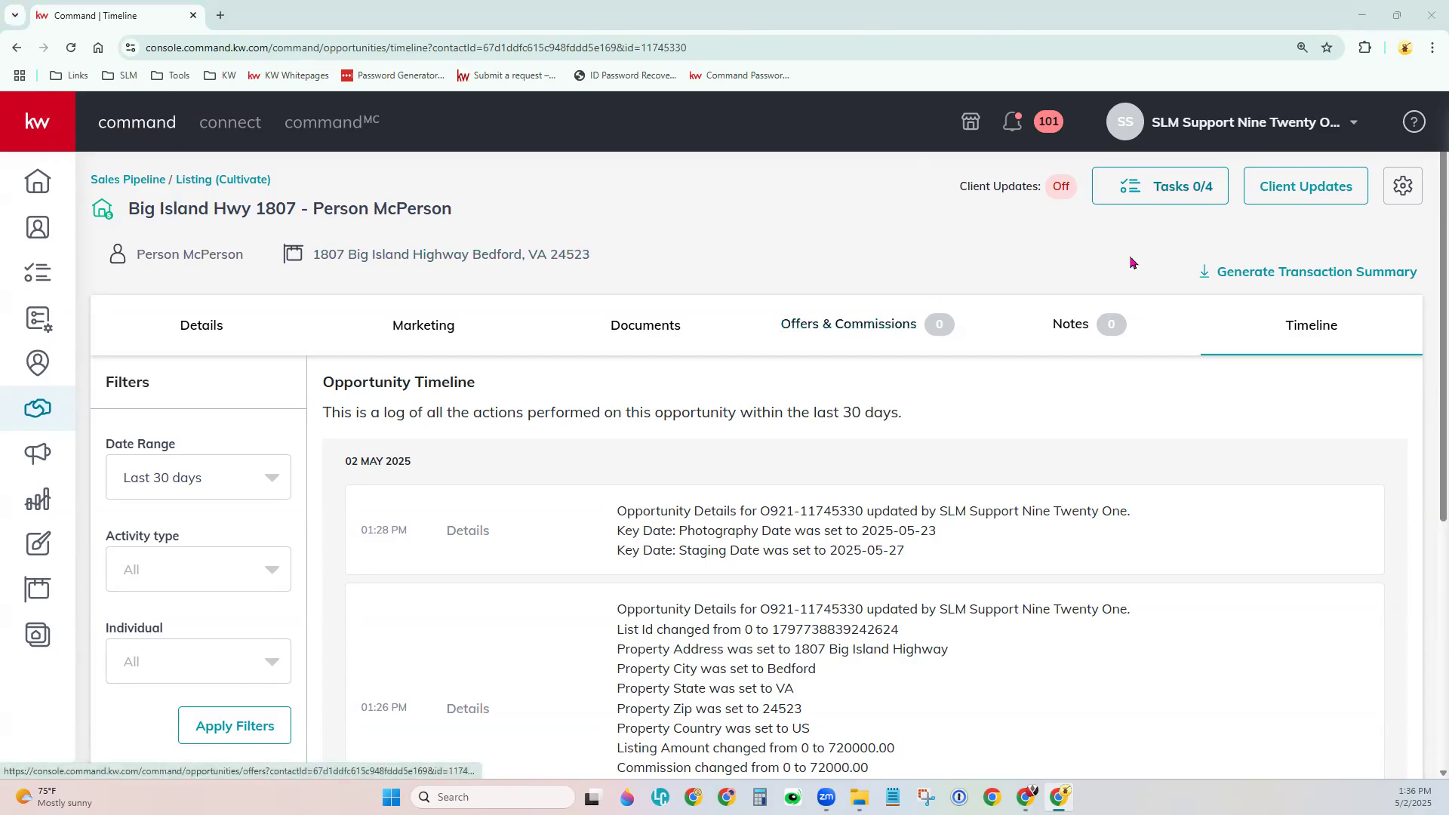
click(1182, 199)
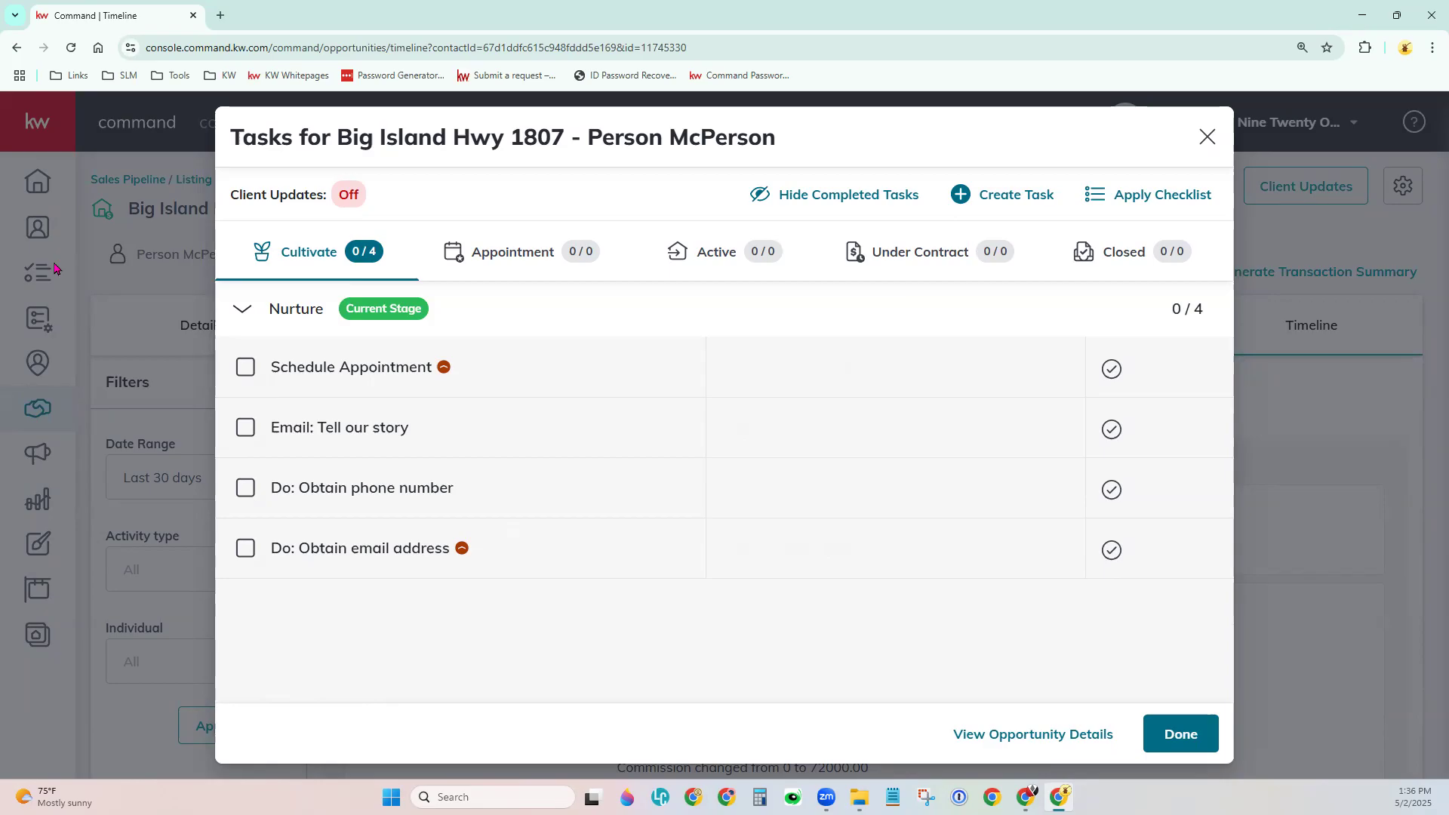
mouse_move(725, 489)
mouse_move(491, 378)
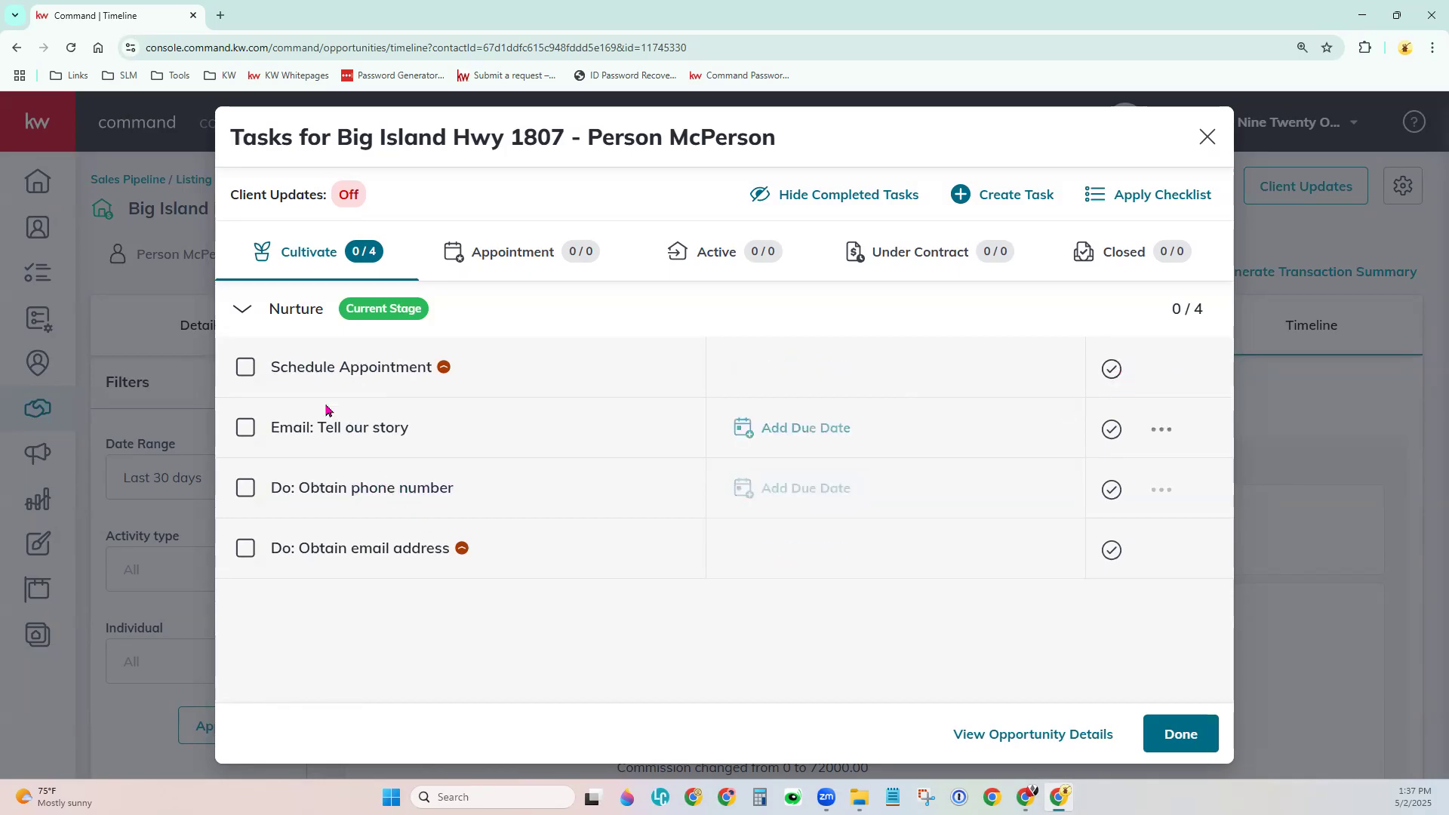
click(246, 368)
click(245, 489)
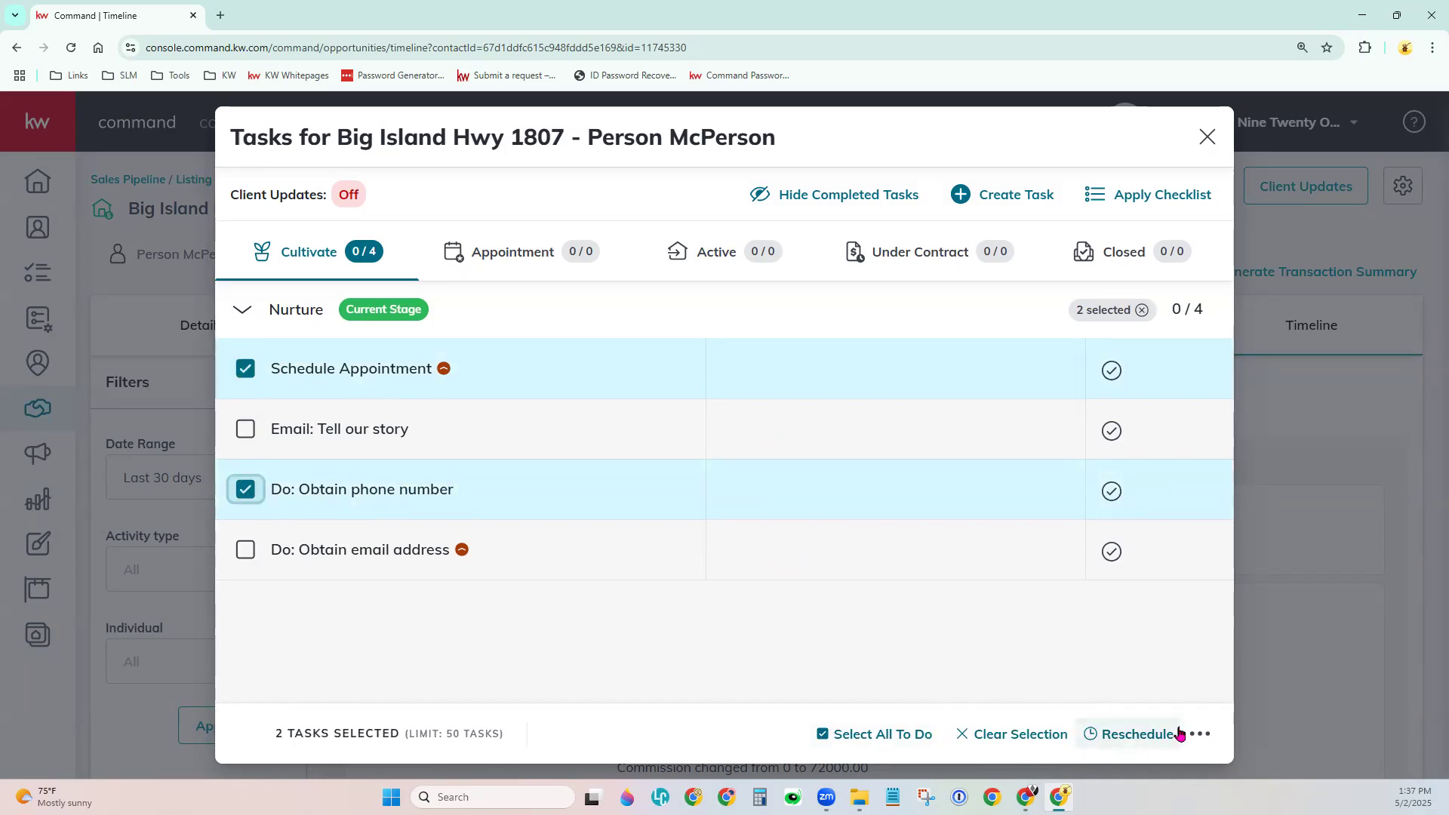
click(279, 370)
double_click(279, 490)
click(243, 491)
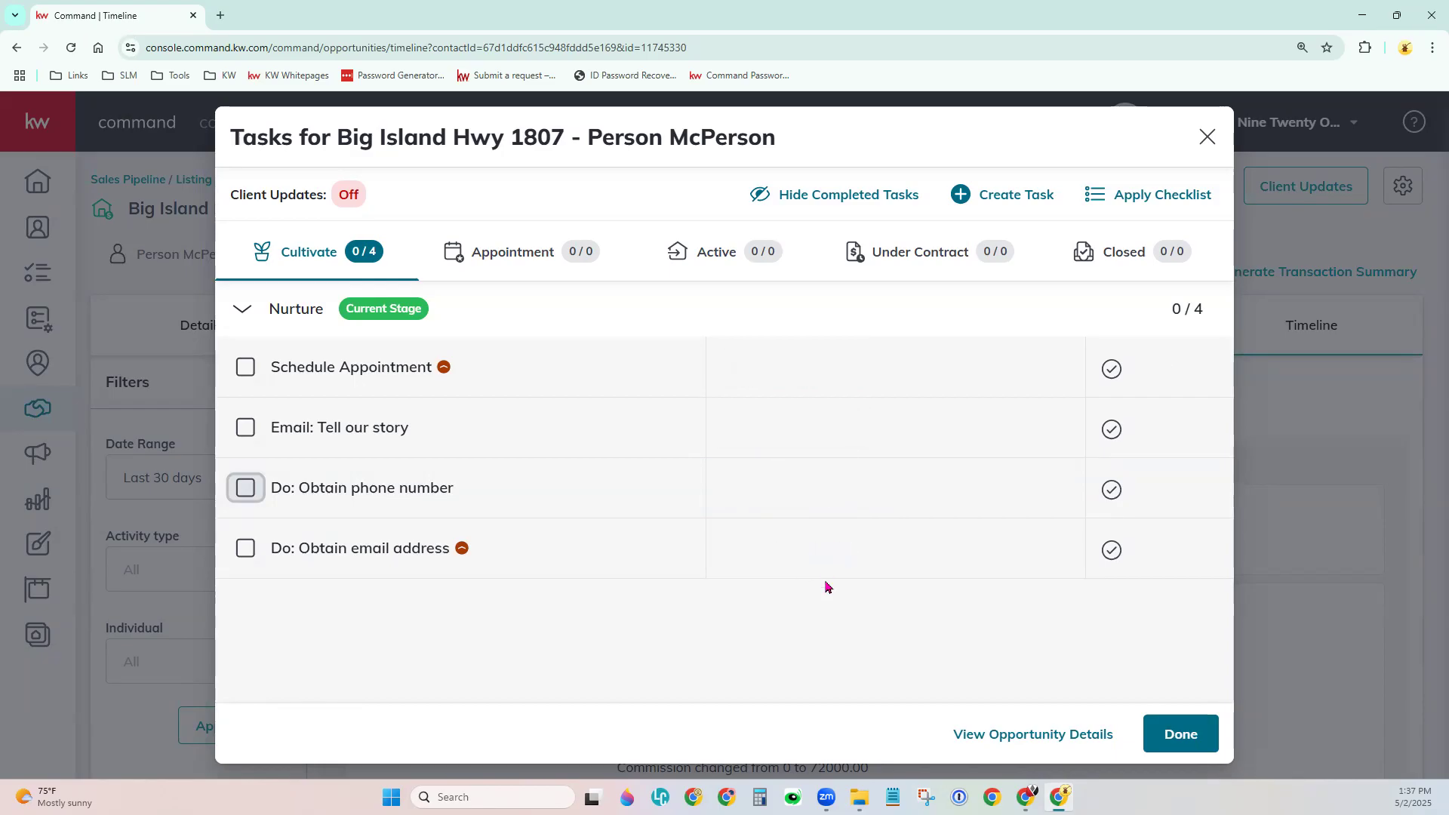
Start a new task named 'Follow Up Call' with Phase and Stage Closed and type Call.
click(1024, 197)
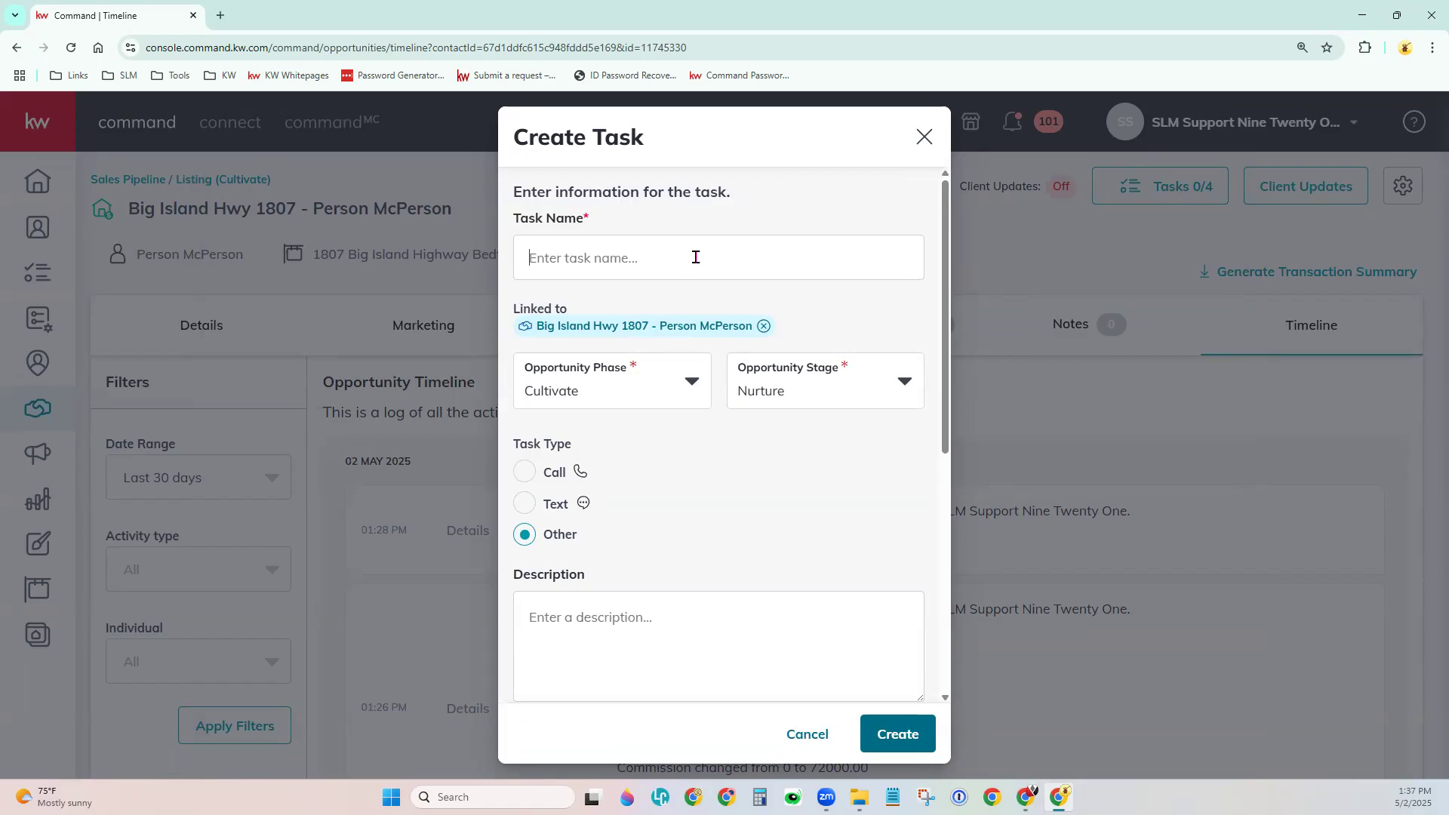
text(Follow Up)
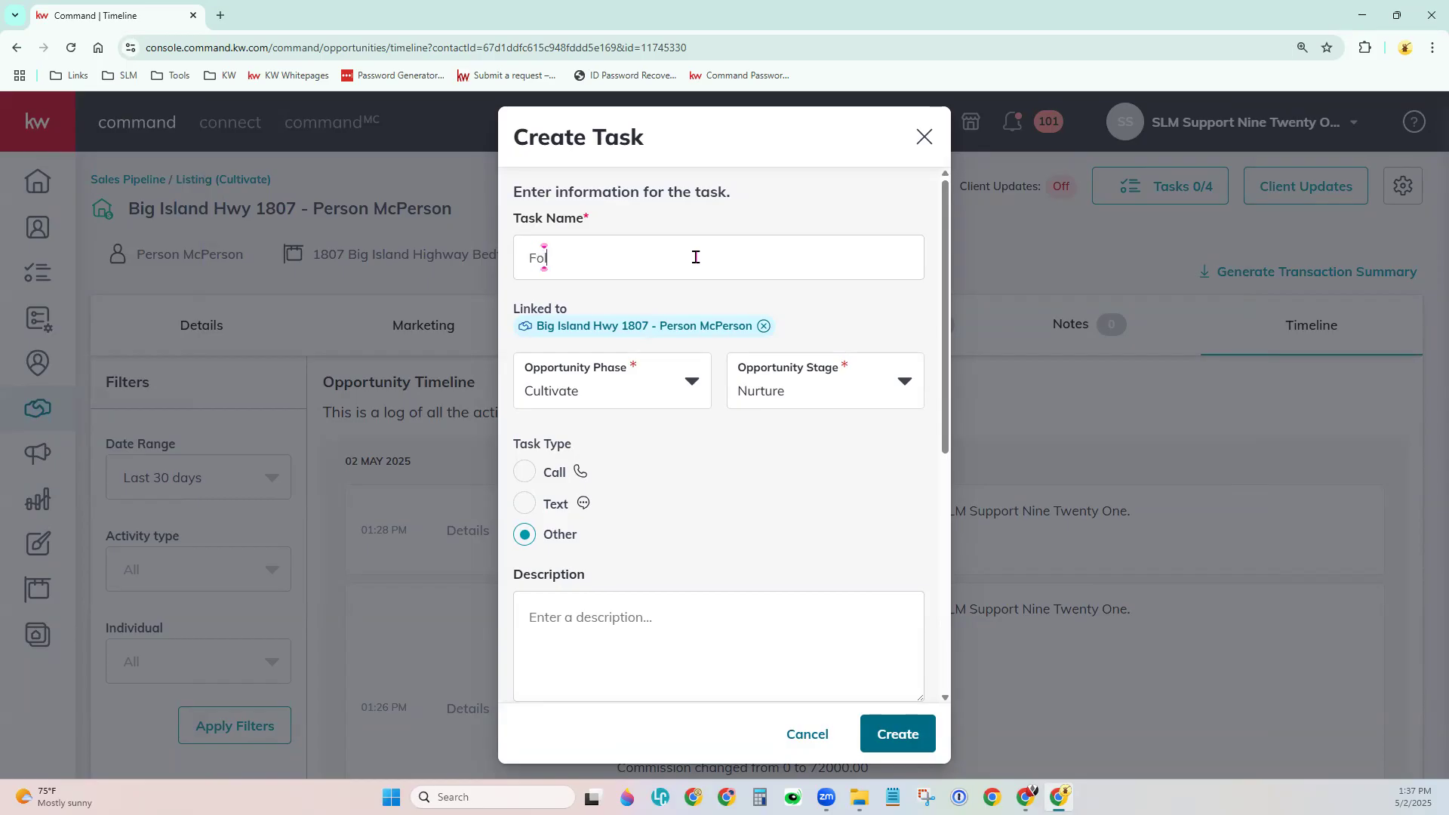
text( Call)
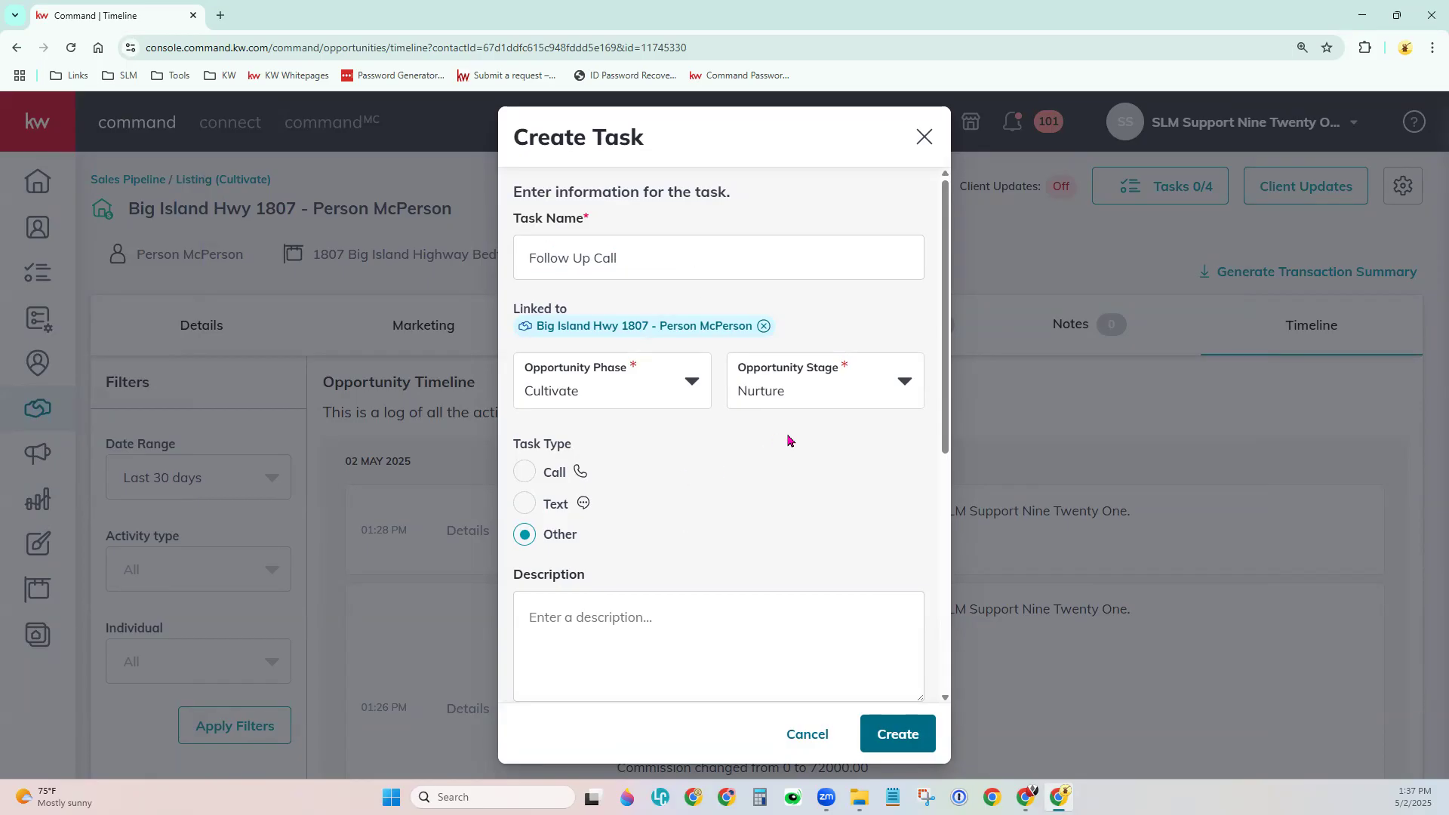
scroll(786, 437, down, 1)
click(612, 313)
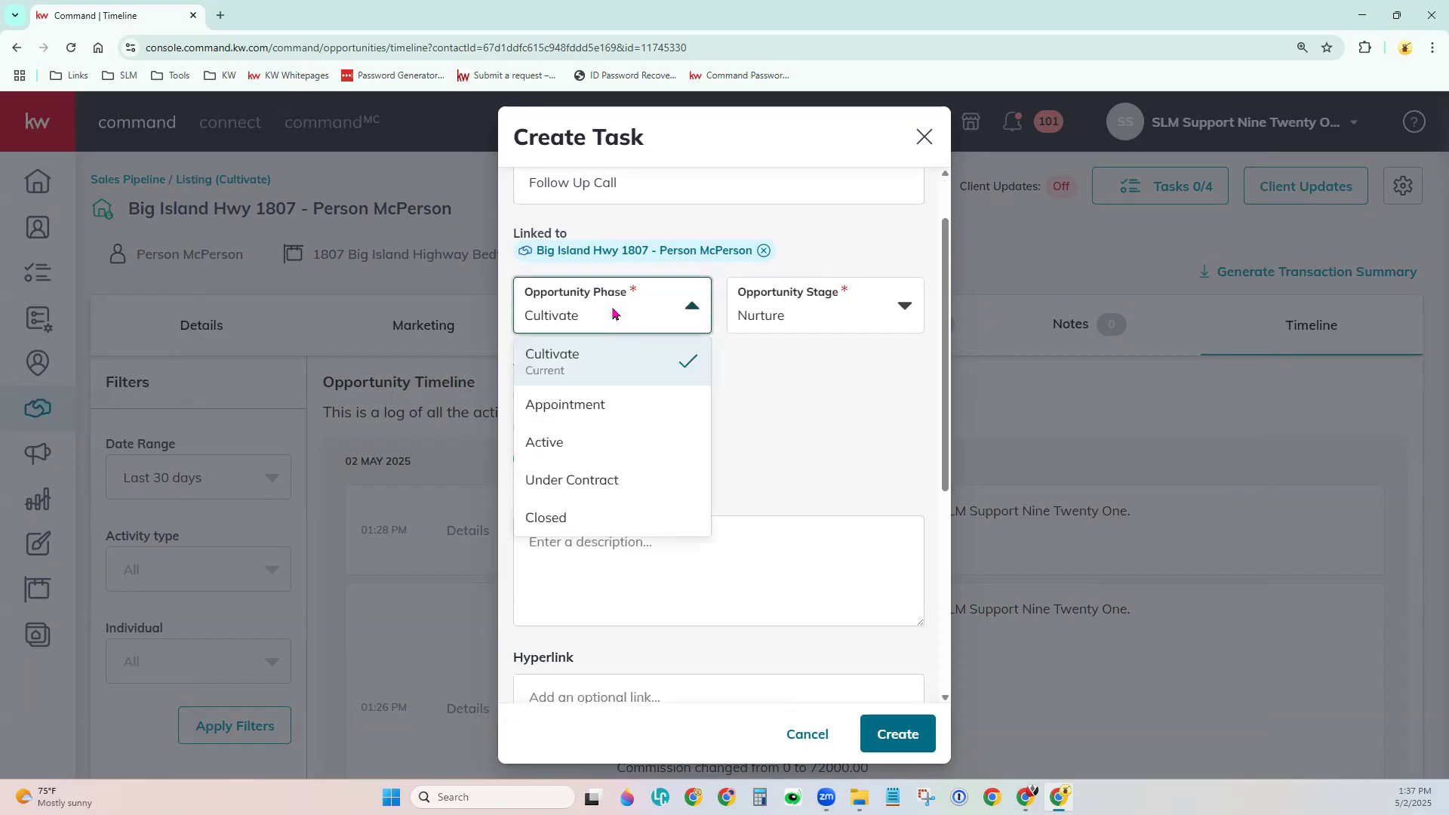
click(563, 516)
click(849, 313)
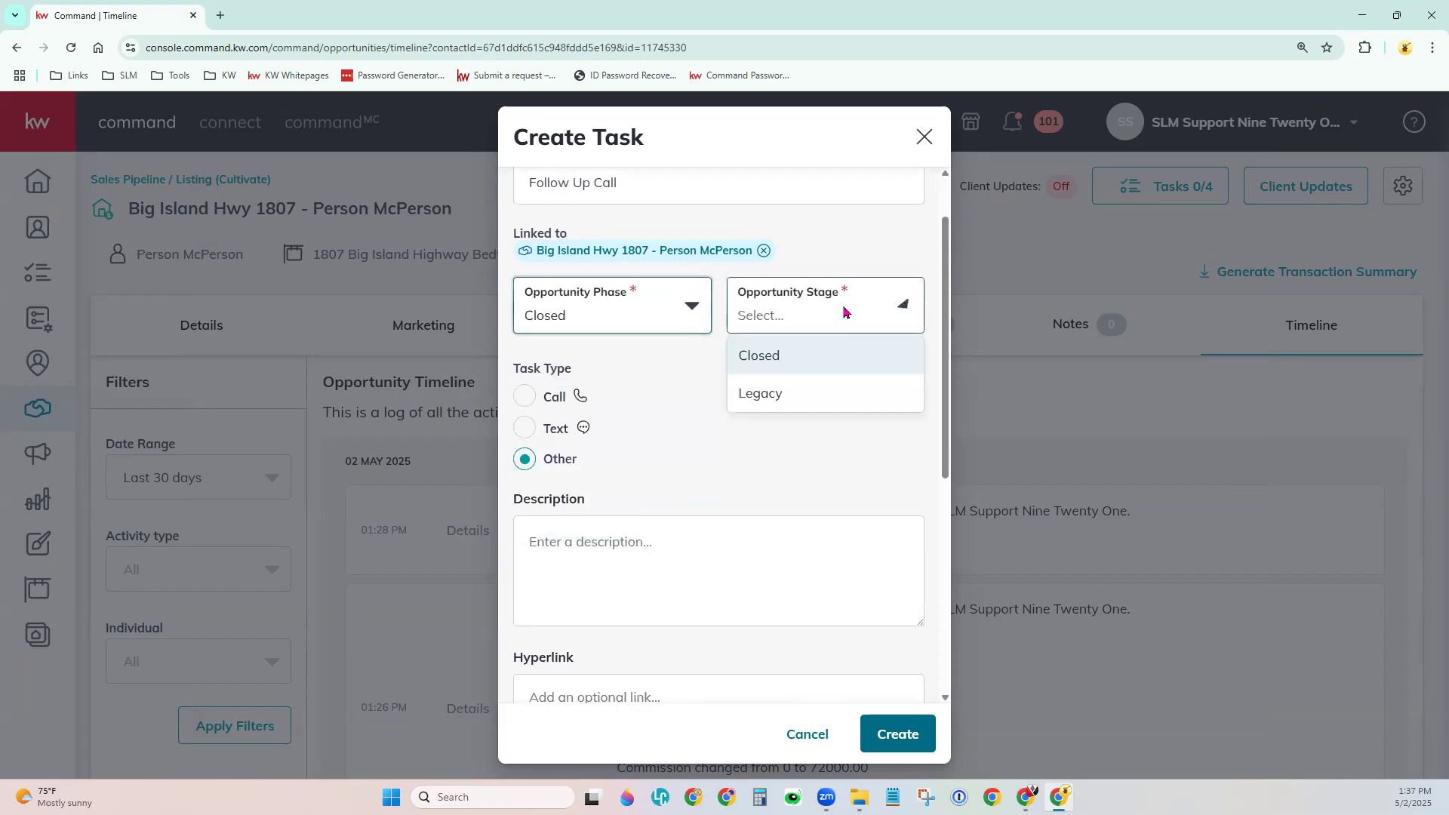
click(767, 358)
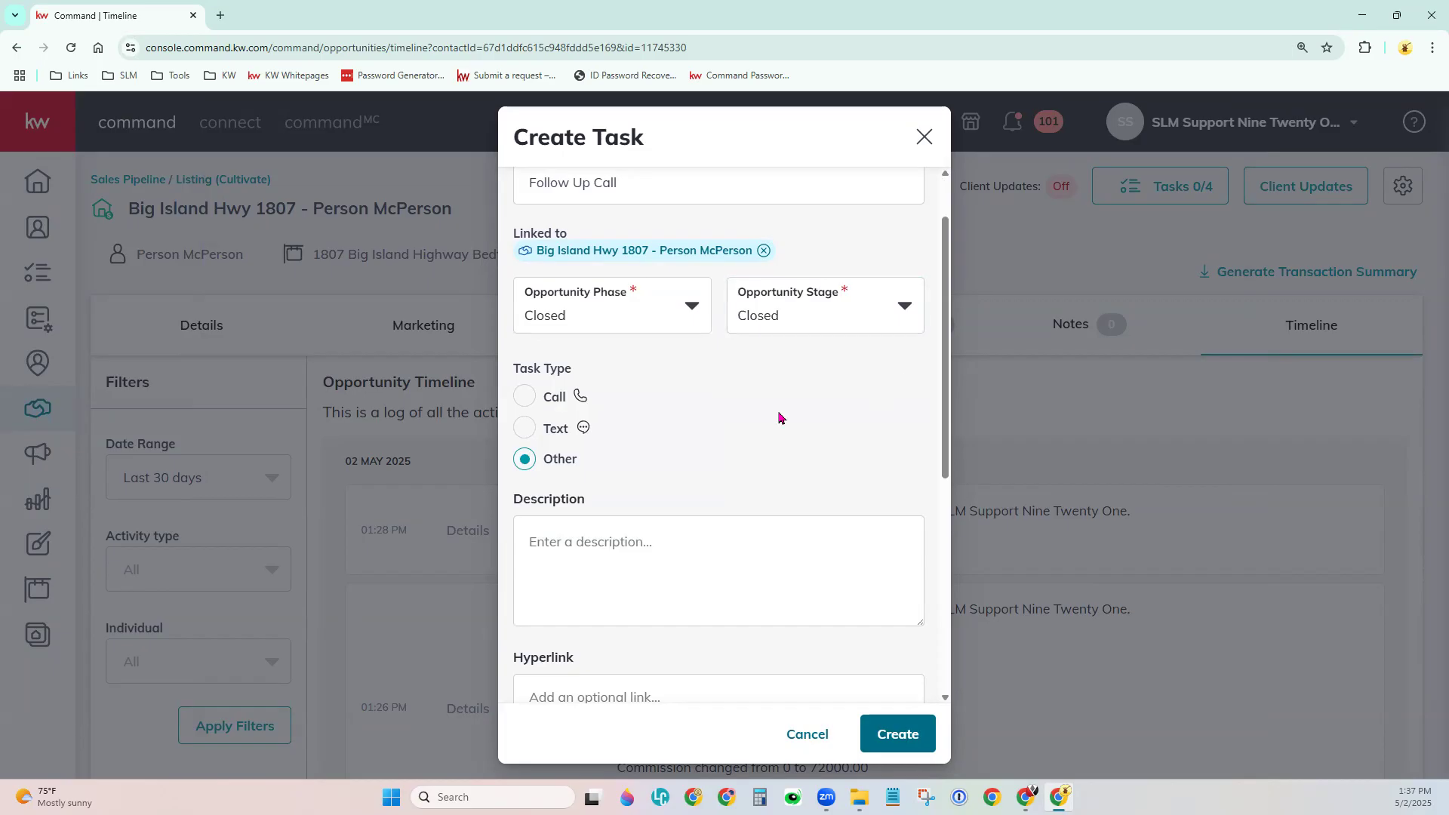
click(526, 396)
Add the description 'How did move in go? Everything good with the home?' and set priority High.
scroll(744, 421, down, 1)
scroll(744, 421, down, 3)
click(721, 245)
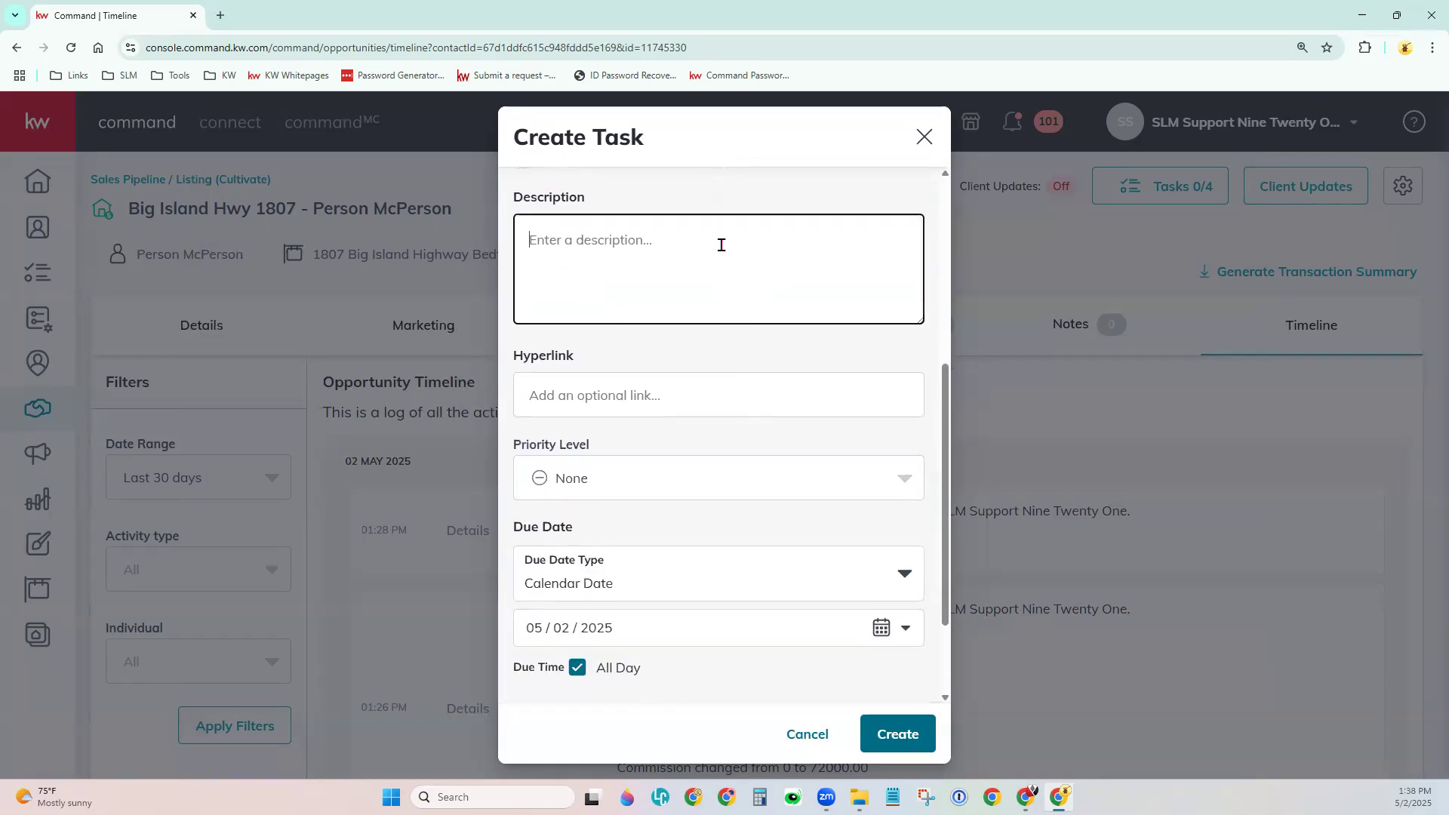
text(How did move in go?)
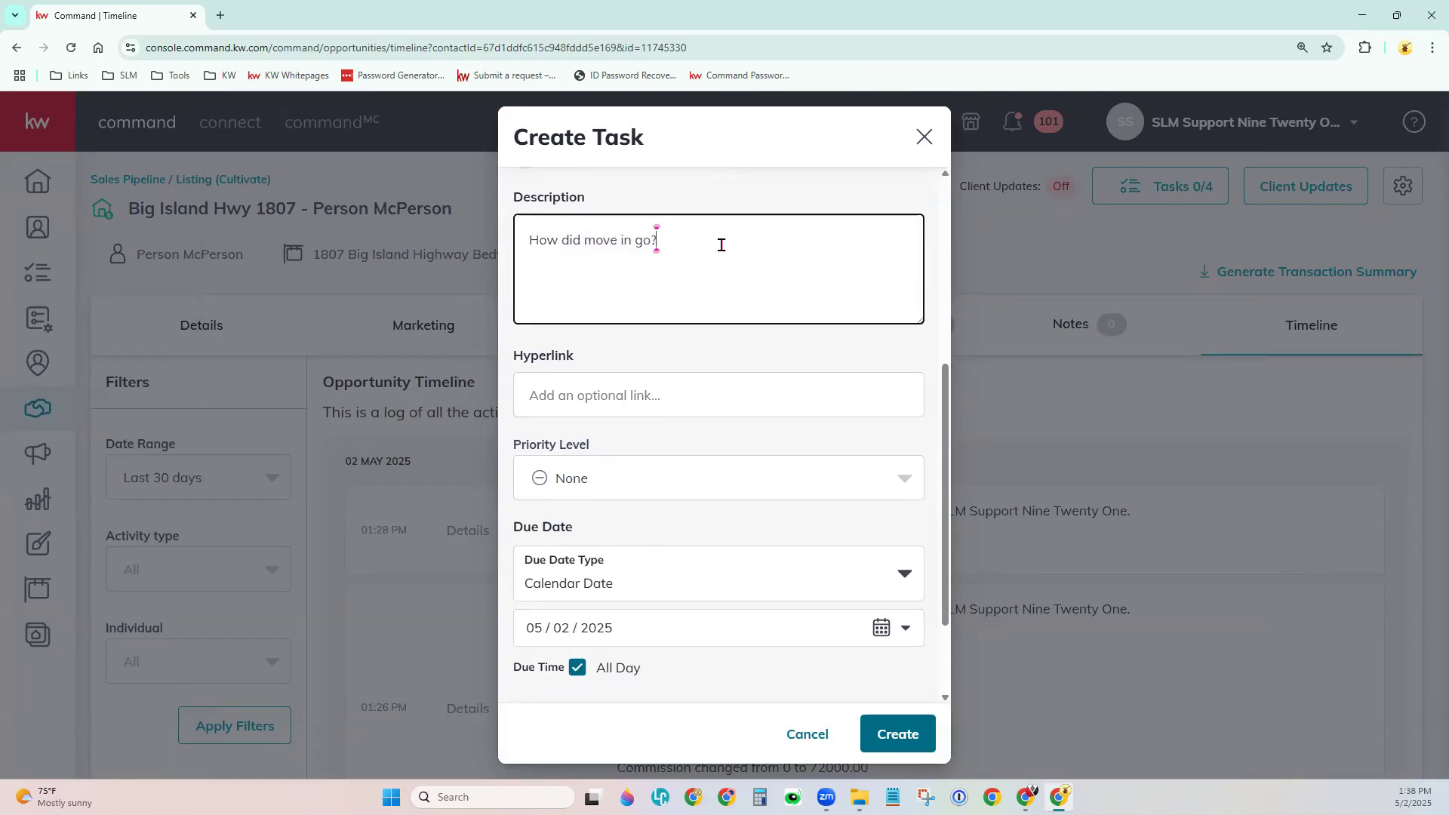
text( Everything good with the home?)
click(682, 365)
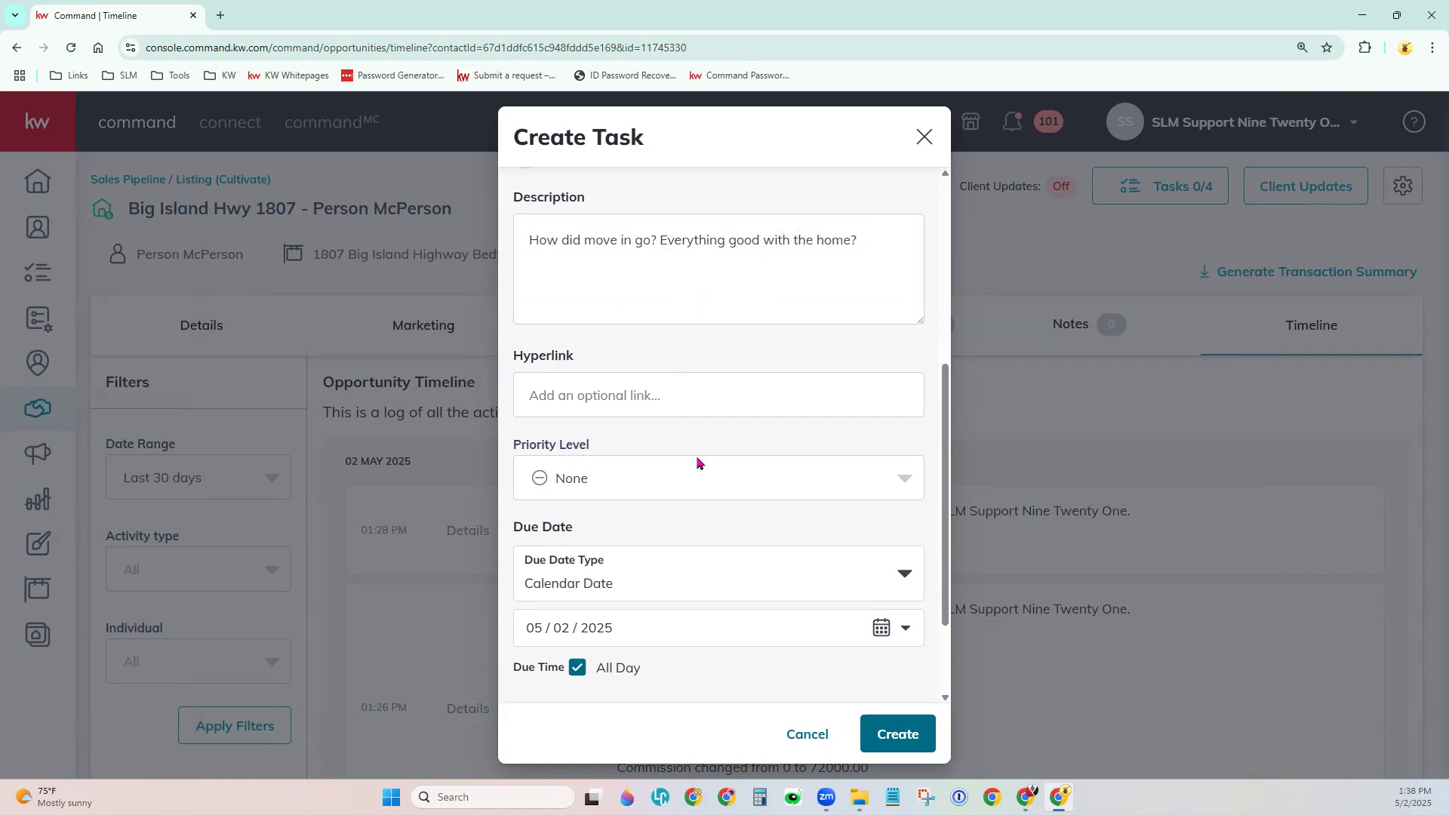
scroll(698, 464, down, 3)
click(668, 348)
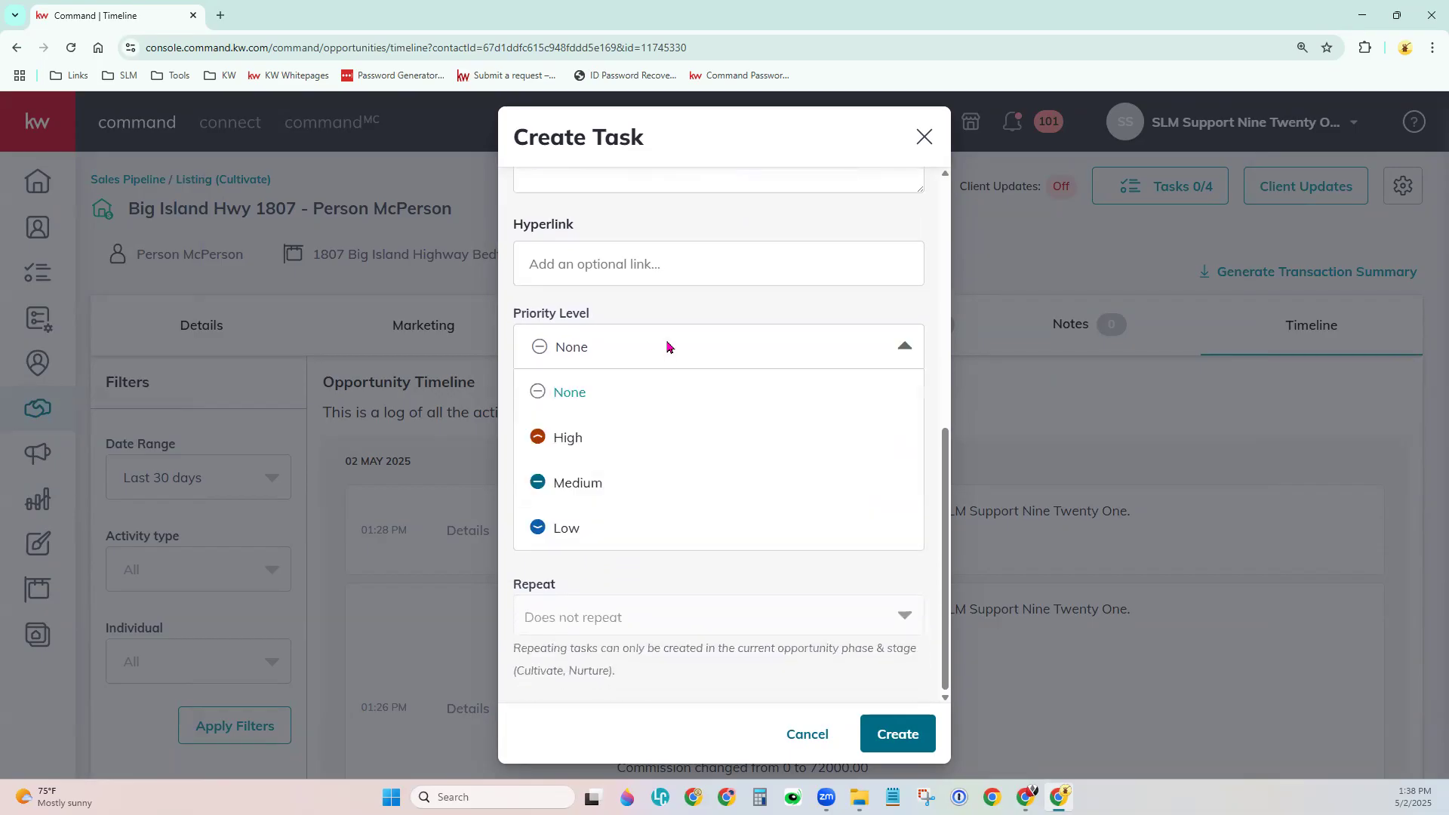
click(652, 438)
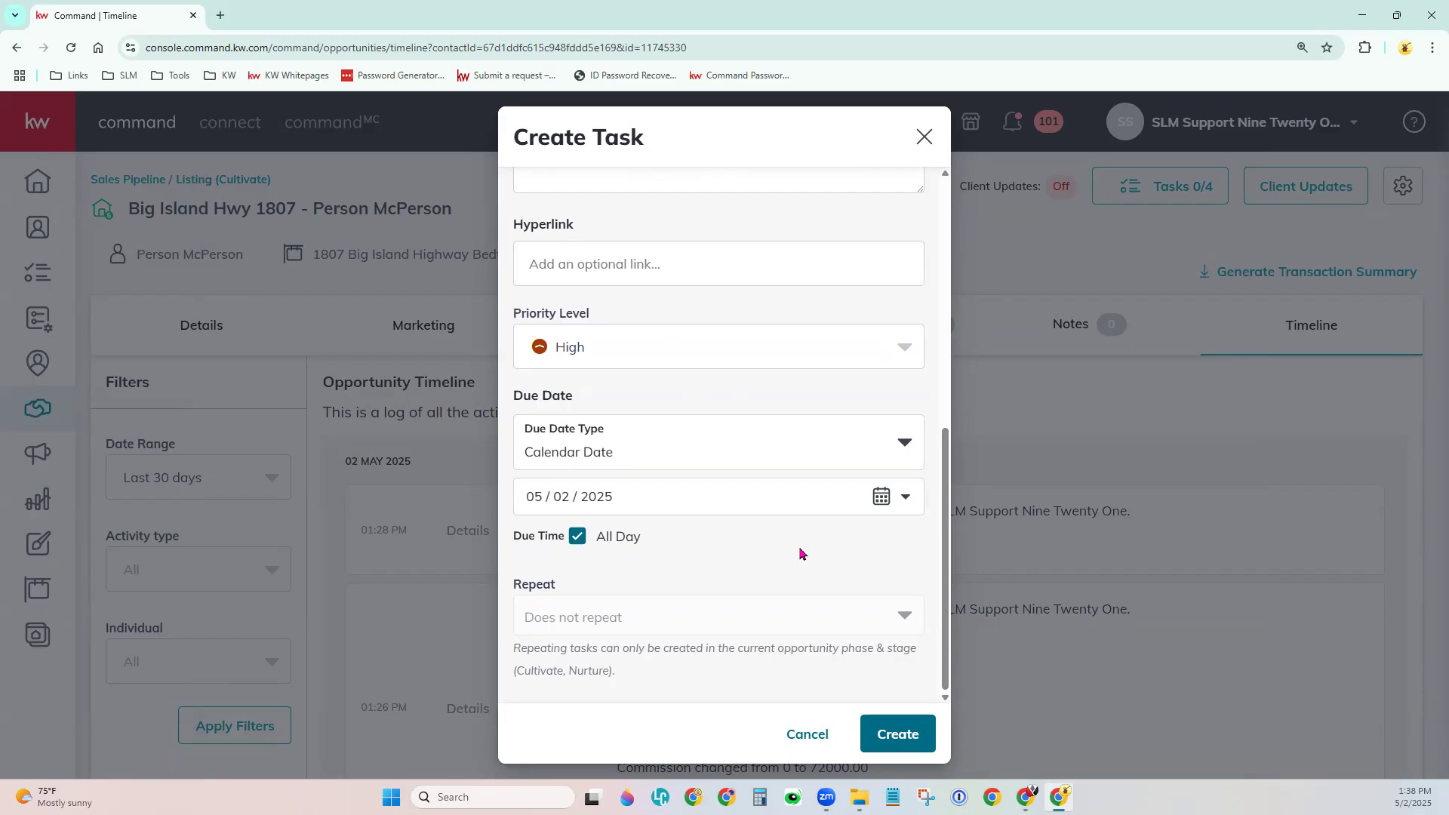
Switch the due date to a key-date based type and browse the opportunity key dates.
click(578, 544)
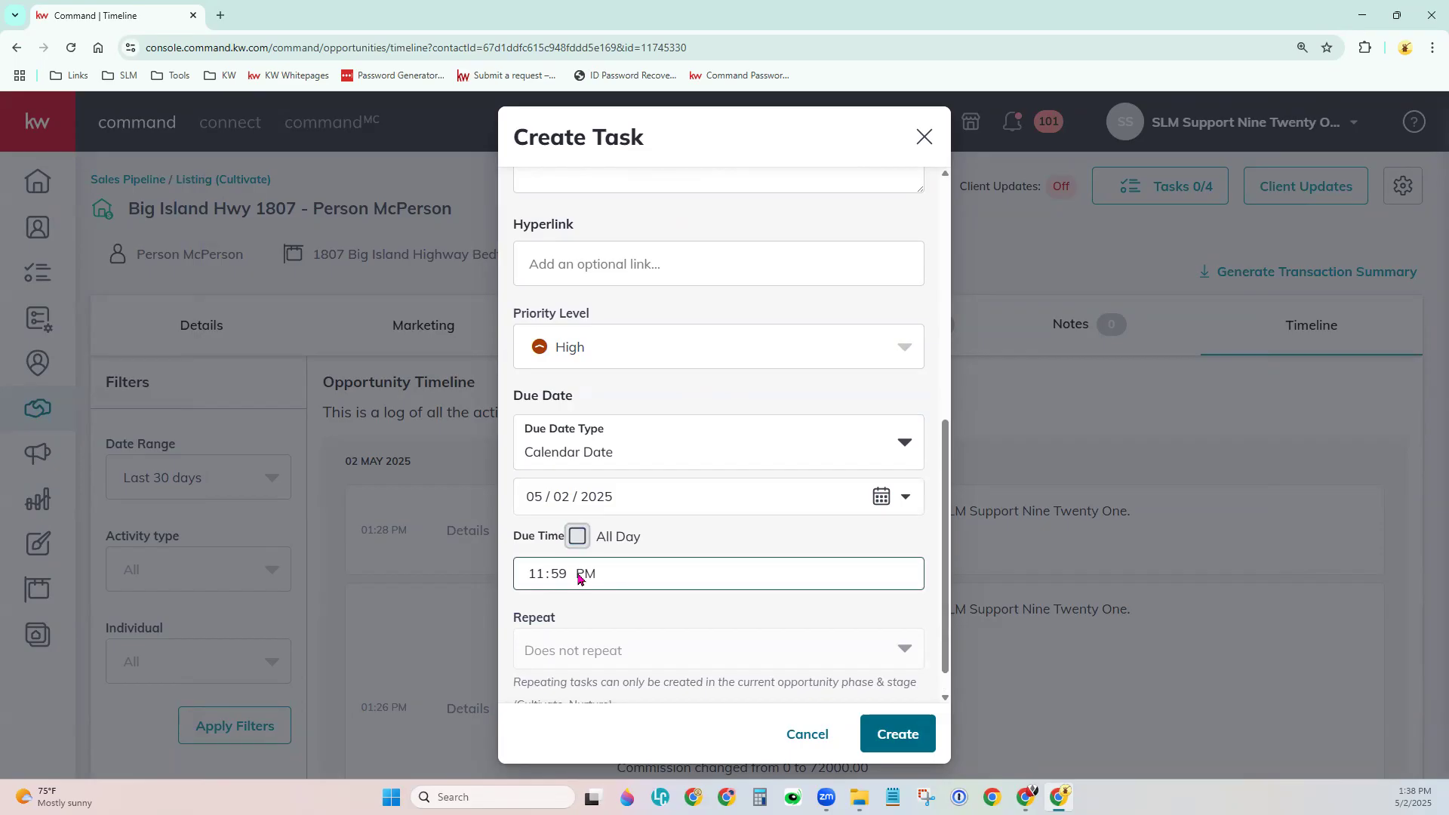
click(898, 455)
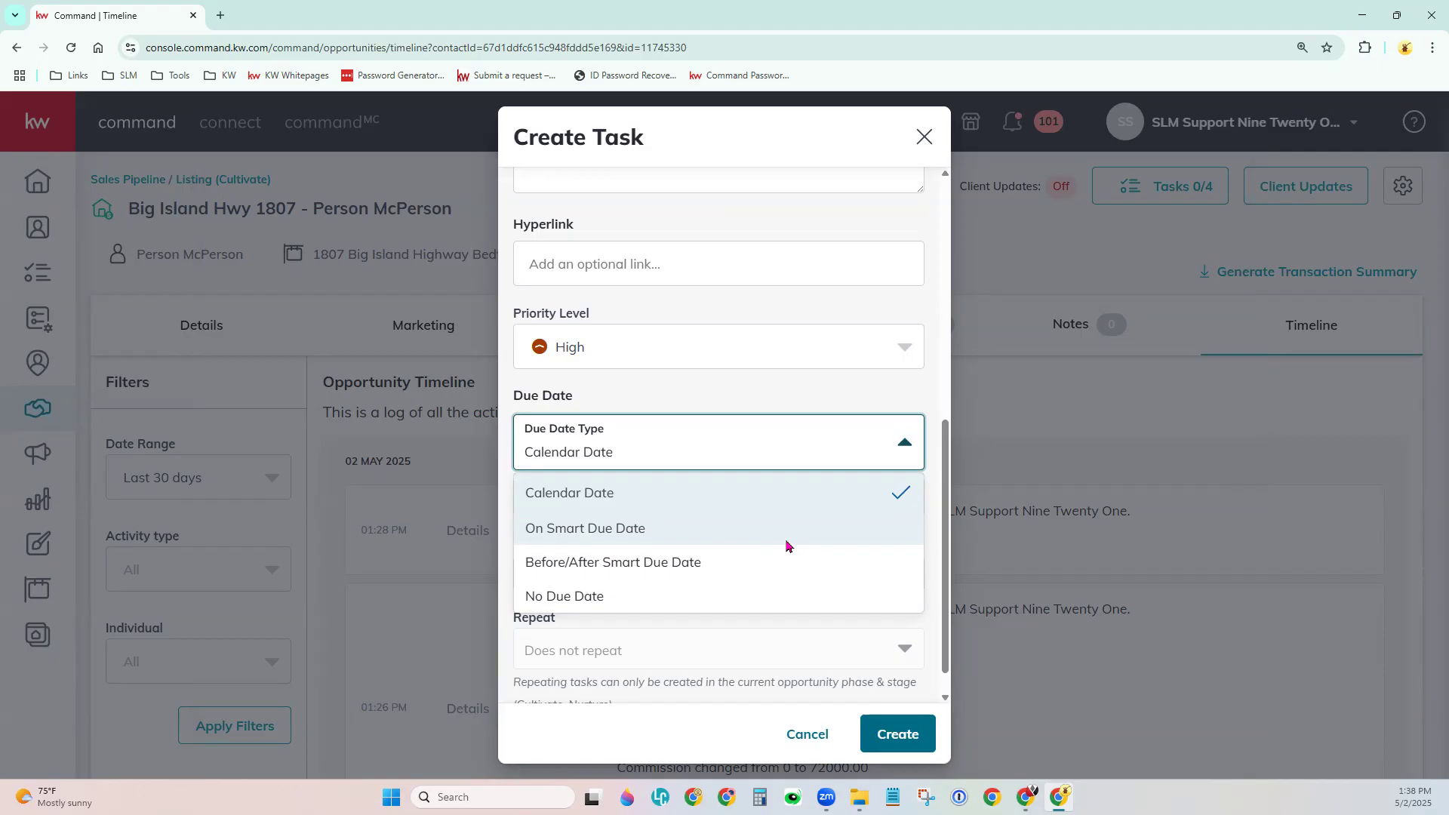
click(603, 538)
double_click(603, 537)
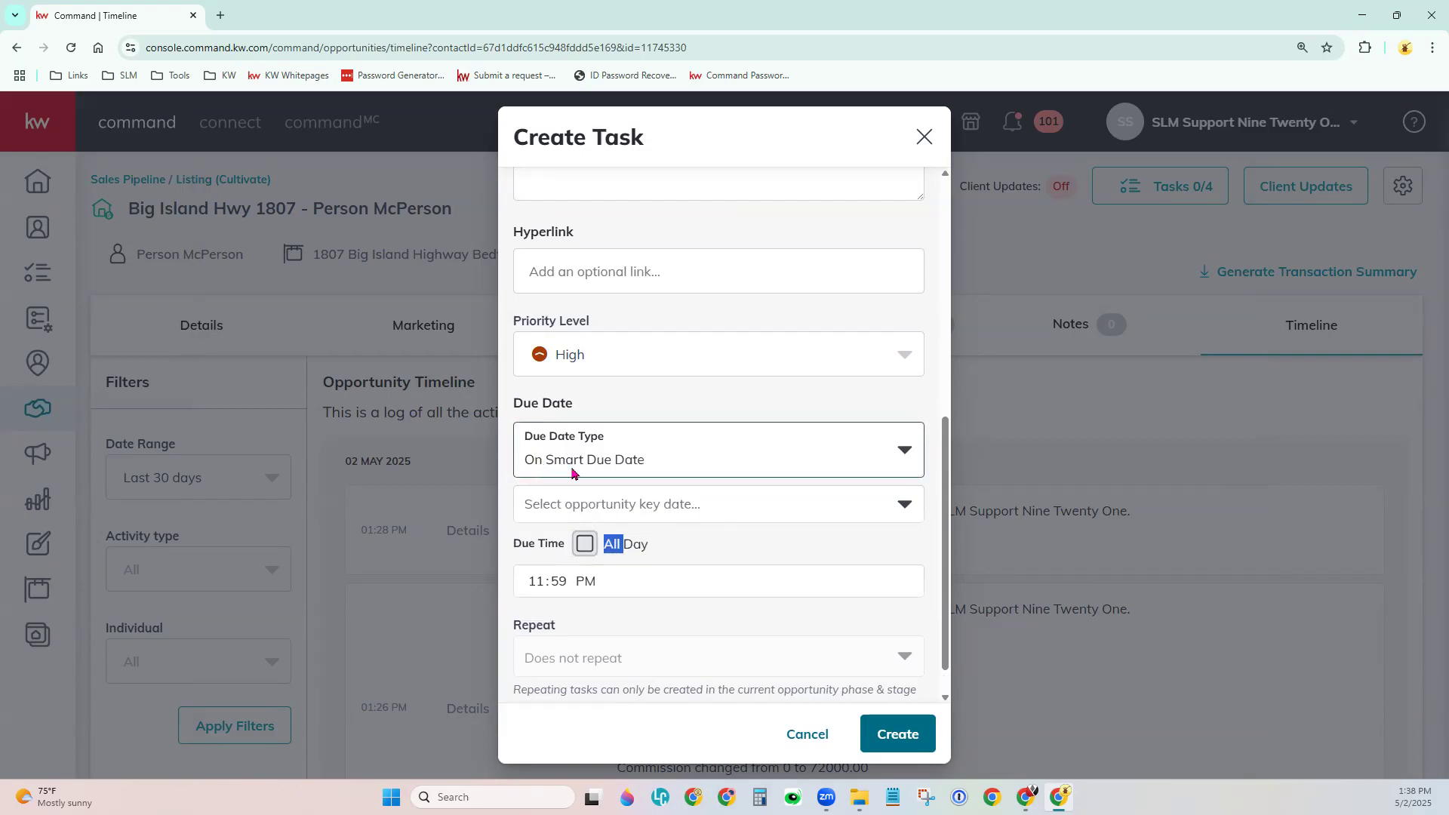
click(758, 507)
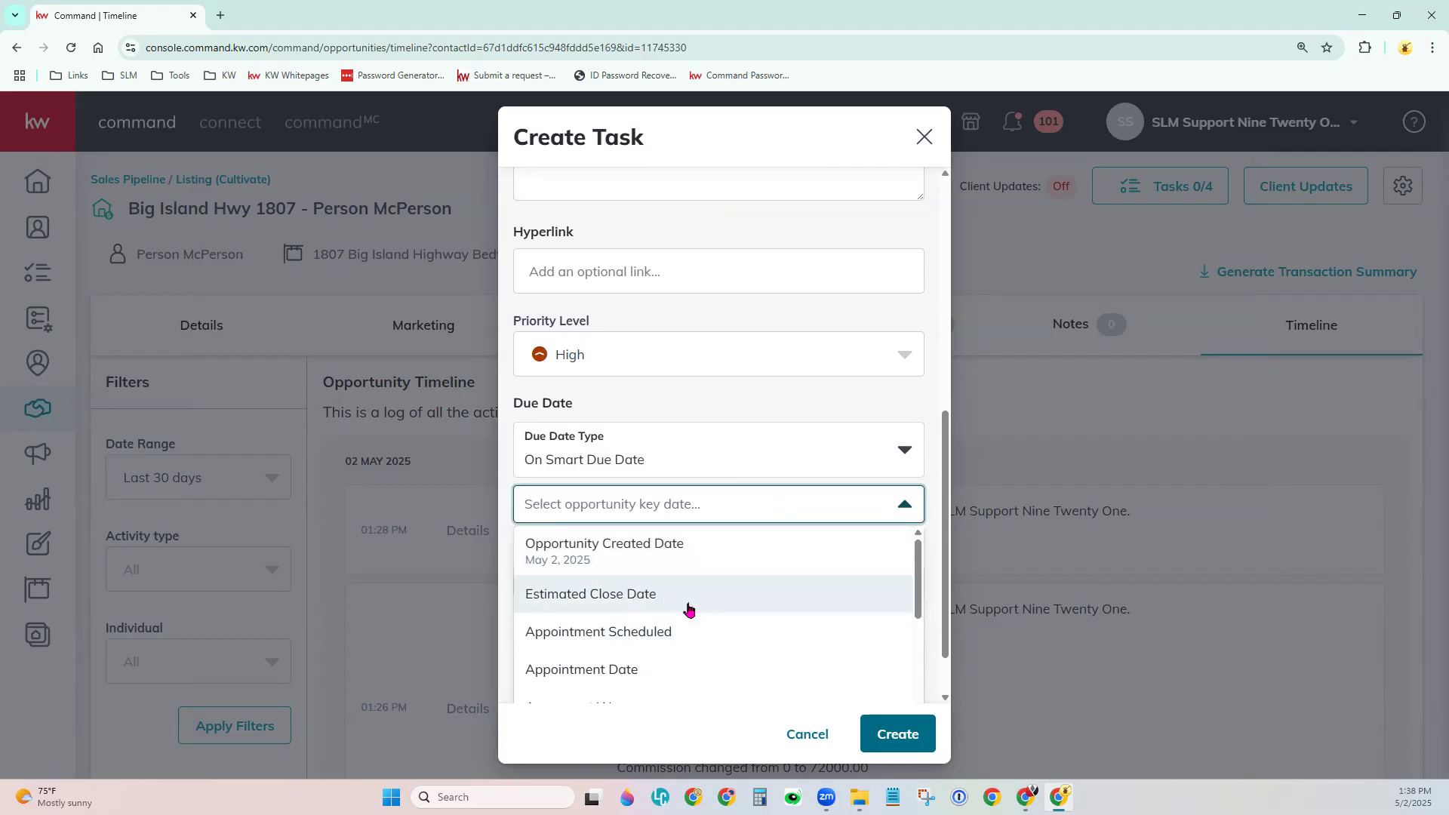
scroll(726, 619, down, 1)
scroll(726, 619, down, 5)
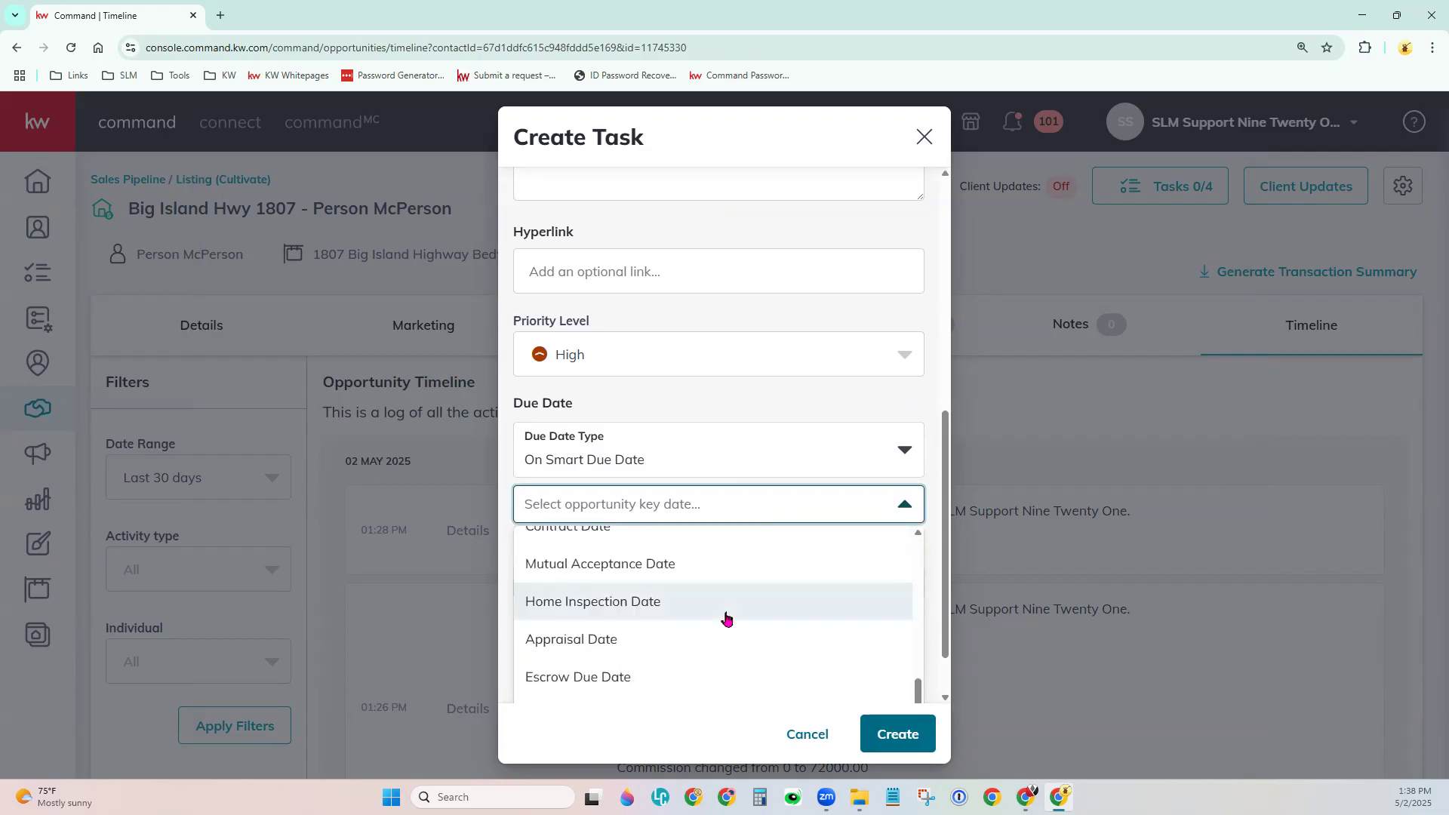
scroll(934, 620, down, 1)
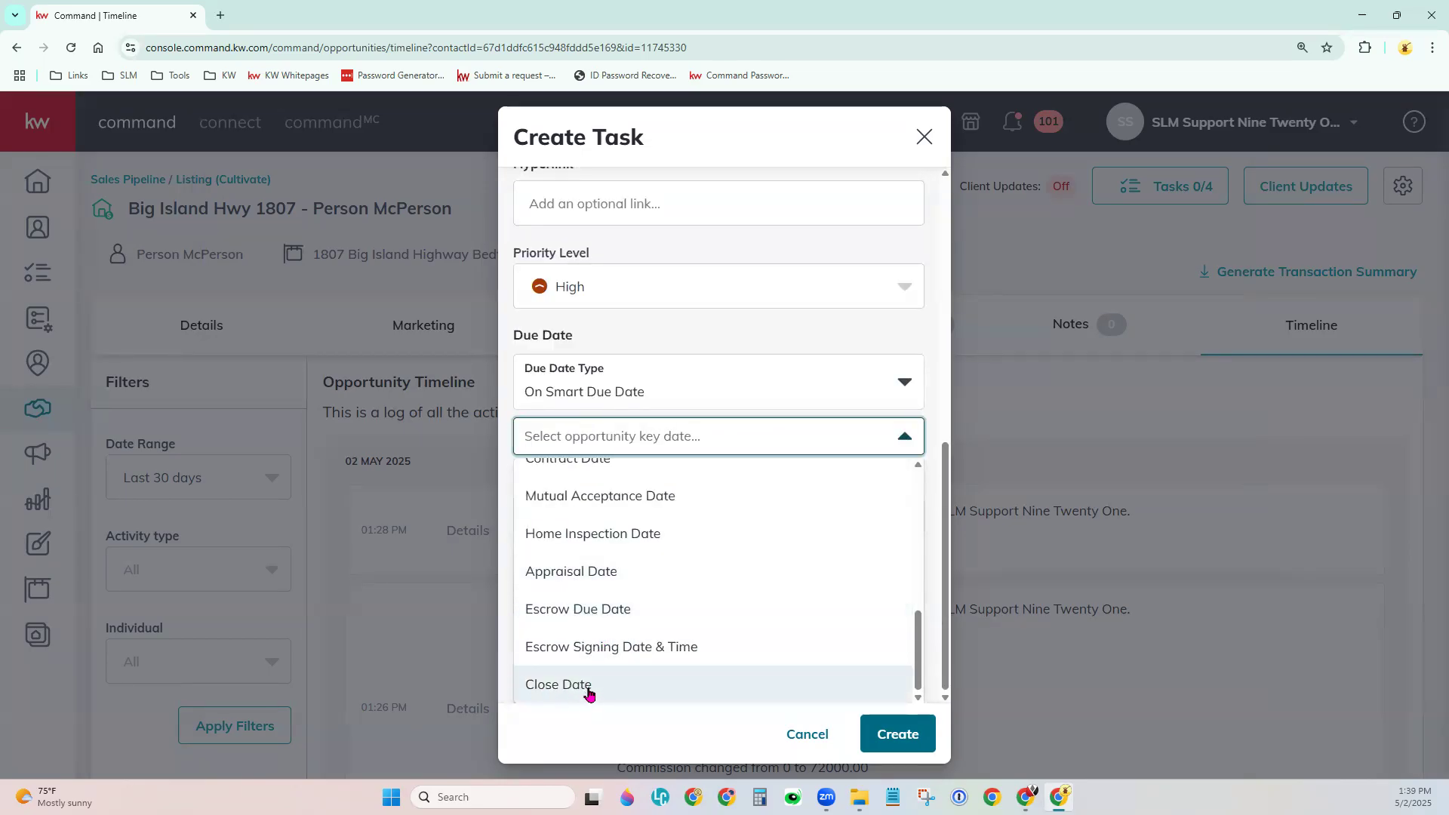
click(741, 346)
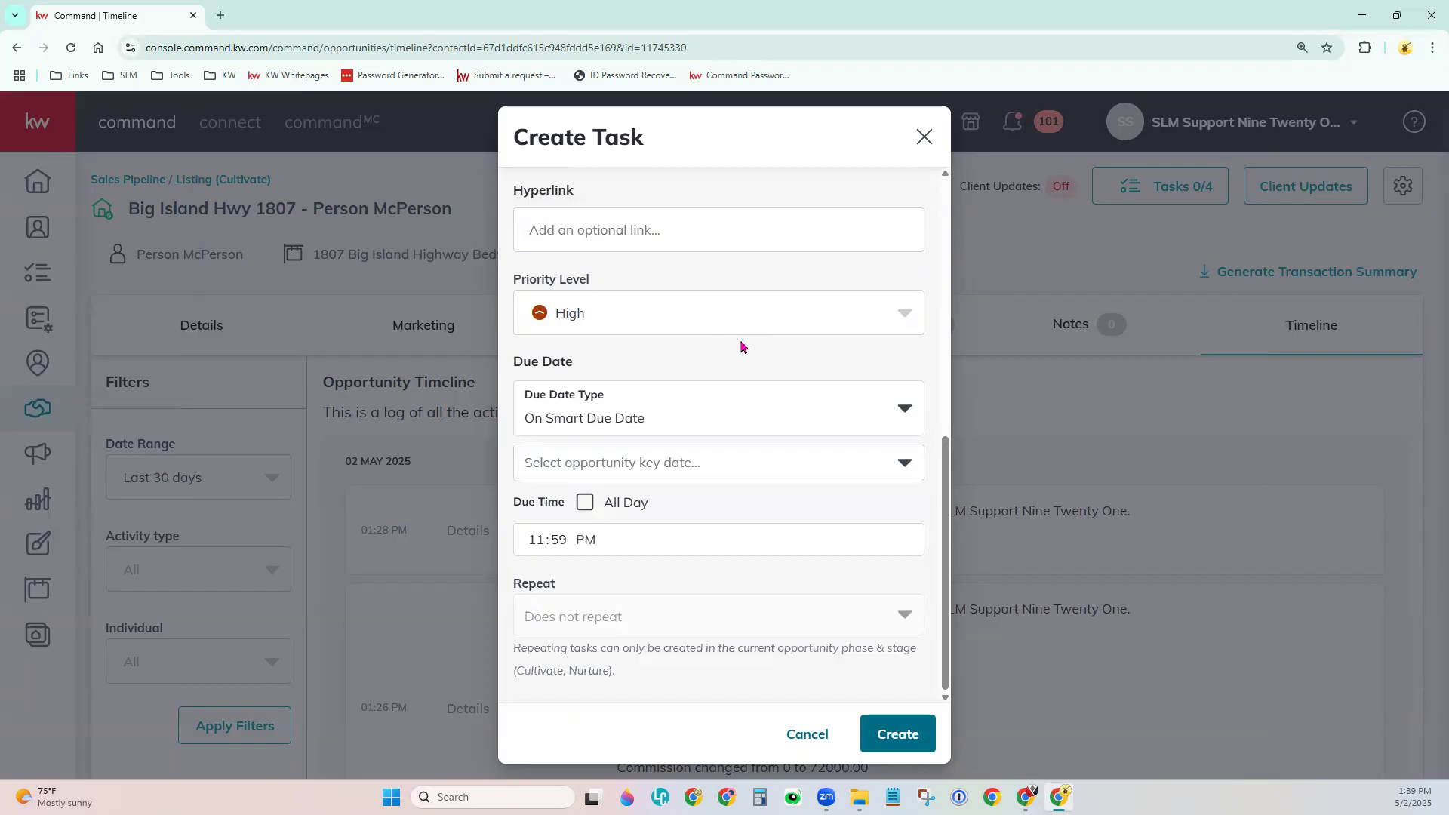
Make the due date relative to a key date with a 2-week offset.
click(904, 408)
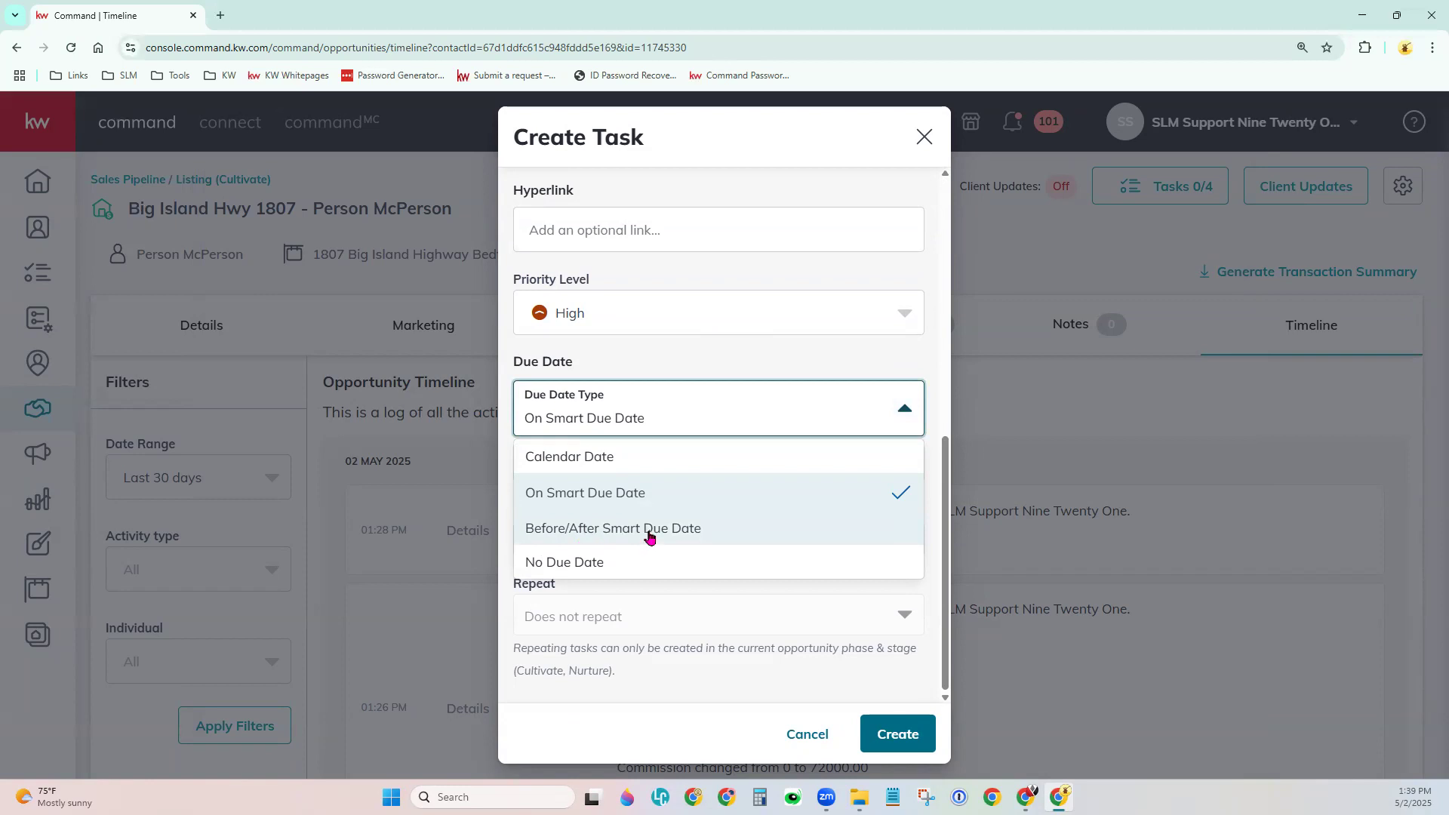
click(581, 537)
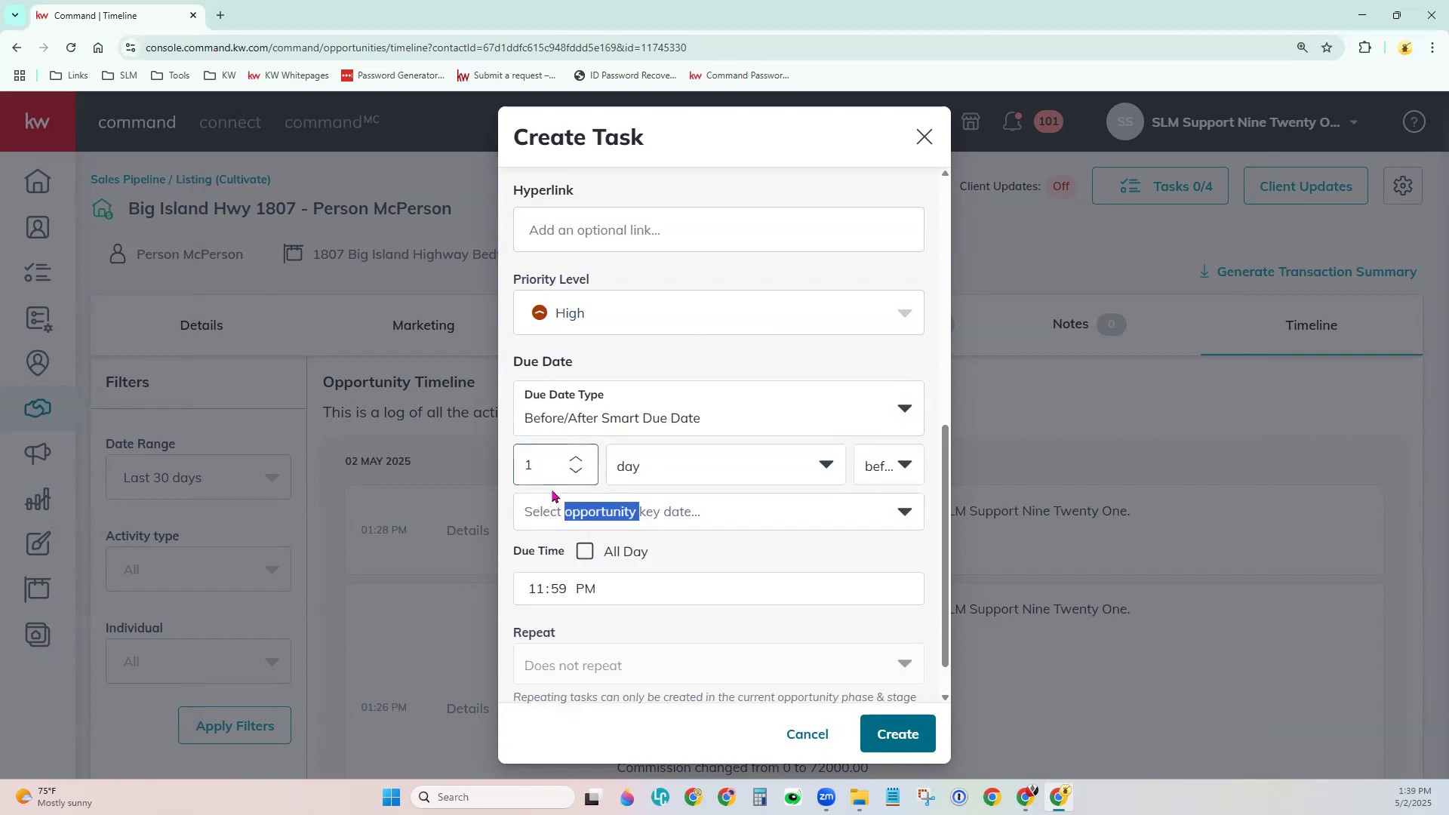
click(575, 458)
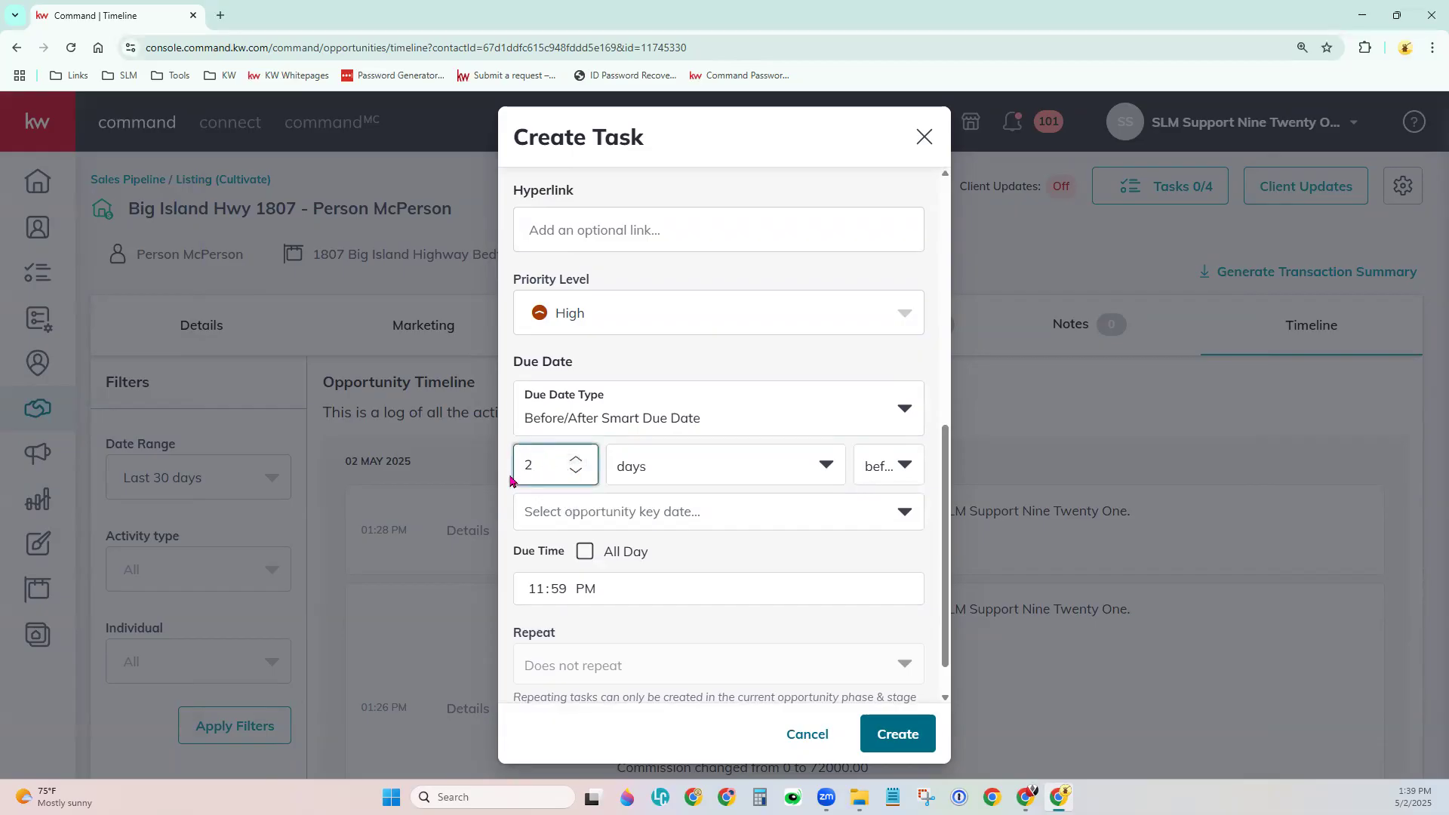
click(696, 474)
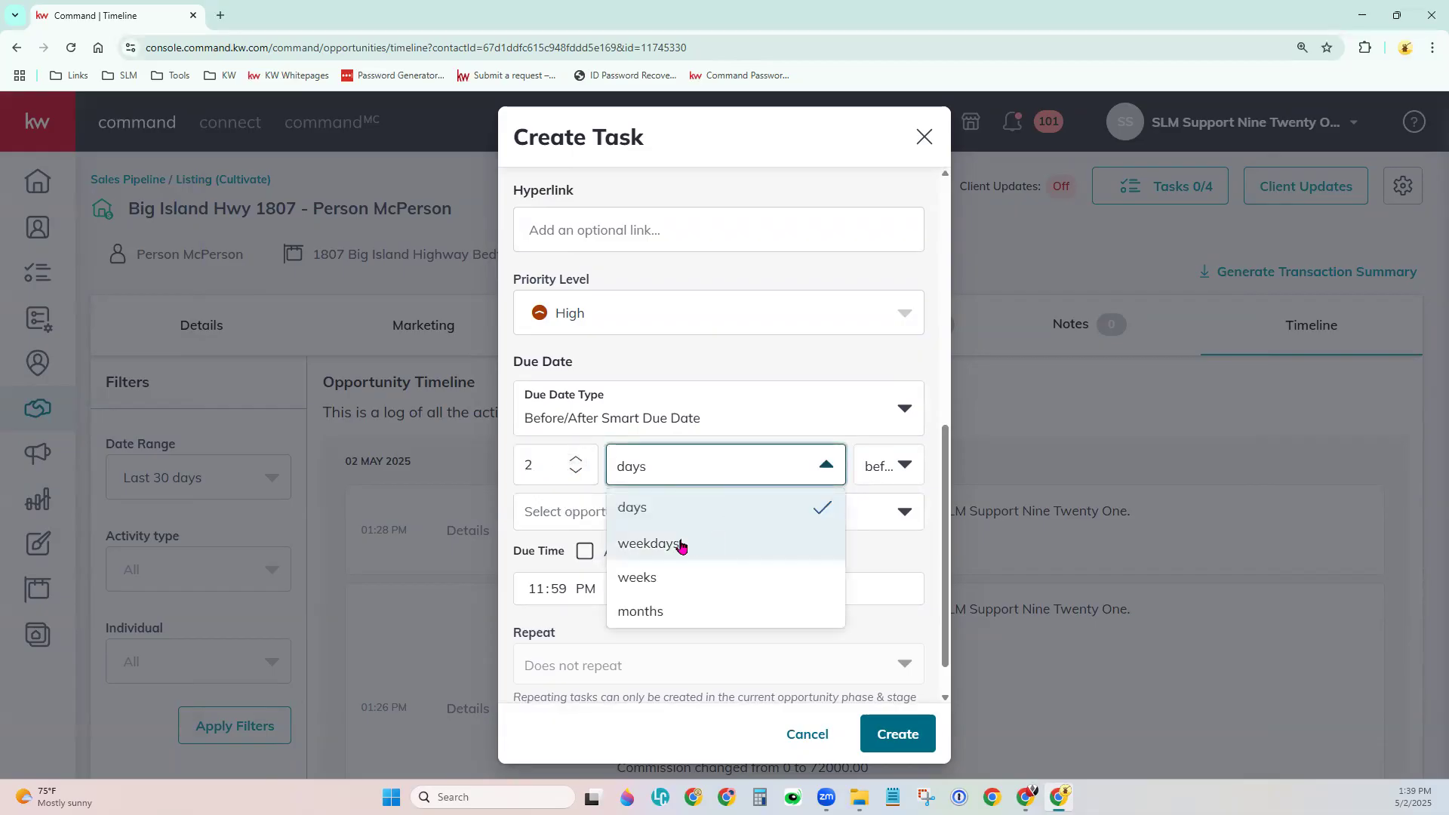
click(642, 582)
click(649, 586)
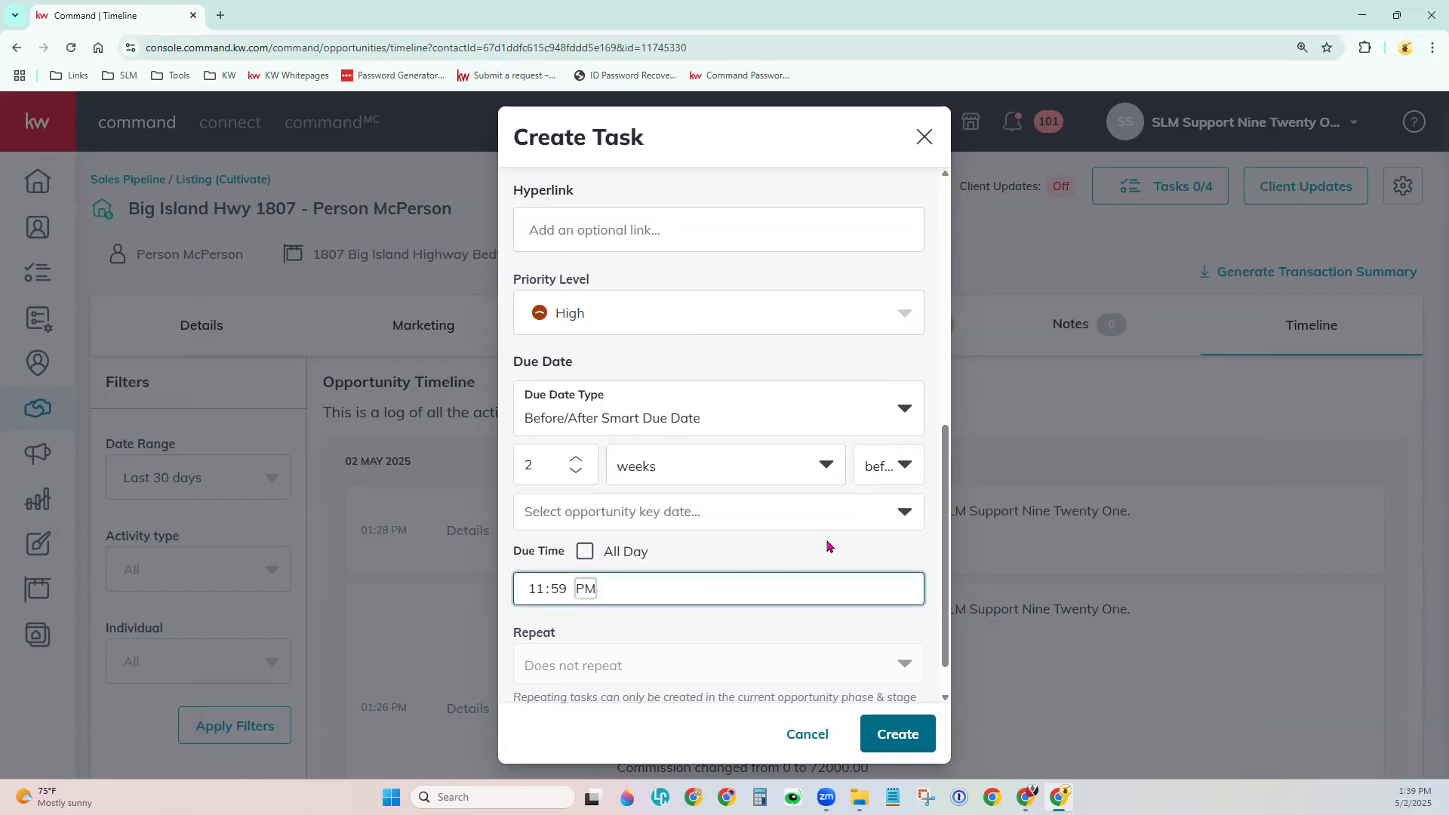
Set the due date to fall after the Close Date and mark the task all day.
click(893, 482)
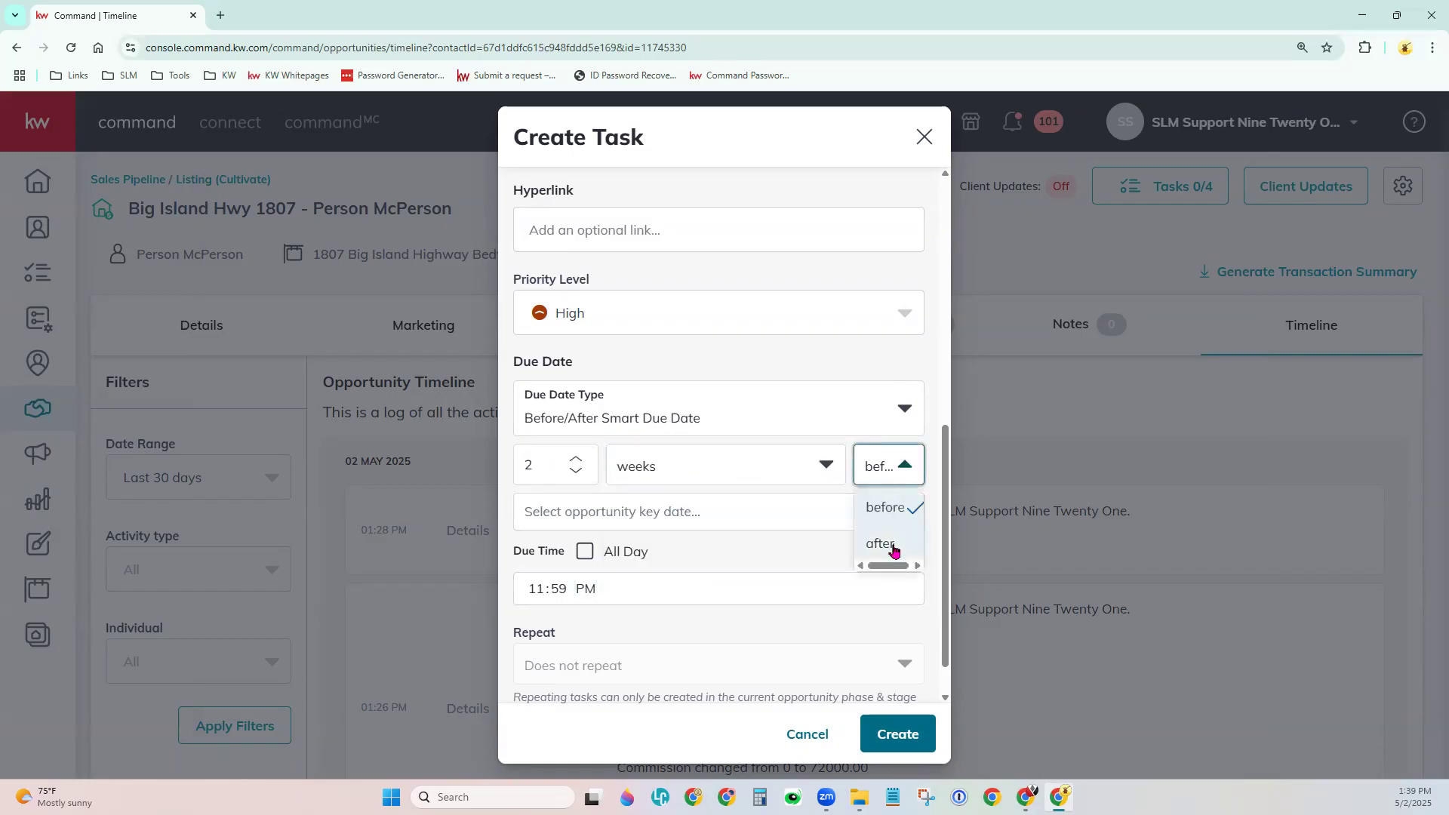
click(901, 543)
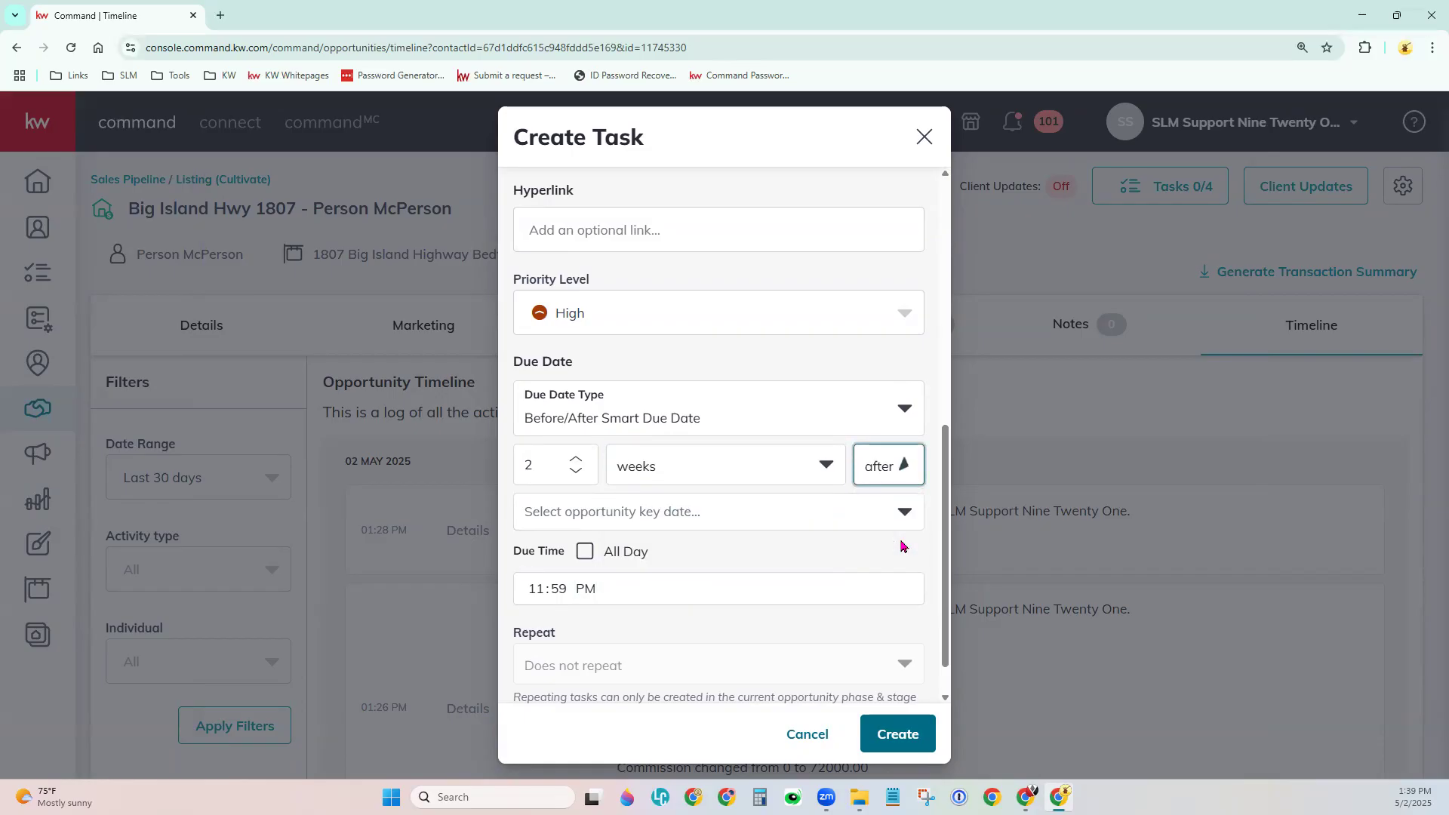
click(739, 522)
scroll(713, 649, down, 4)
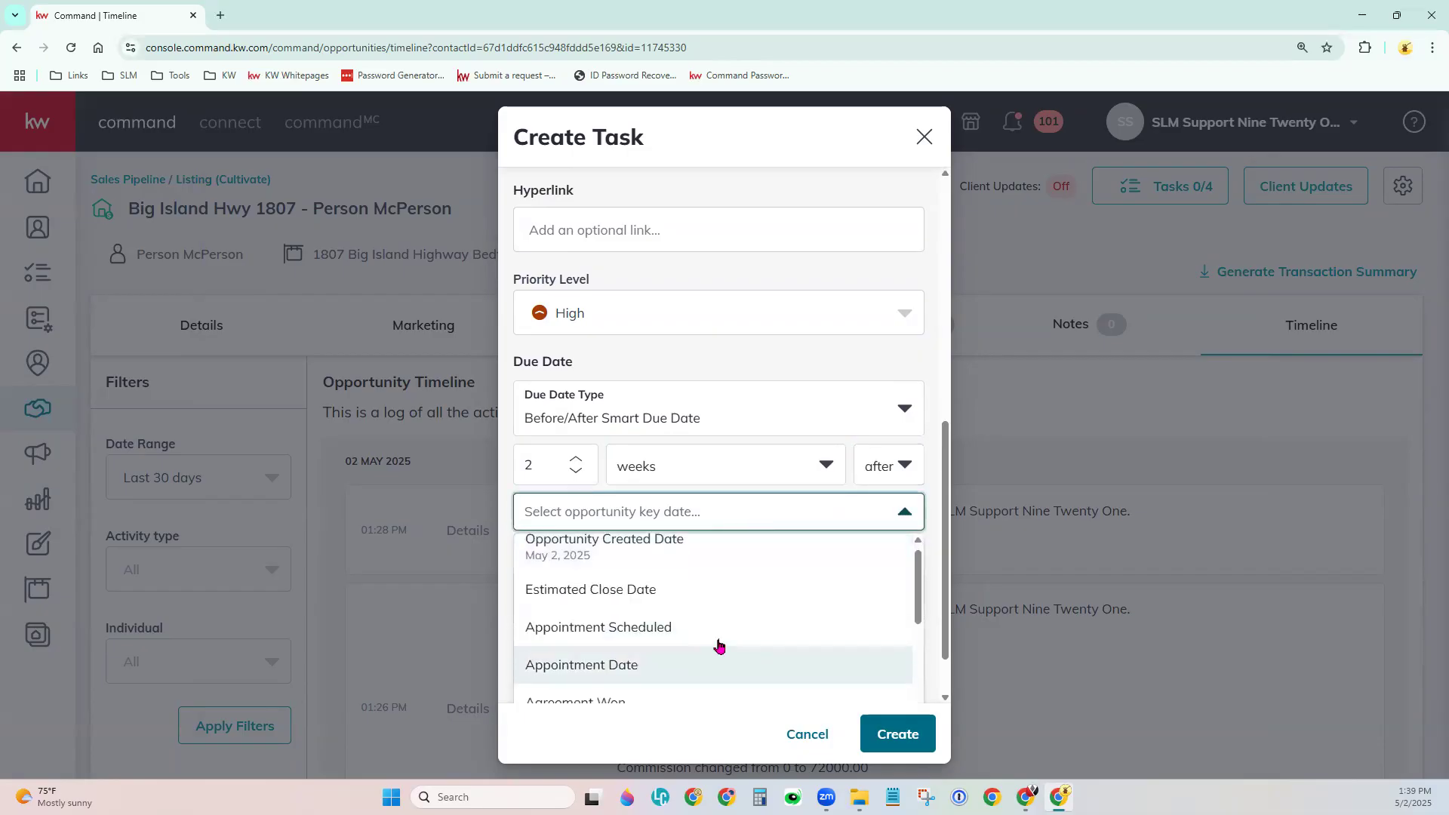
scroll(709, 675, down, 2)
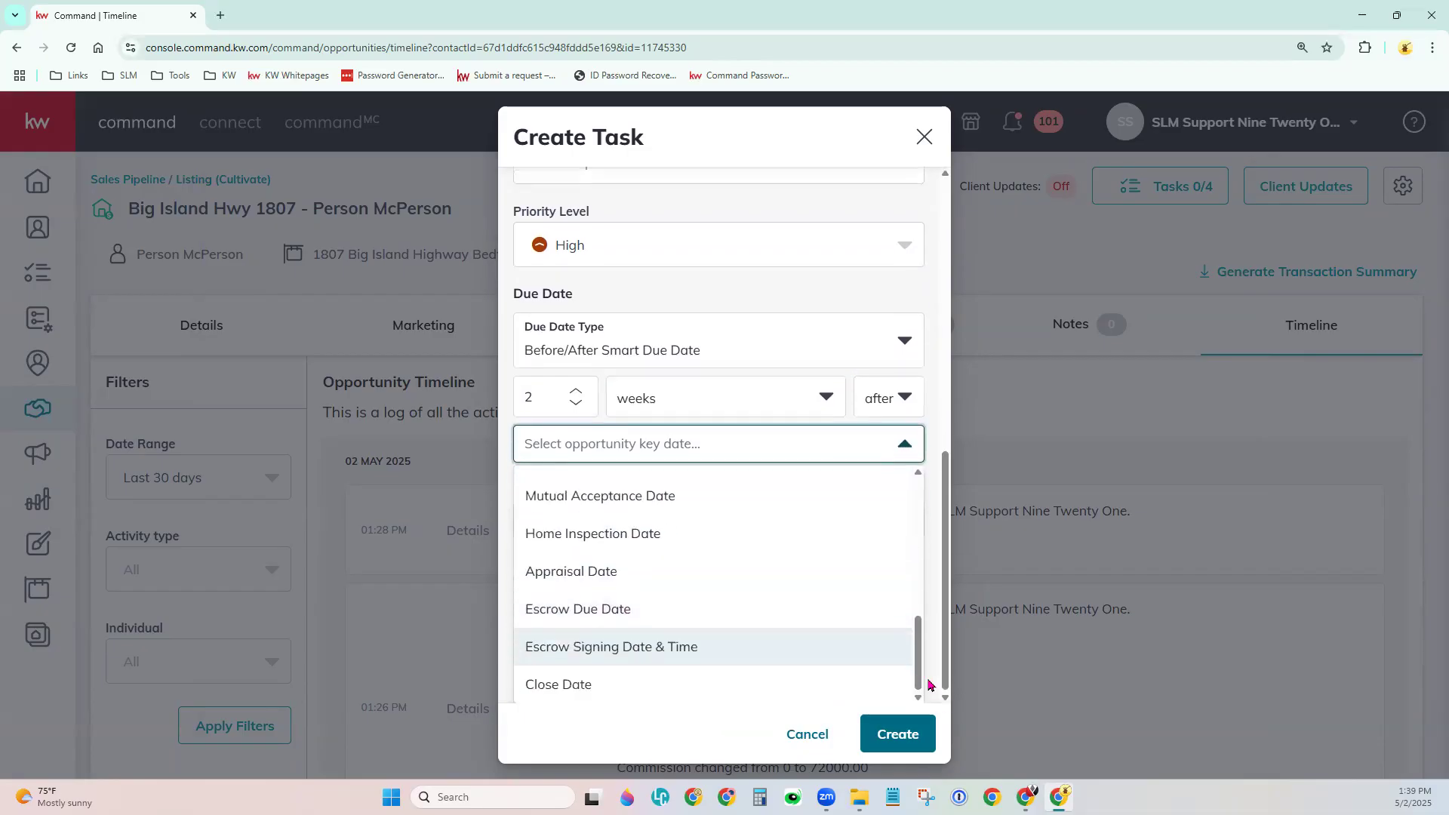
click(615, 684)
click(585, 505)
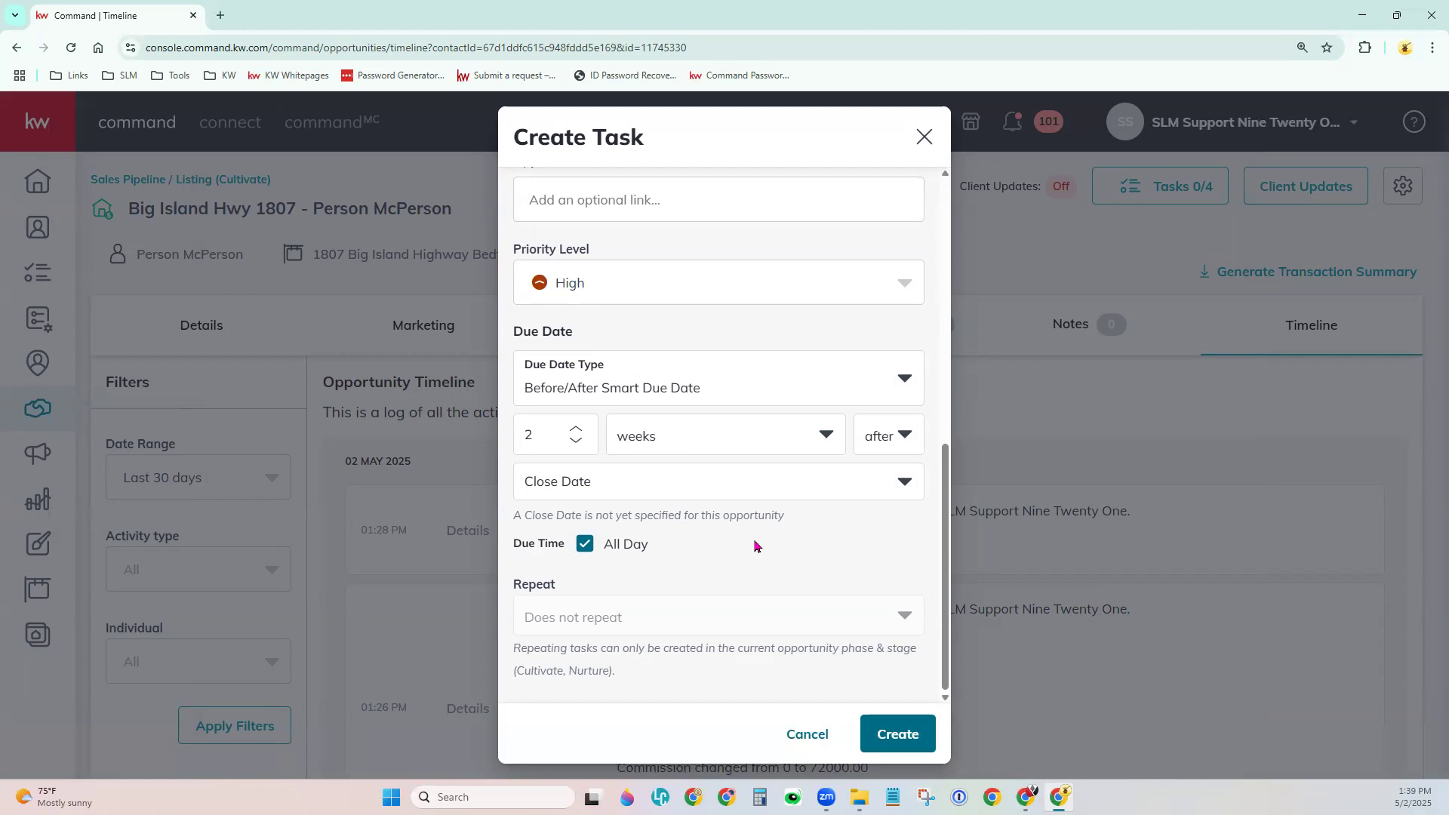
Create the task, confirm Follow Up Call under the Closed tab, and close the Tasks panel.
click(883, 743)
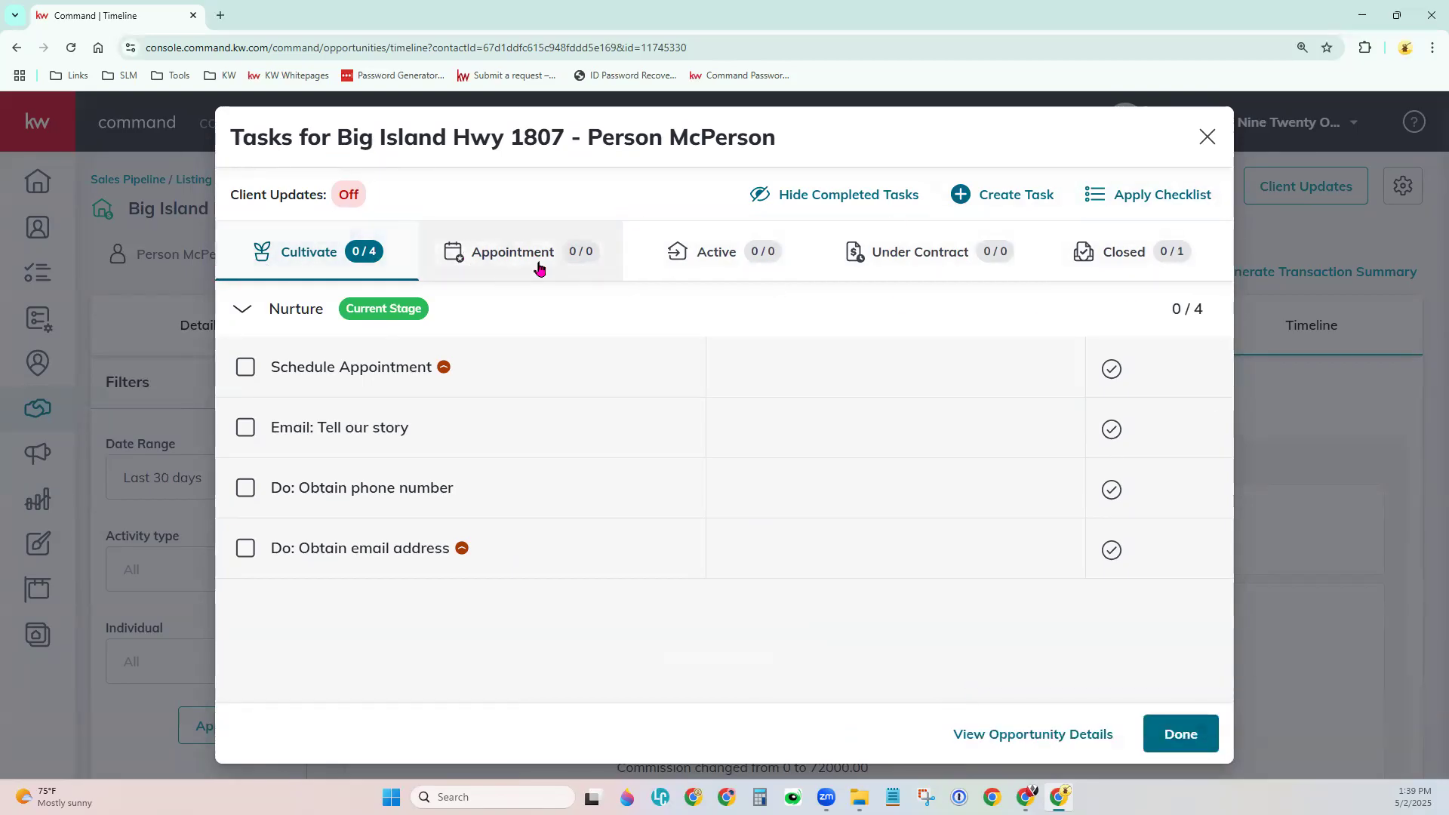
click(1139, 258)
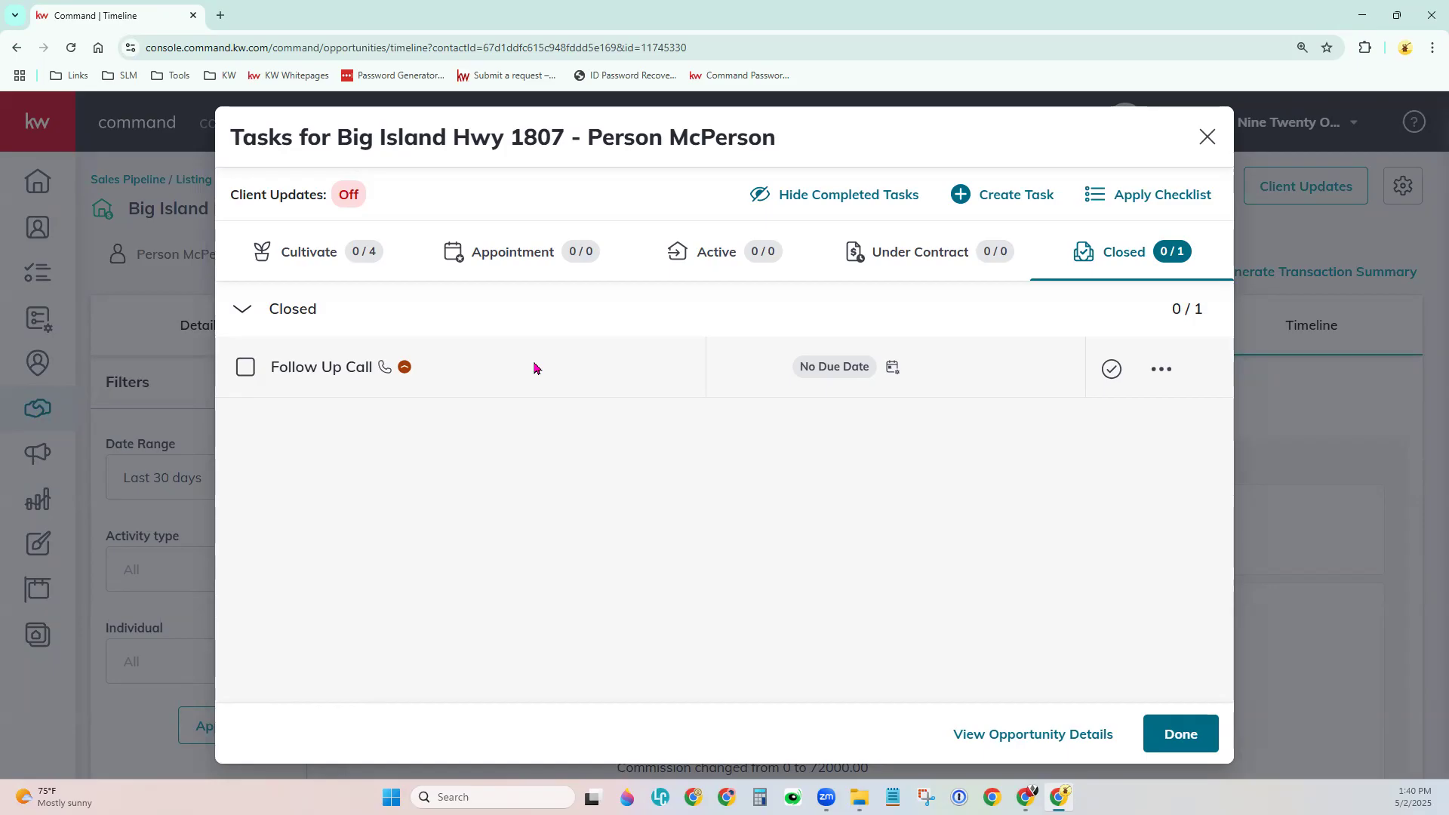
click(1314, 519)
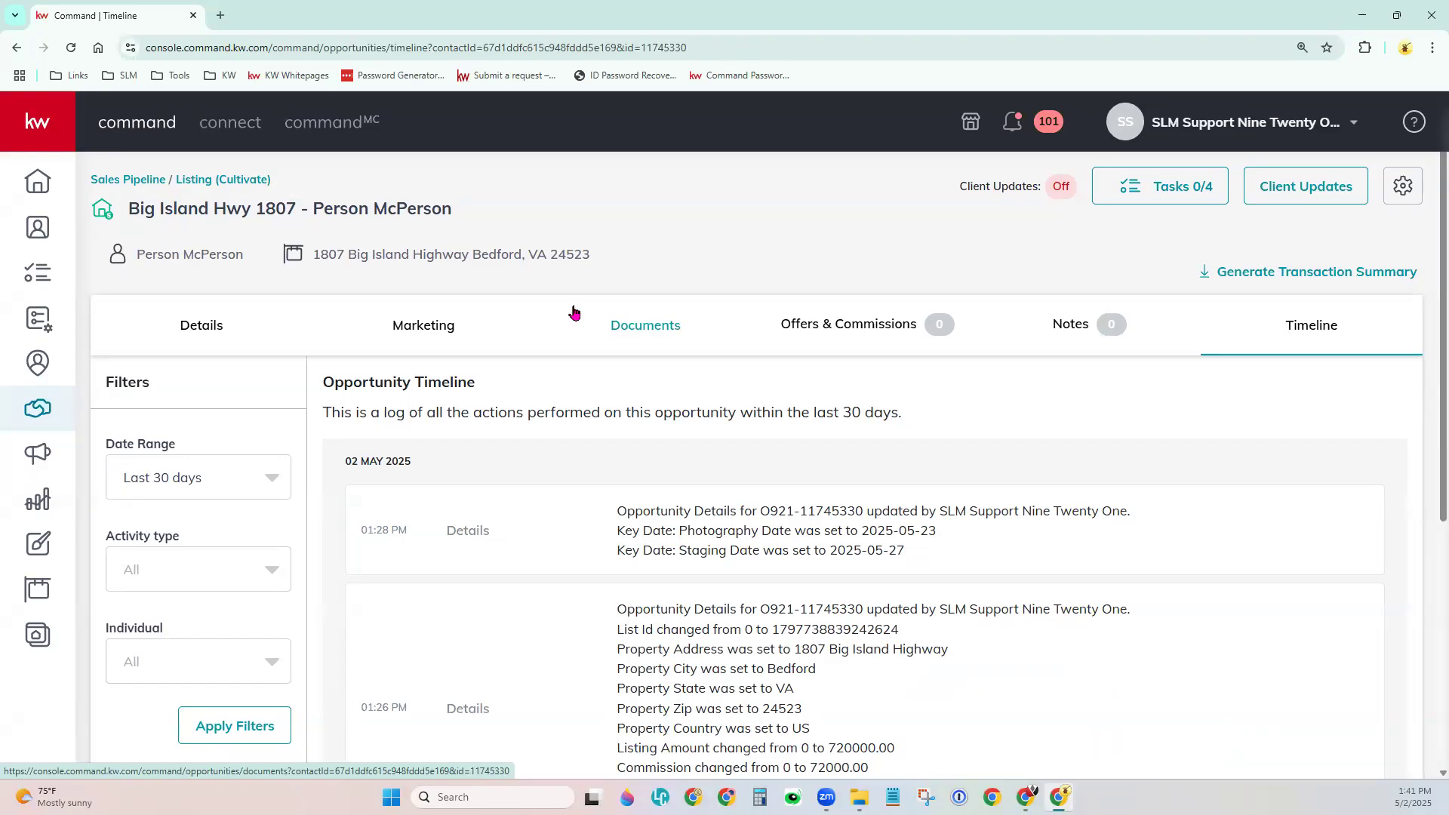
Go to the Opportunities pipeline: 2 Cultivate listings worth 720,000 and $72,000.00 potential income.
click(42, 412)
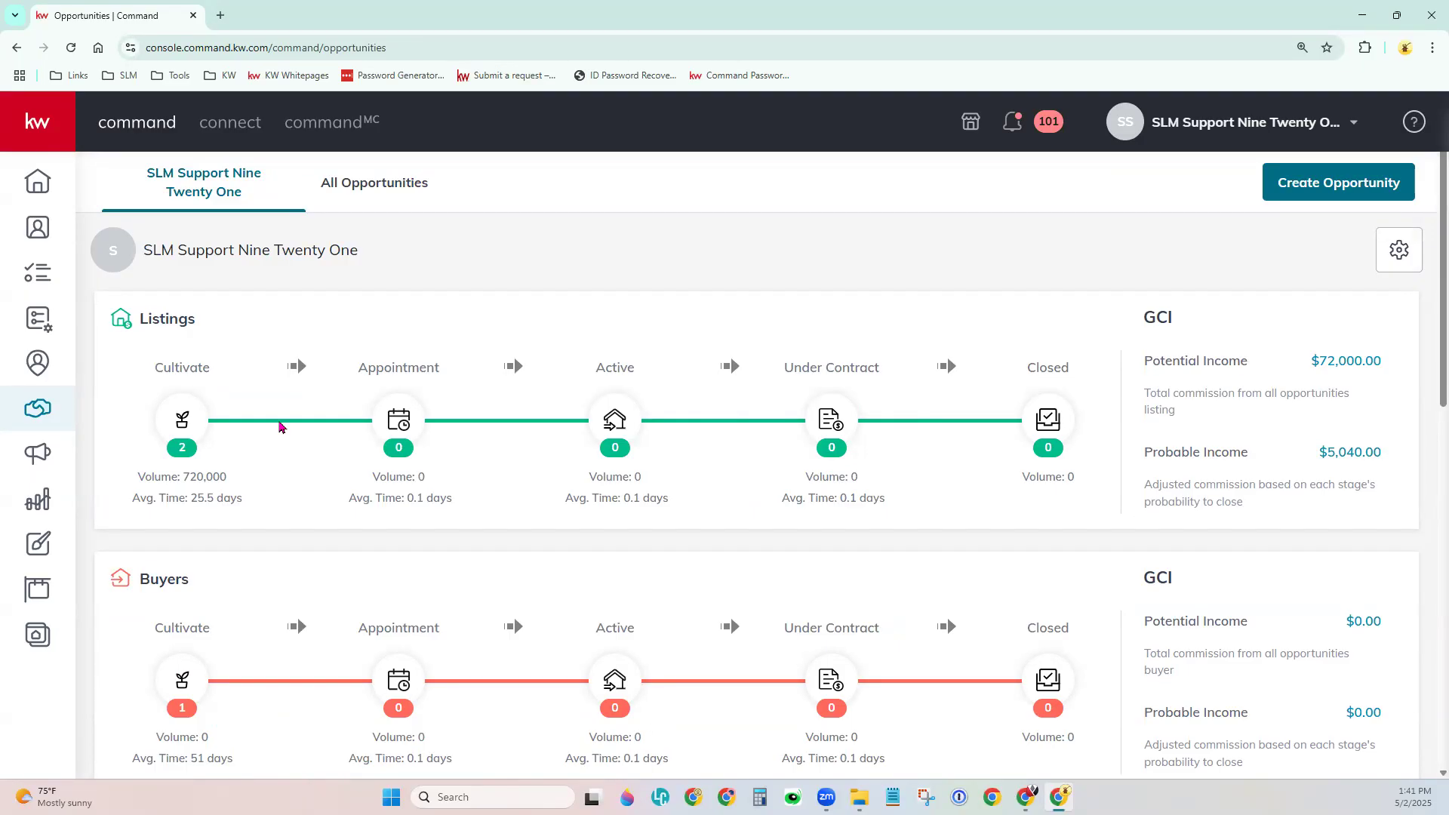
click(369, 195)
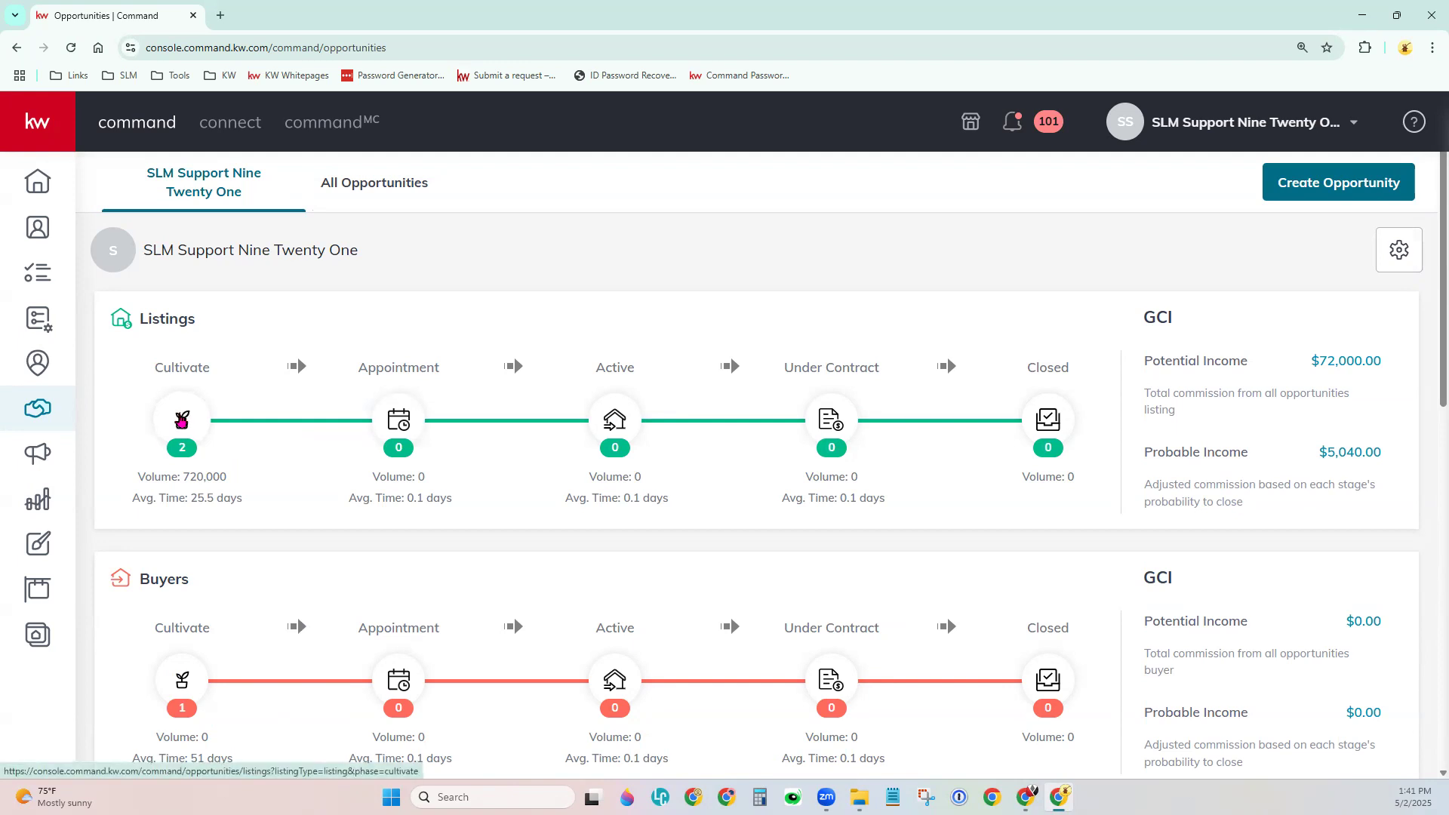
click(181, 420)
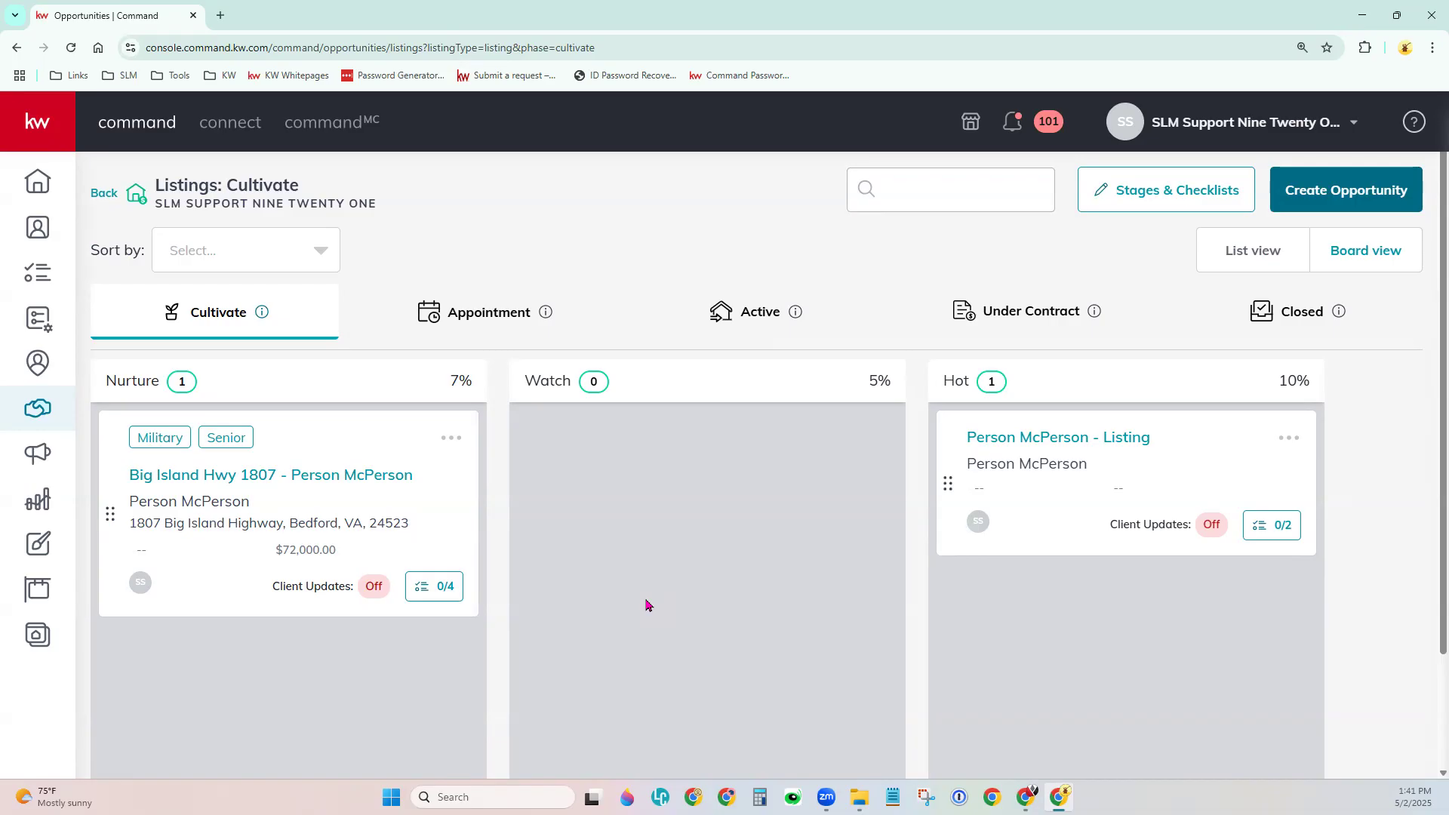
drag(222, 187, 296, 189)
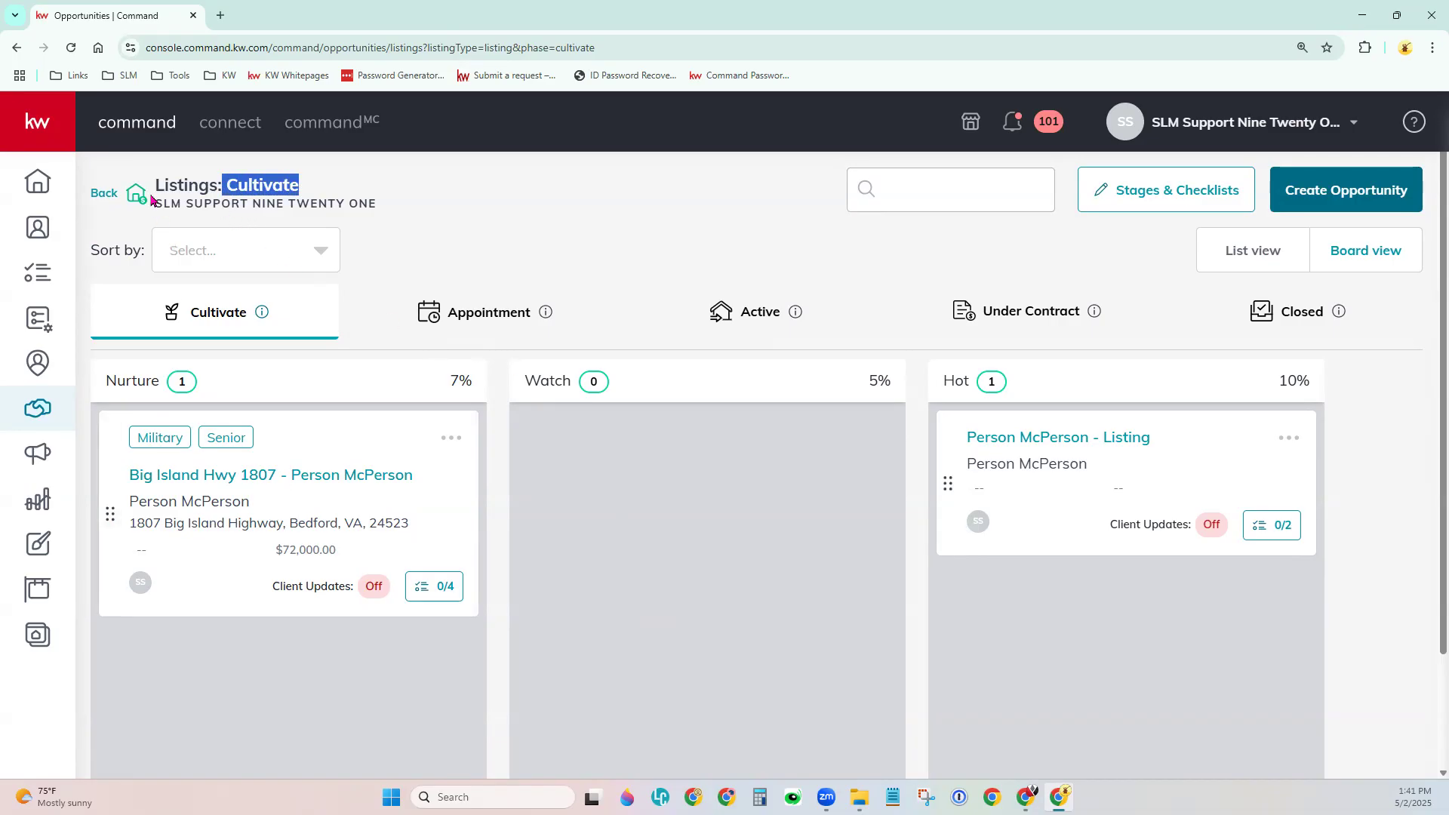
click(155, 194)
drag(155, 194, 305, 189)
drag(337, 442, 374, 483)
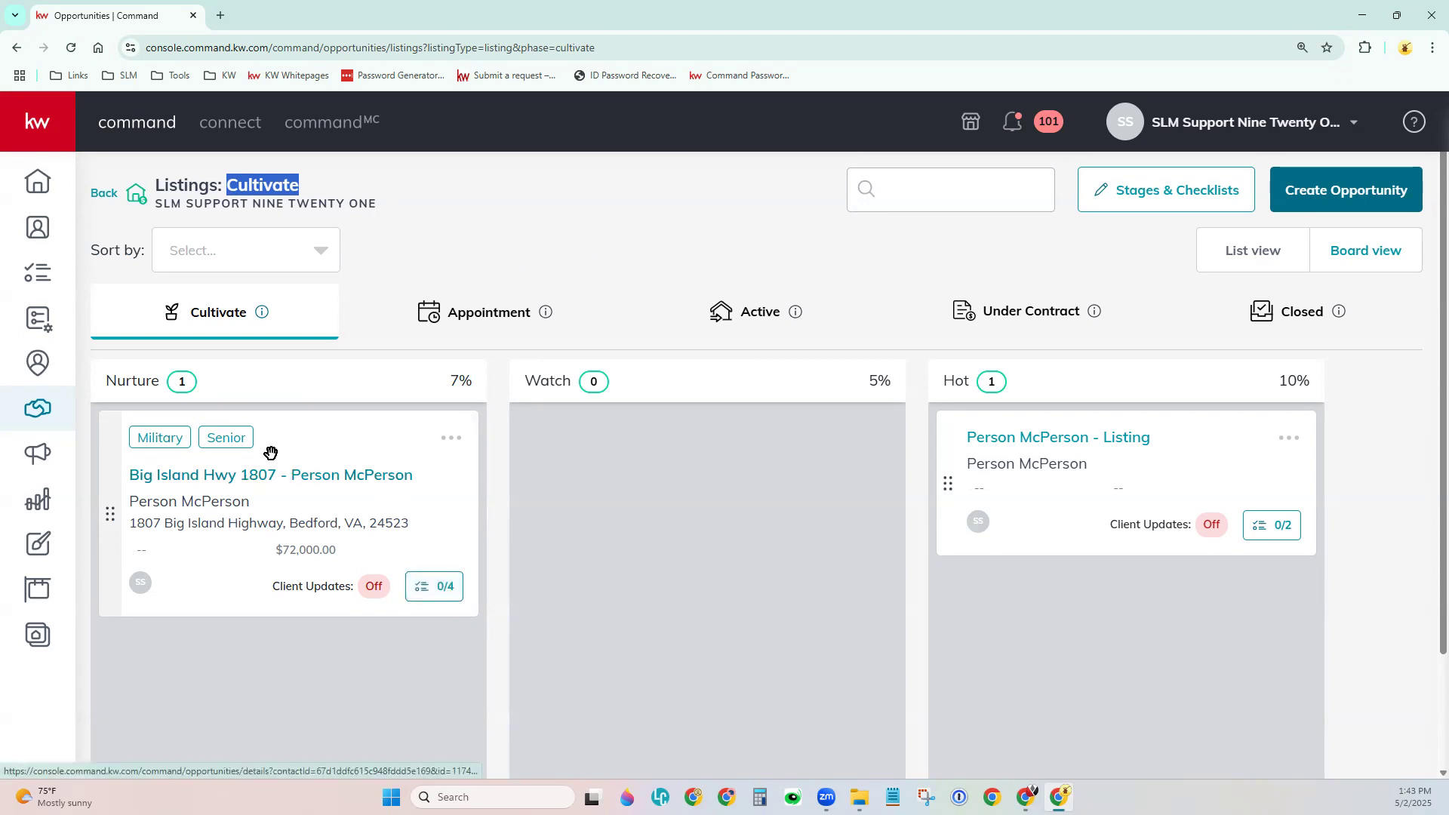
Browse the Appointment, Active and Under Contract phases, then return to Cultivate.
click(485, 305)
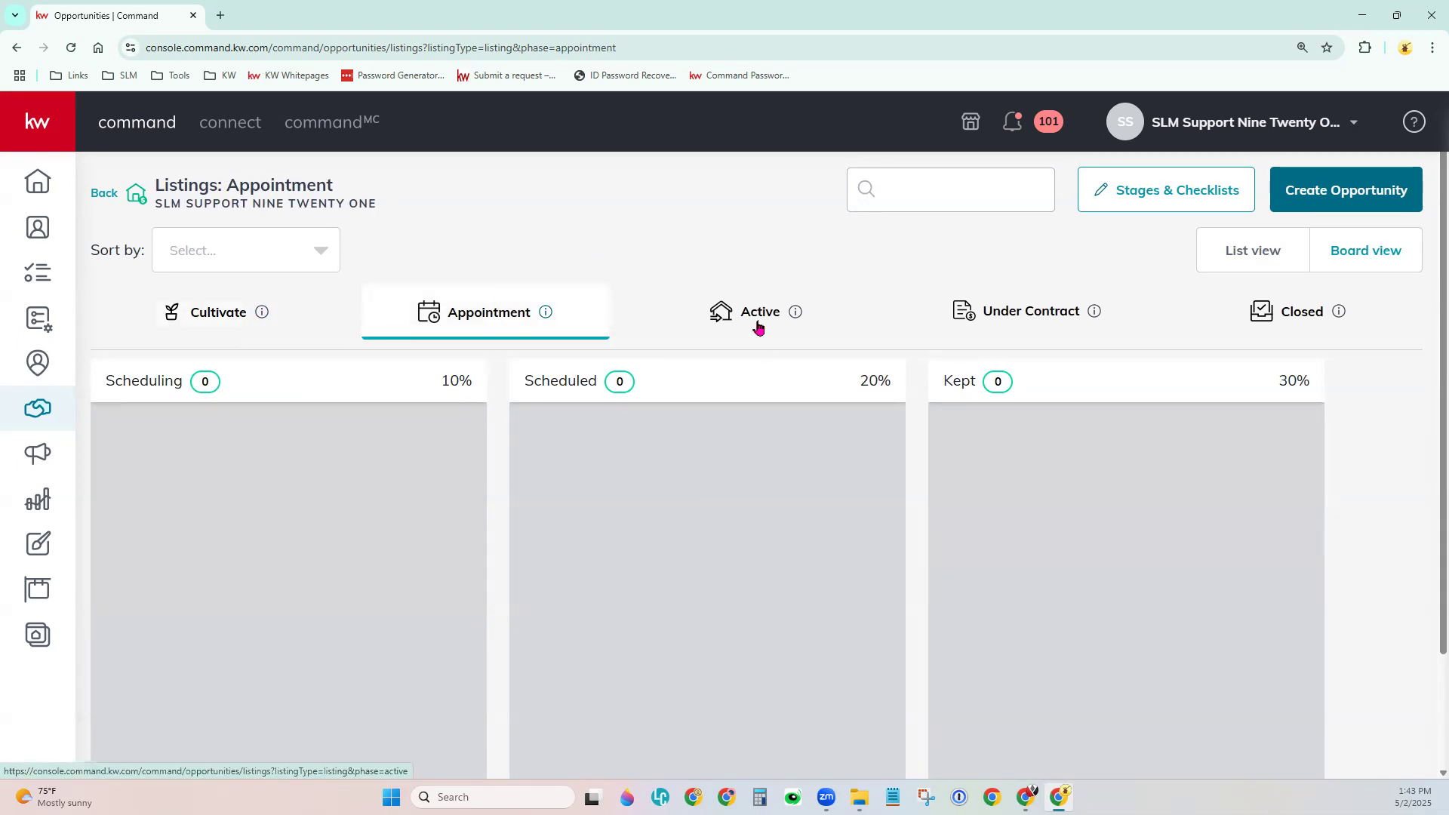
click(760, 327)
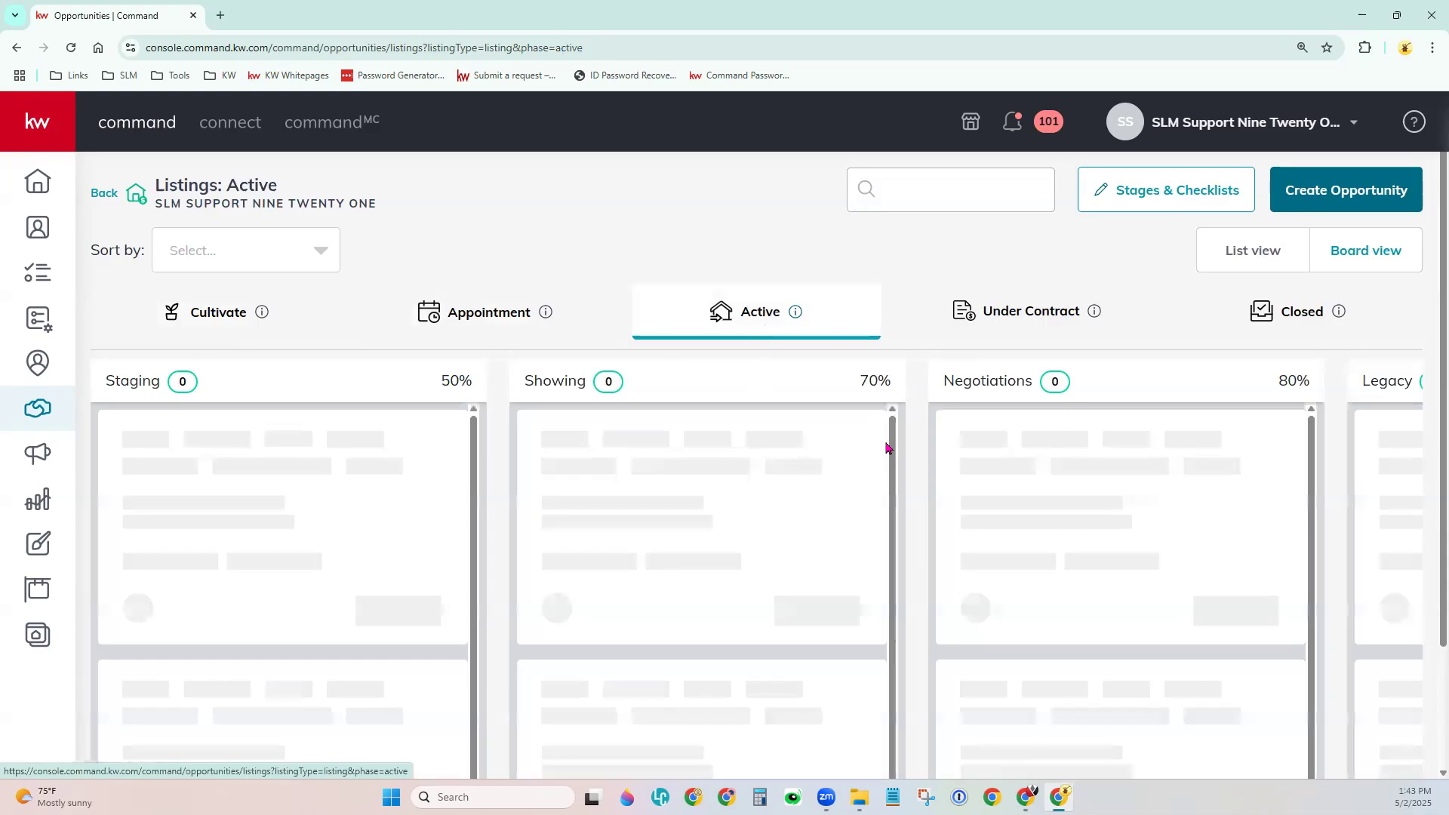
click(989, 332)
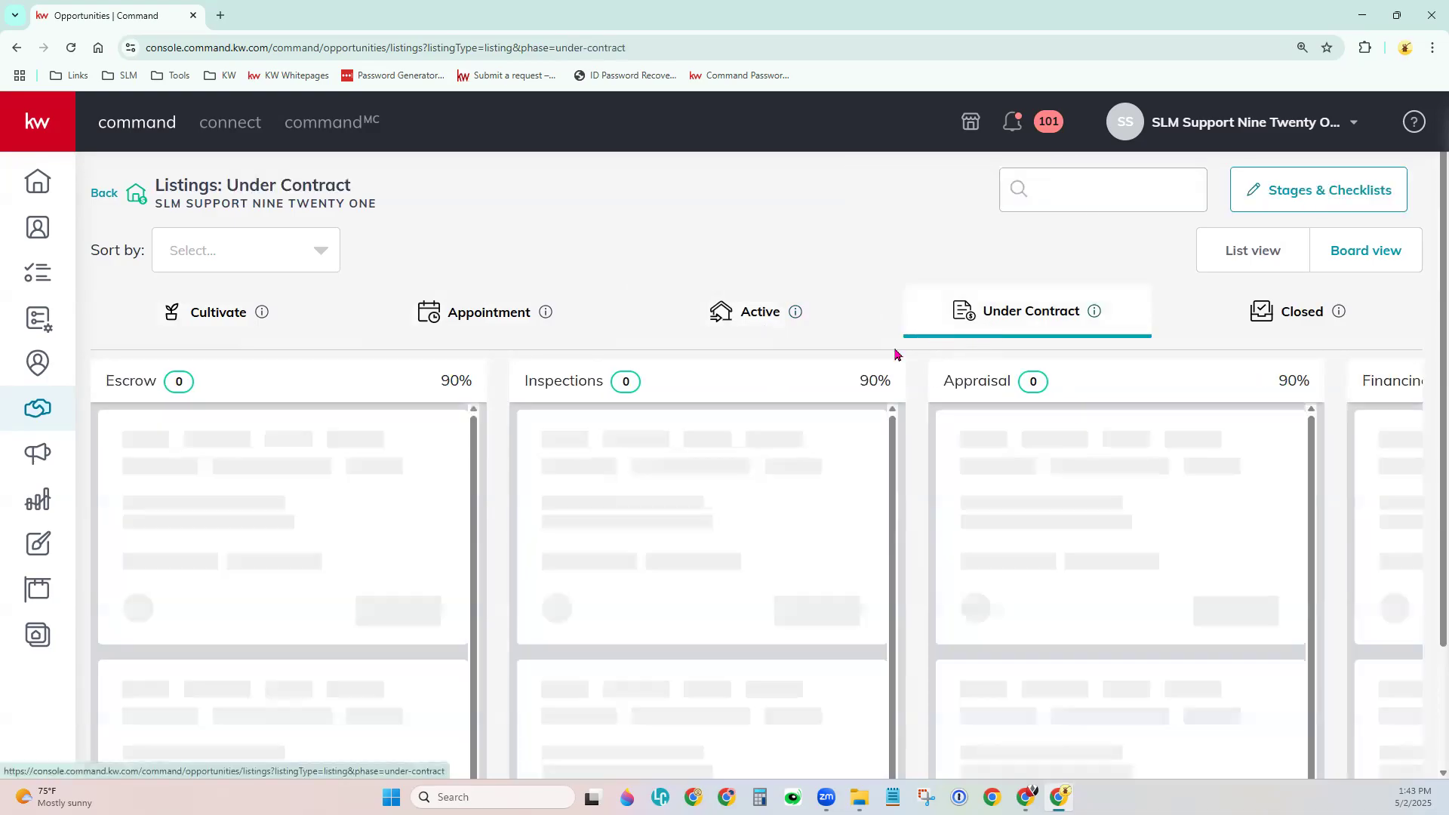
click(217, 314)
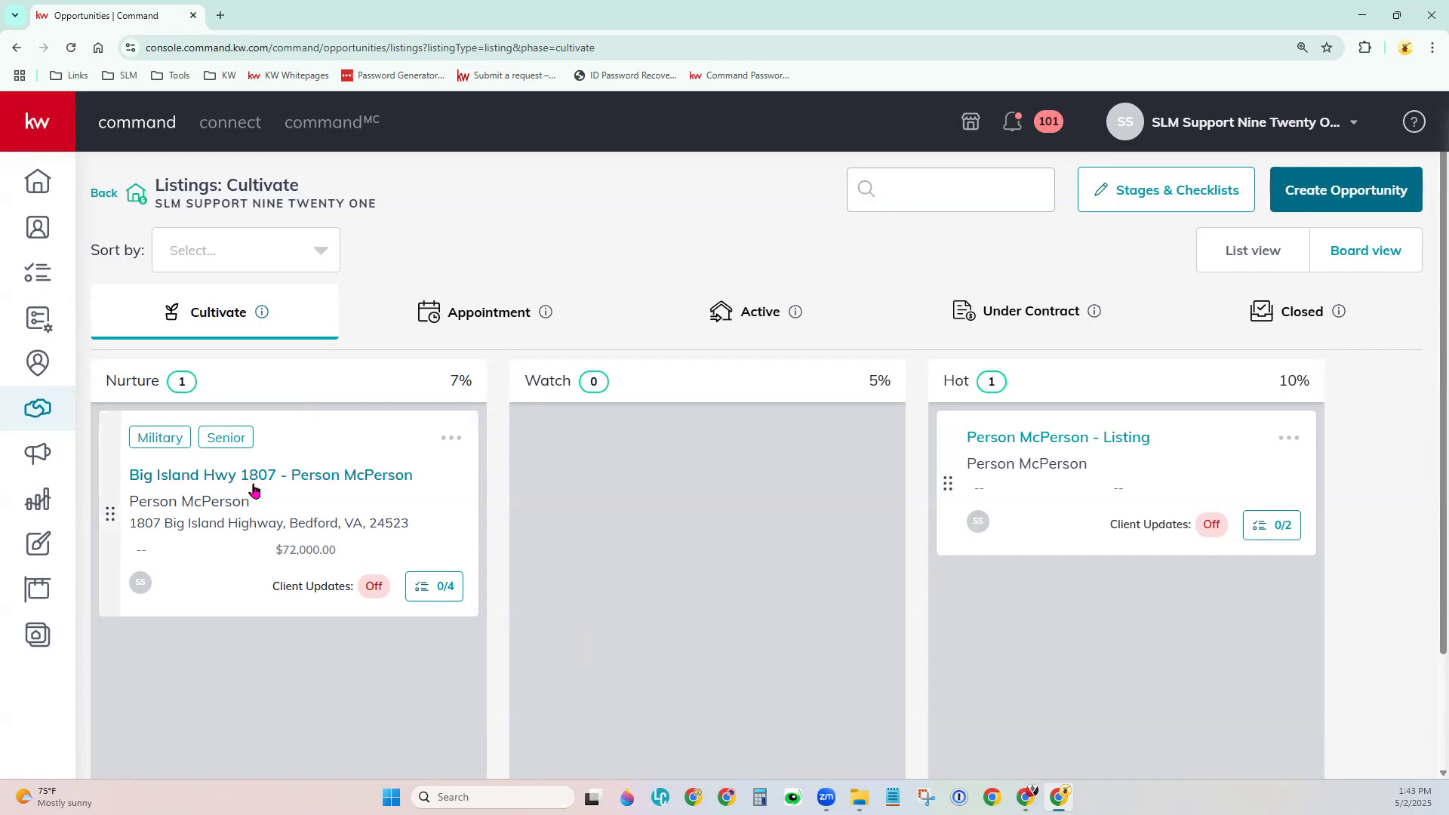
drag(113, 502, 599, 384)
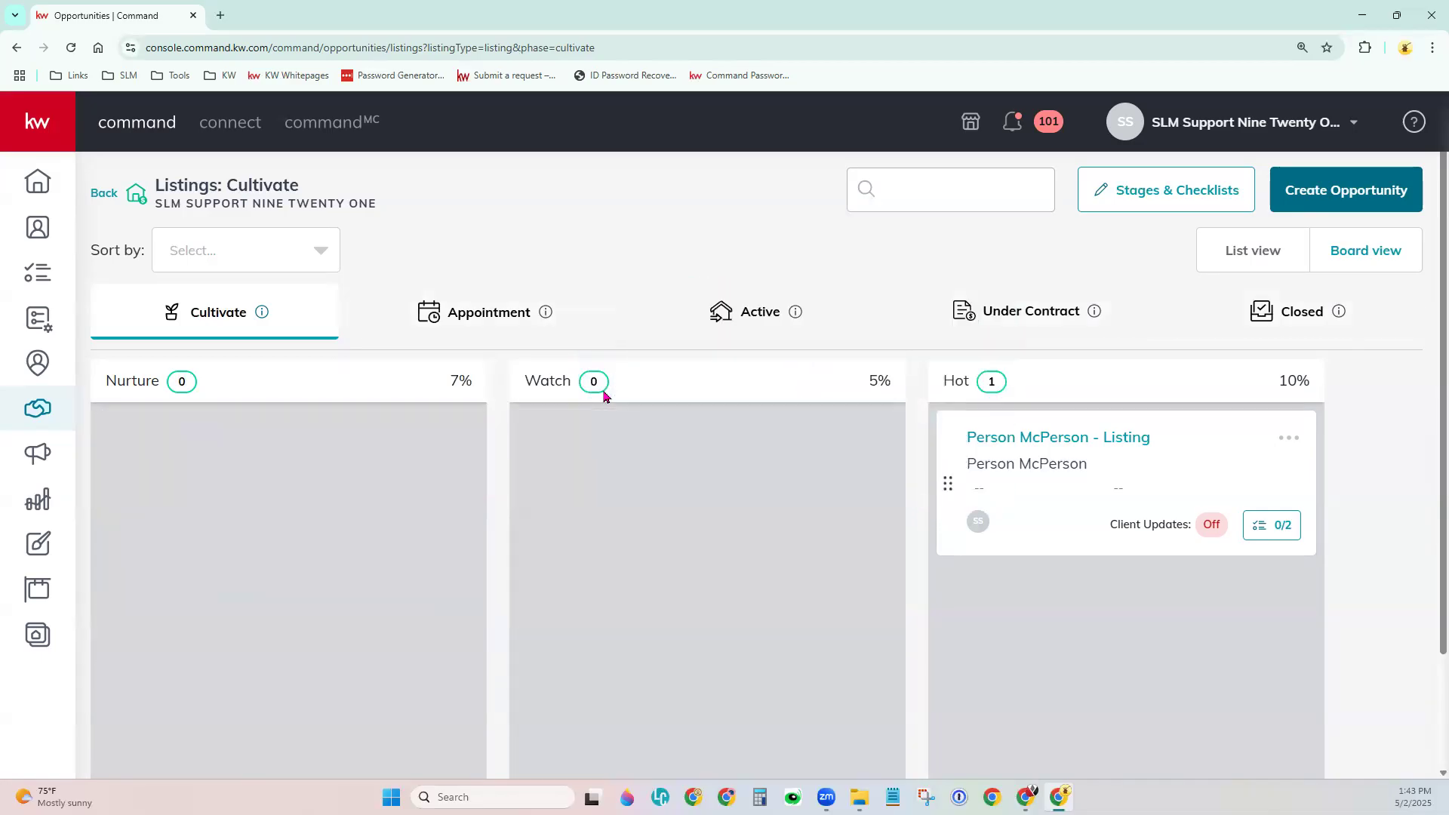
click(778, 314)
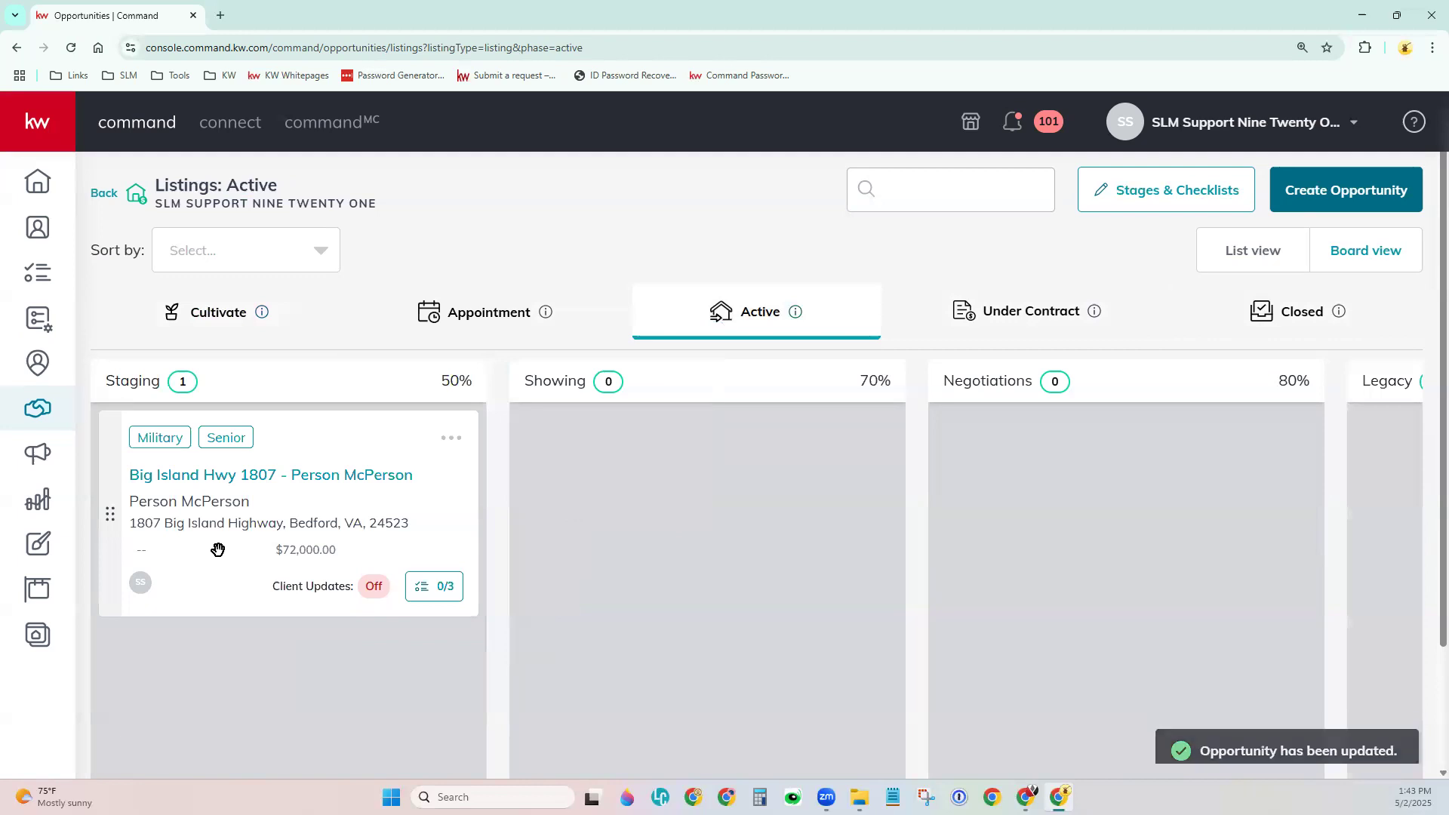
drag(155, 502, 949, 513)
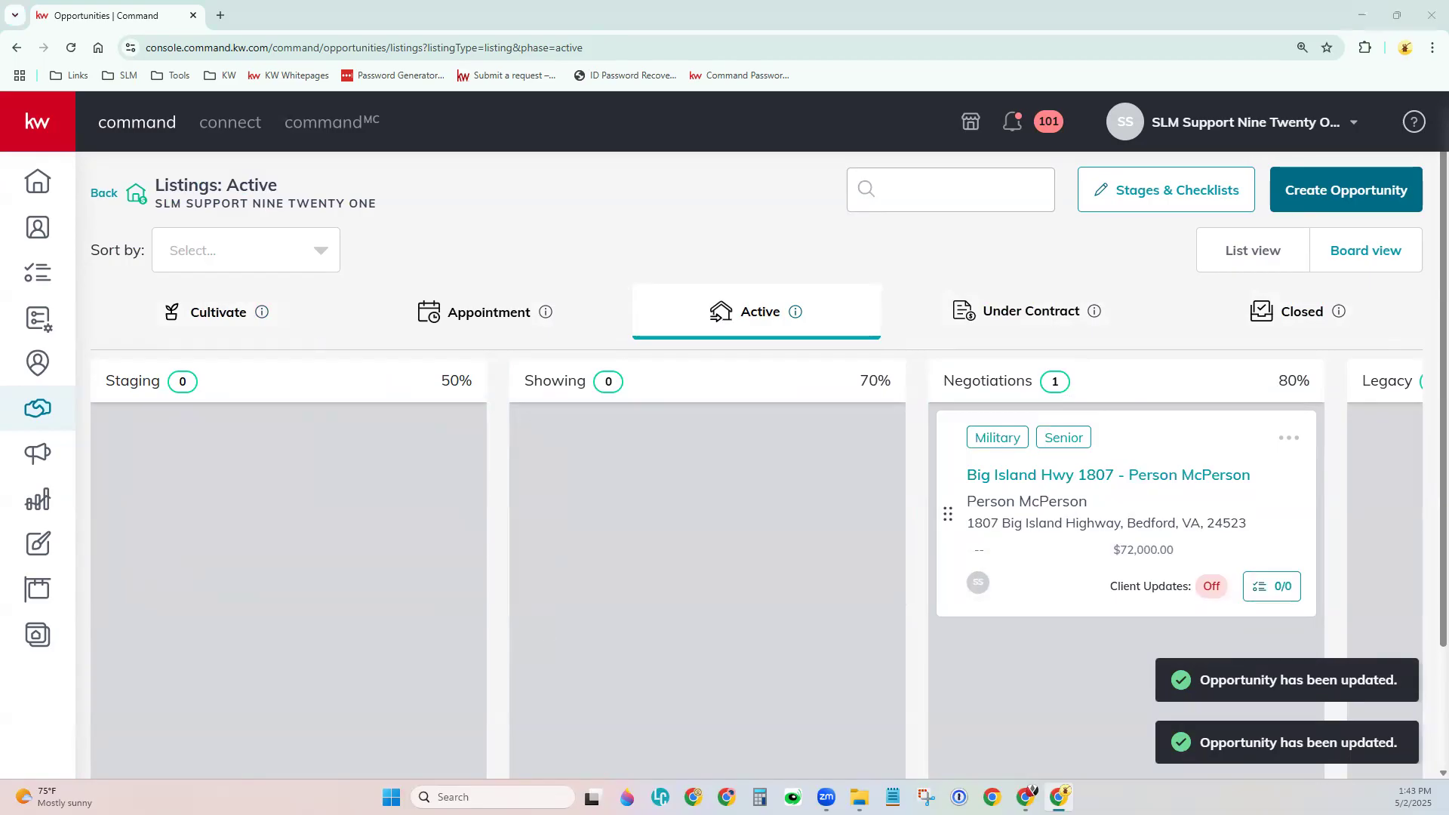
drag(1029, 495, 105, 370)
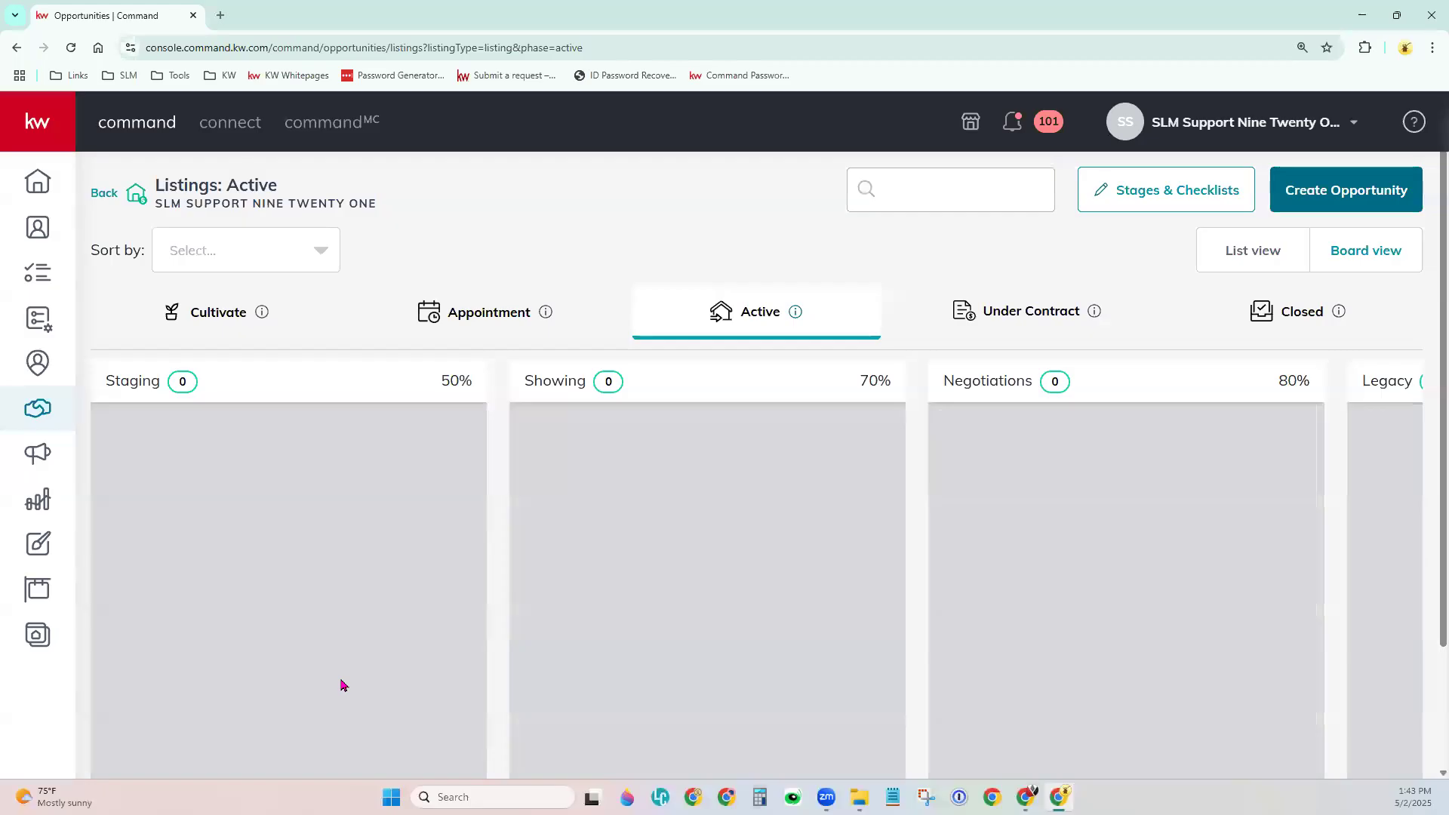
click(214, 312)
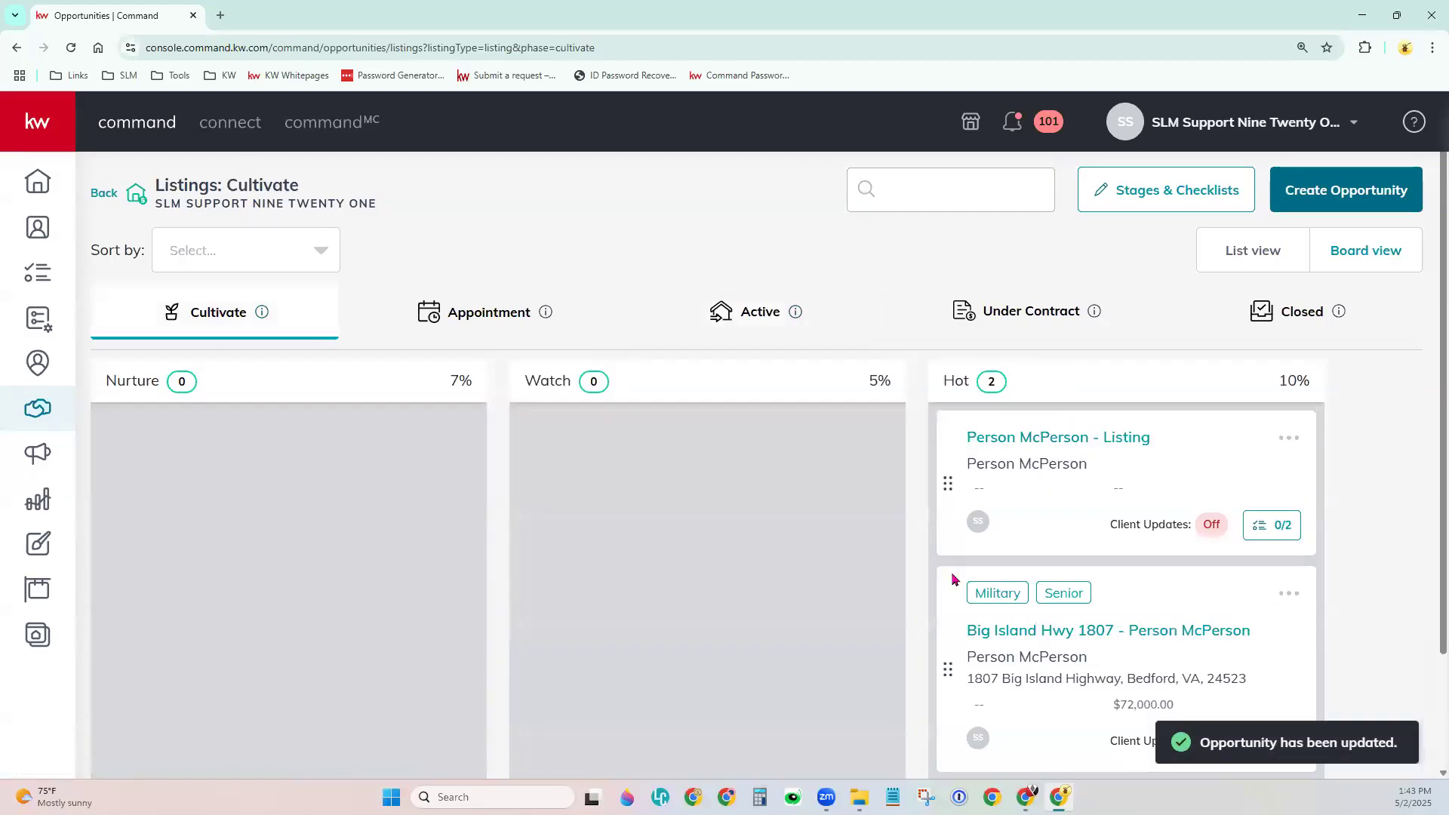
drag(1003, 654, 161, 534)
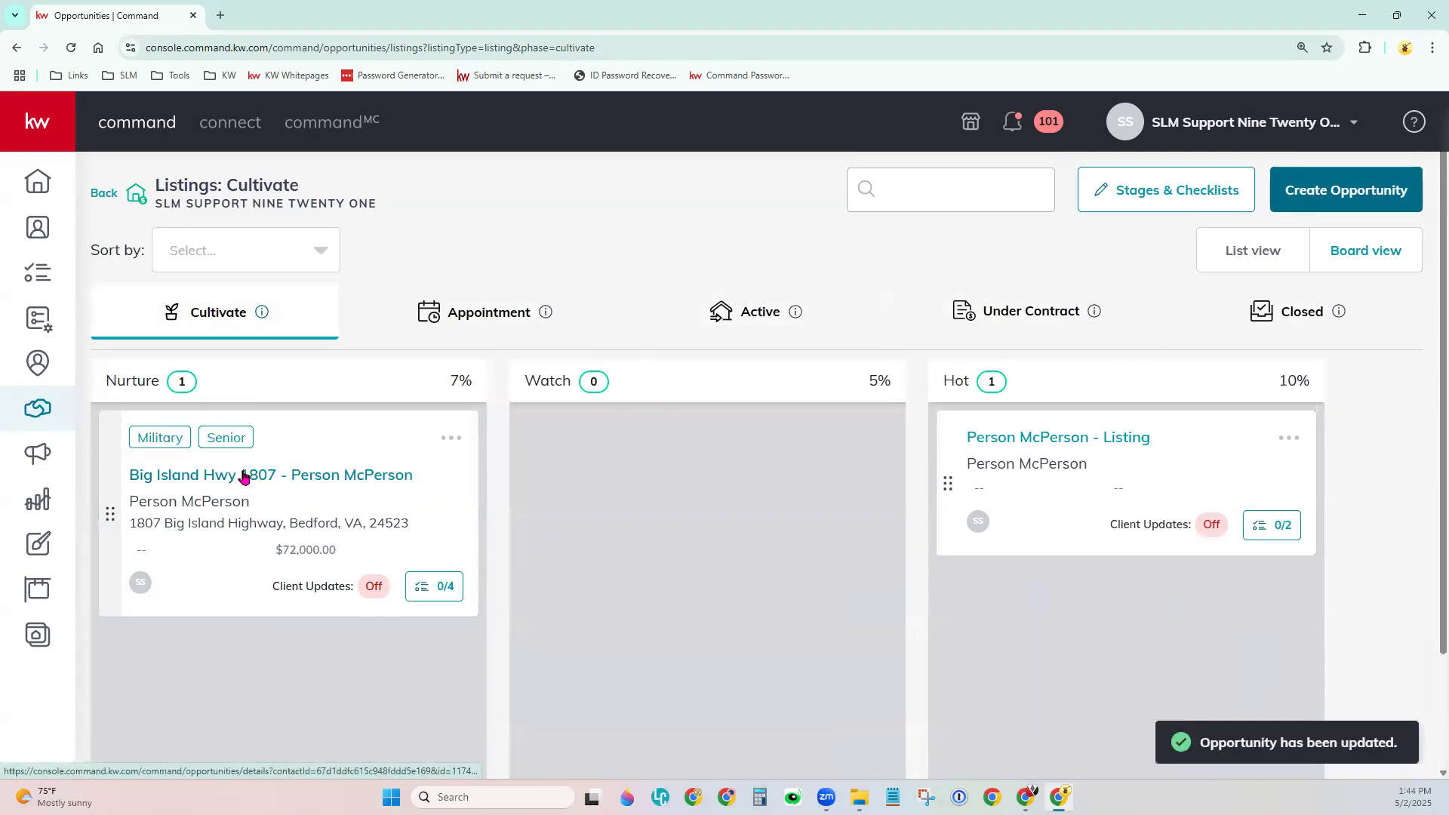
click(244, 476)
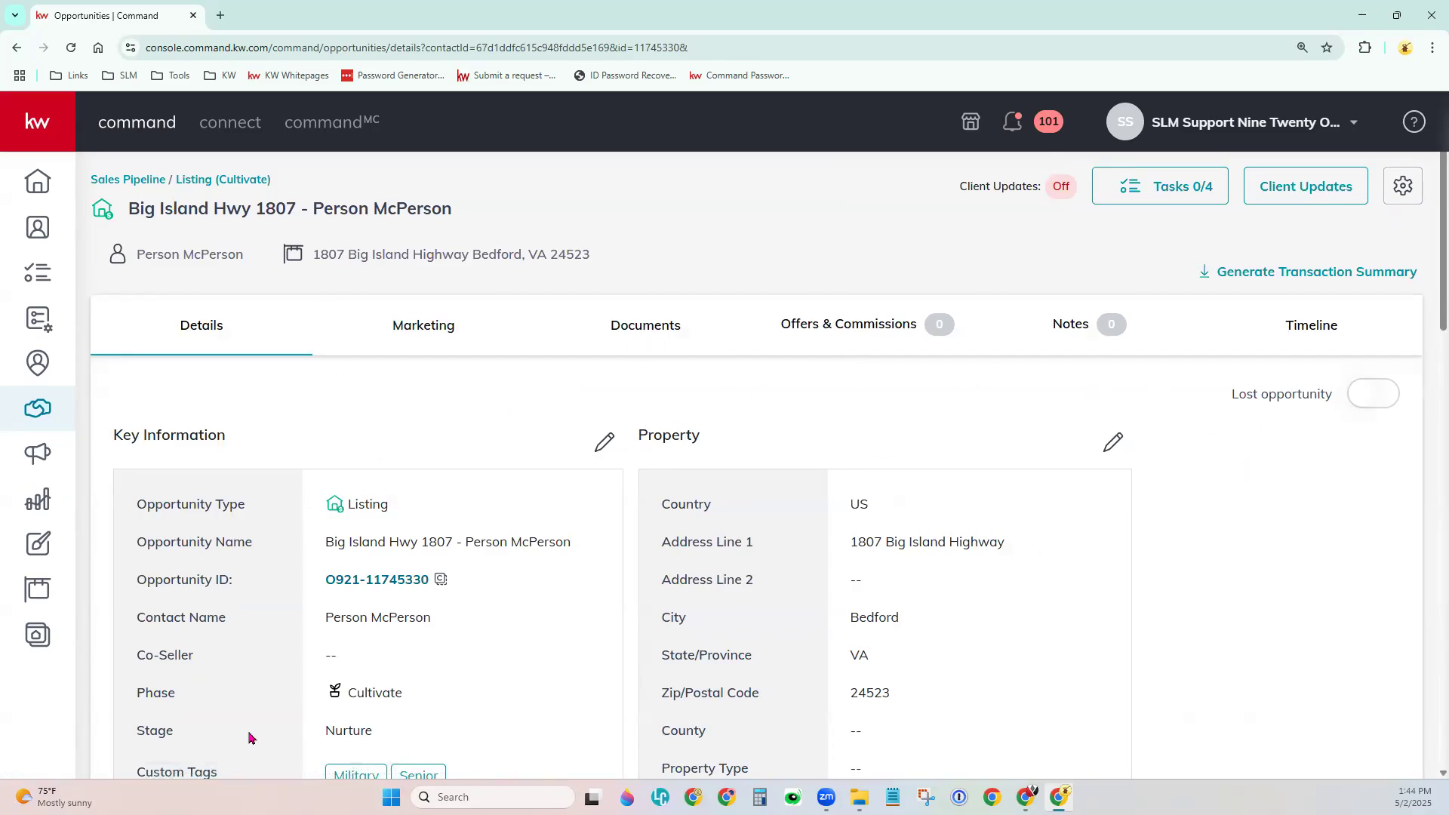
click(226, 185)
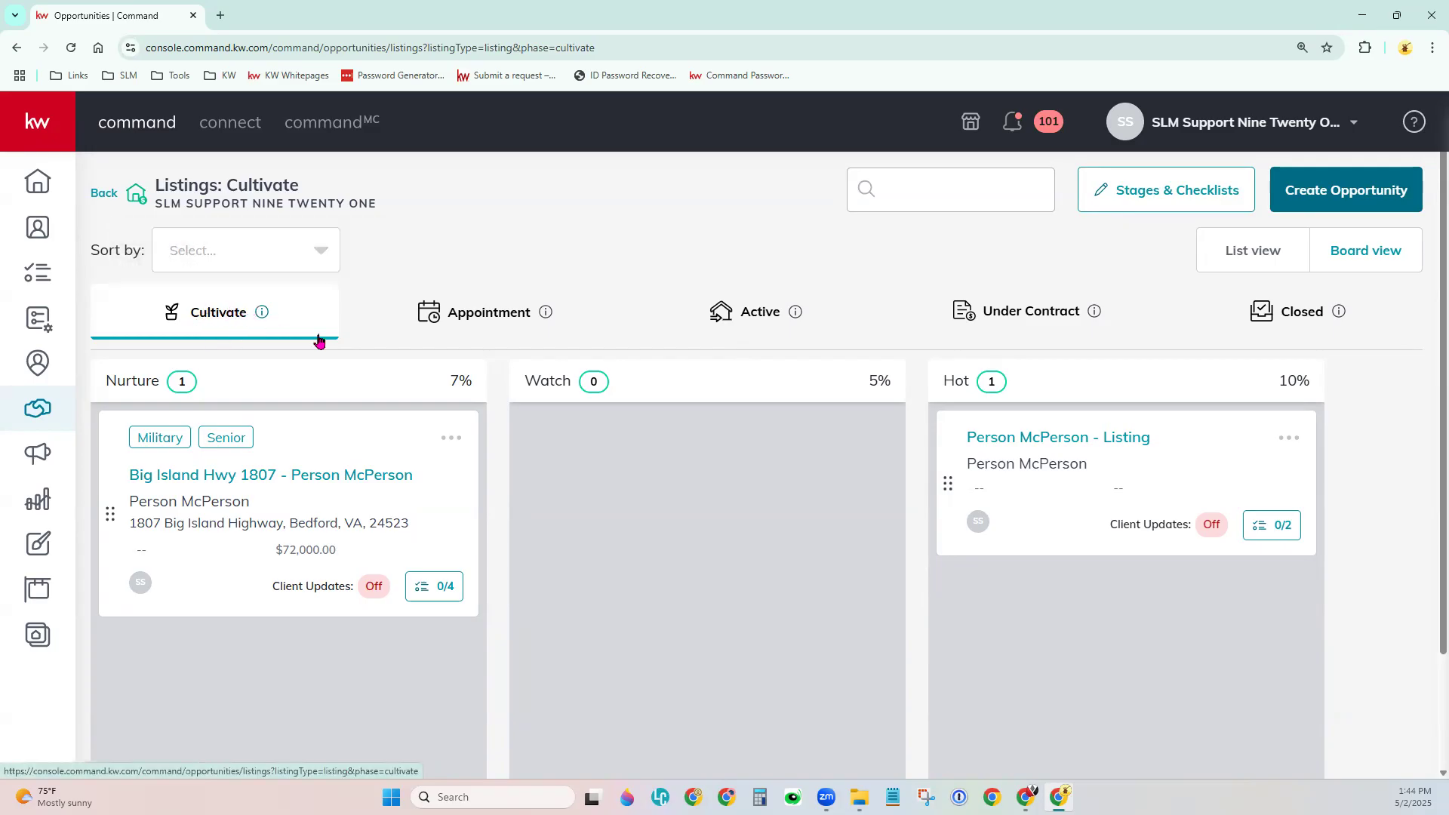
In Edit Cultivate Stages, reorder to Watch (5%), Nurture (7%), then Hot (10%).
click(1182, 192)
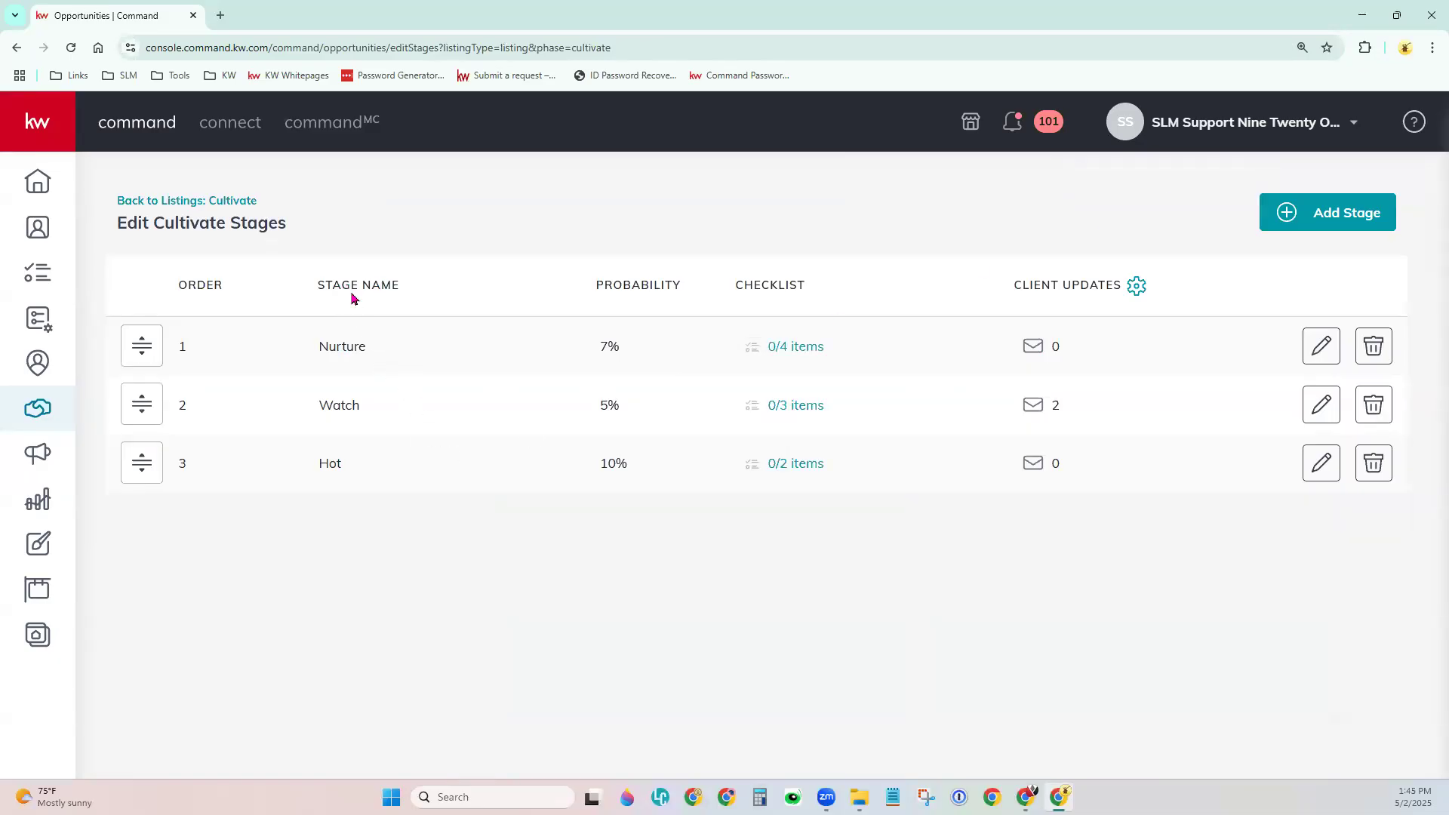
drag(718, 293, 829, 289)
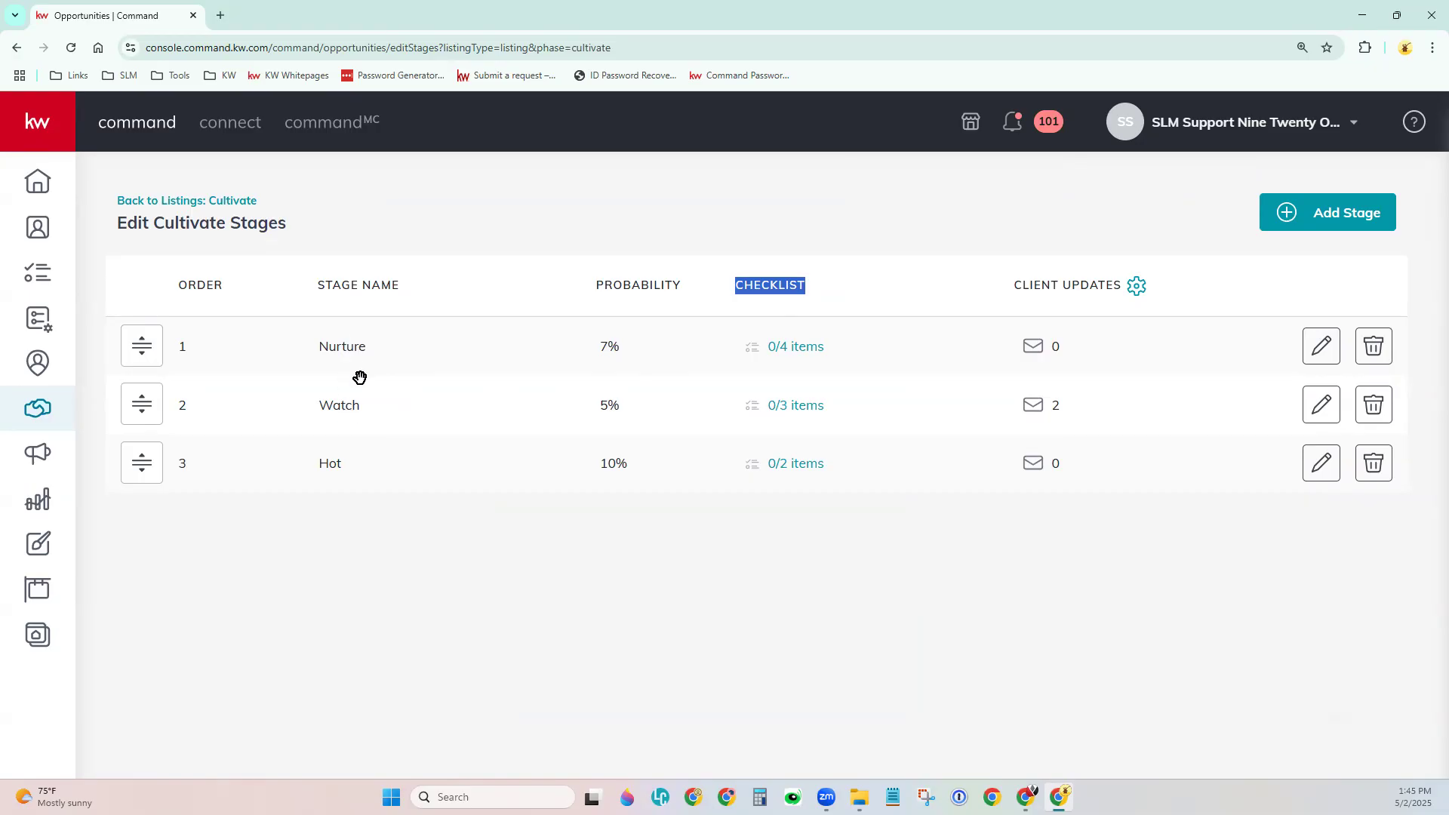
click(347, 507)
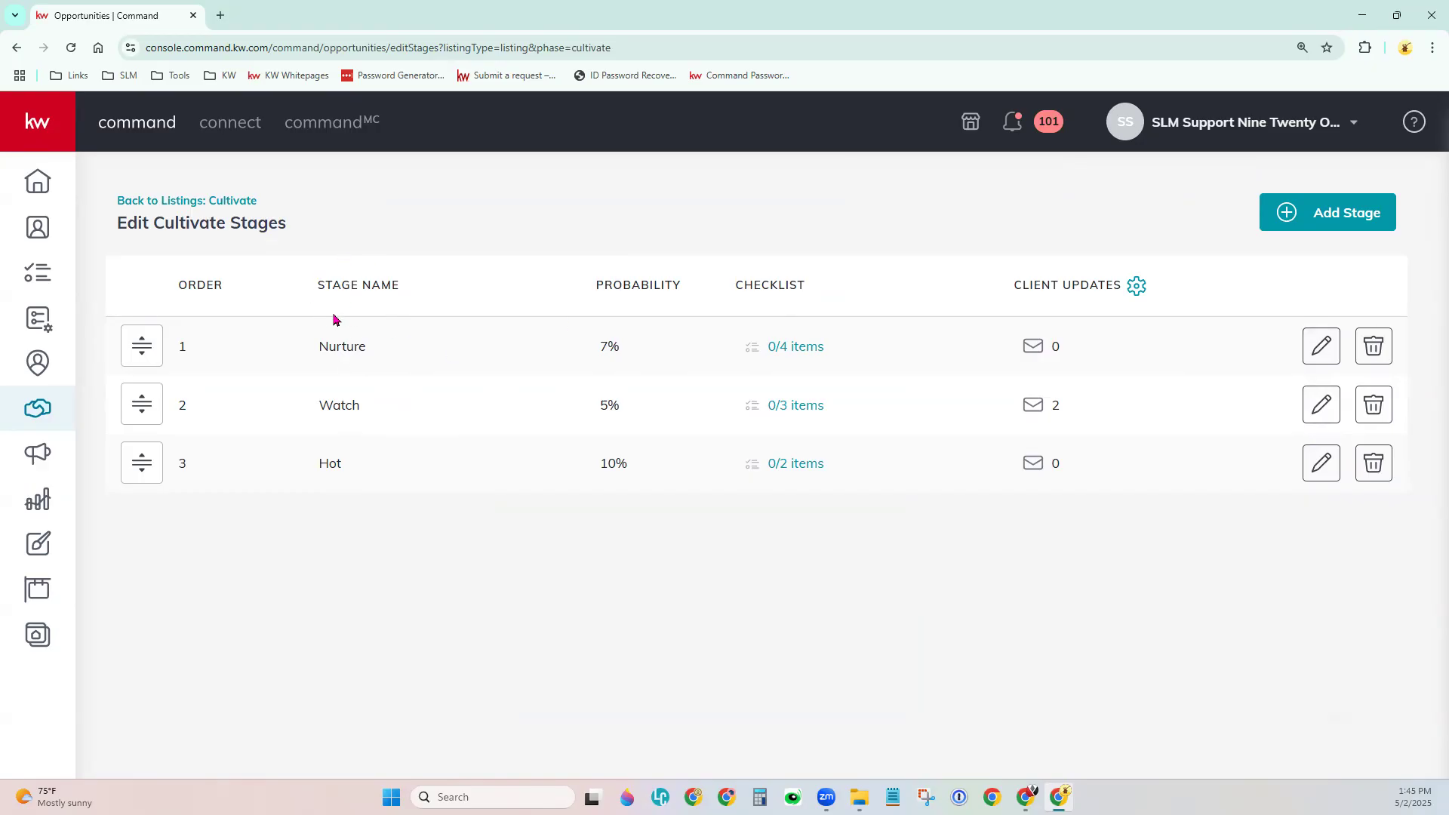
drag(139, 406, 145, 477)
drag(144, 406, 195, 373)
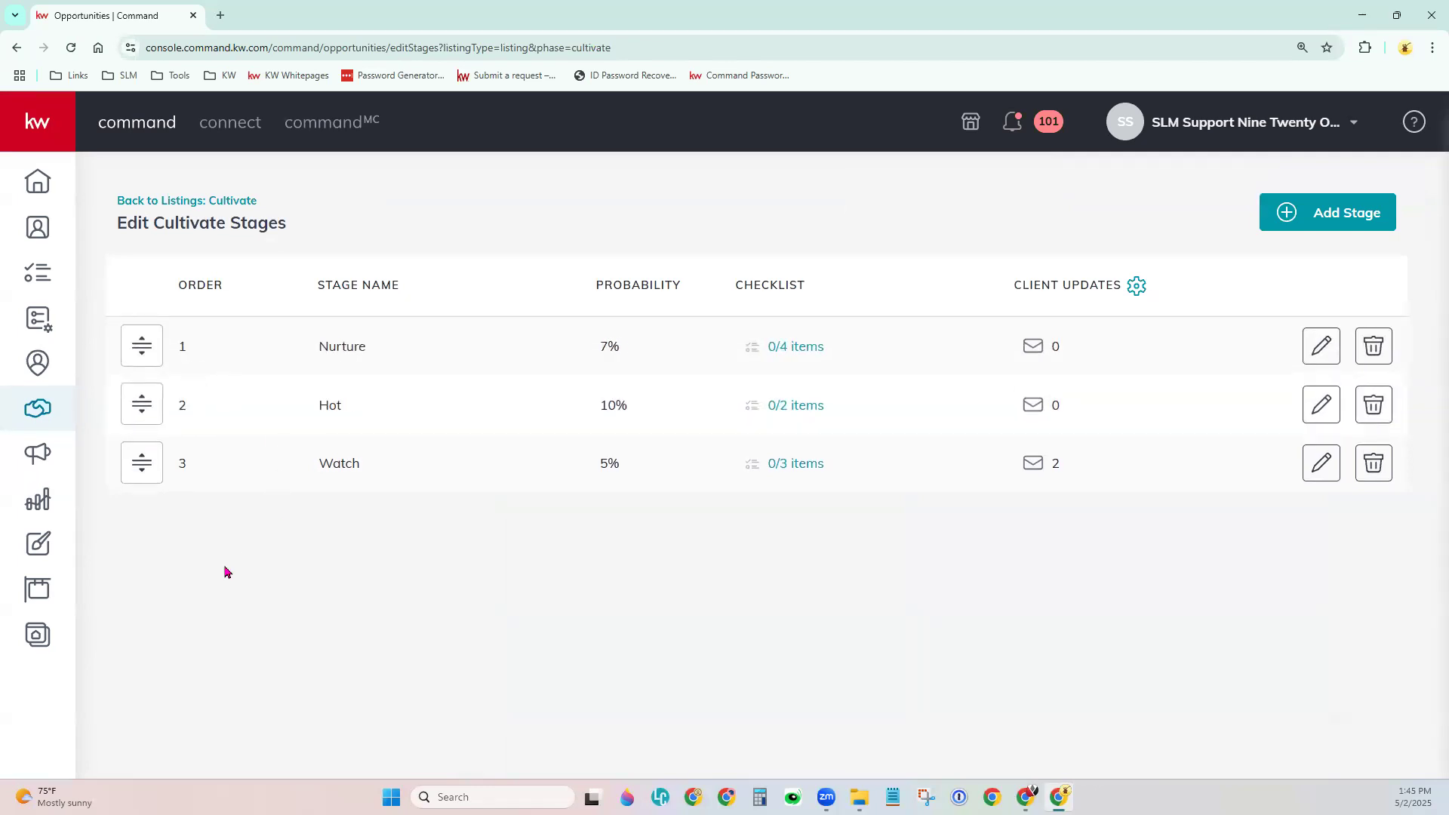
drag(151, 469, 191, 349)
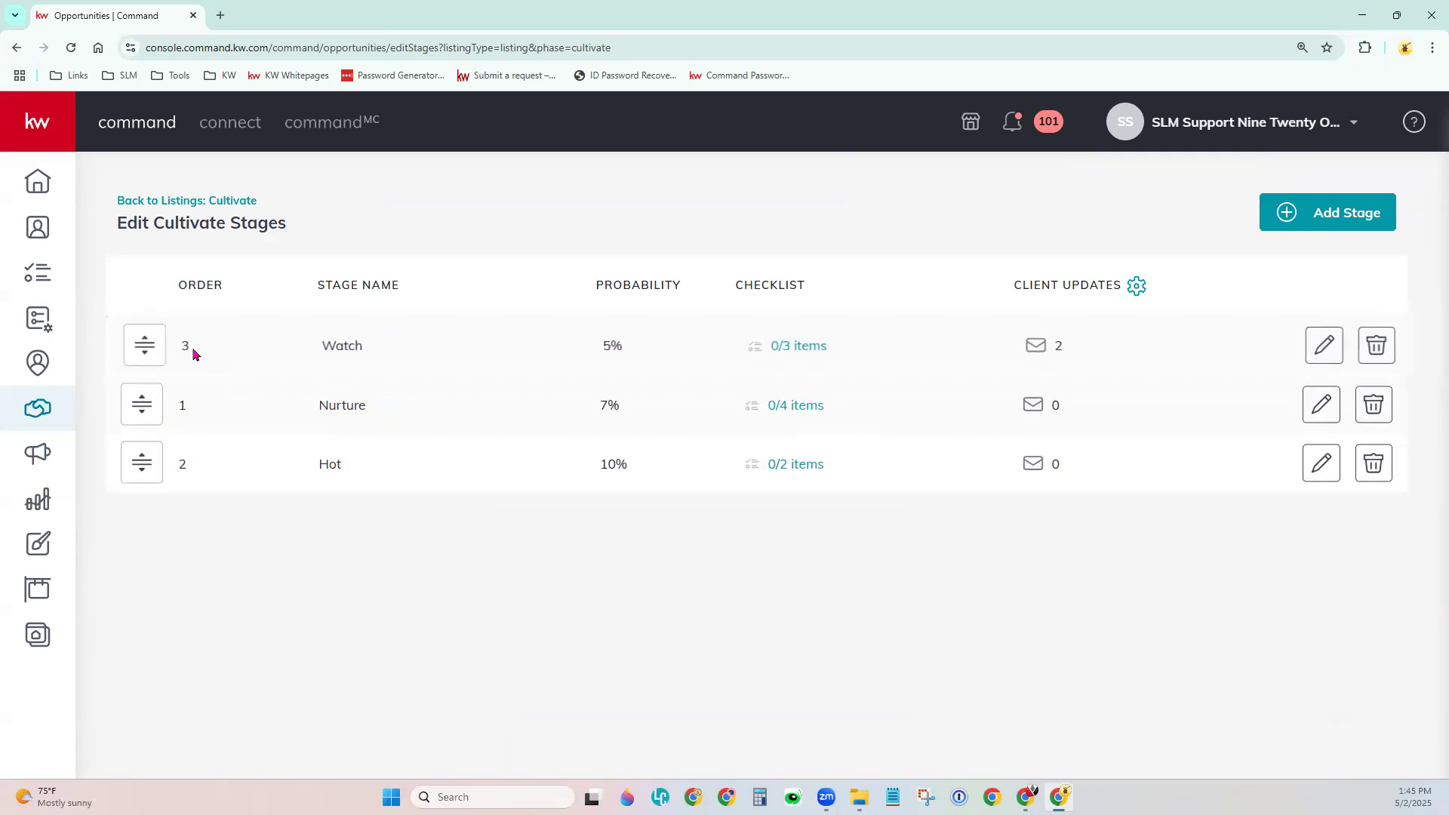
Open the Watch checklist, move Gather Contact's Email to the top, and switch to Sheets.
click(822, 357)
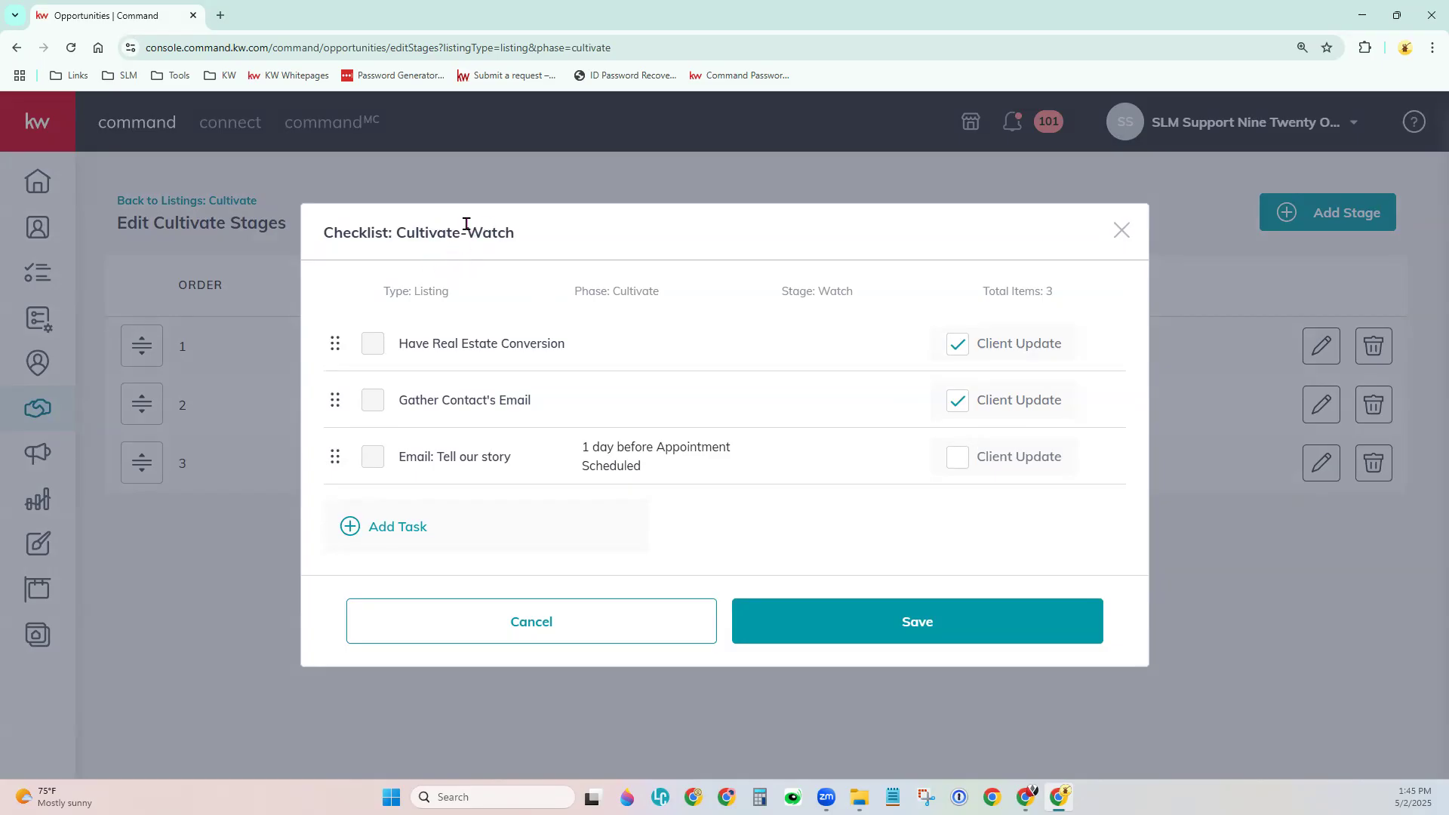
drag(466, 224, 521, 236)
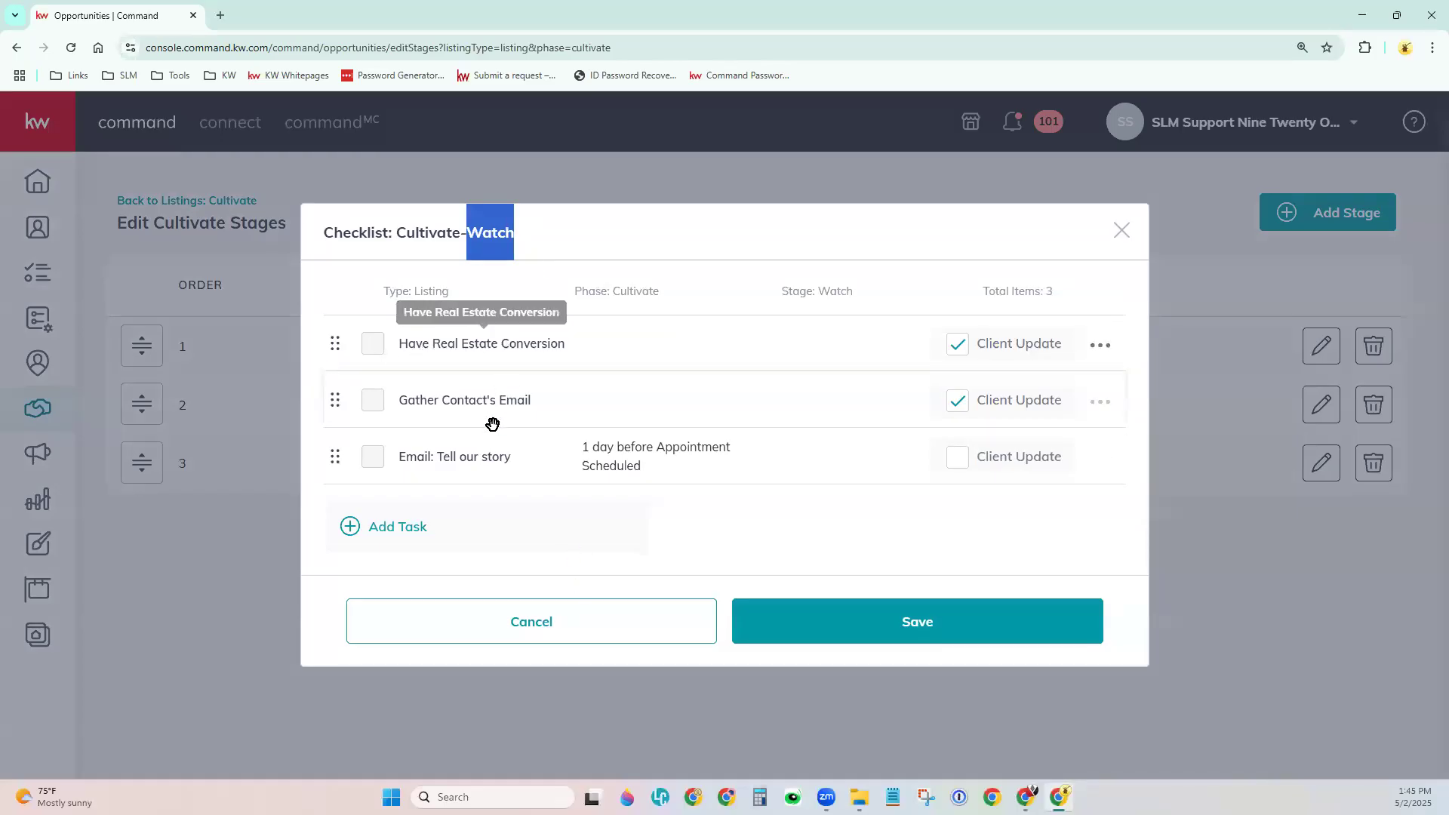
drag(373, 349, 379, 382)
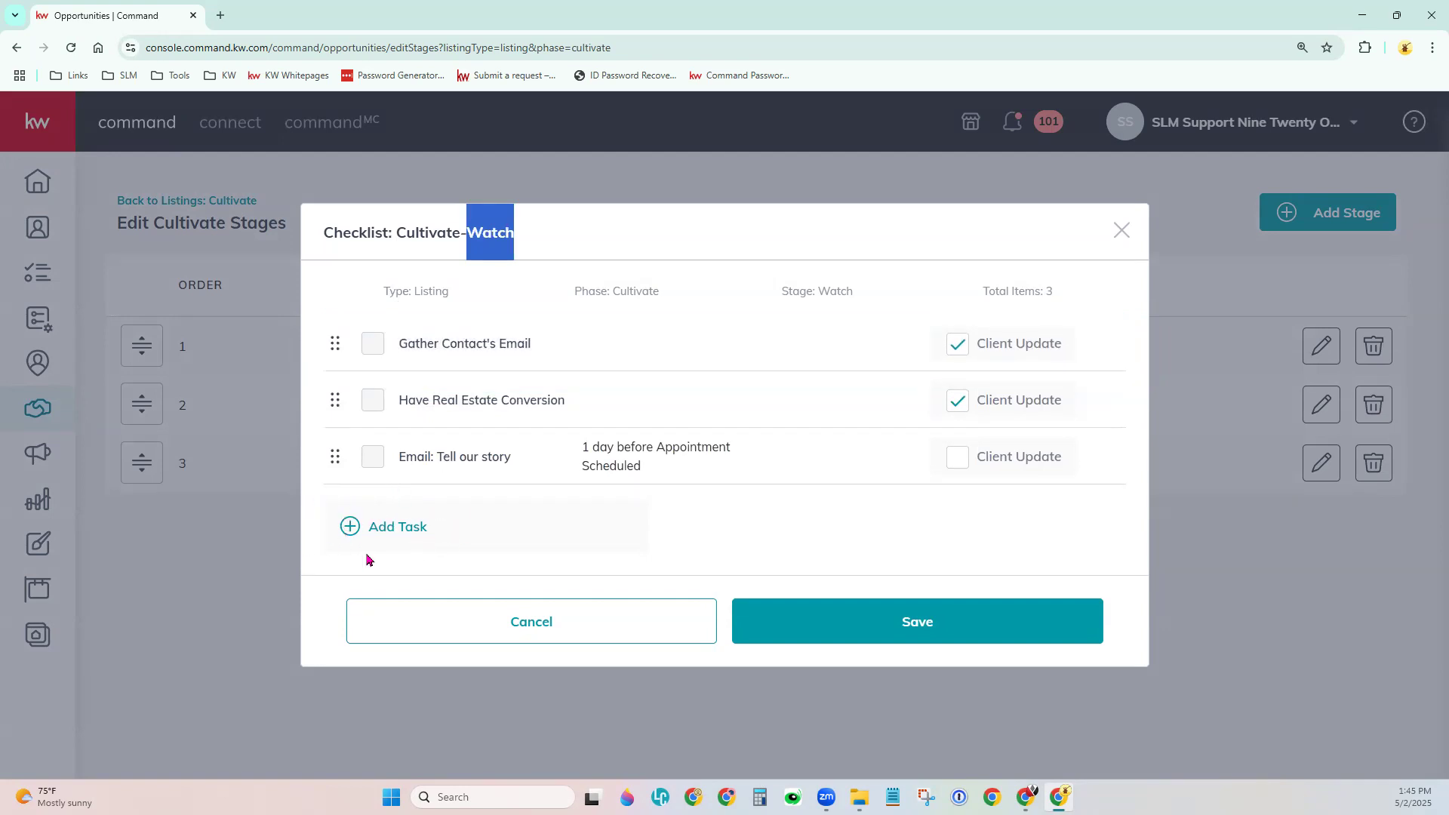
click(1112, 349)
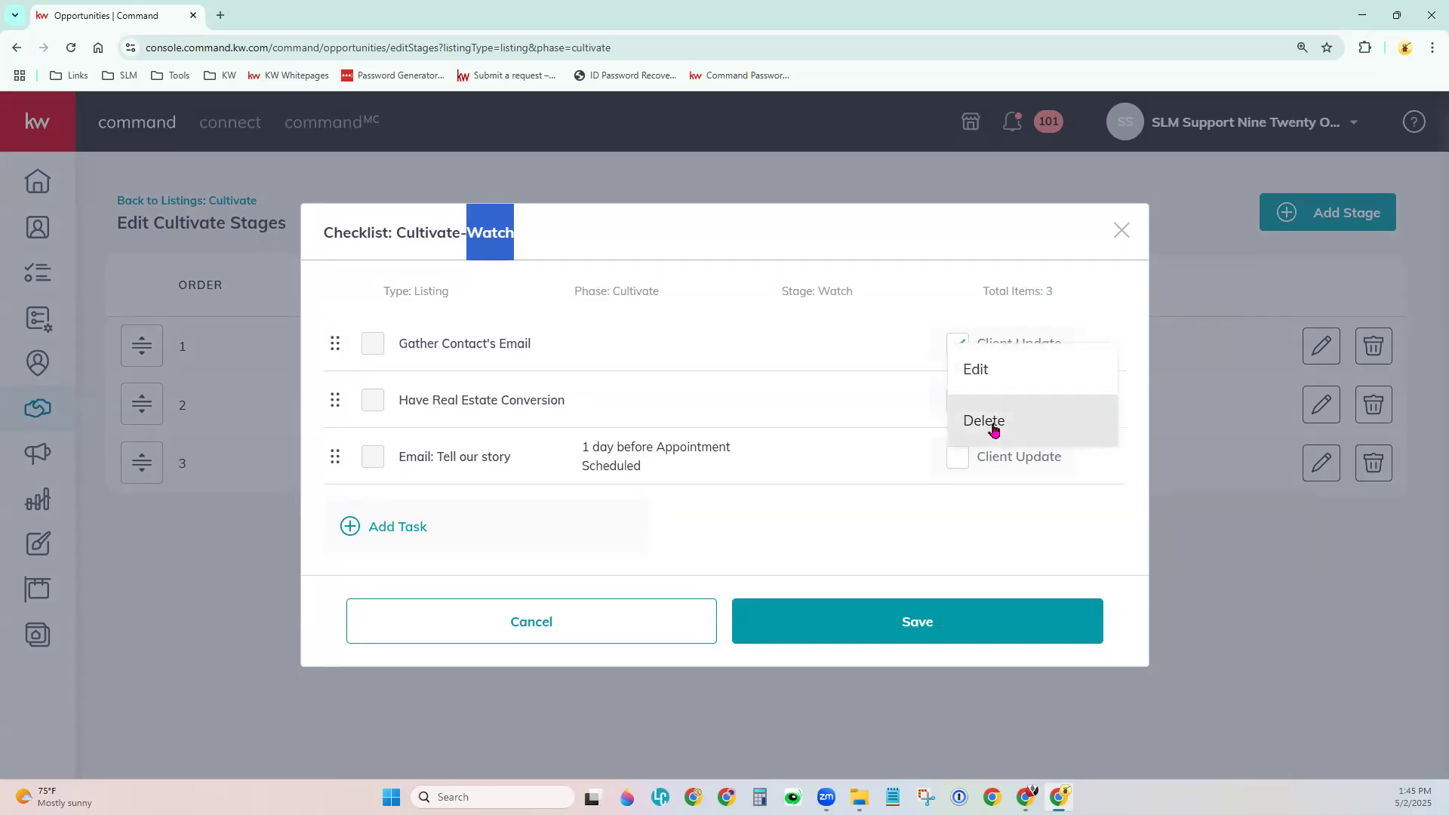
click(896, 520)
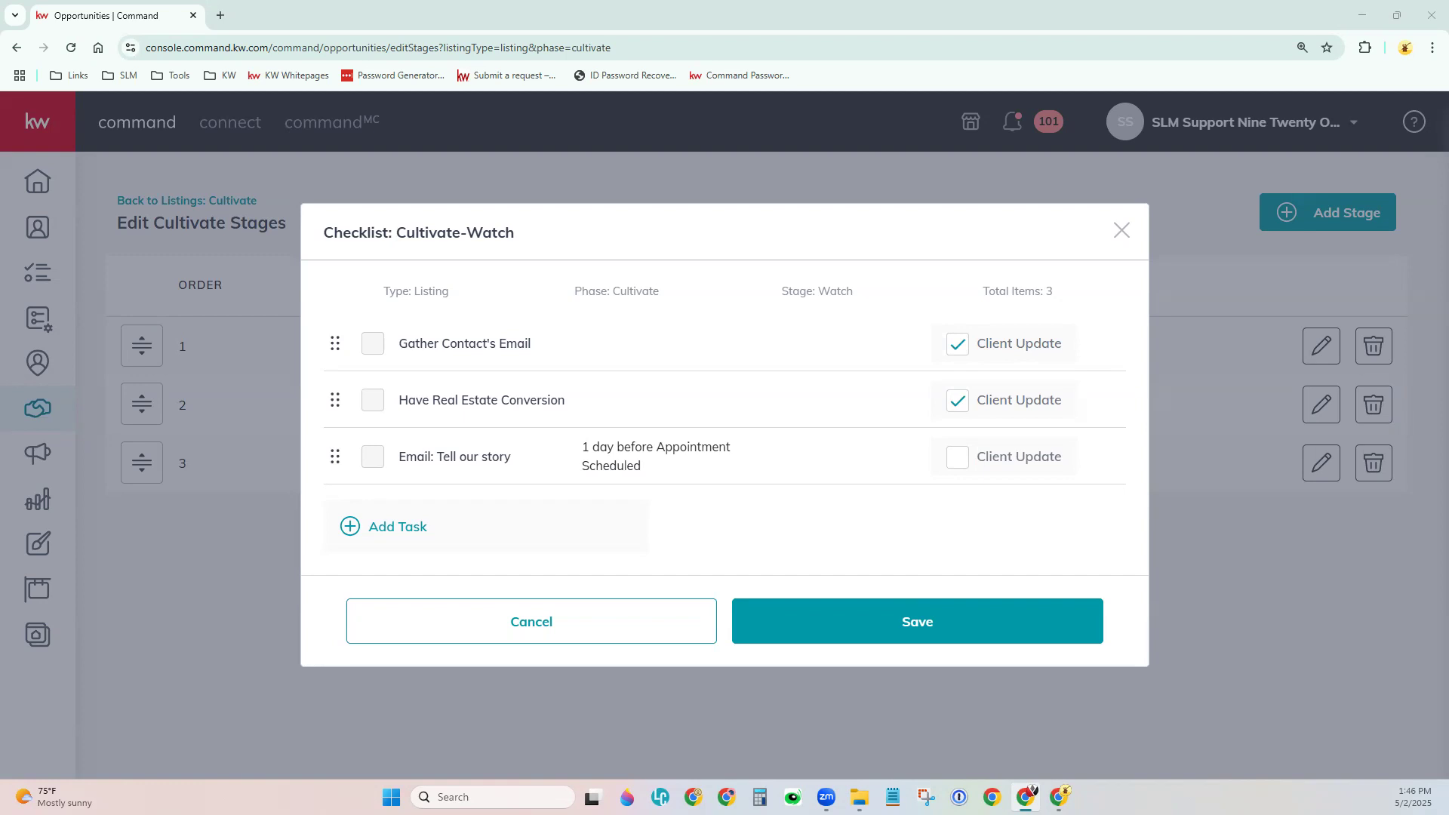
key(alt+Tab)
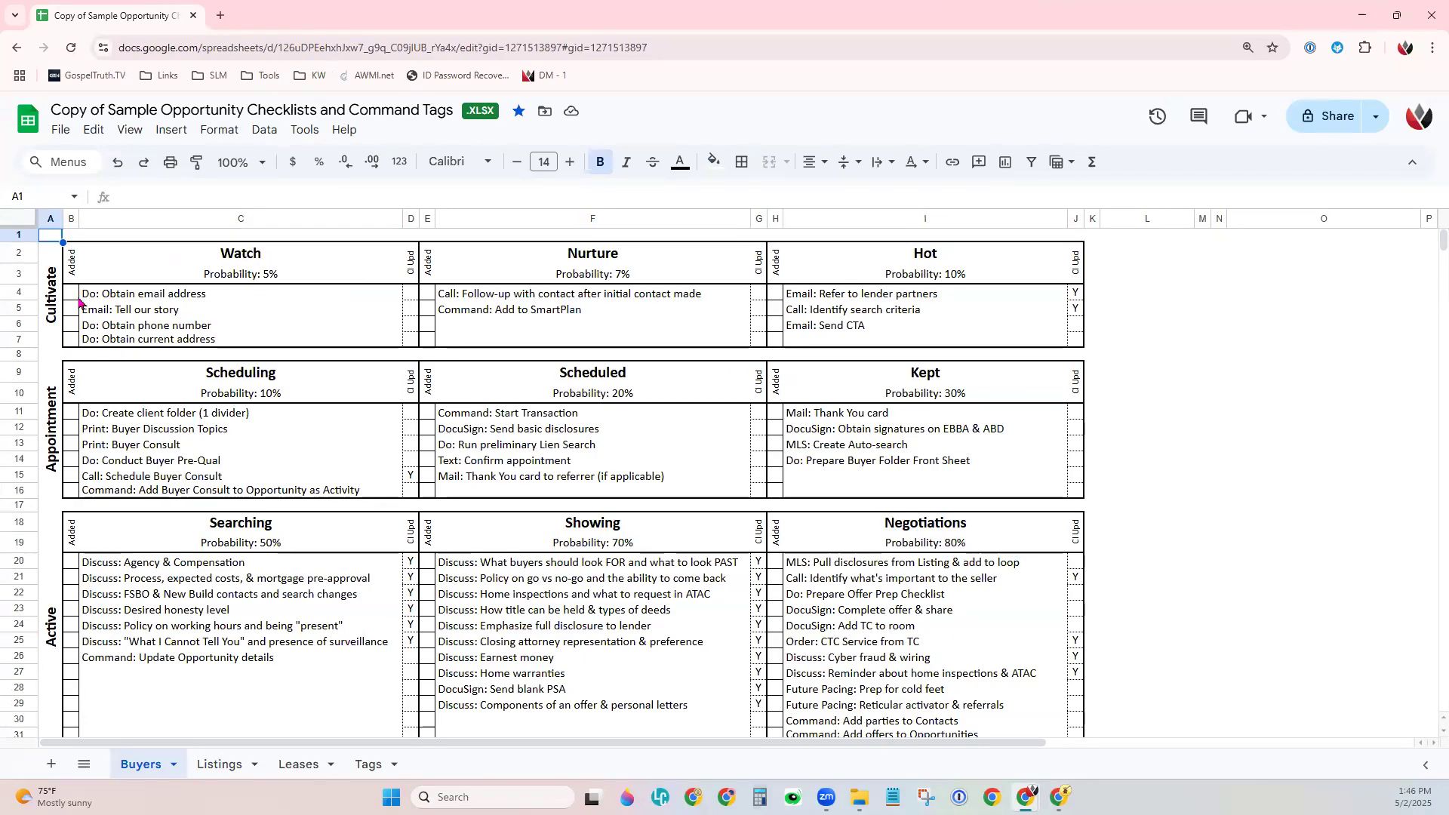
Copy the Watch task 'Do: Obtain email address' from cell C4 and minimize Google Sheets.
click(56, 320)
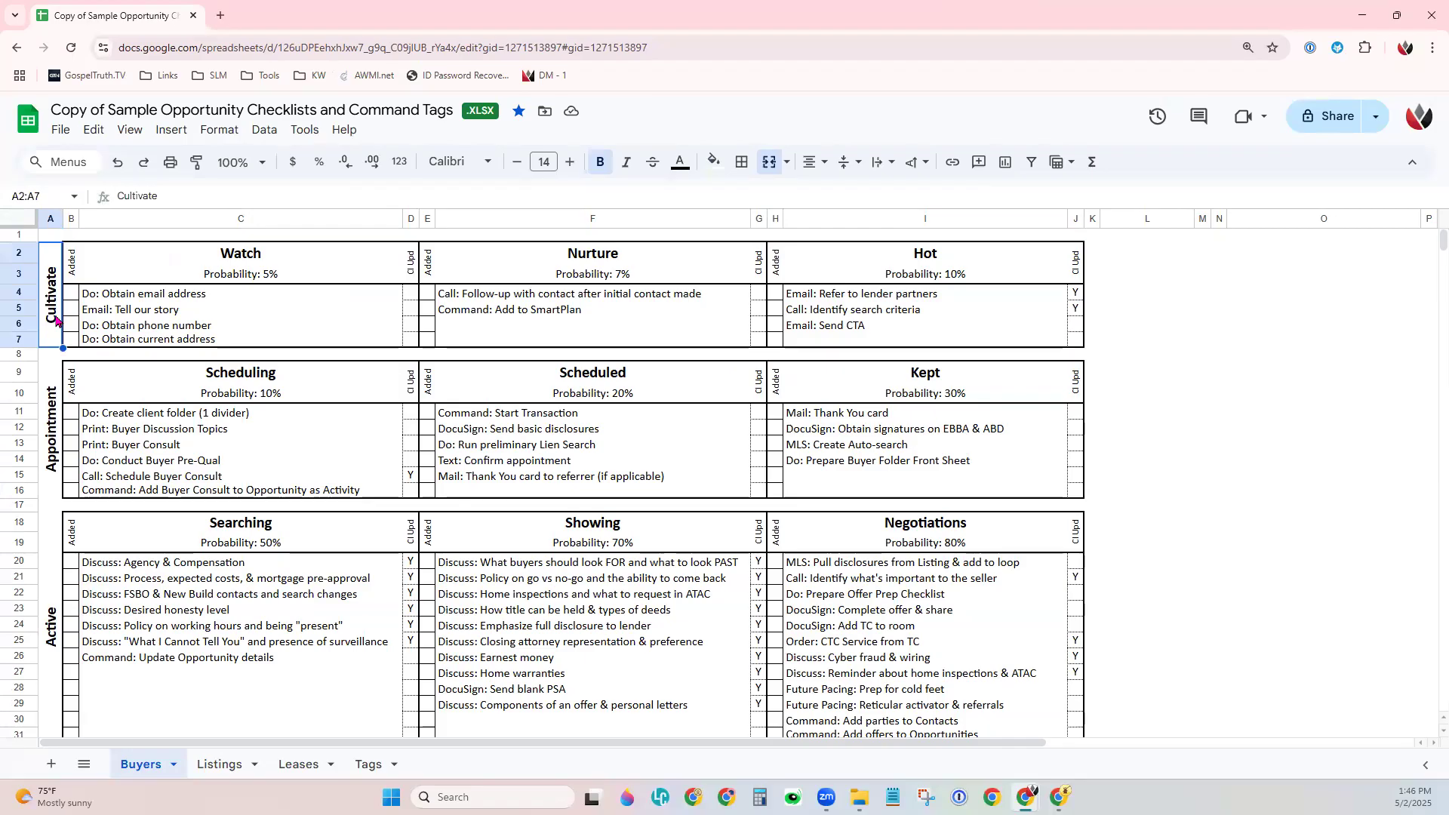
drag(161, 298, 168, 348)
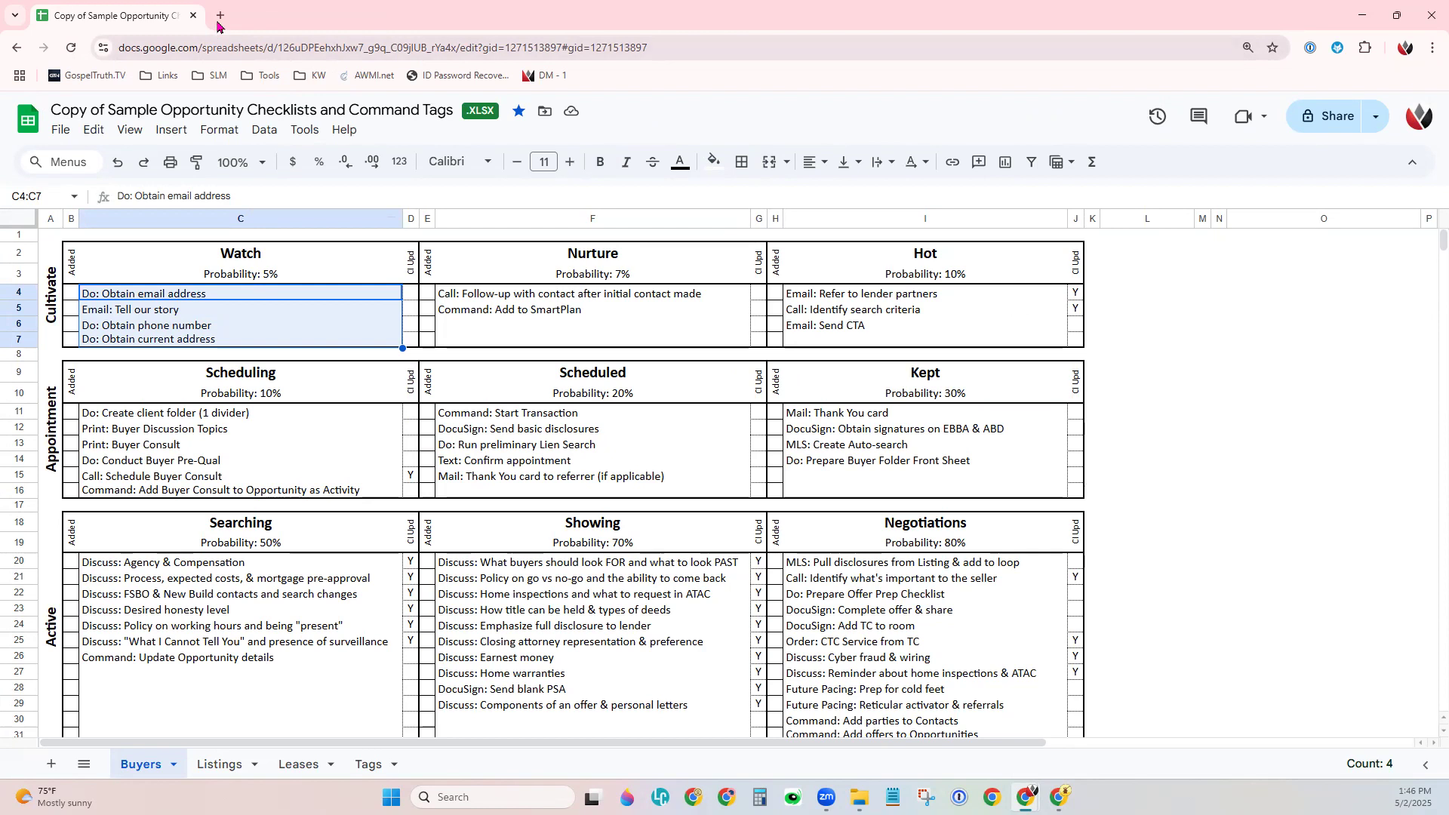
click(128, 315)
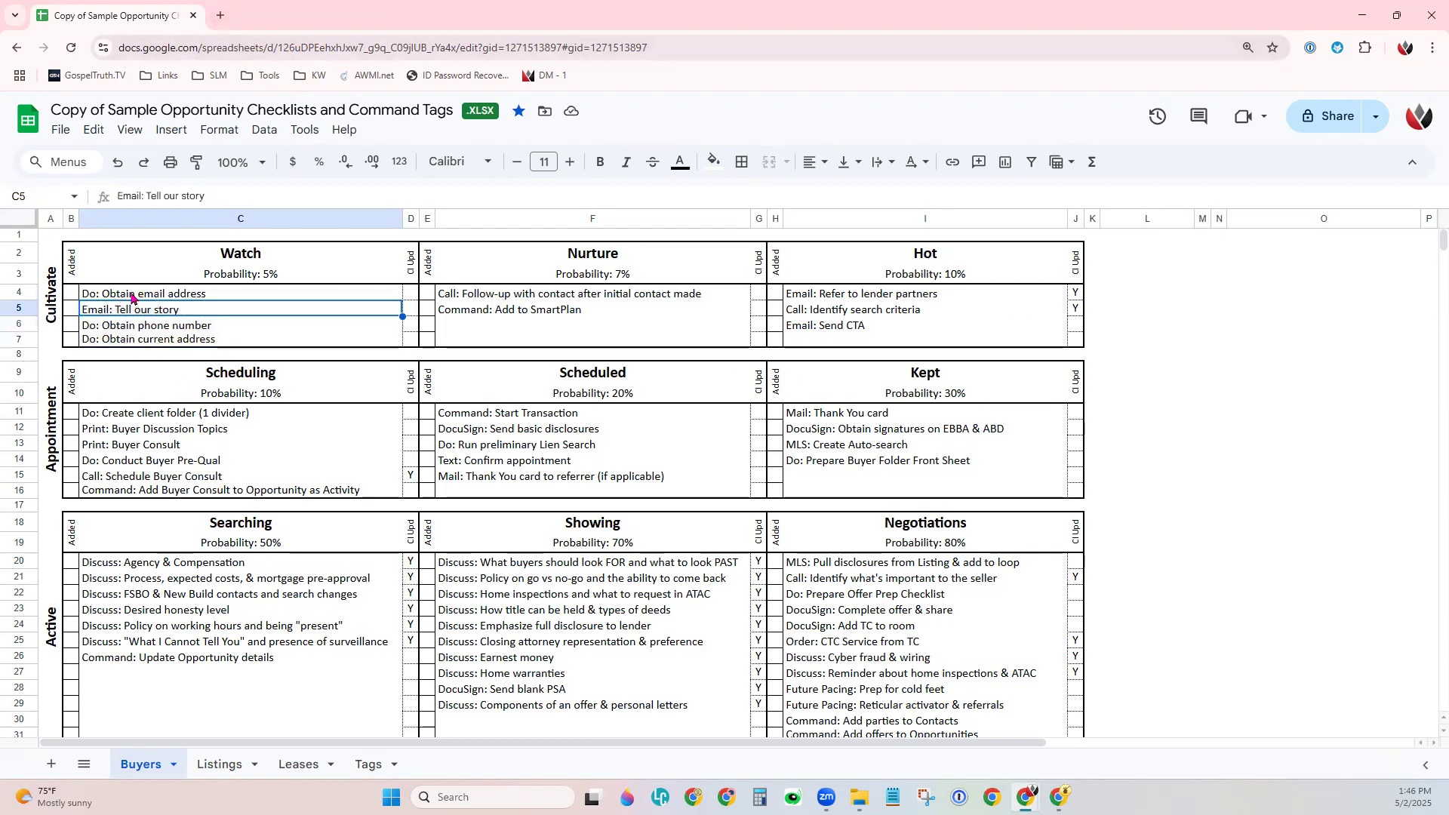
click(129, 294)
double_click(129, 293)
key(ctrl+c)
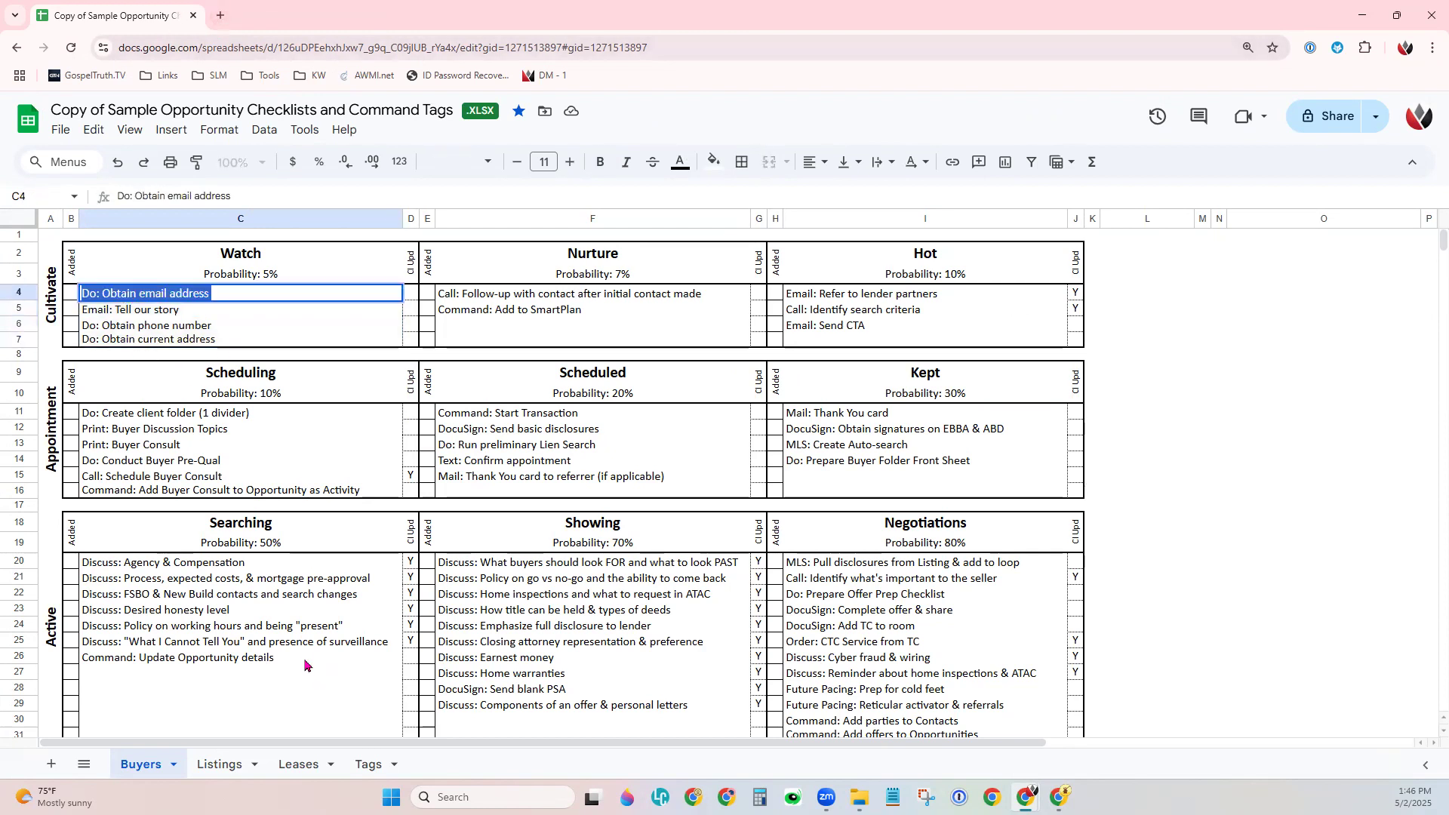
click(1362, 12)
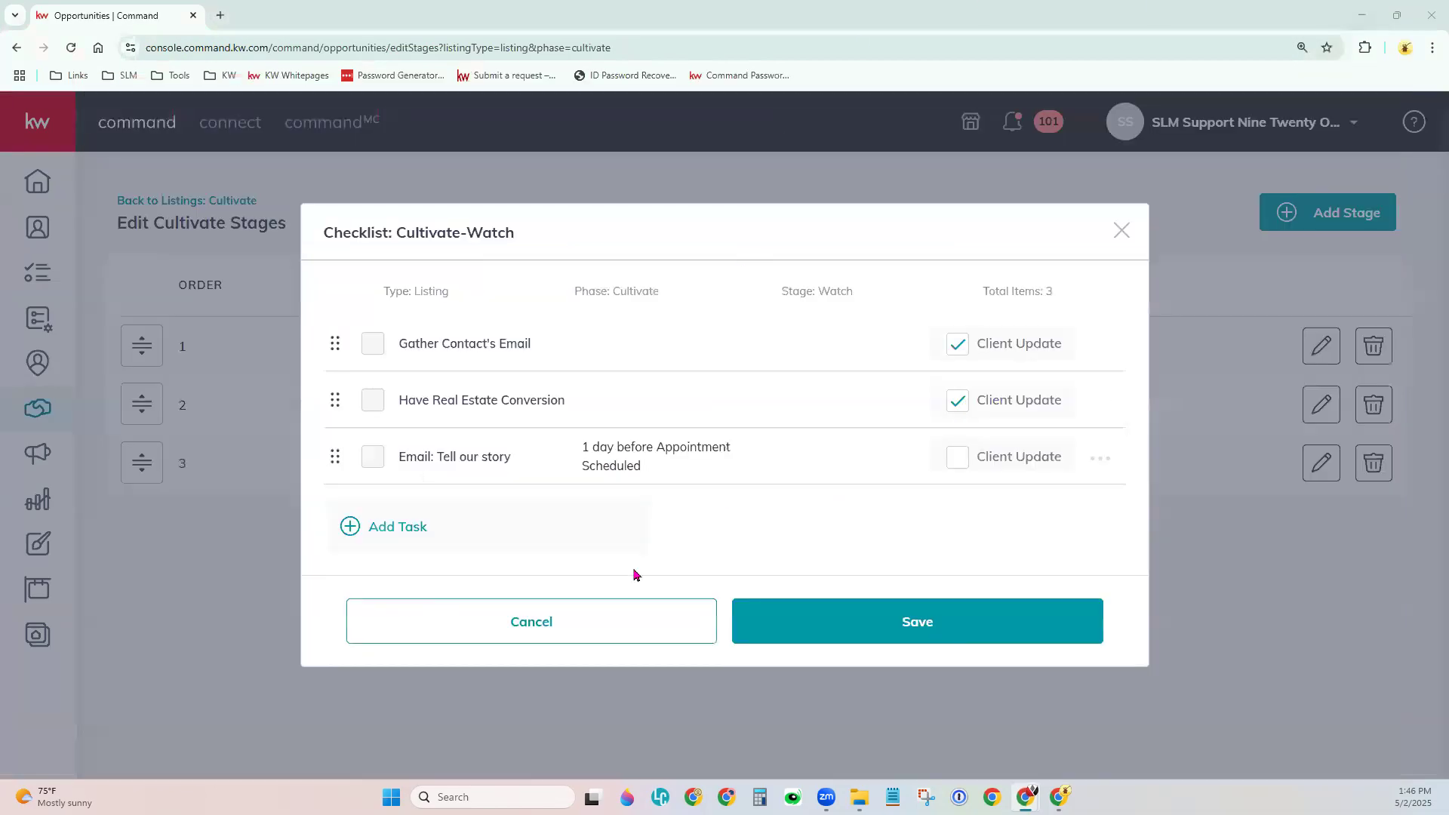
Add the pasted task 'Do: Obtain email address' to the Watch checklist.
click(405, 530)
key(ctrl+v)
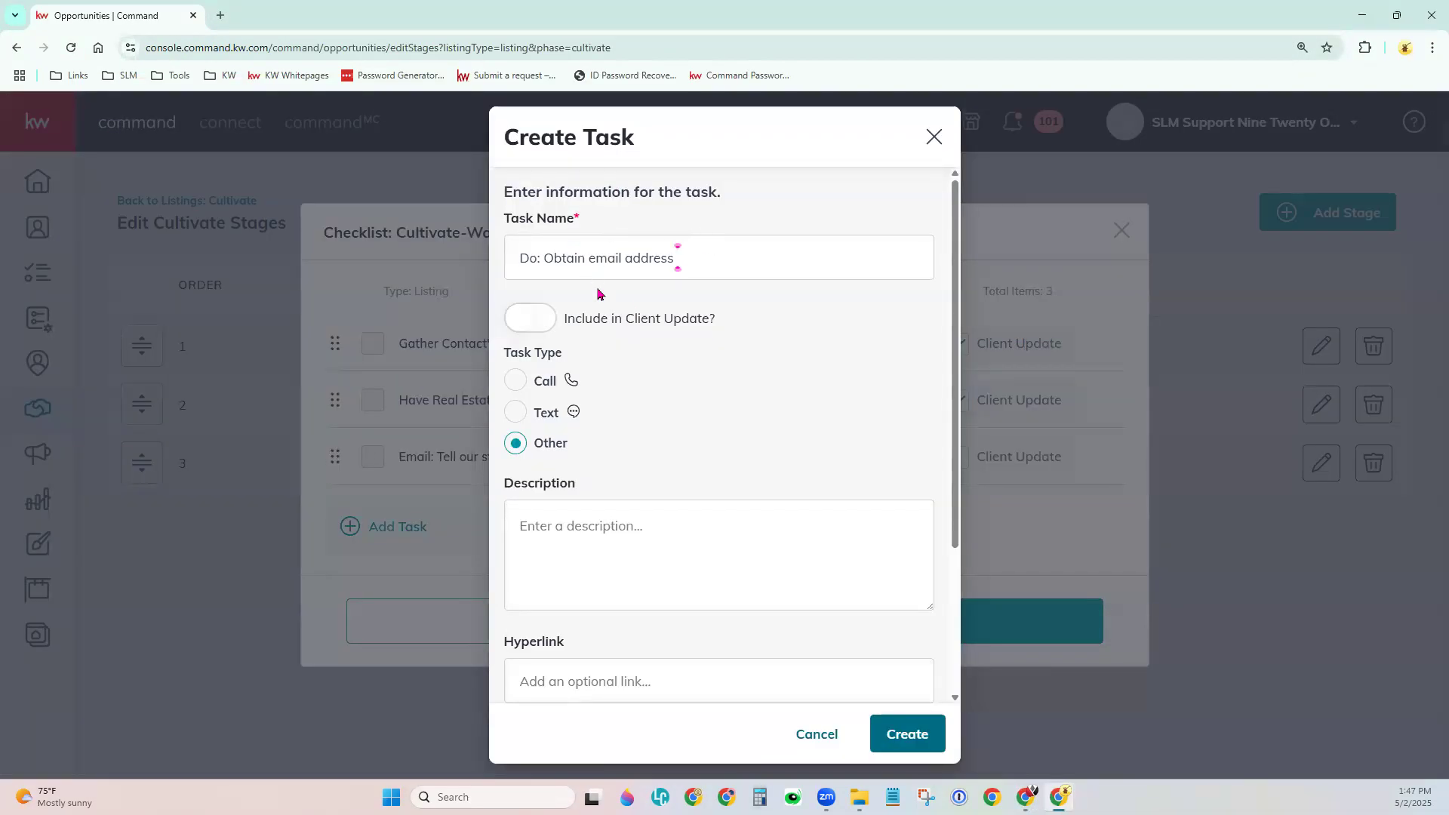
click(909, 740)
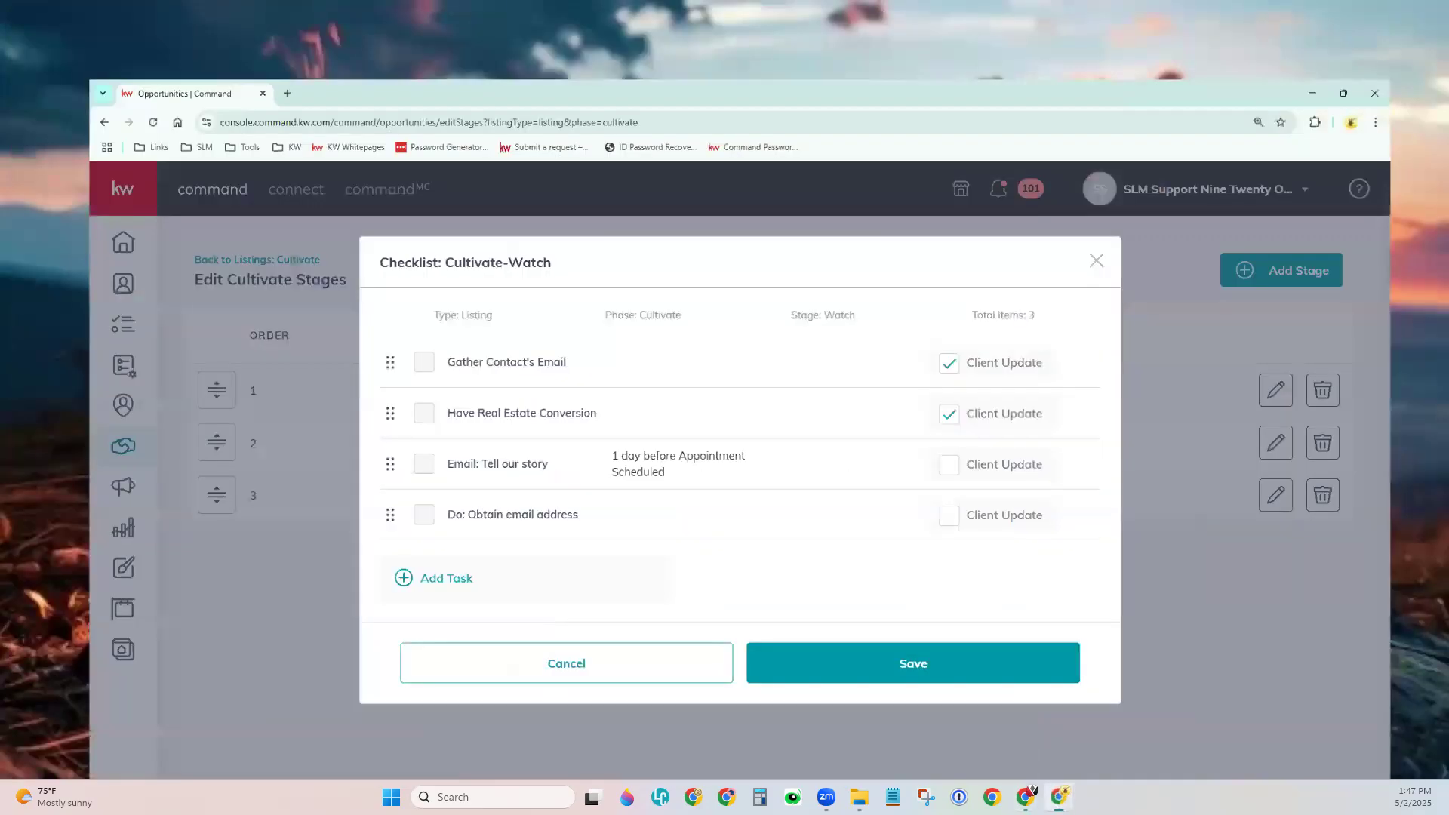
Copy cell C5, add it as the 'Email: Tell our story' task, and save the checklist.
mouse_move(1028, 794)
click(1079, 721)
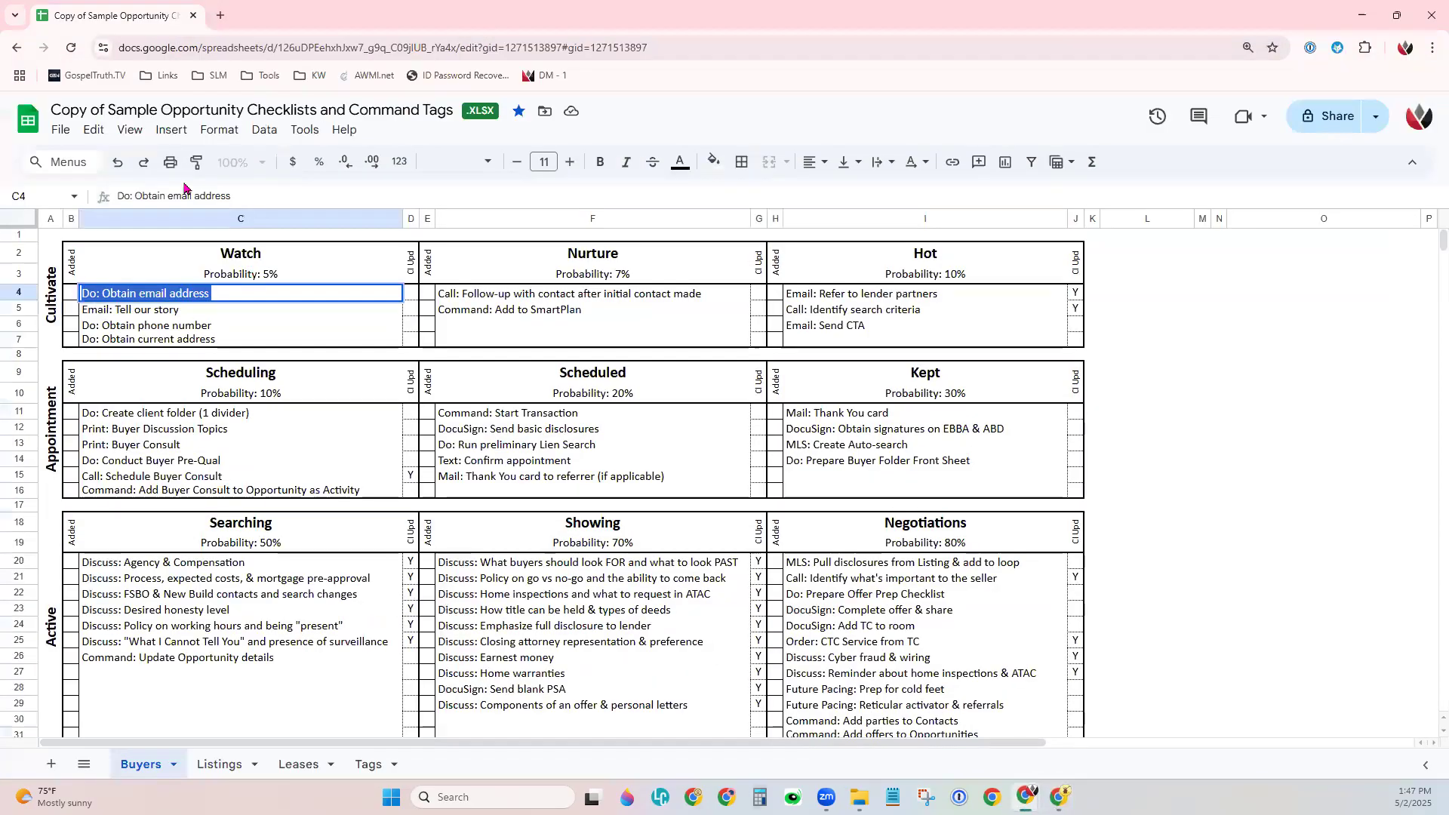
triple_click(147, 310)
key(ctrl+c)
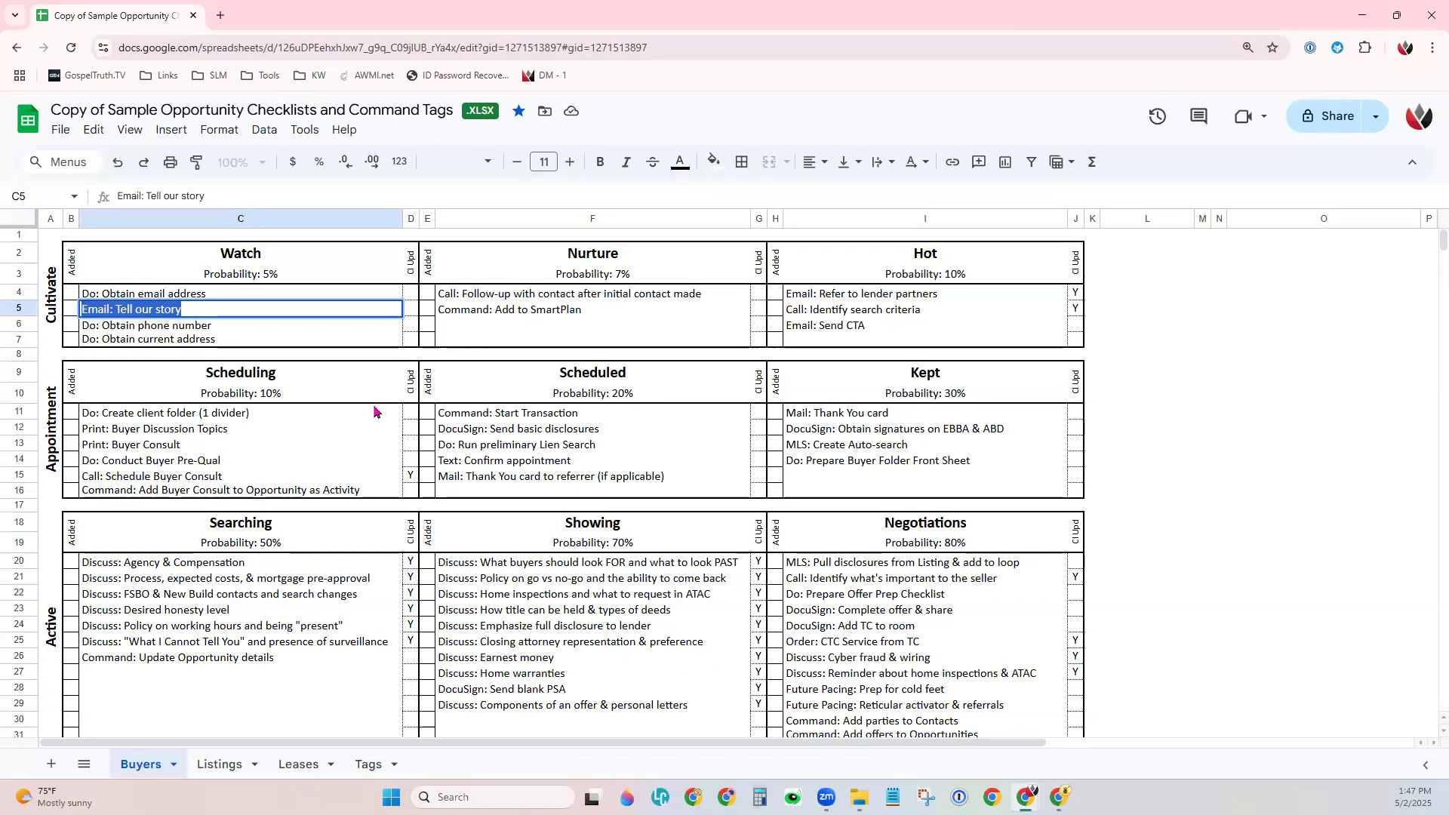
click(1362, 15)
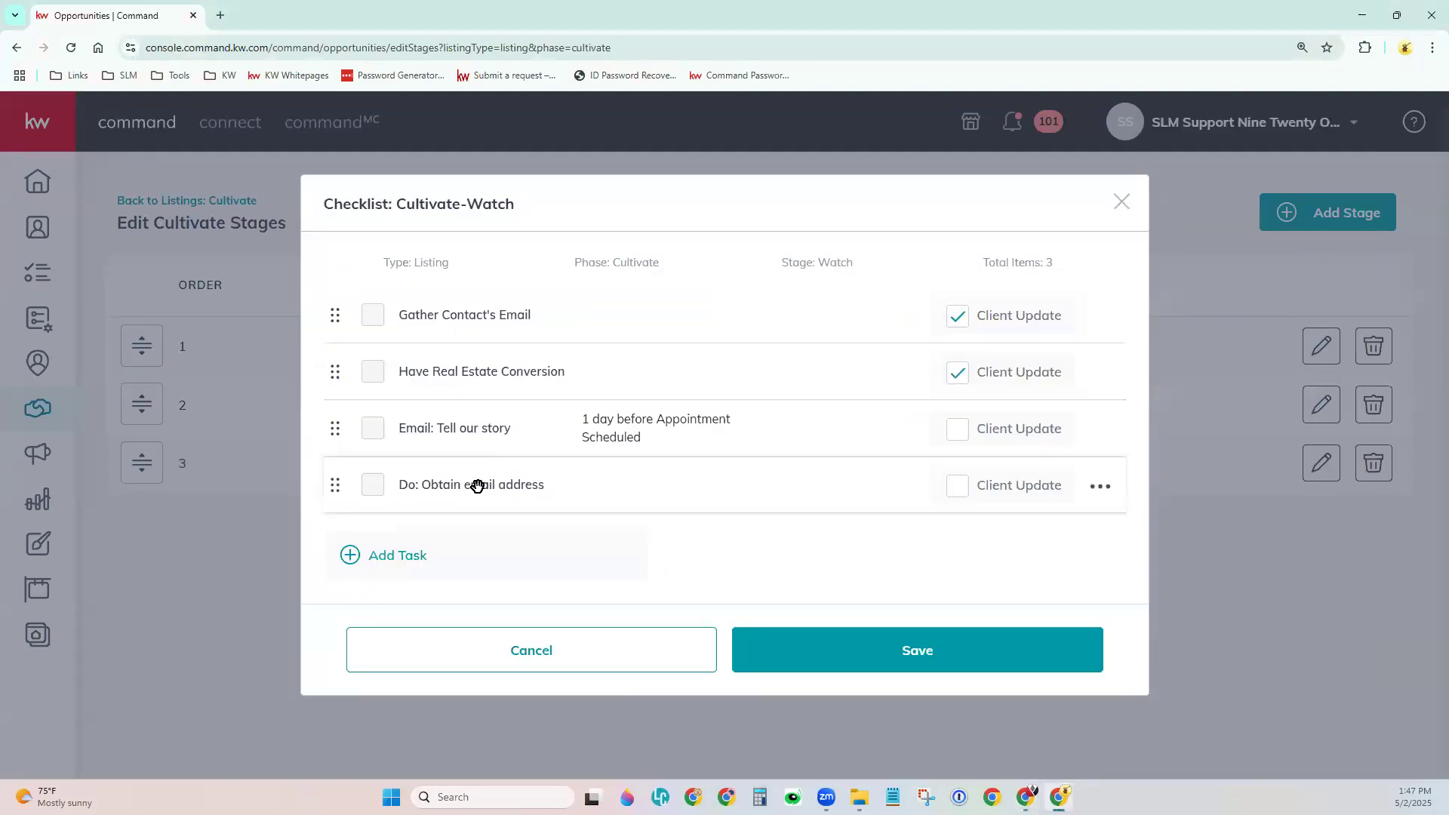
click(440, 558)
click(615, 254)
key(ctrl+v)
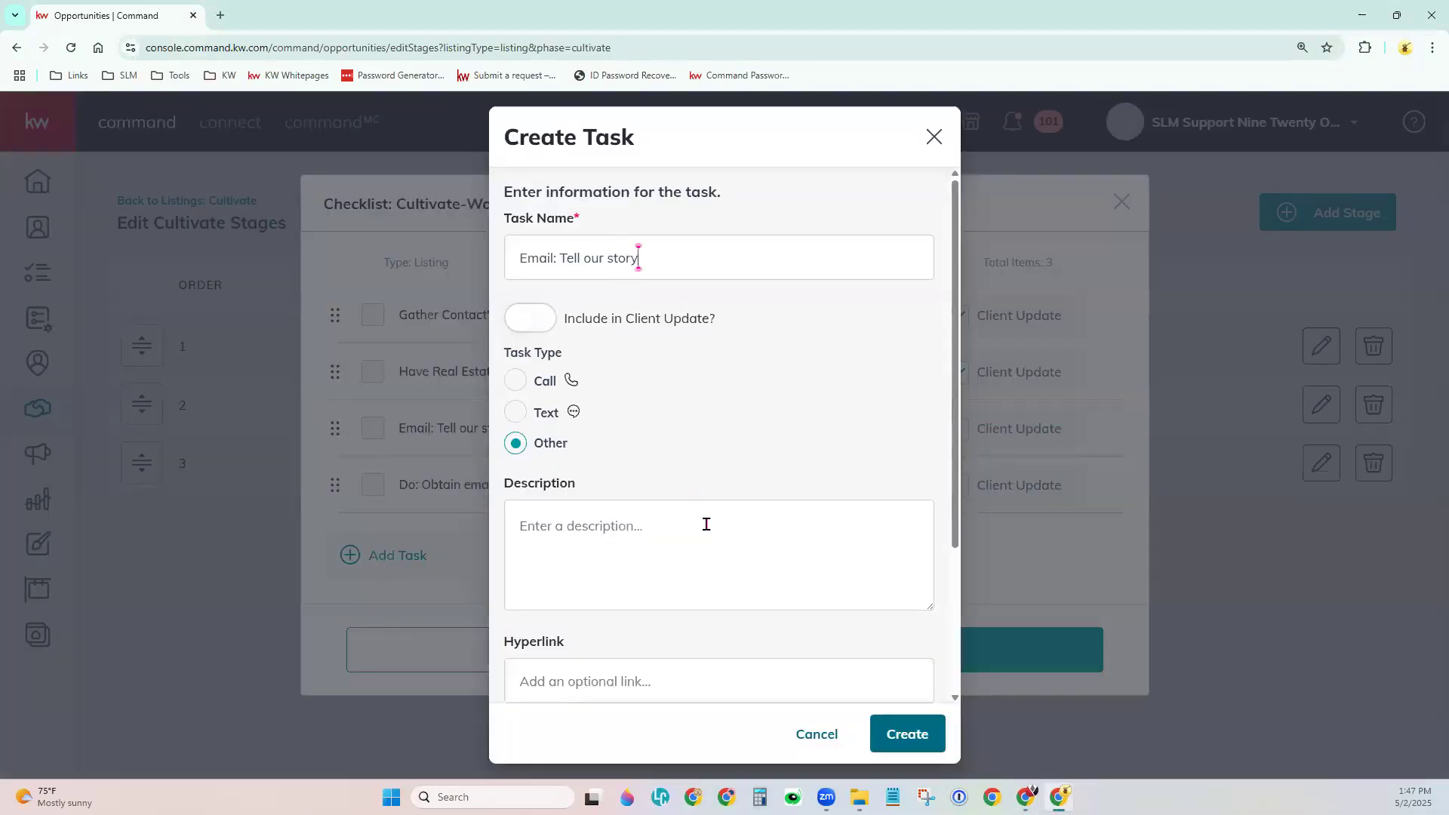
click(881, 736)
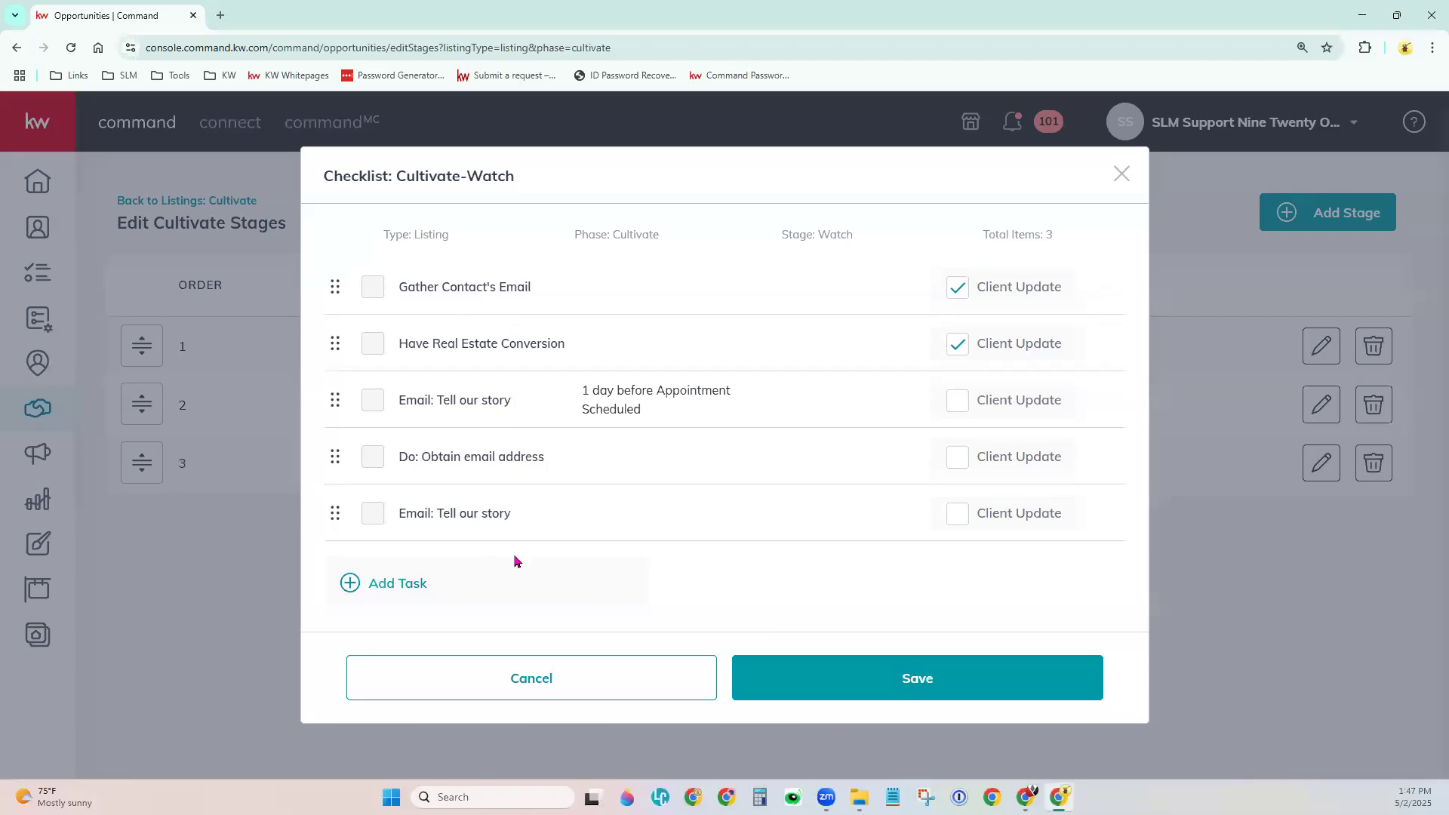
click(888, 695)
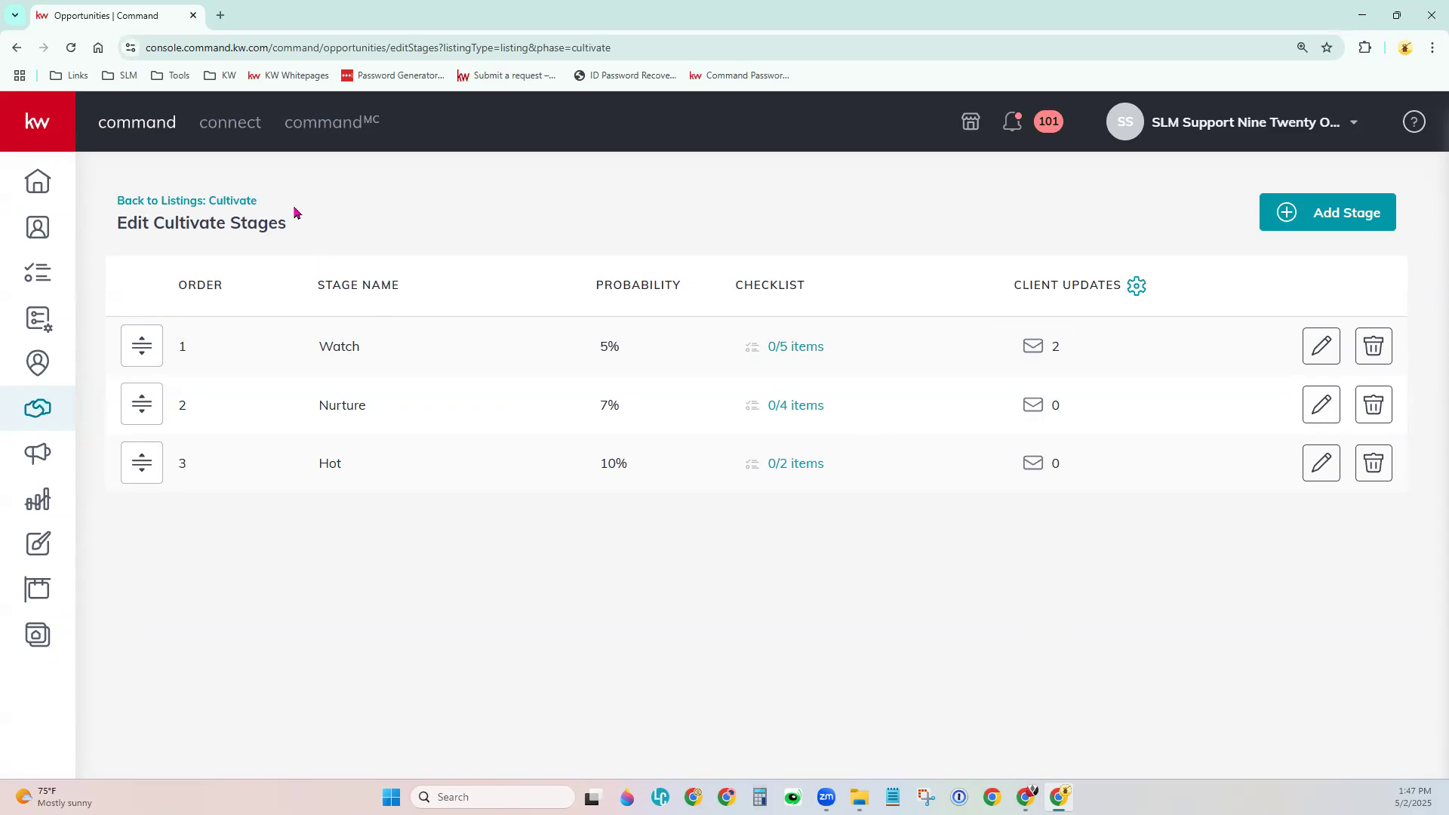
Return to the Cultivate listings board, view Appointment, then go back to Cultivate.
click(219, 201)
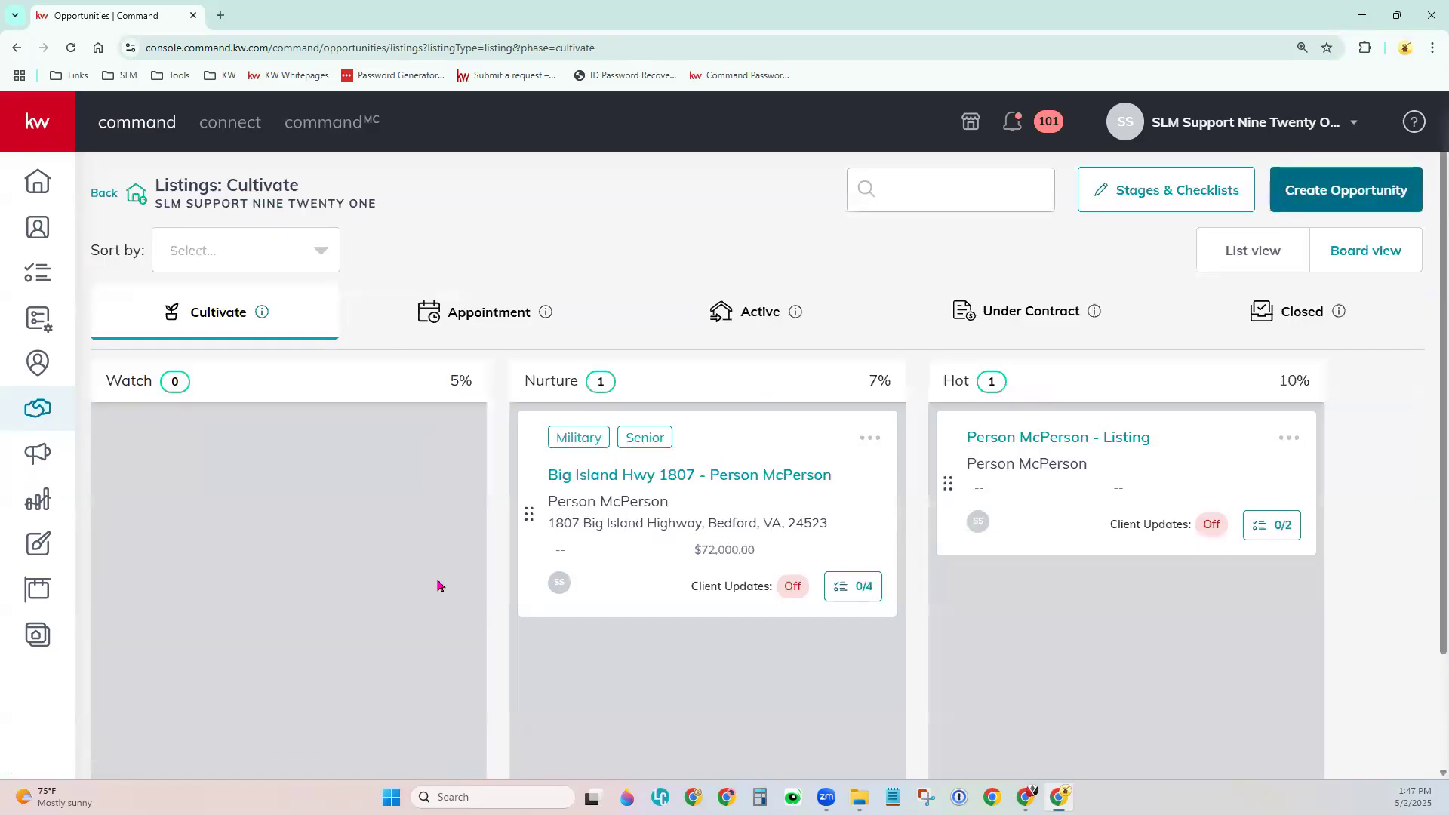
click(511, 311)
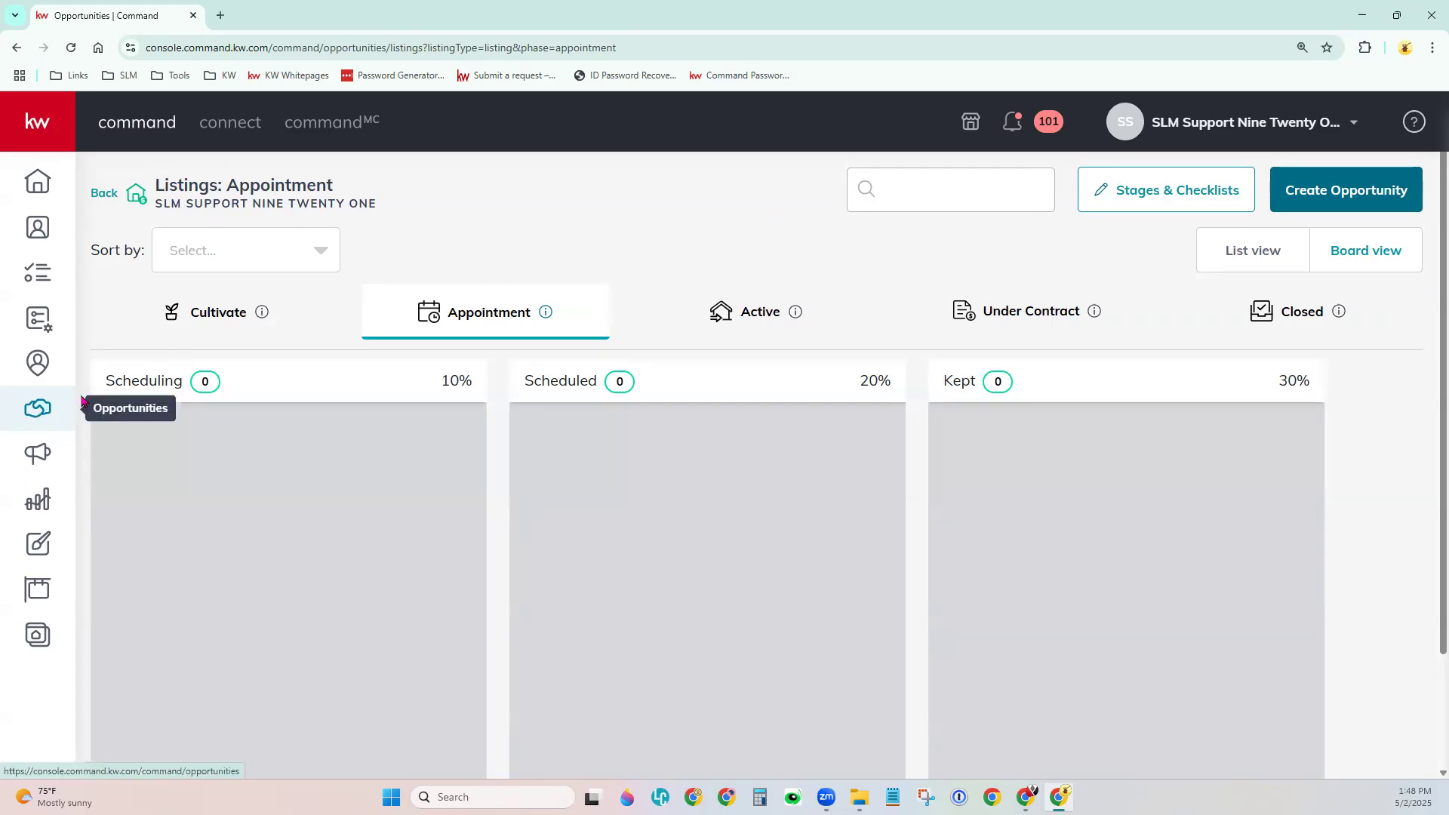
click(205, 331)
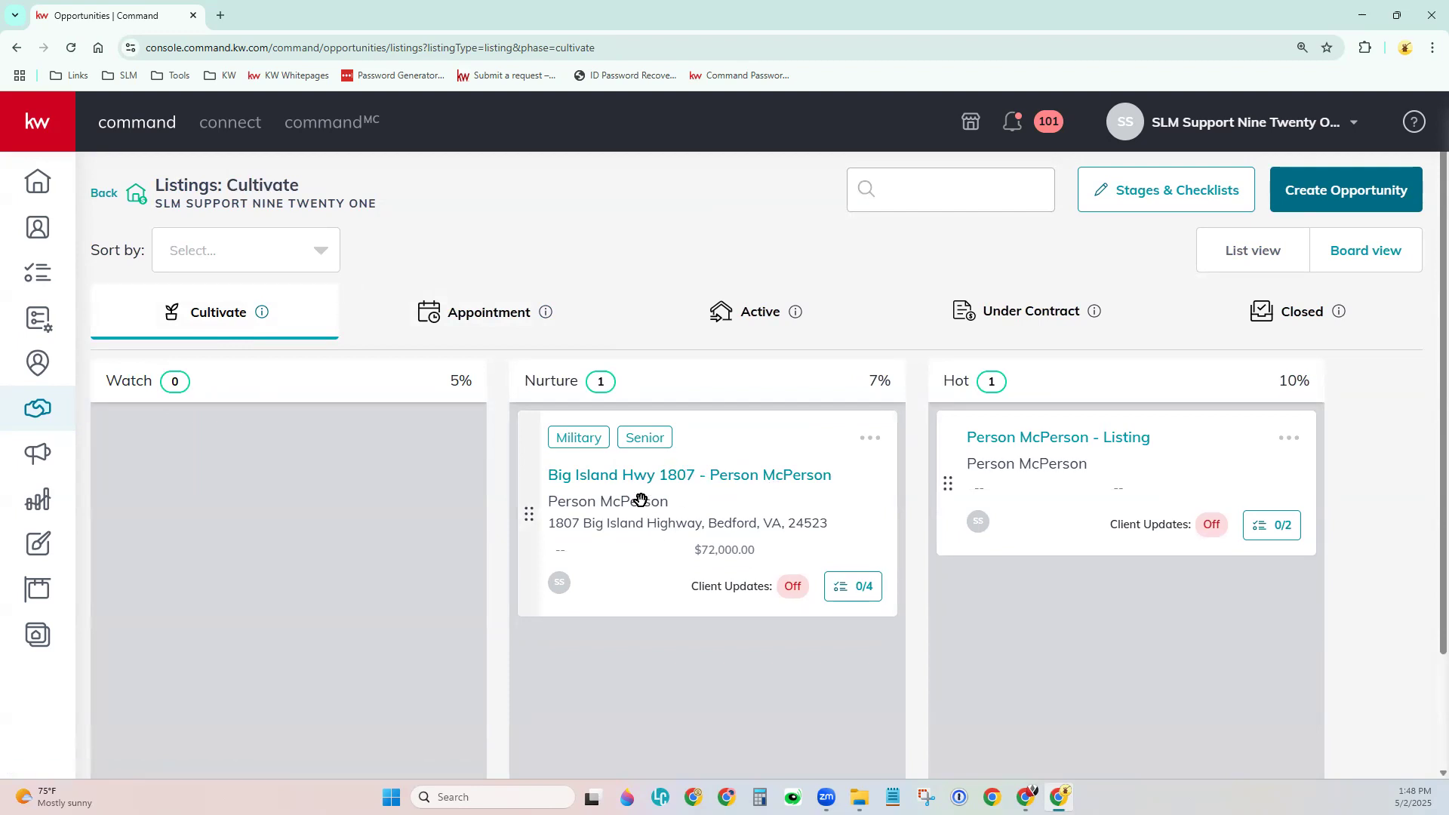
click(632, 477)
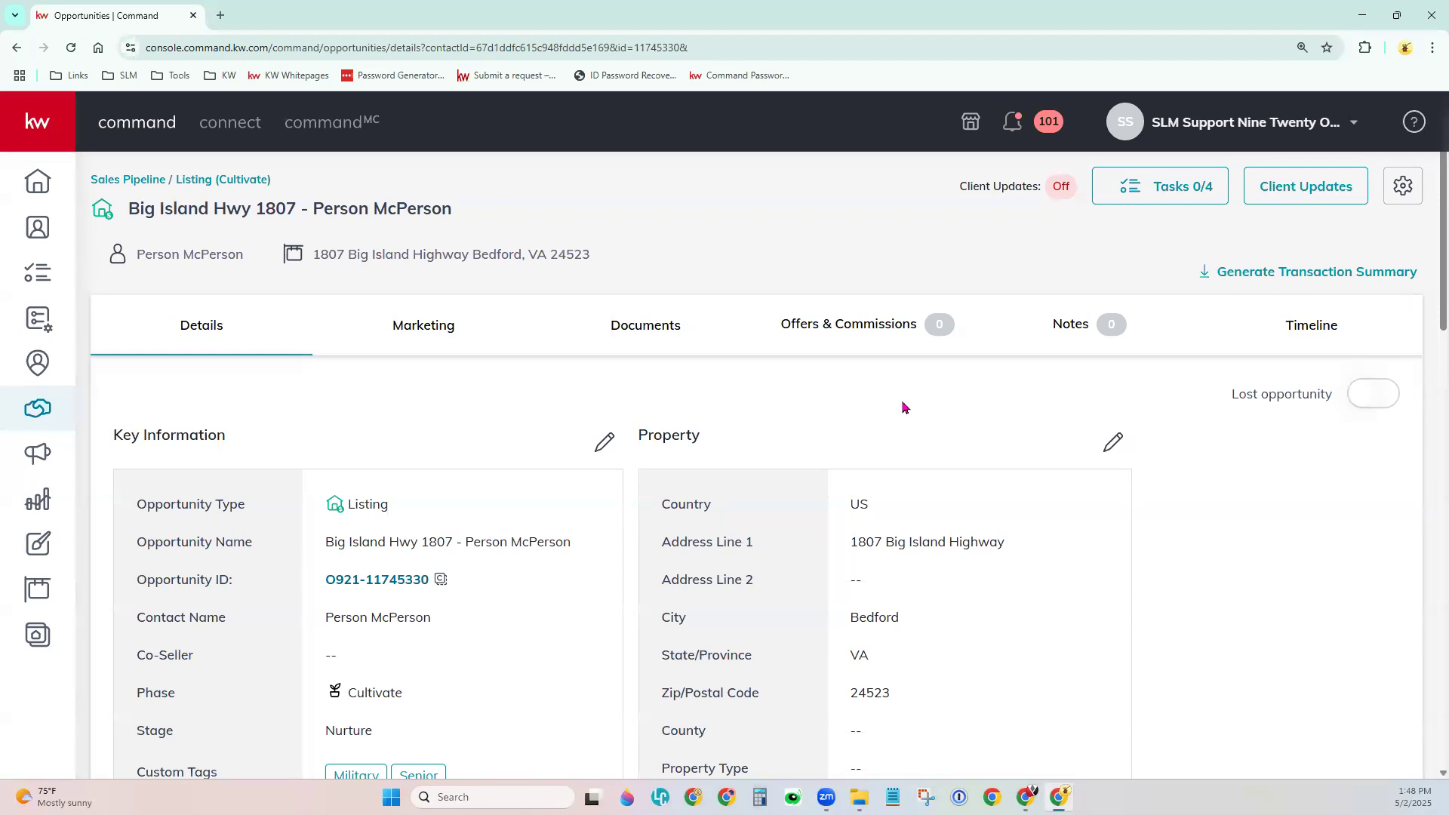
click(625, 336)
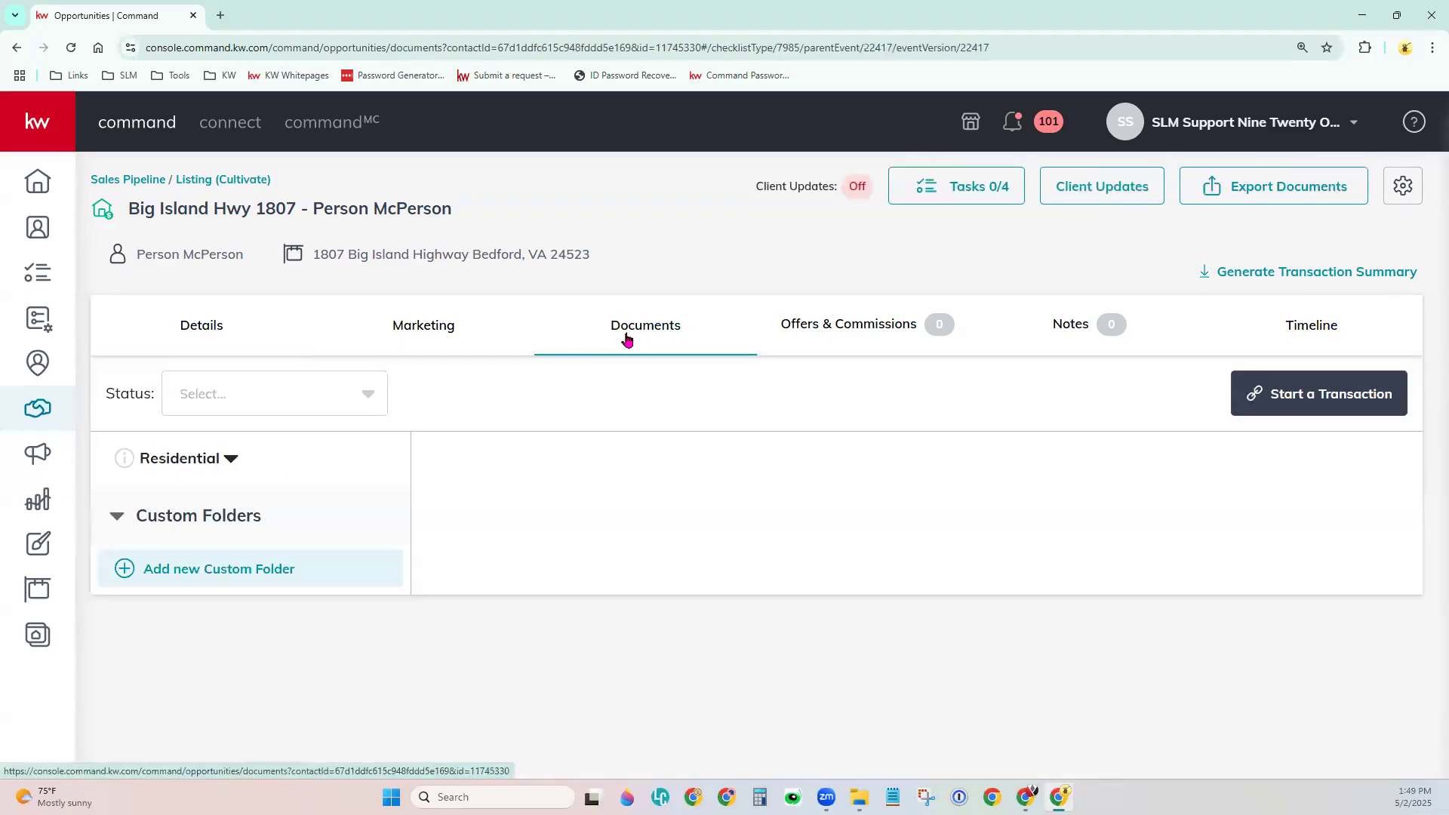
Choose the Residential document checklist and review the Listed folder's 0 of 11 documents.
click(178, 463)
click(167, 533)
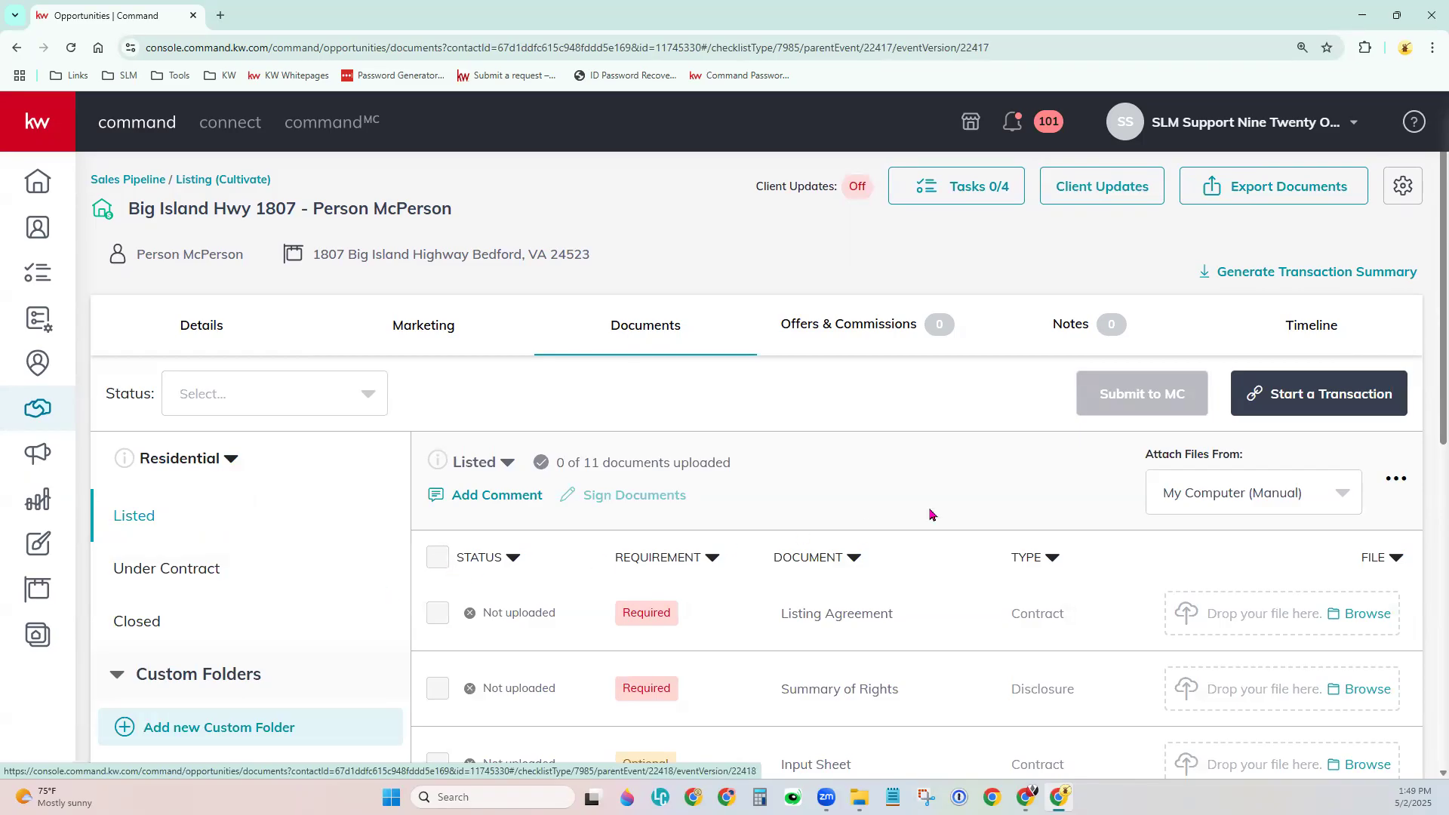
scroll(1007, 453, down, 2)
scroll(1006, 444, down, 2)
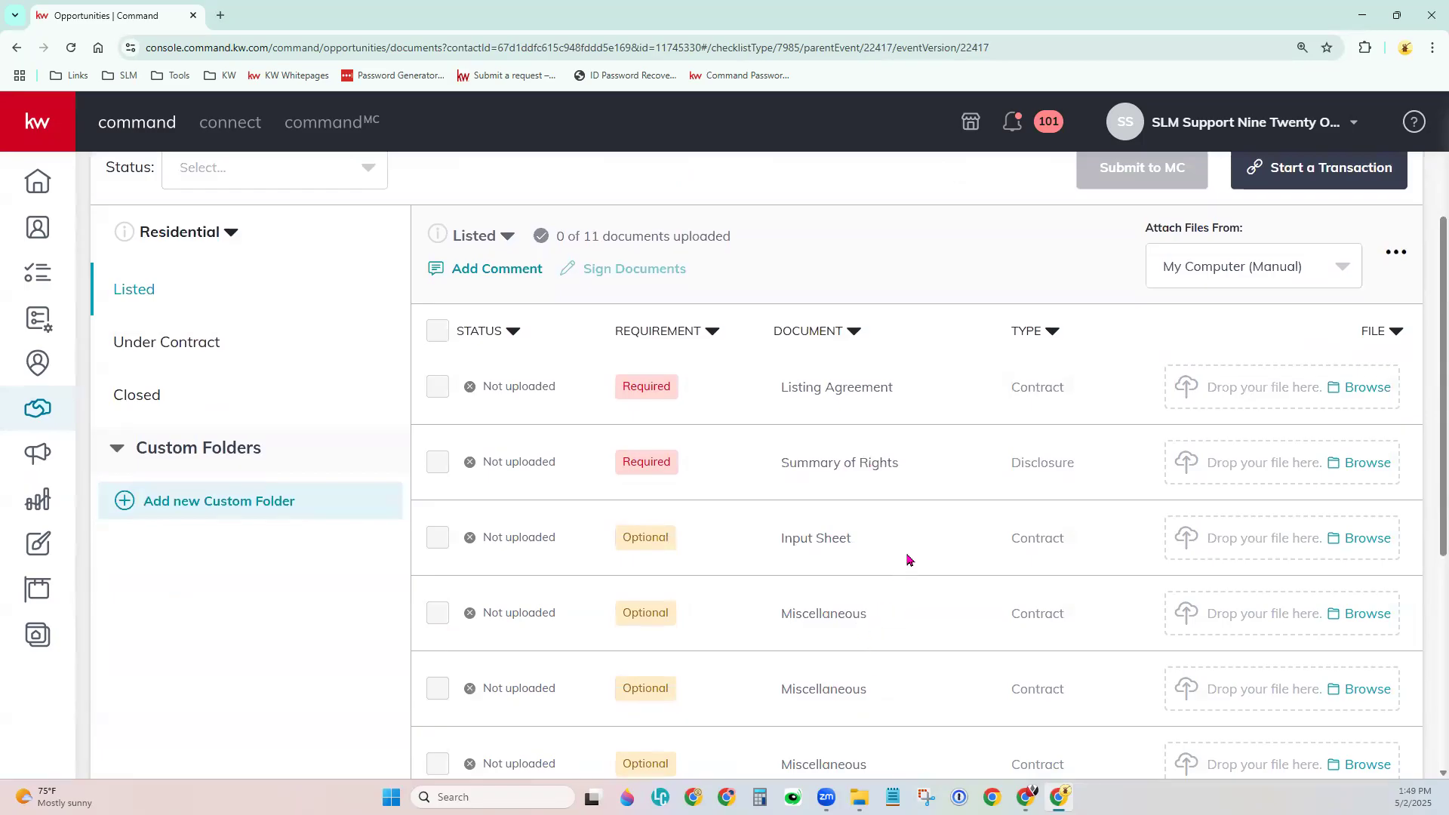
scroll(909, 557, up, 4)
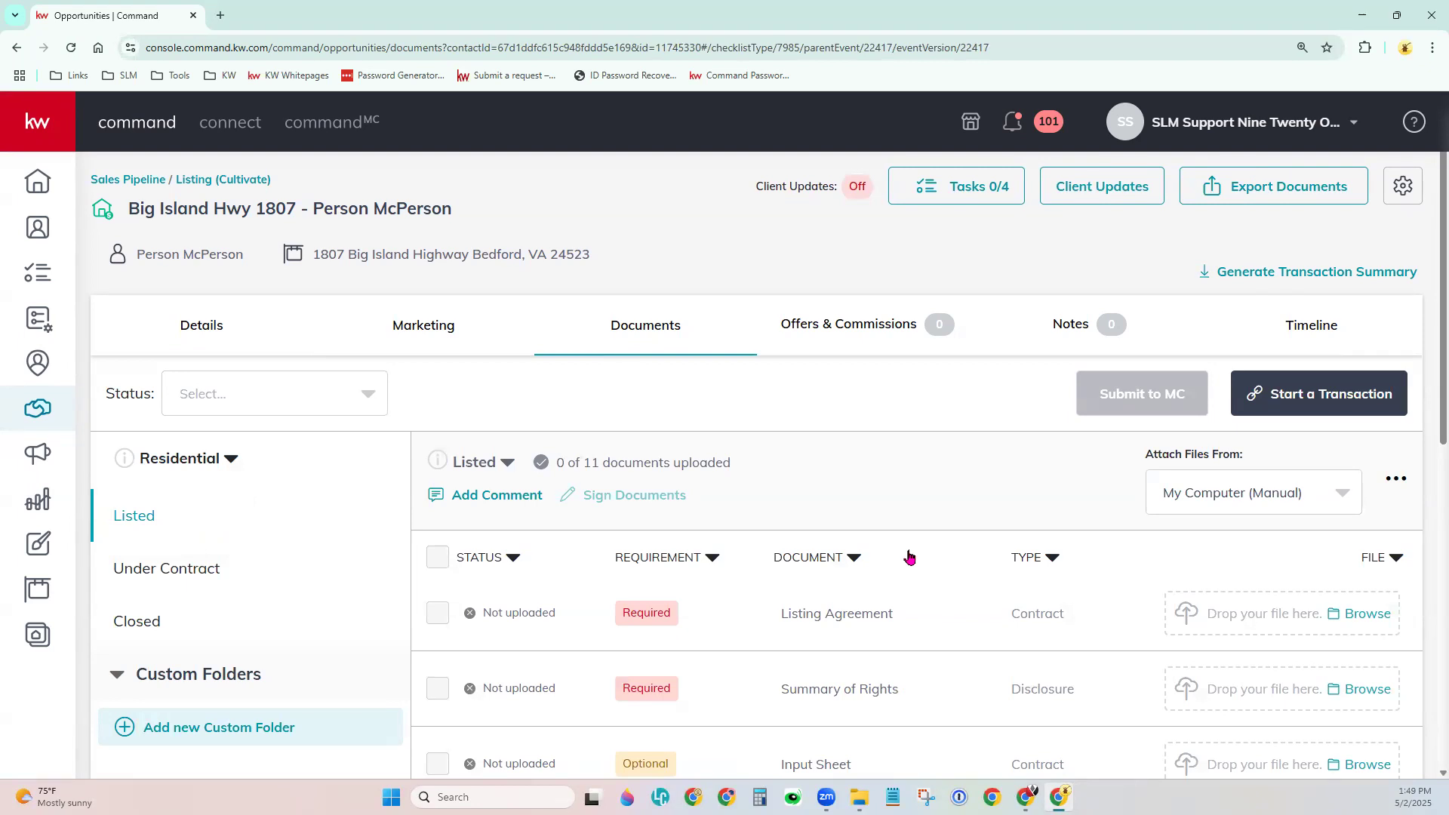
Start a DocuSign transaction, log in with the account e-mail and password, then return to Command.
click(1314, 404)
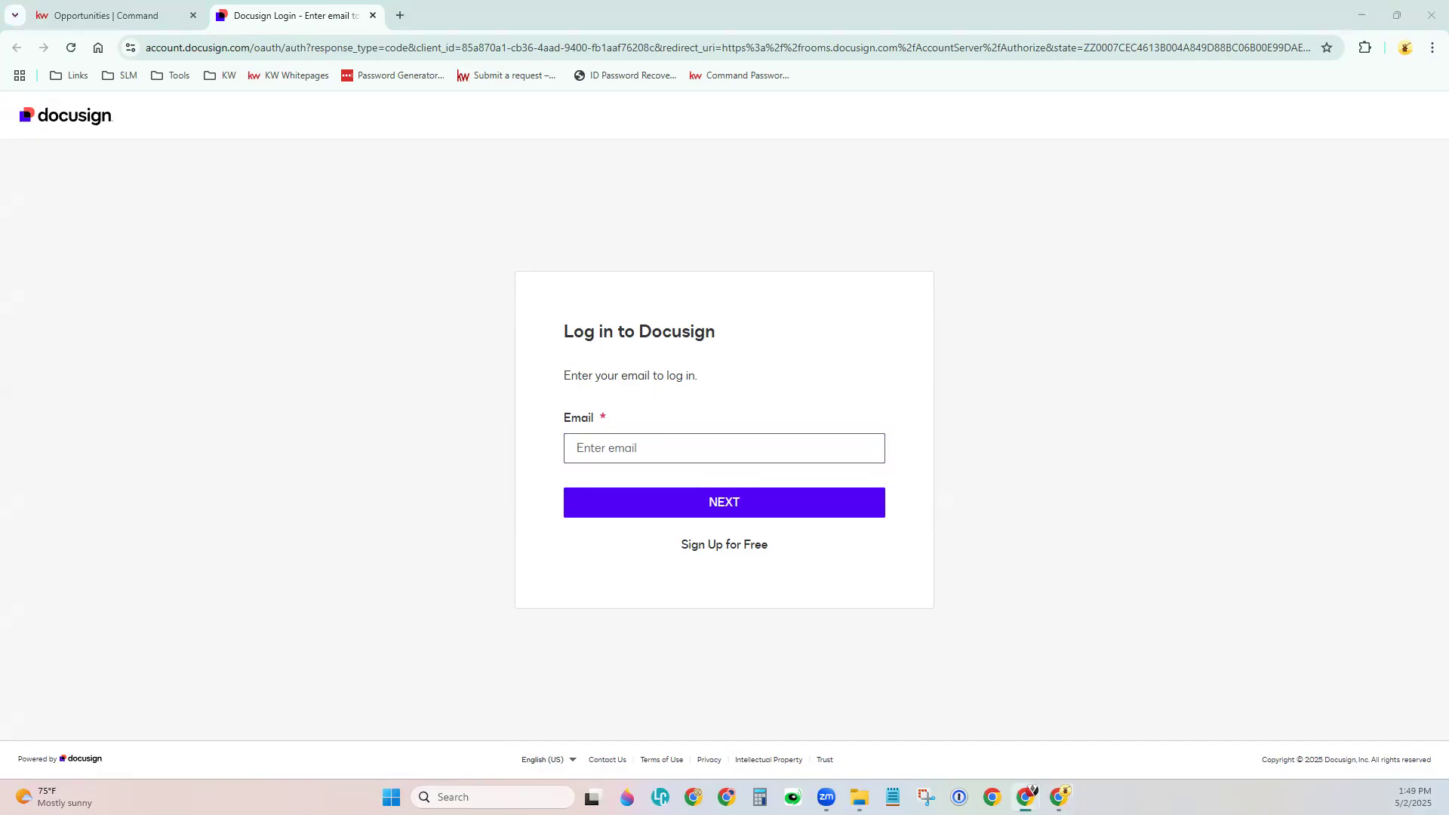
click(721, 455)
key(ctrl+v)
click(657, 507)
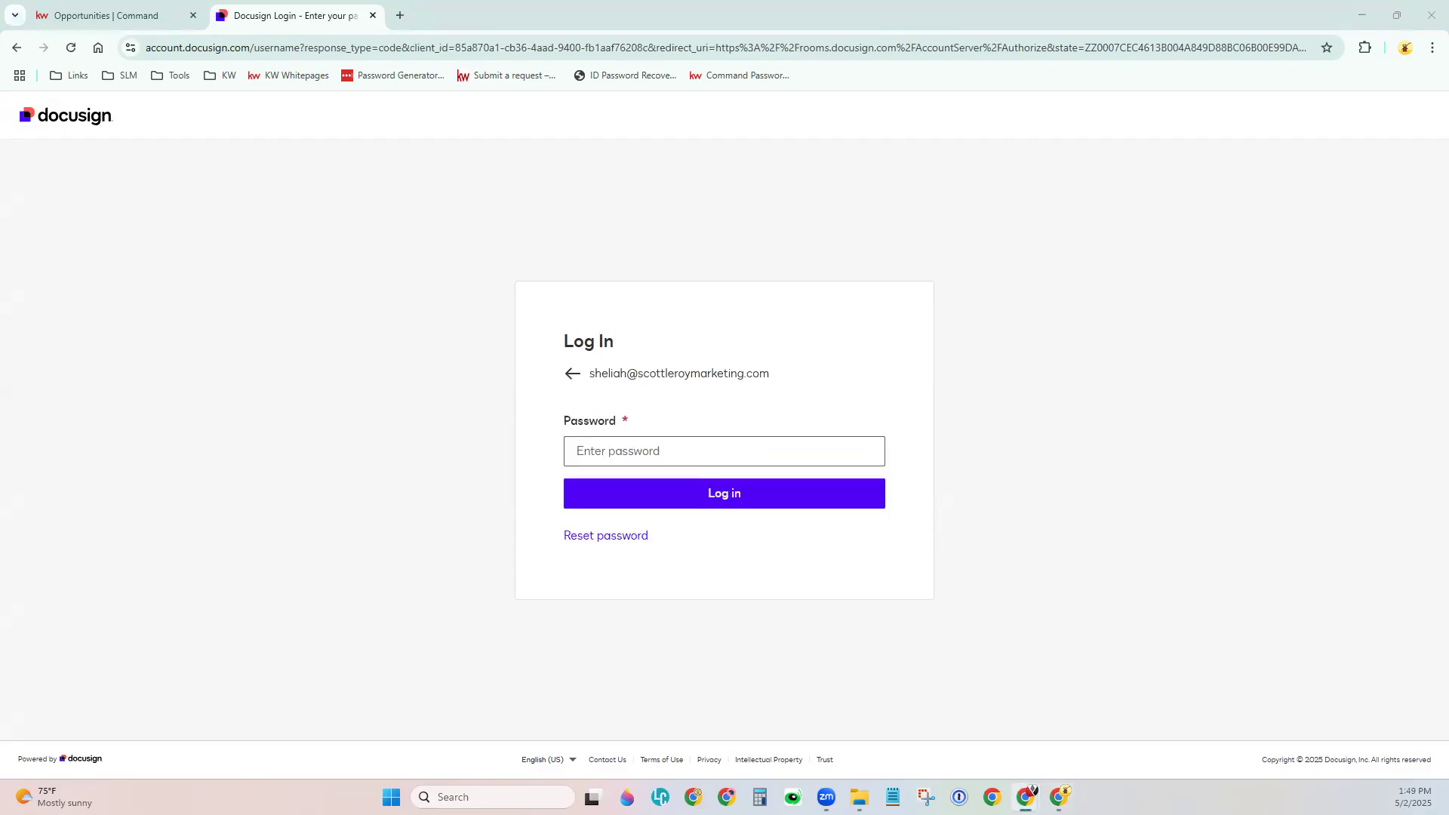
click(601, 452)
key(ctrl+v)
click(614, 506)
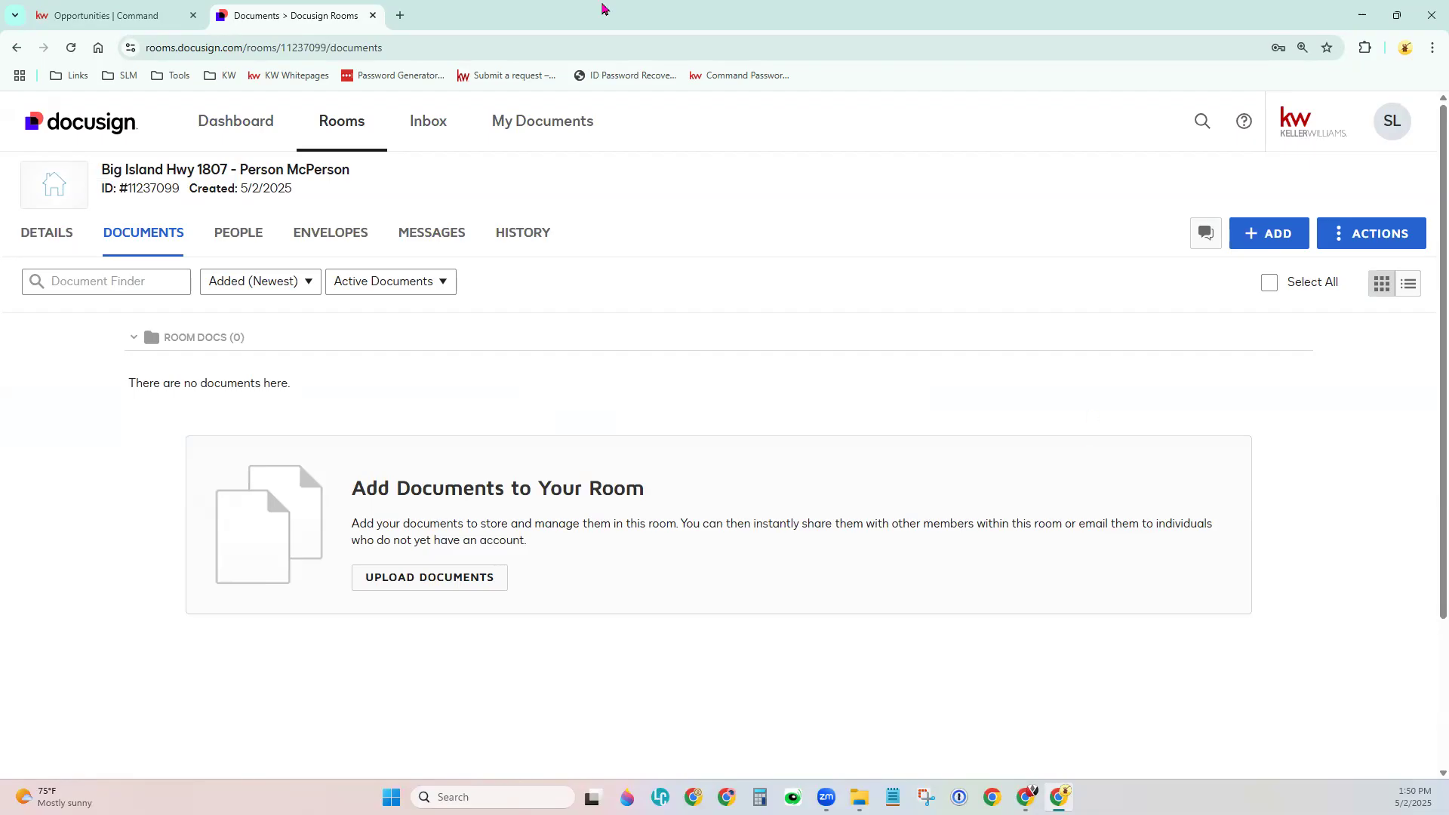
click(95, 16)
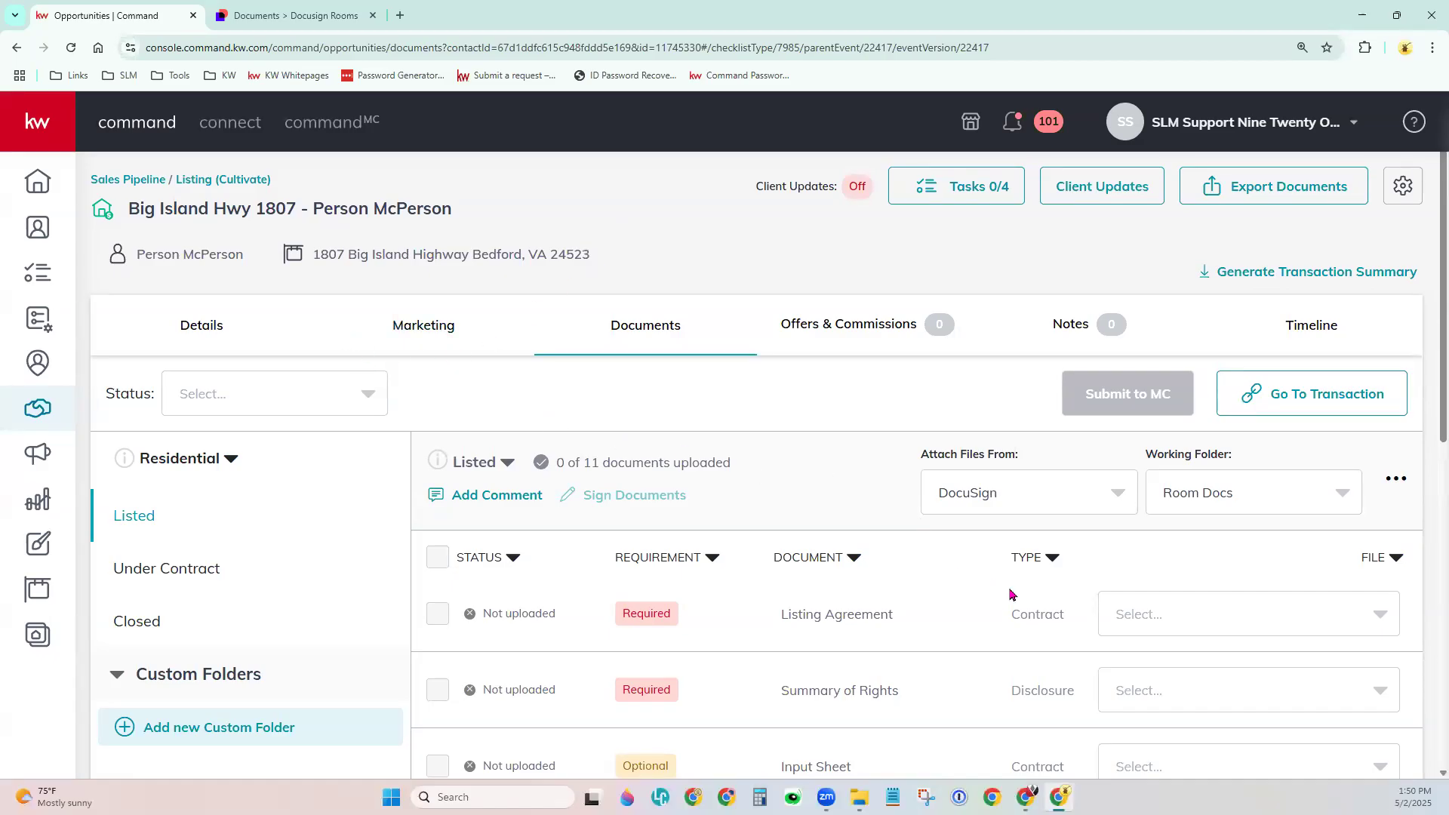
Confirm the DocuSign file lists are empty, then attach files from My Computer (Manual).
scroll(1011, 594, down, 1)
scroll(1011, 595, down, 1)
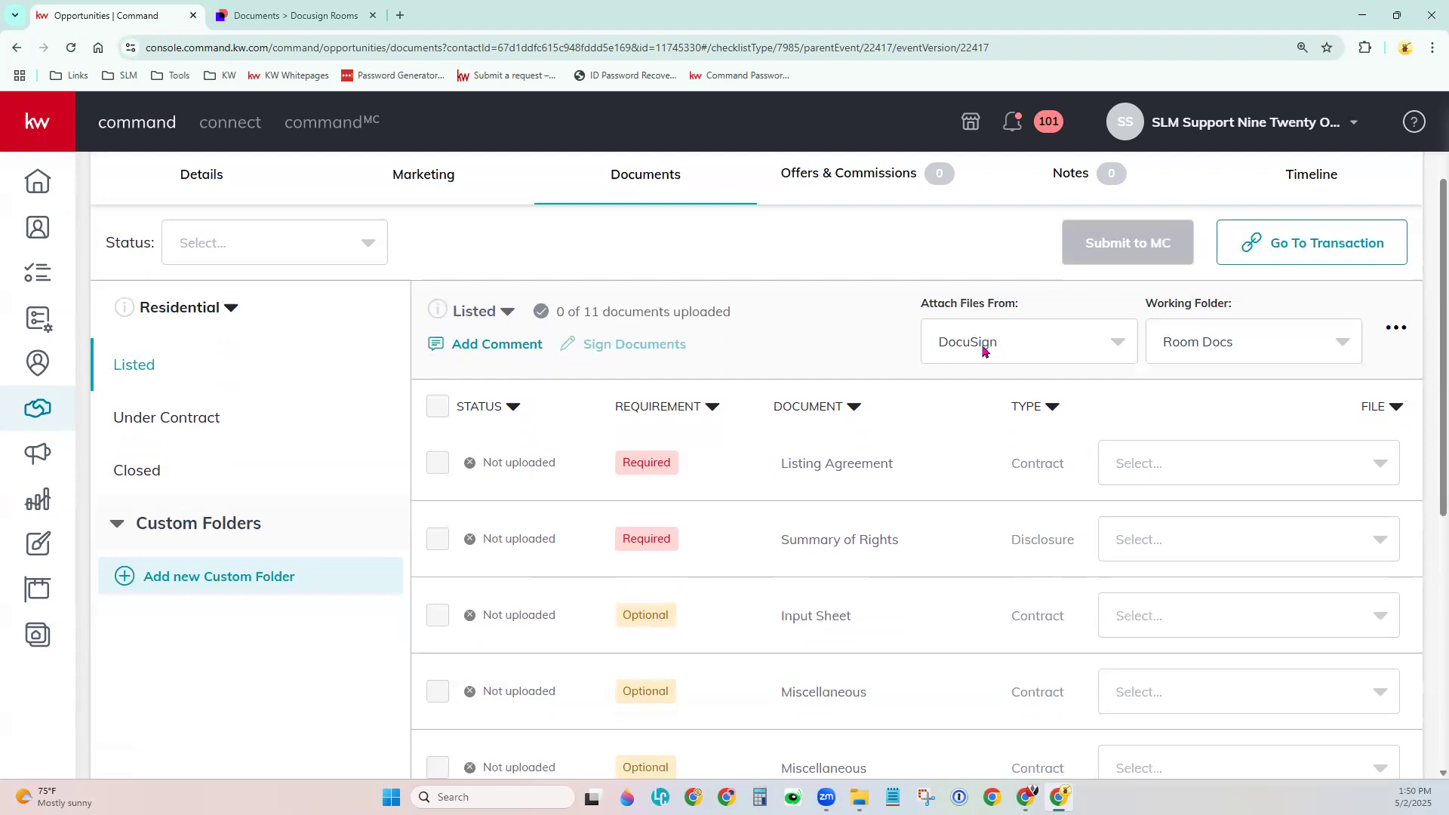
click(1129, 470)
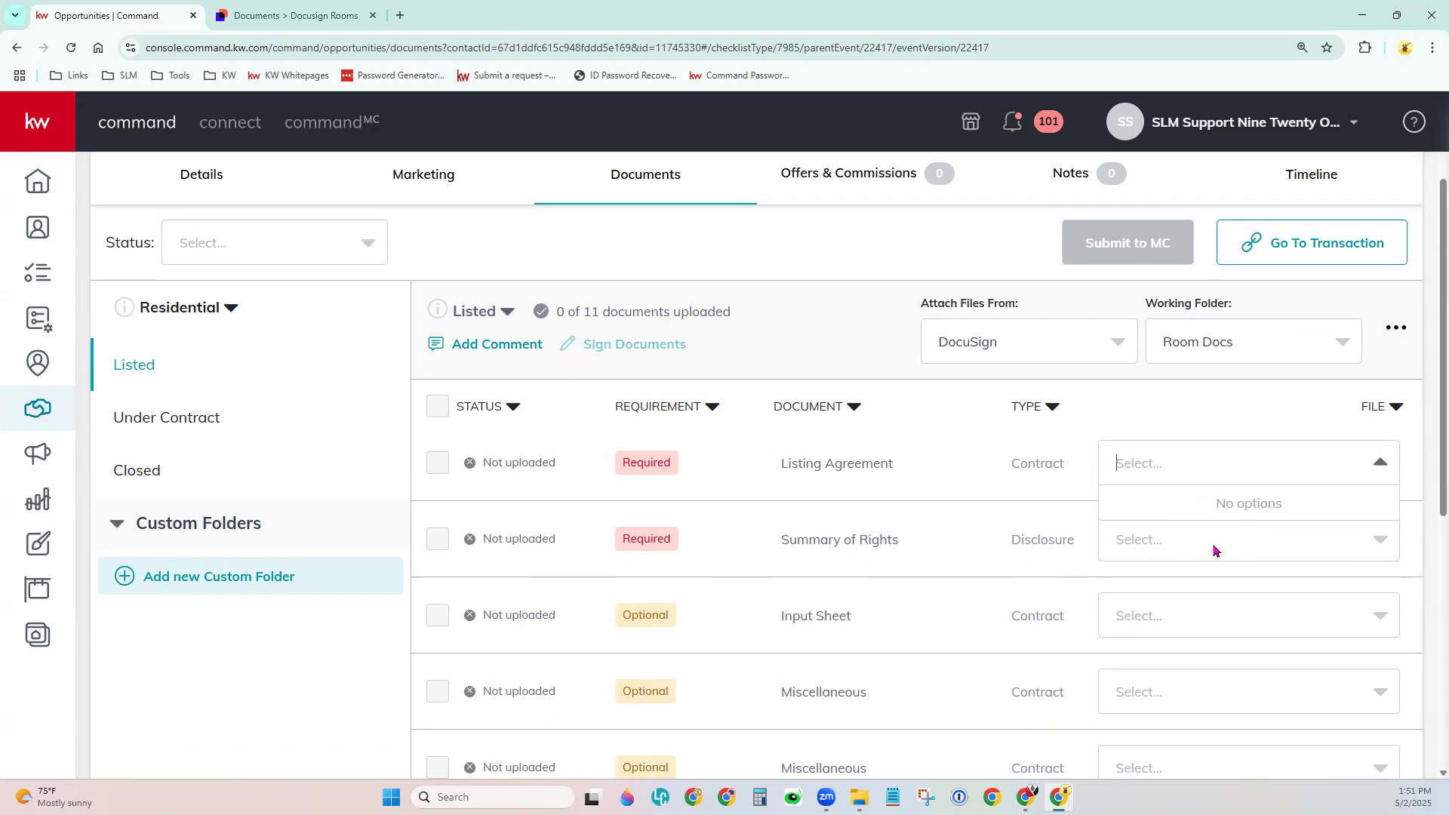
click(1163, 457)
click(1209, 554)
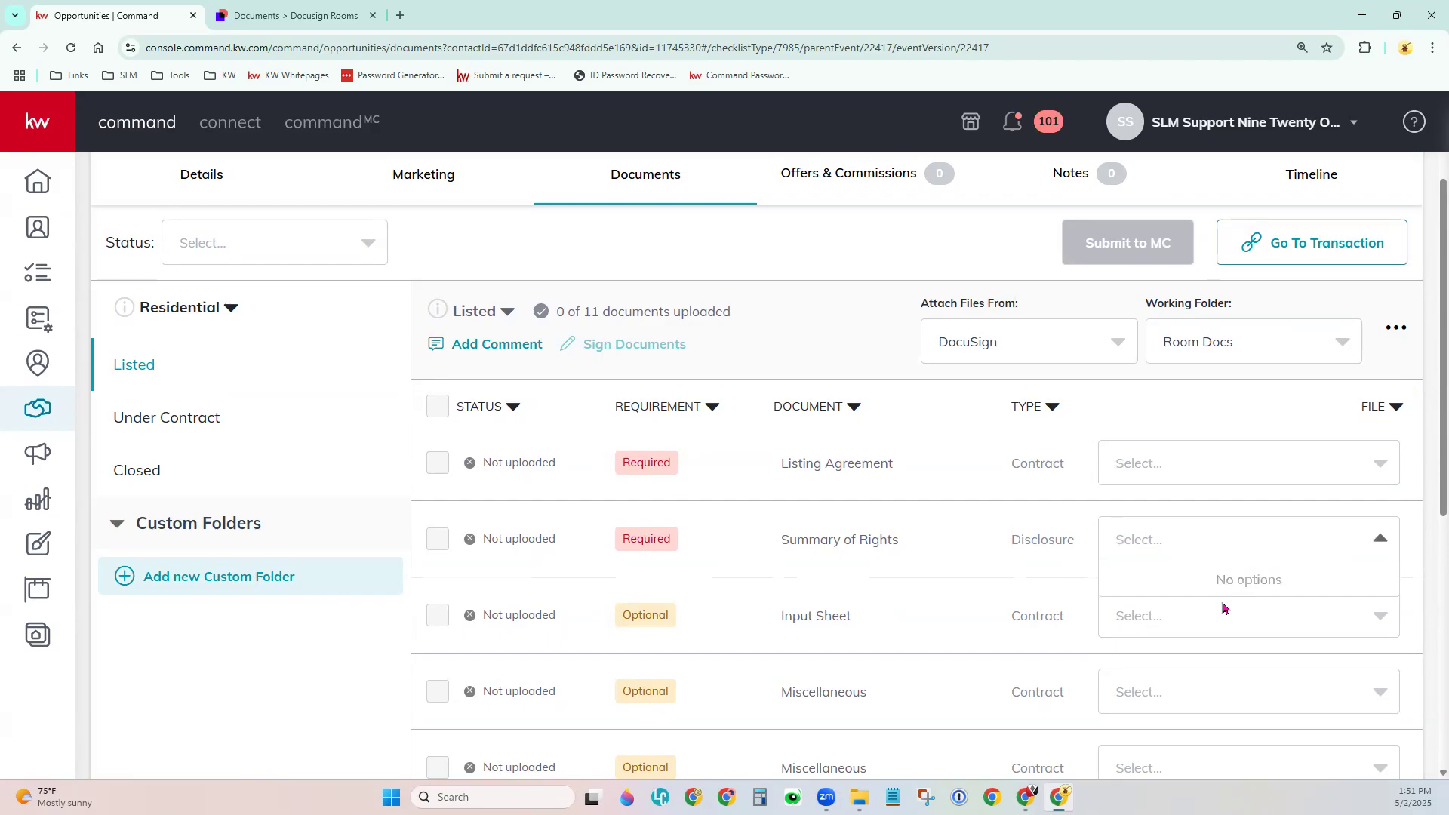
click(1227, 548)
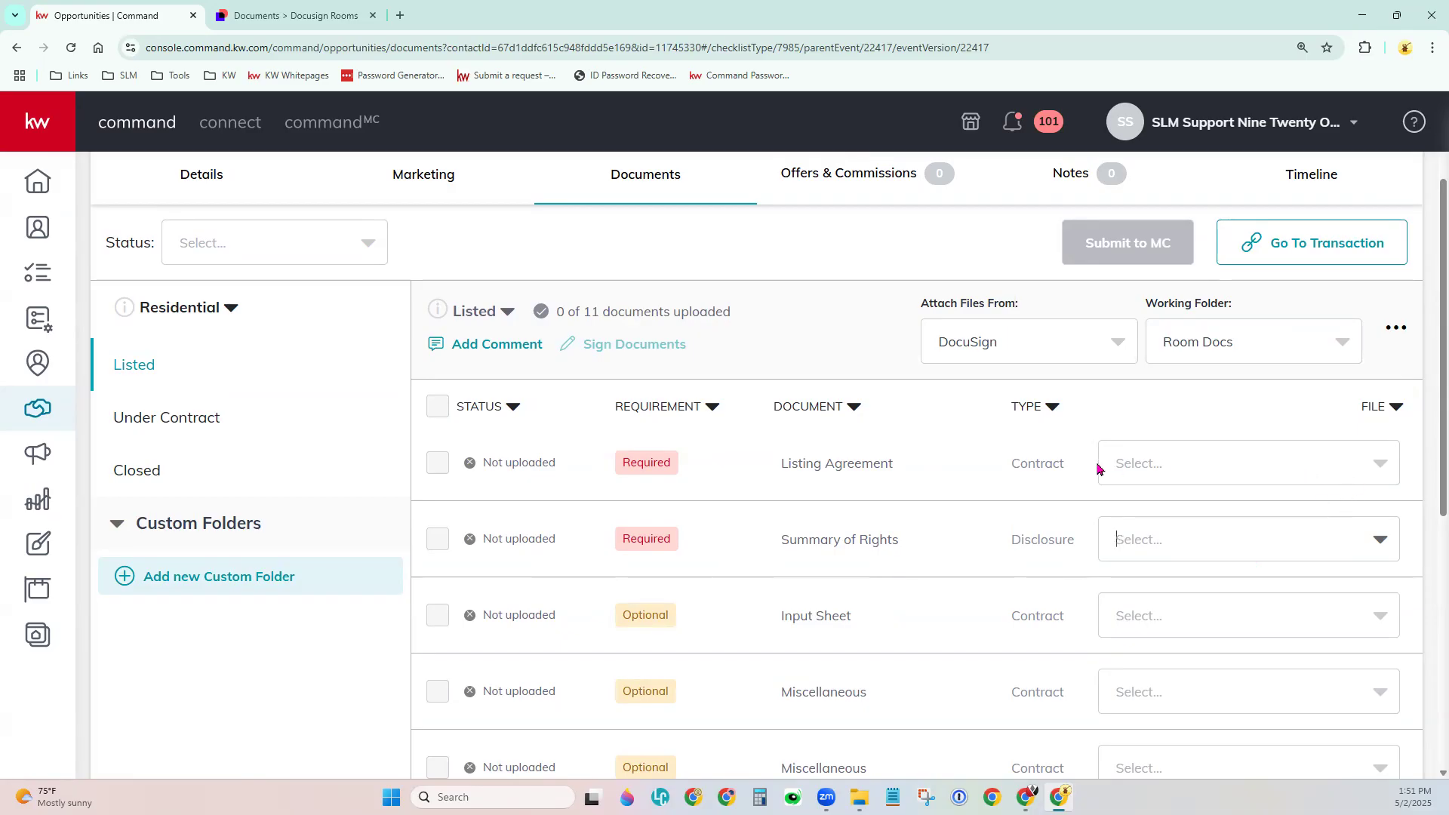
click(1033, 353)
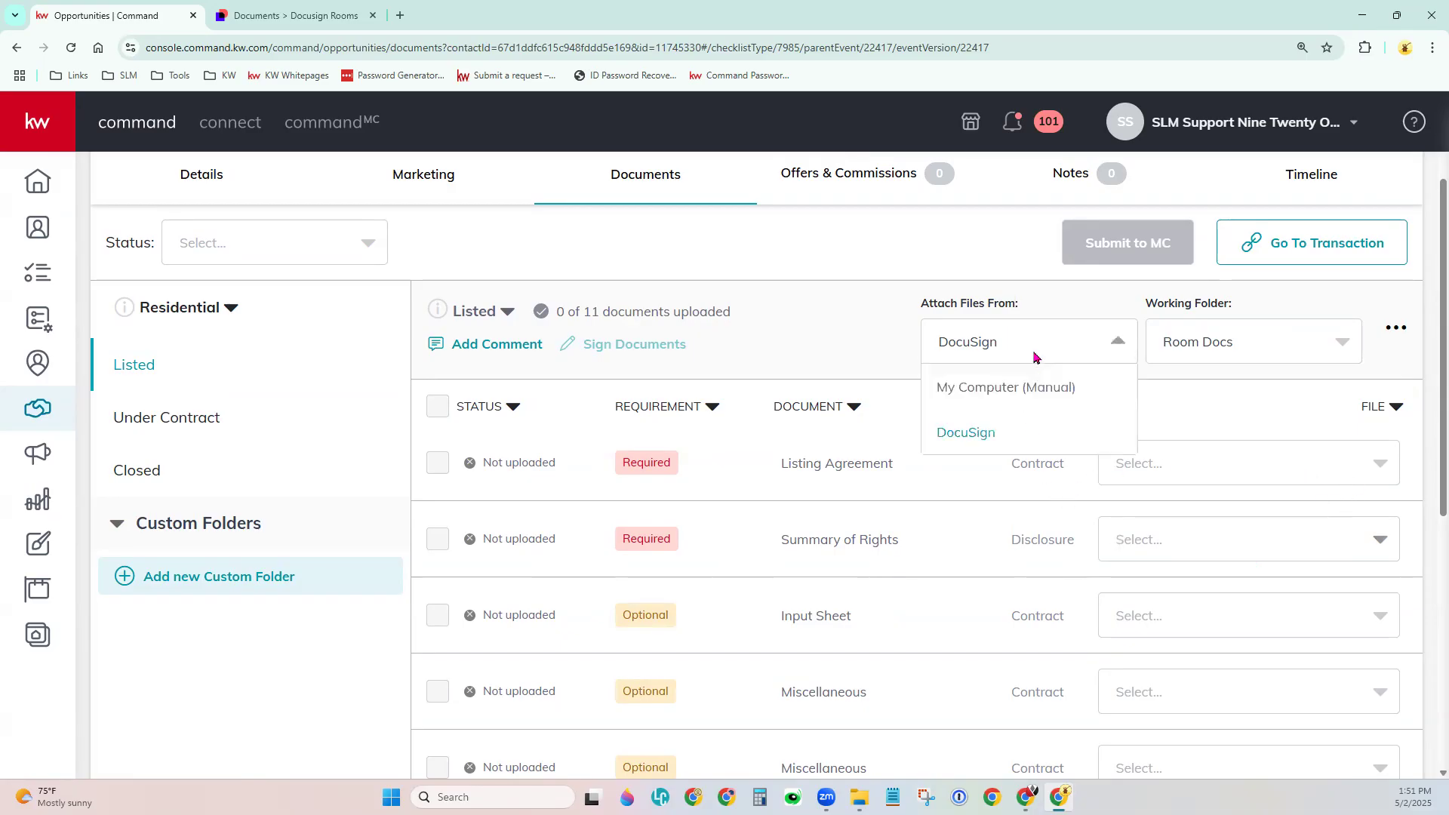
click(1016, 393)
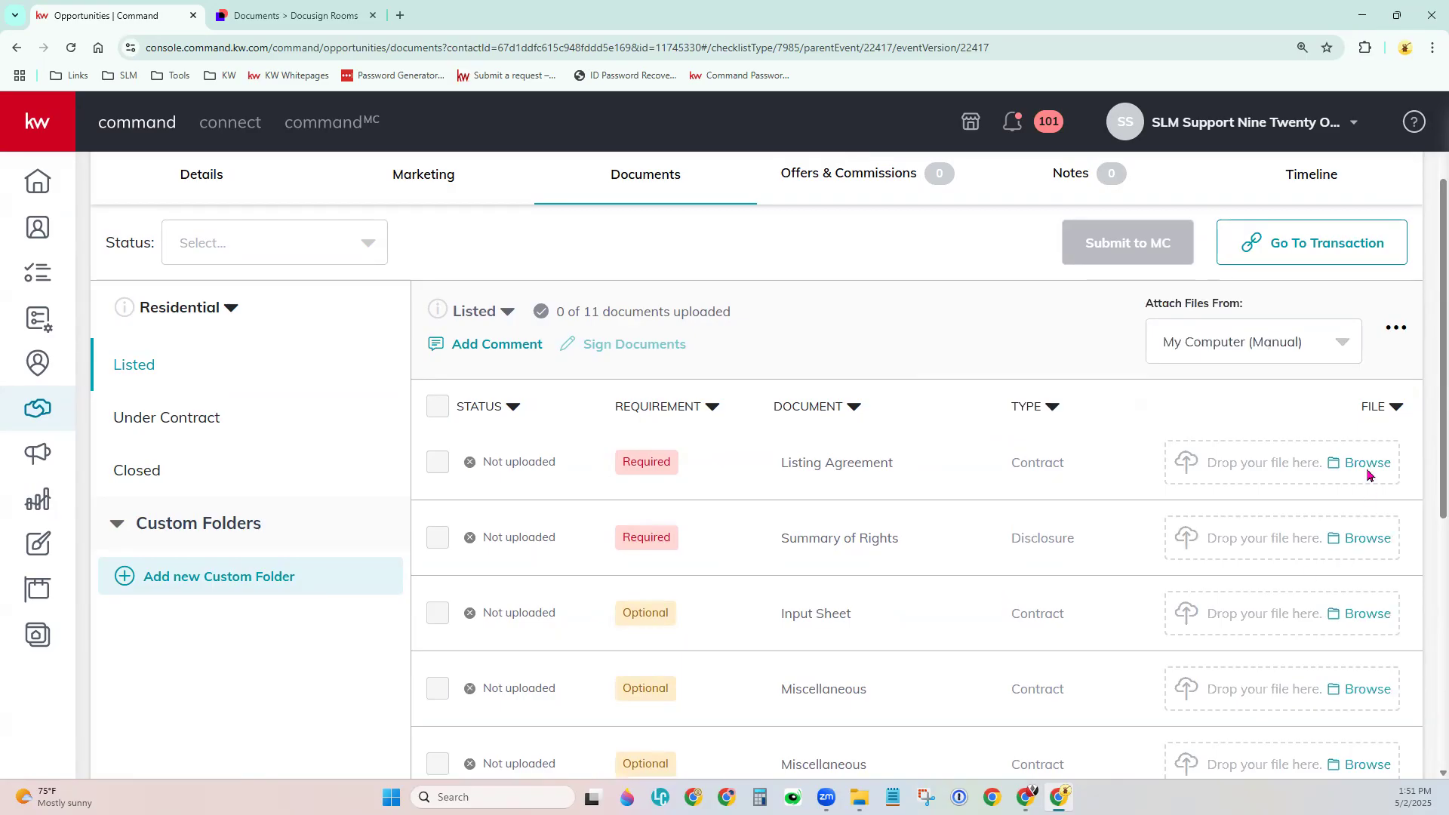
Upload slm-will-do-it-for-you.pdf as Listing Agreement and the SLM Services Flyer as Summary of Rights.
click(1366, 464)
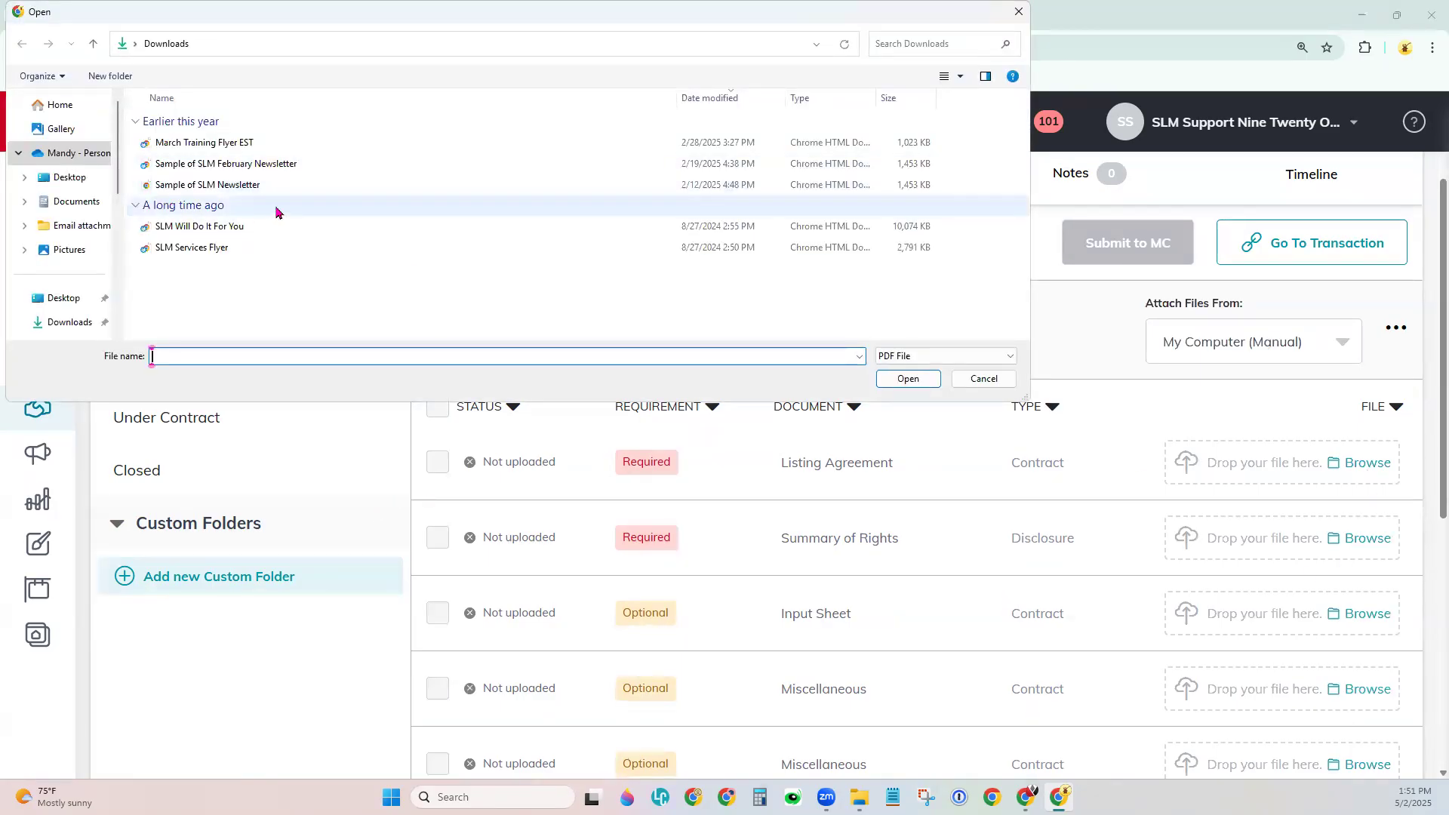
double_click(226, 227)
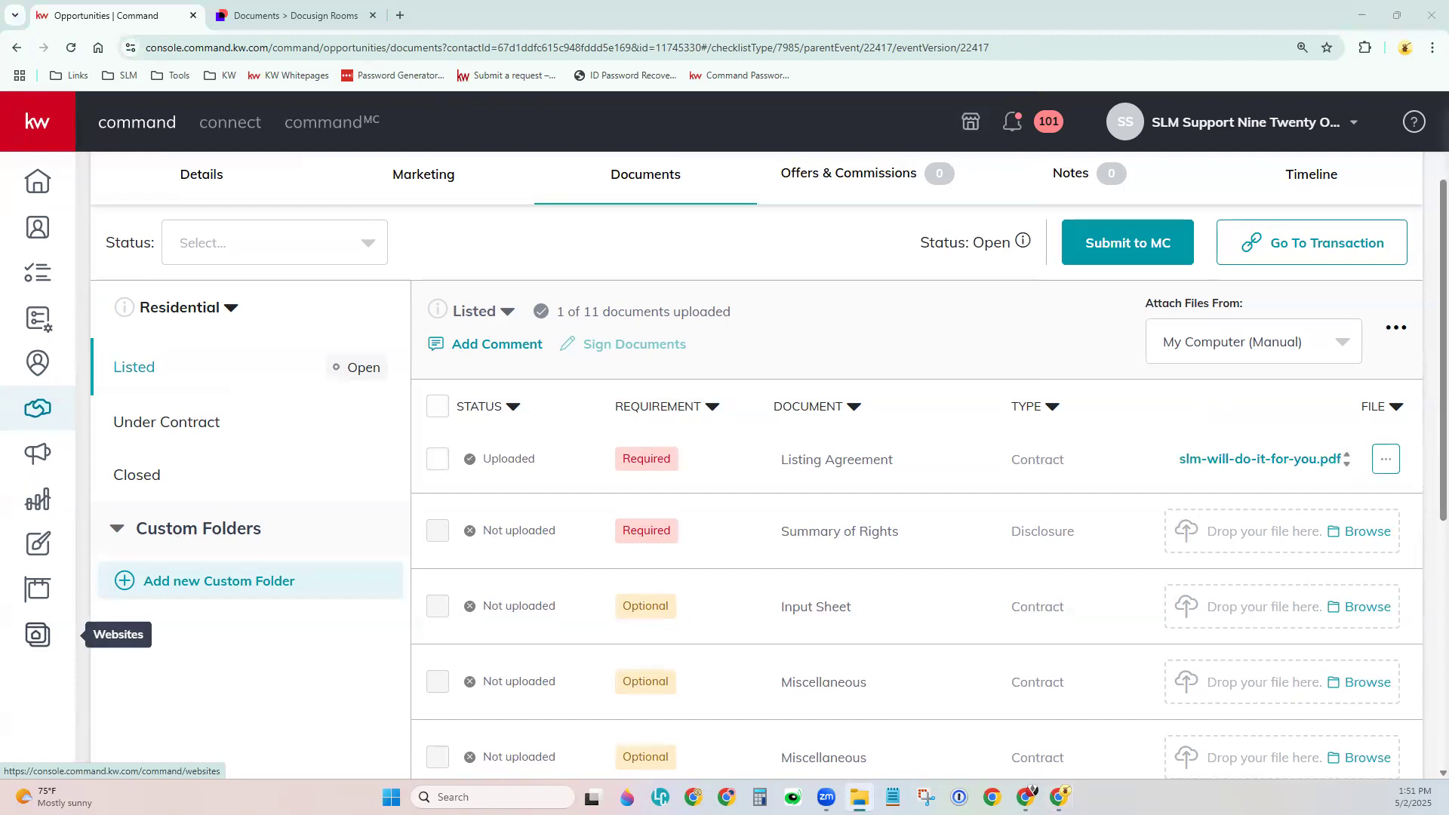
drag(0, 115, 483, 115)
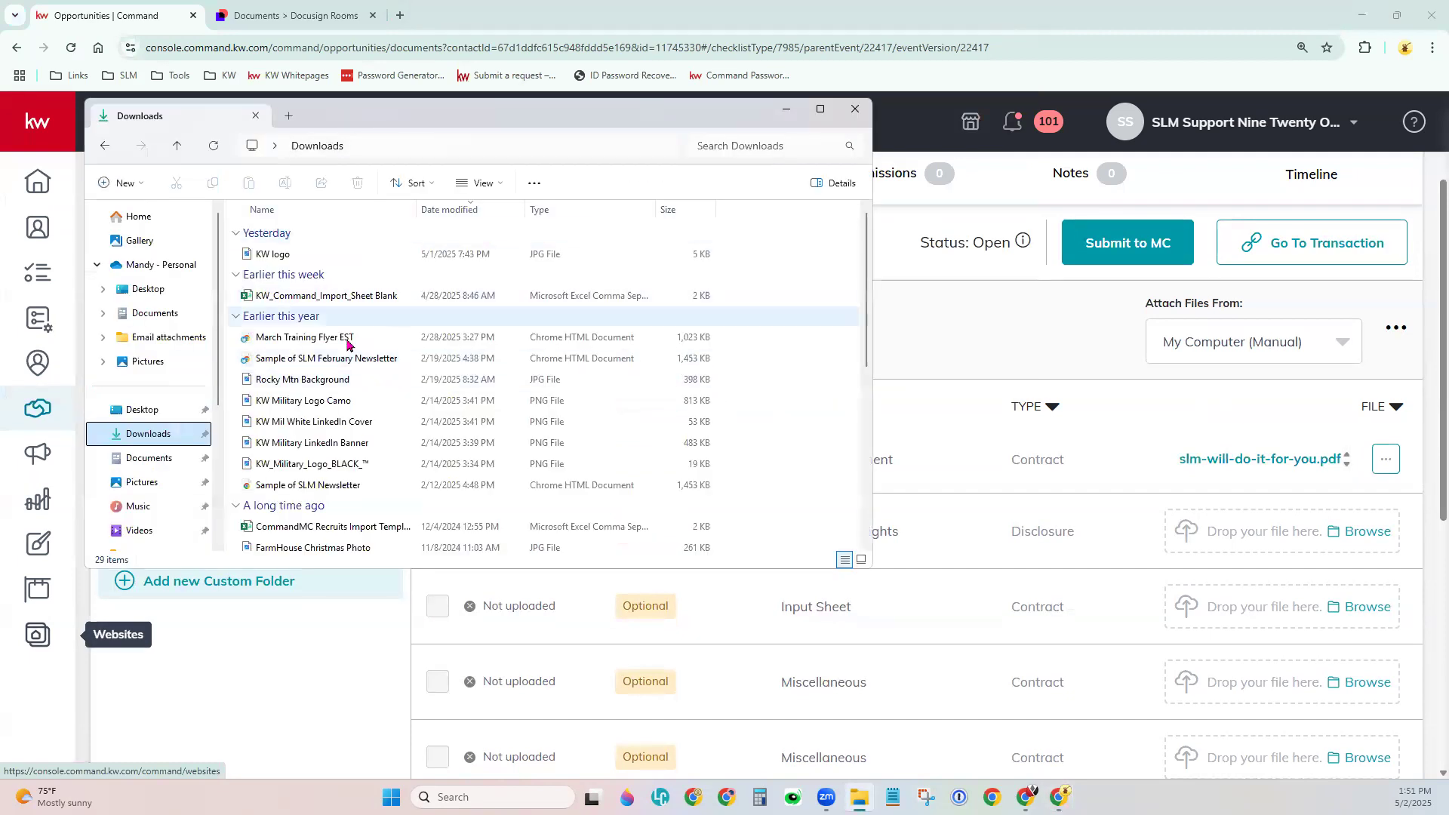
scroll(430, 513, down, 4)
scroll(428, 512, down, 2)
click(313, 458)
drag(313, 457, 1285, 551)
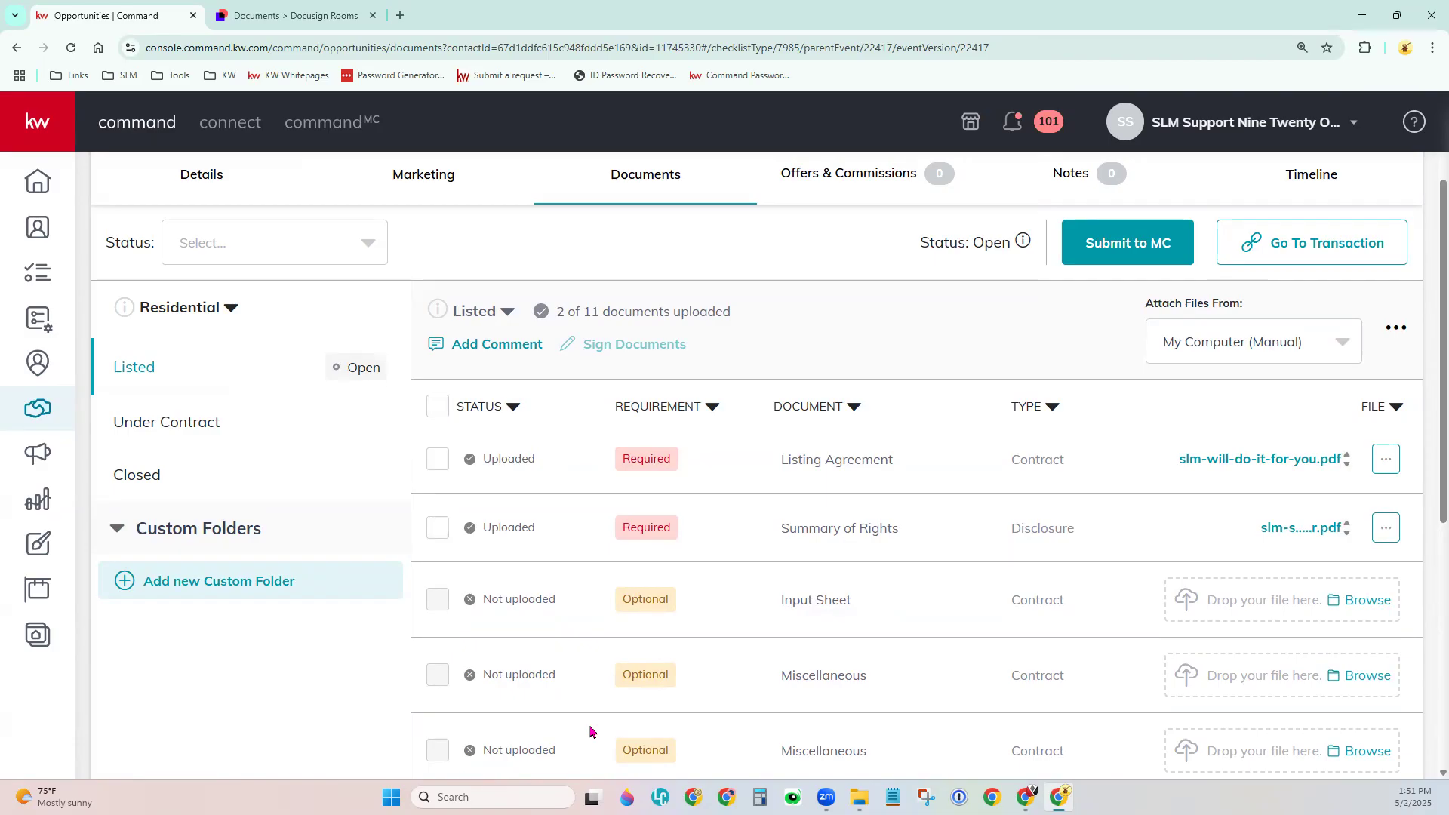
Switch Attach Files From back to DocuSign and check the empty Input Sheet file list.
click(1197, 344)
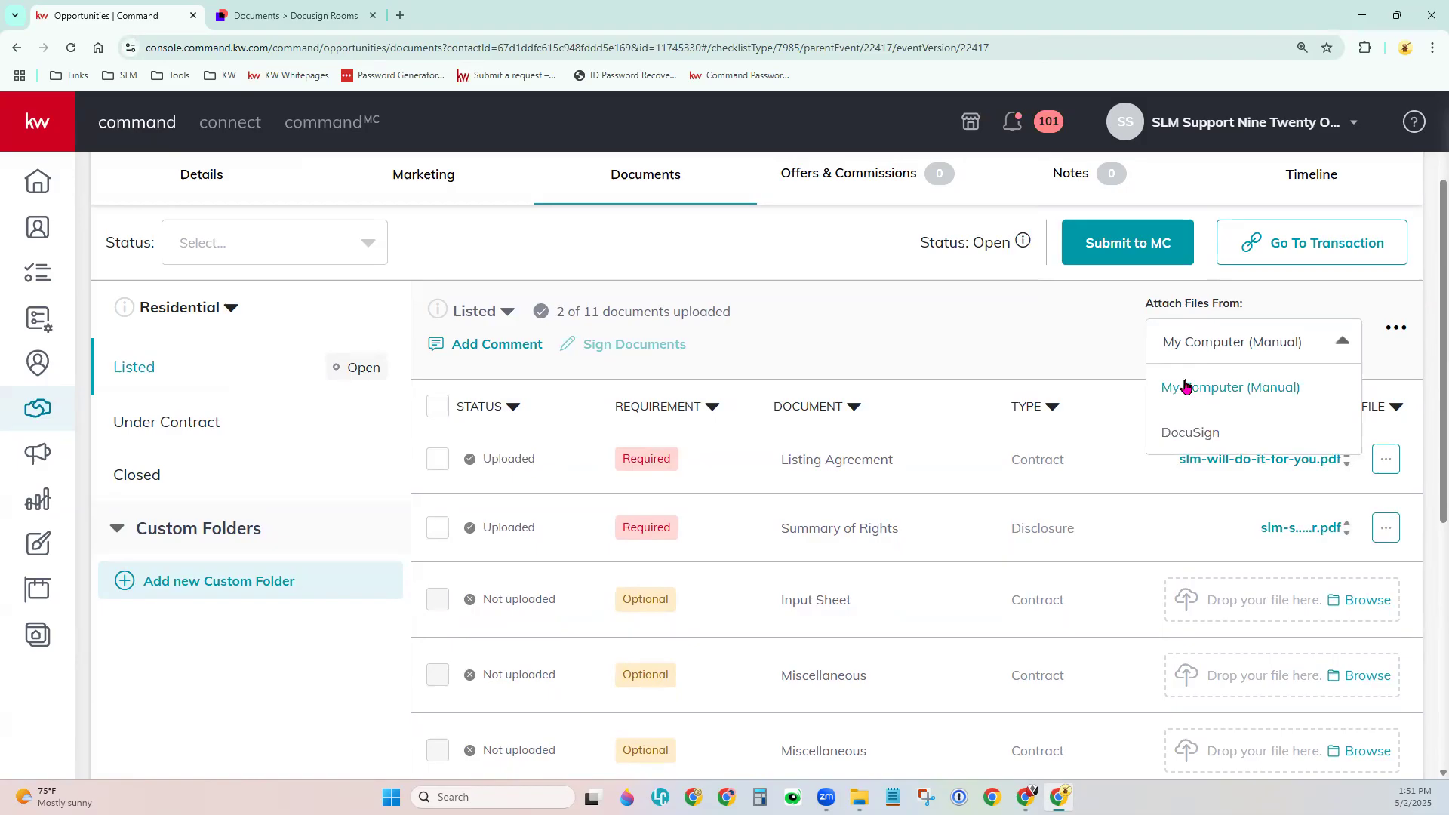
click(1184, 433)
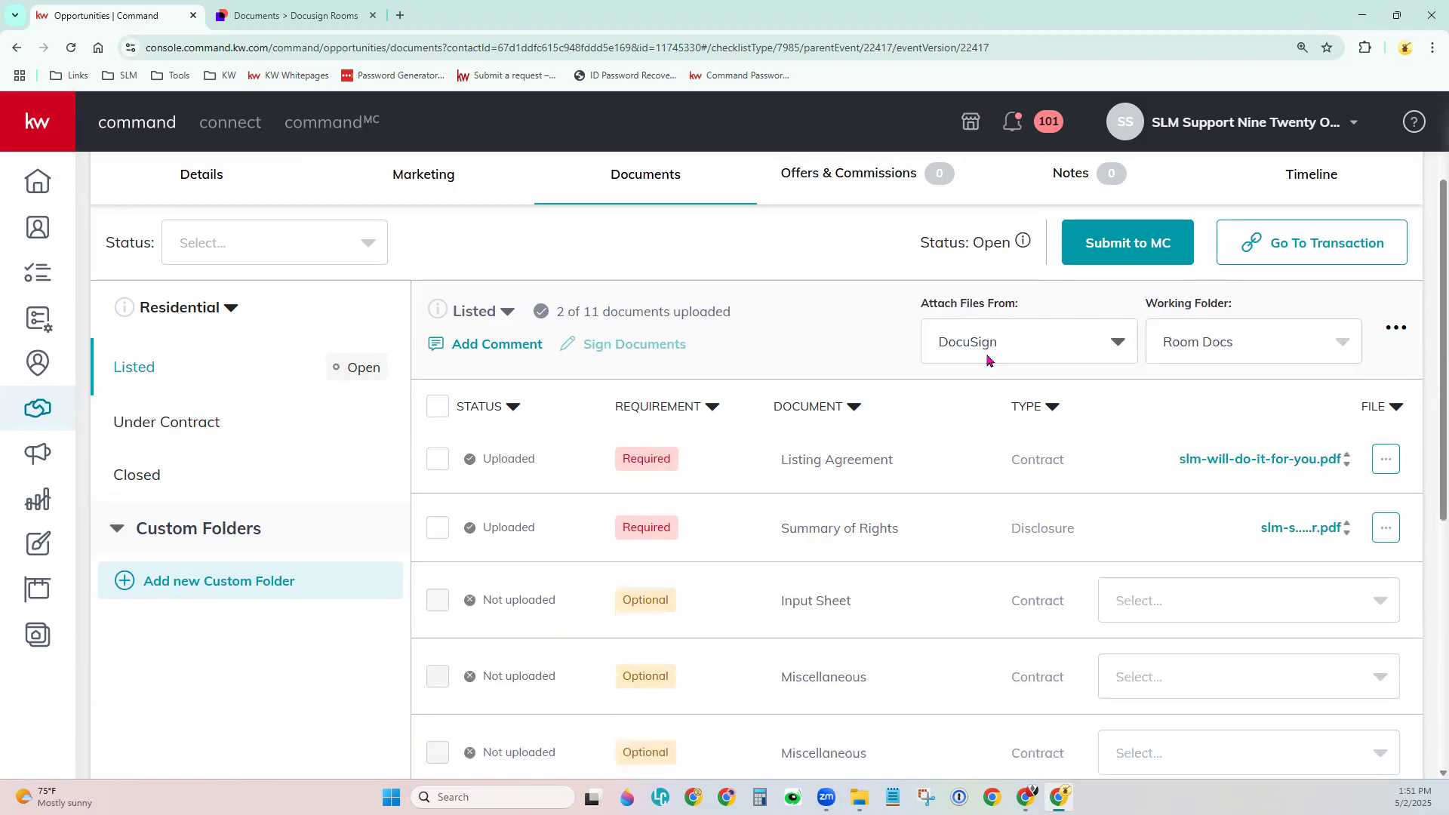
click(1190, 608)
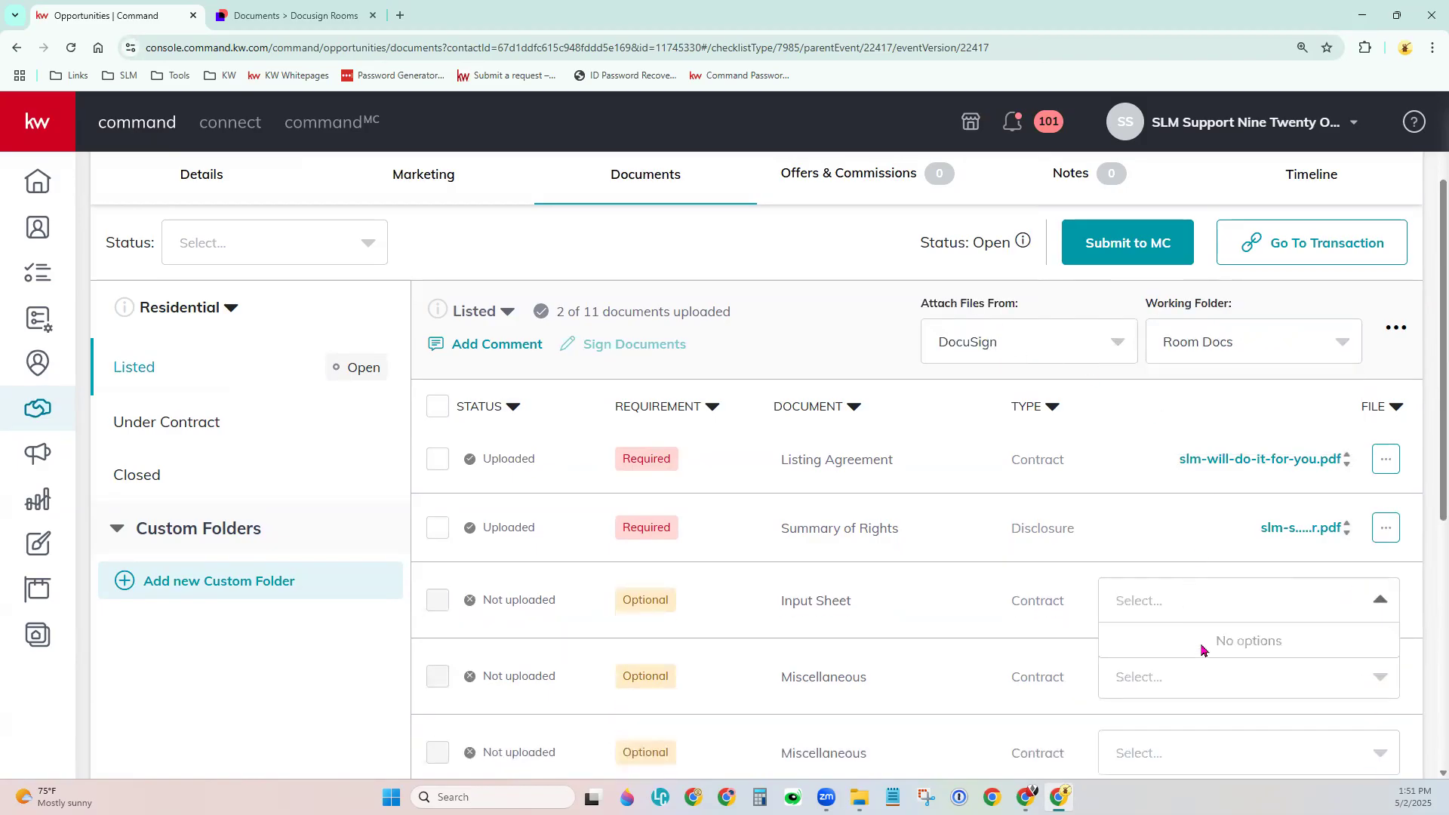
click(1163, 573)
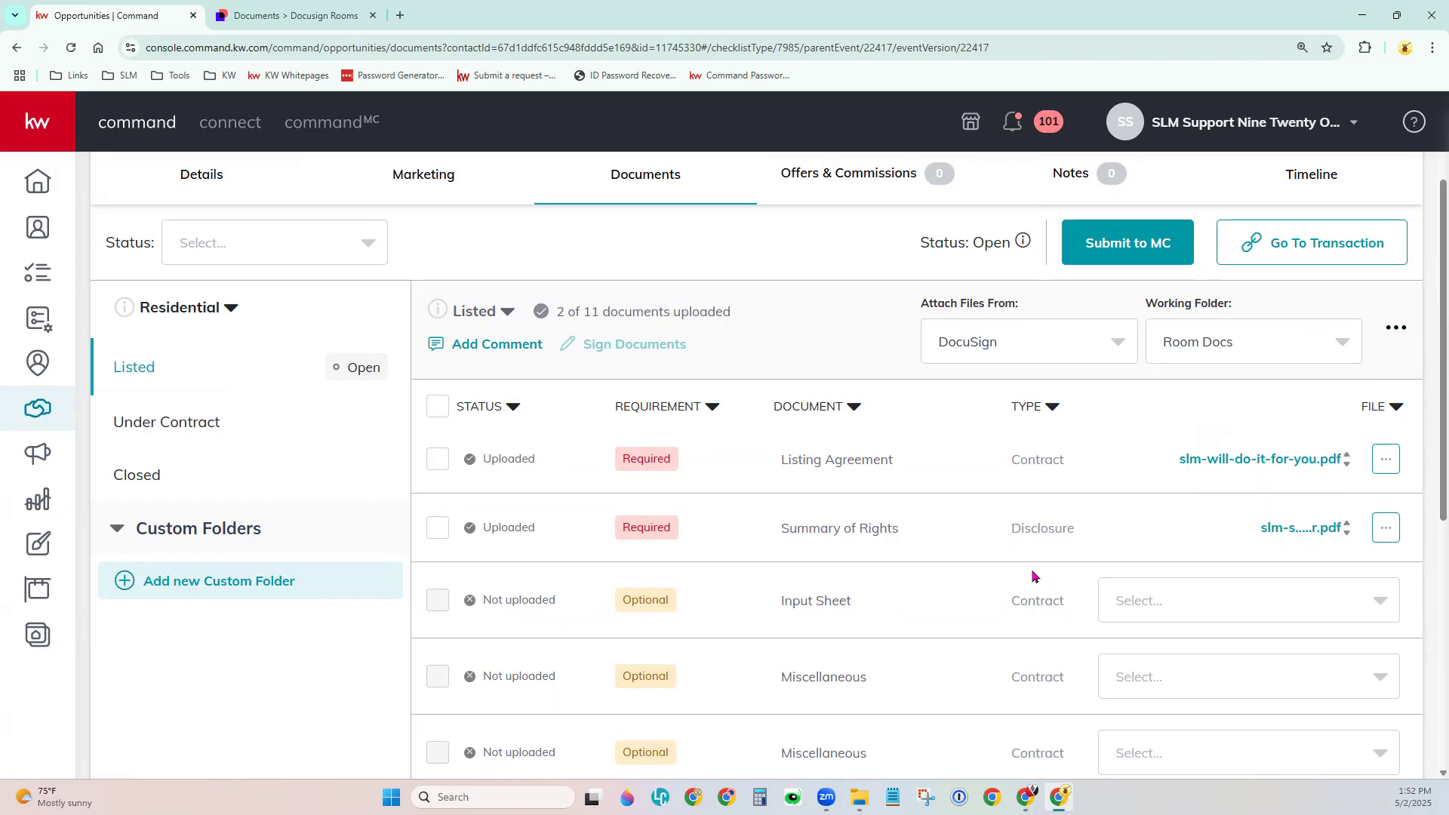
scroll(1027, 558, up, 2)
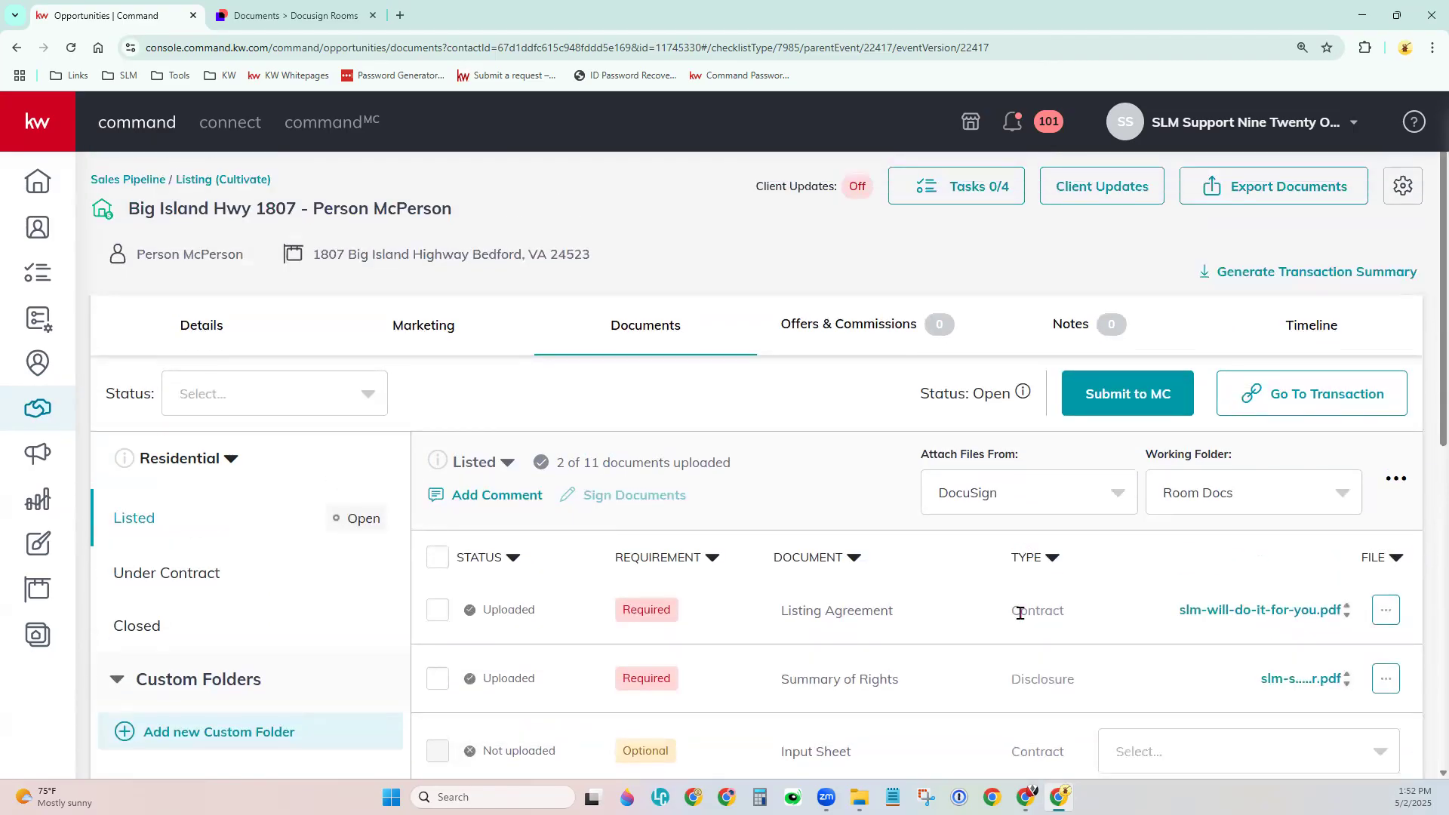
scroll(1020, 609, down, 1)
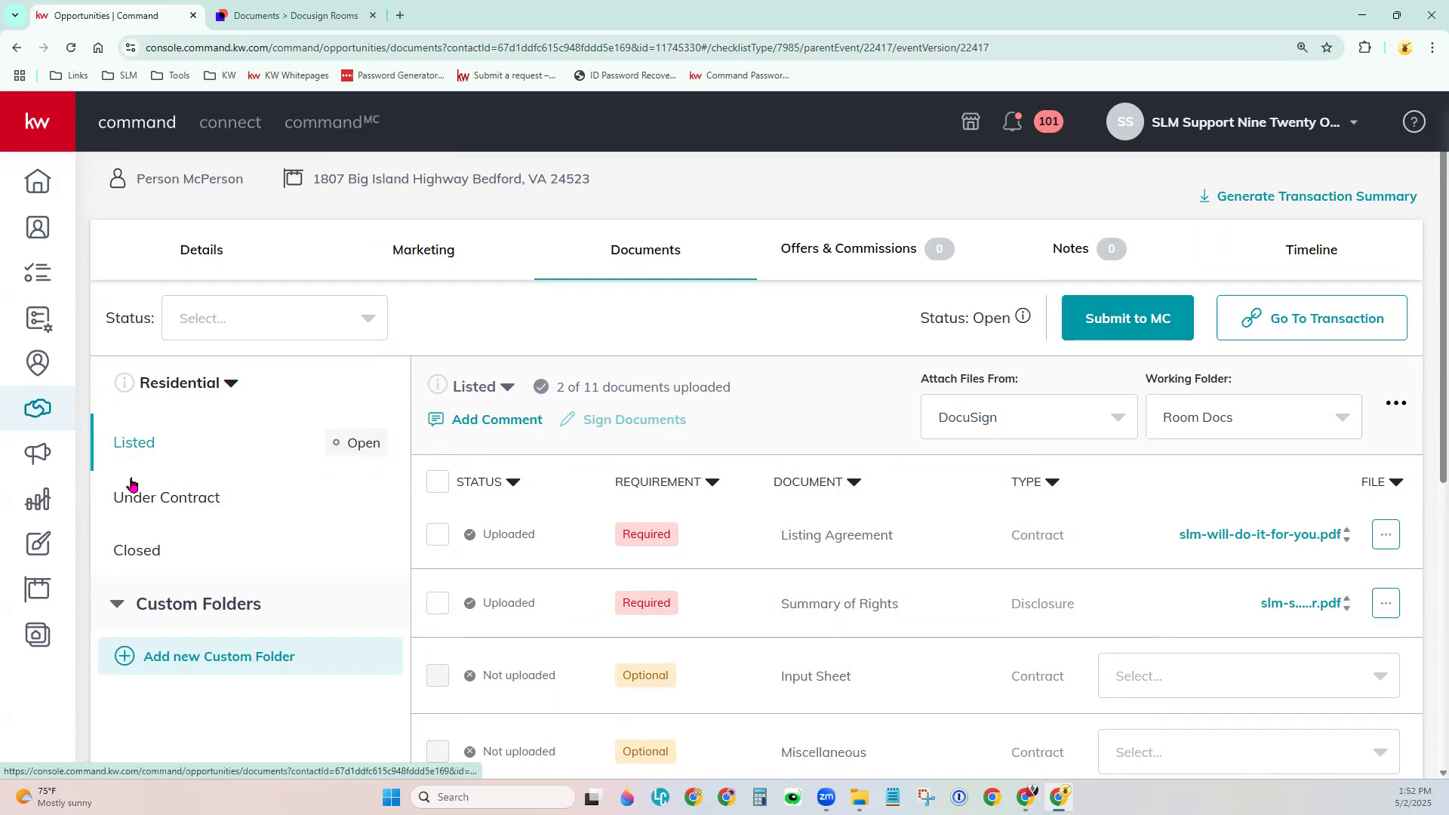
Open the Under Contract checklist, then go to the Offers & Commissions page.
click(131, 509)
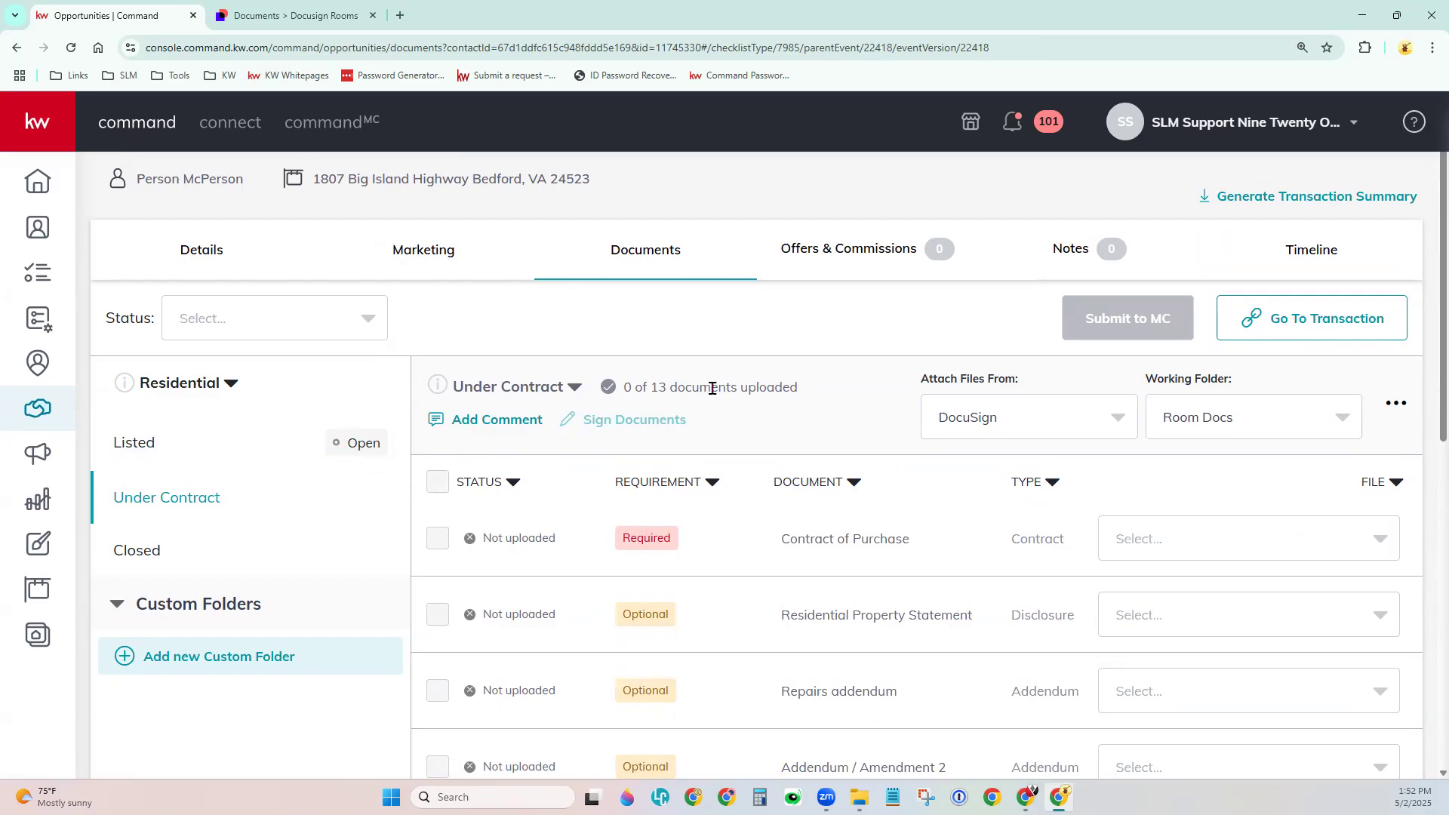
scroll(712, 388, up, 1)
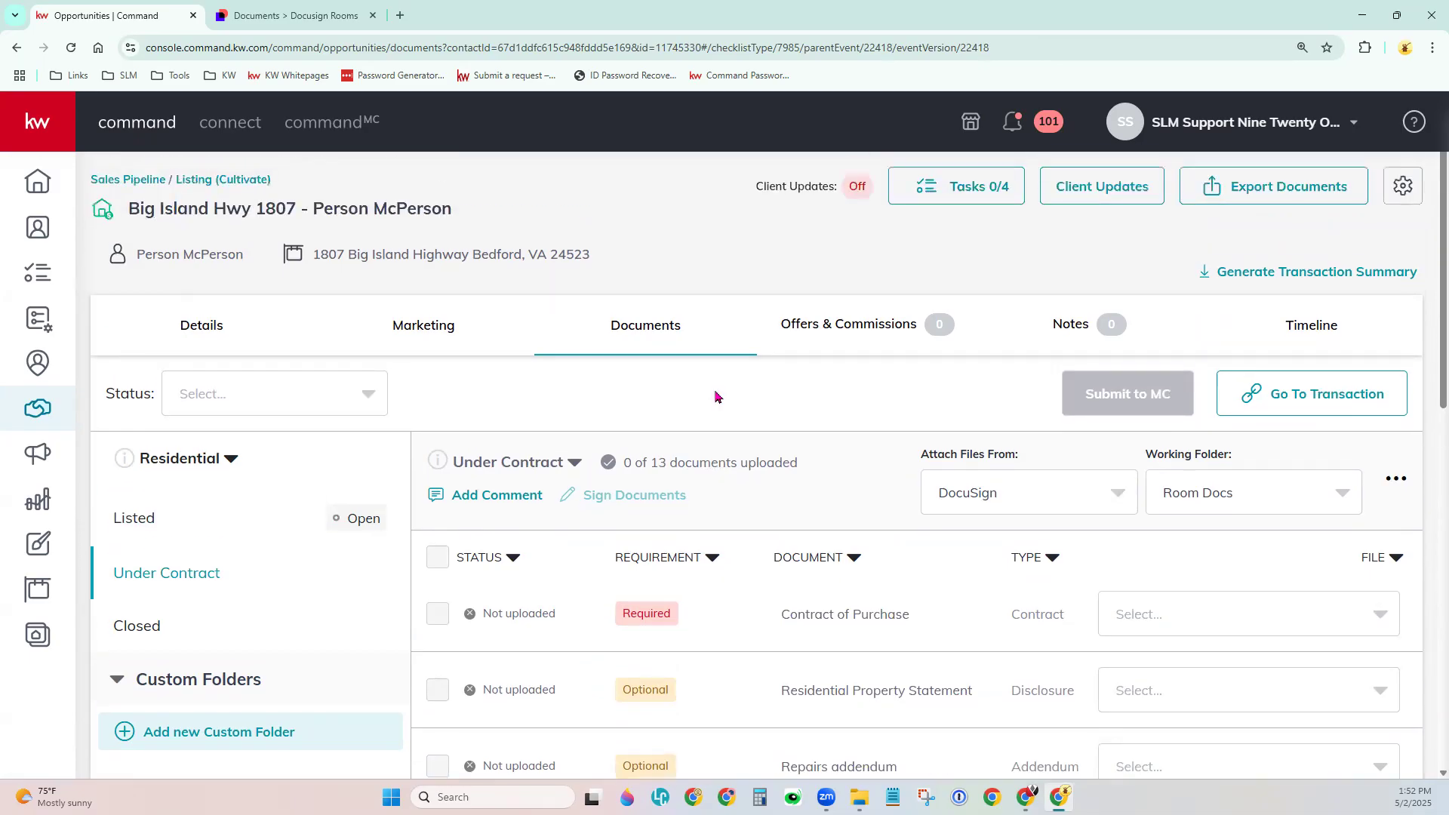
click(852, 334)
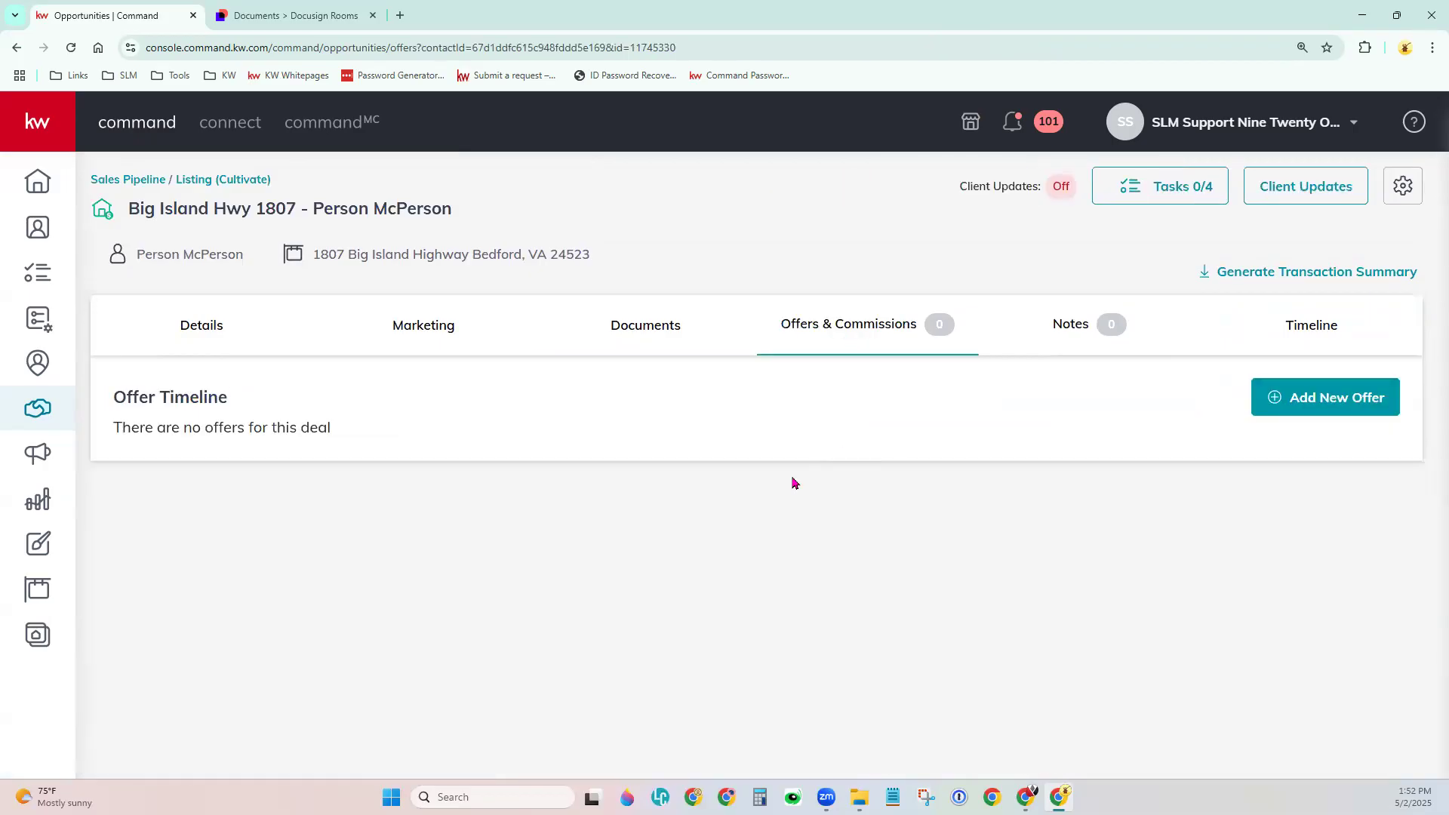
Add a new offer named 'First Offer' and pick its property address from KWLS.
click(1334, 406)
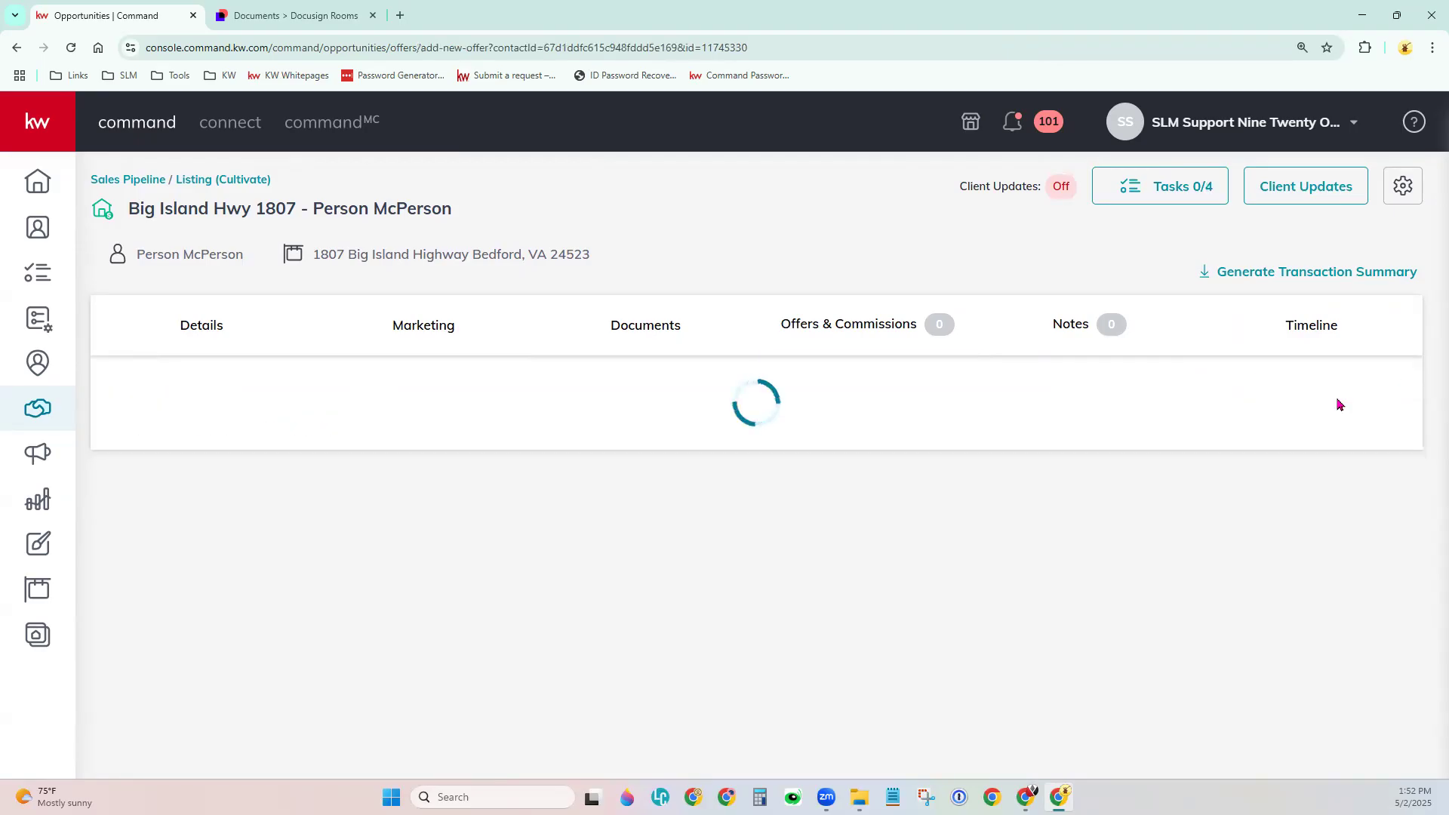
scroll(1222, 521, down, 3)
double_click(490, 243)
key(BackSpace)
key(BackSpace)
key(BackSpace)
key(BackSpace)
key(BackSpace)
key(BackSpace)
key(BackSpace)
text(First Offer)
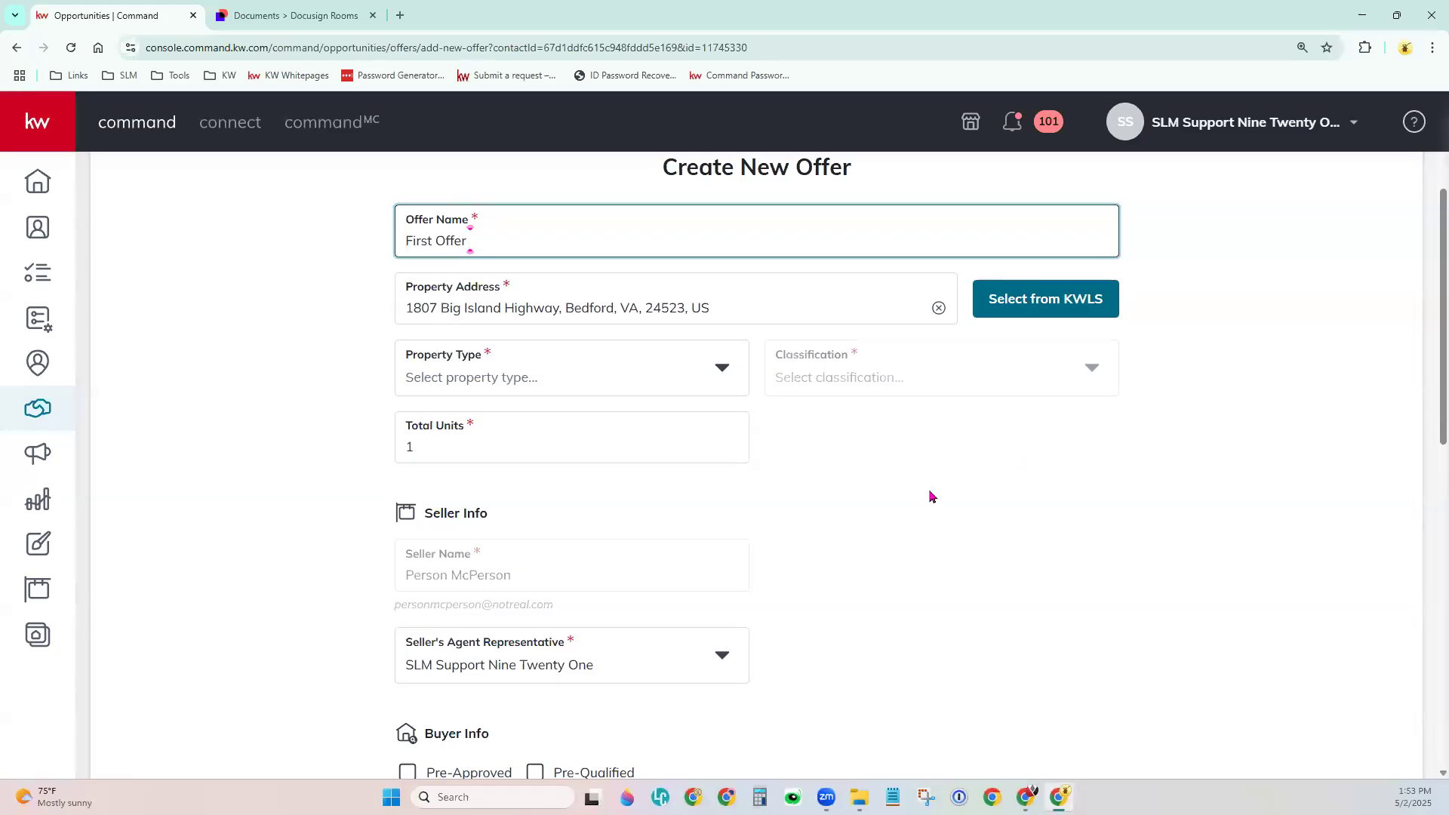
click(1061, 309)
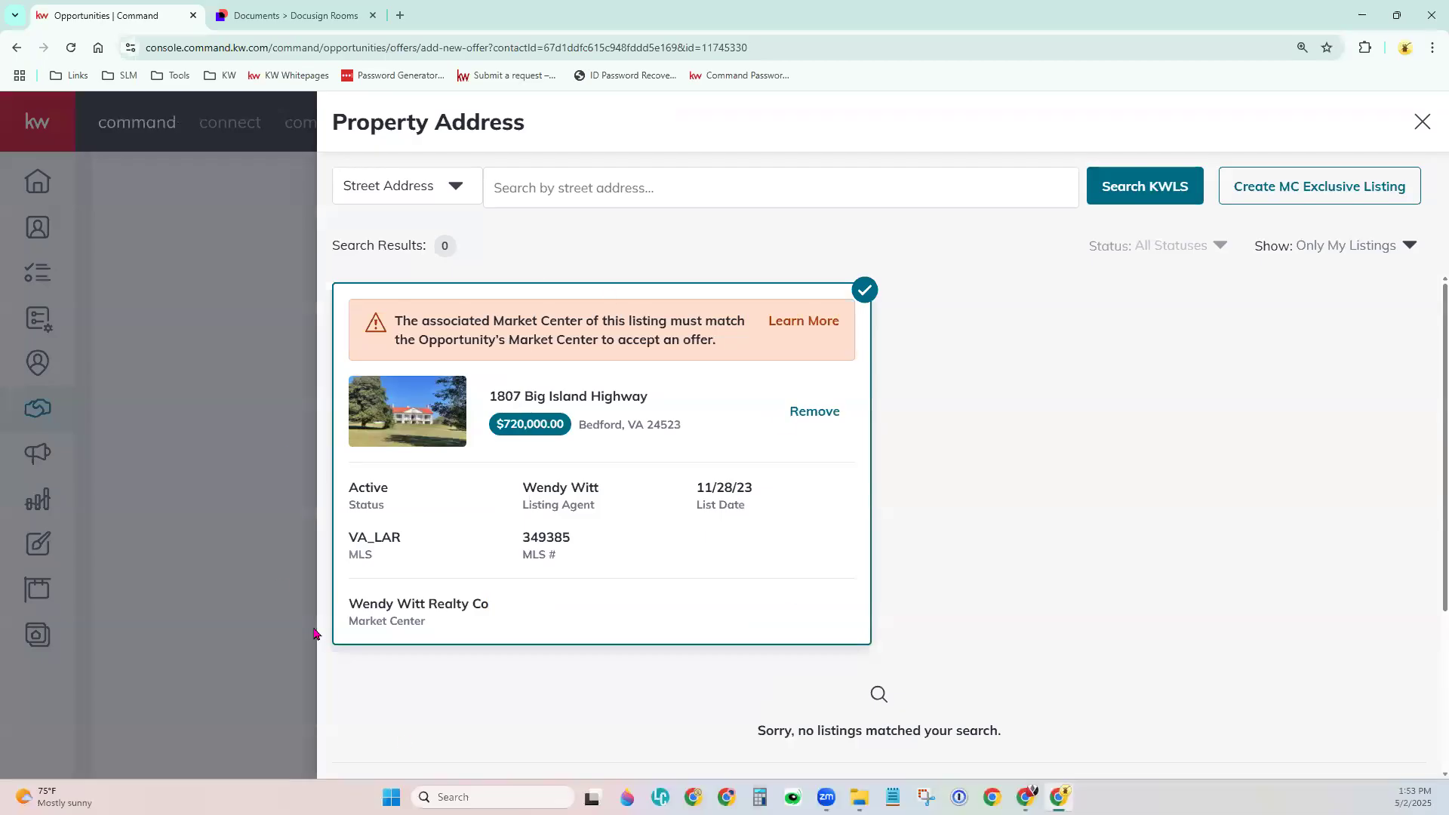
Detach the current listing and browse the market center's listings in KWLS.
click(823, 422)
click(1395, 248)
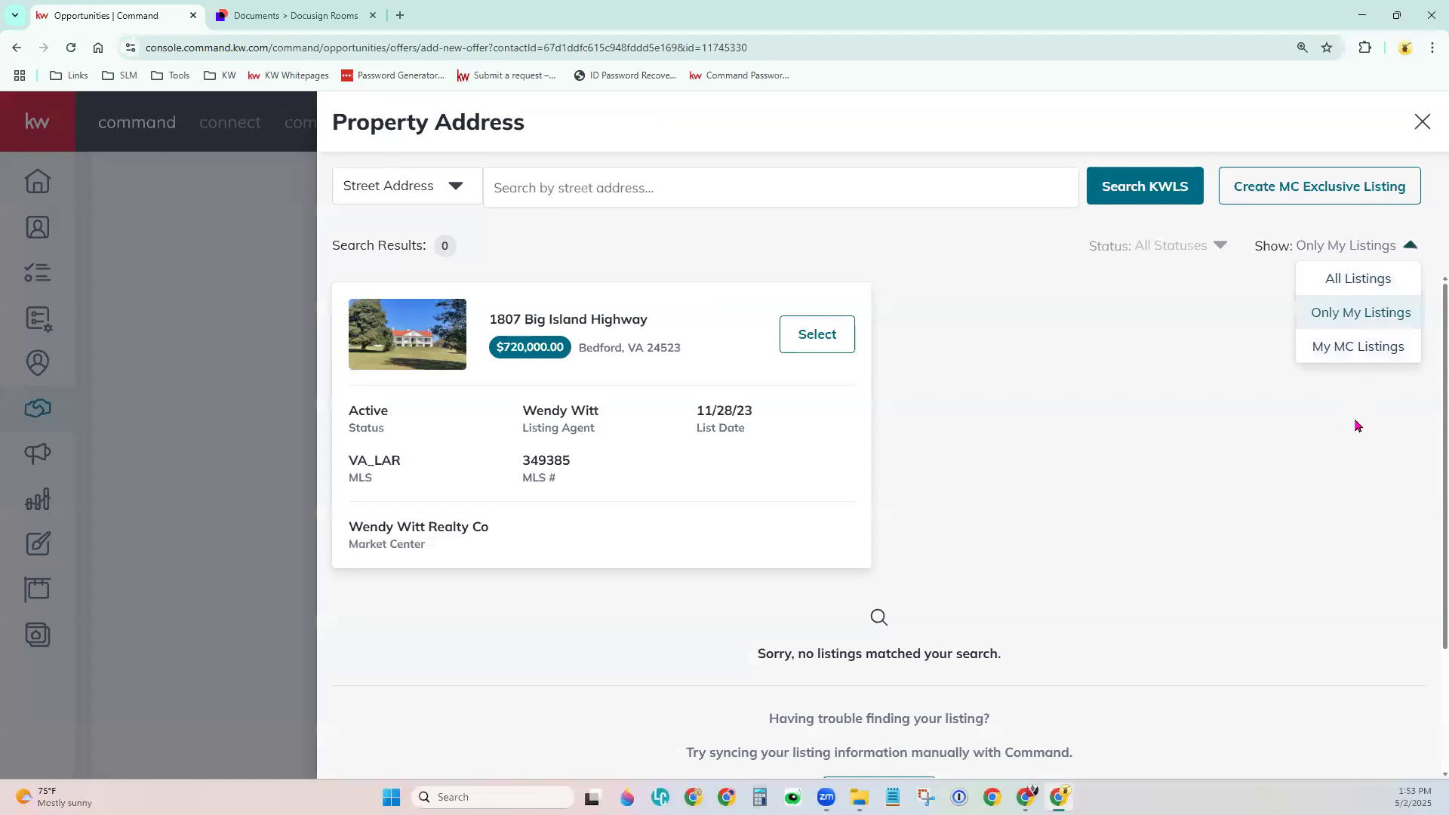
click(1356, 348)
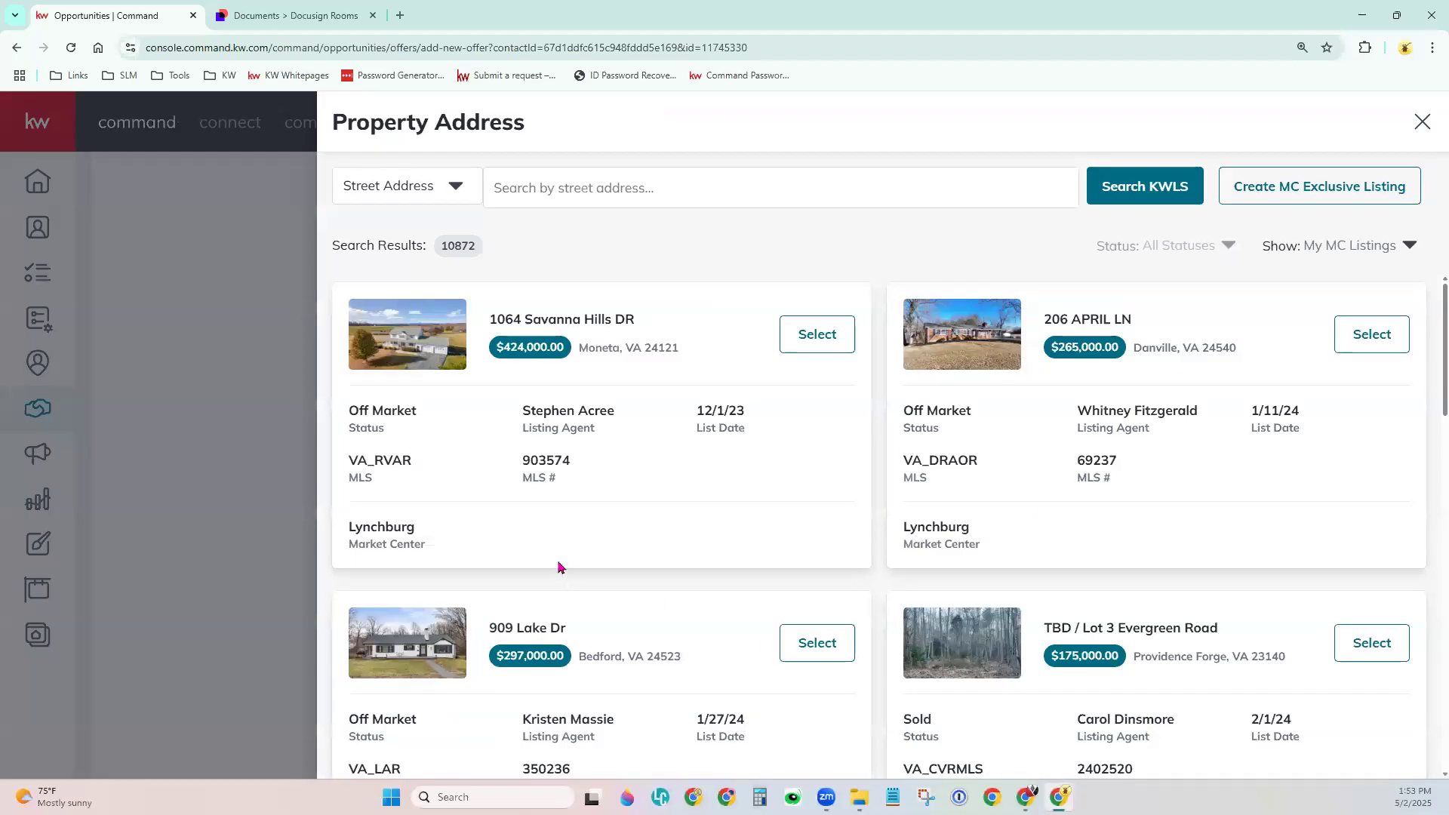
scroll(830, 608, down, 15)
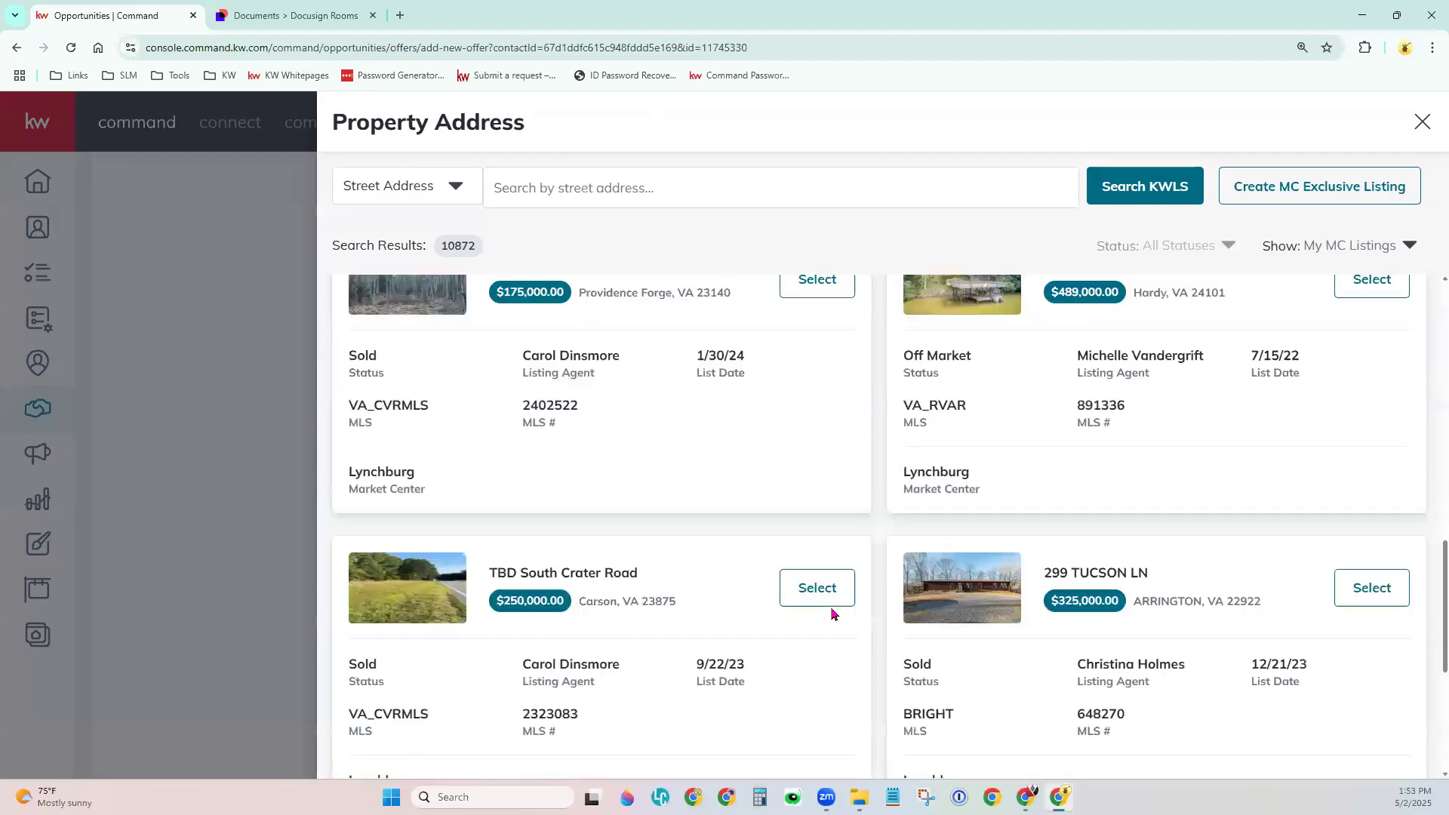
scroll(831, 614, down, 10)
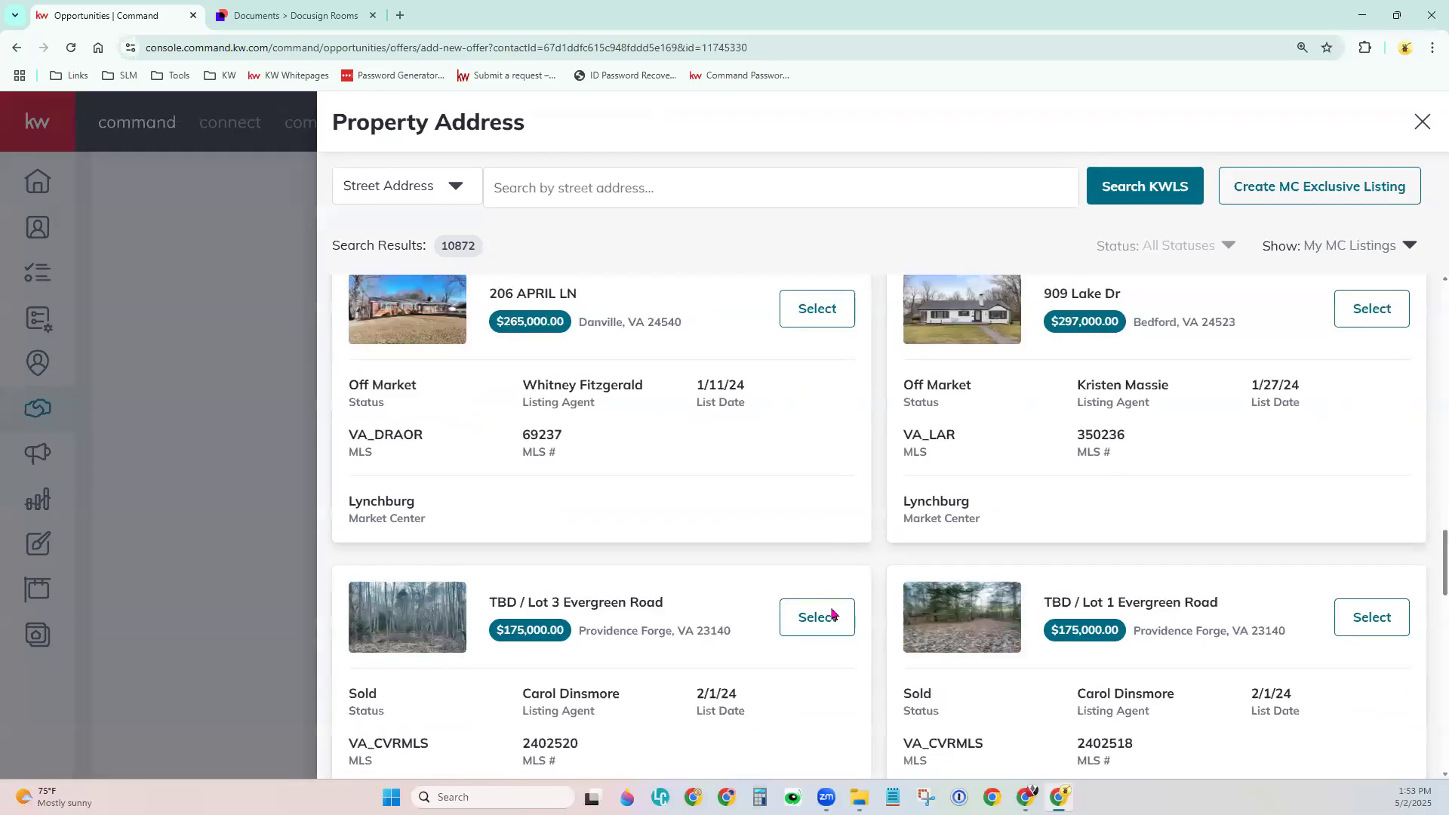
scroll(831, 614, up, 5)
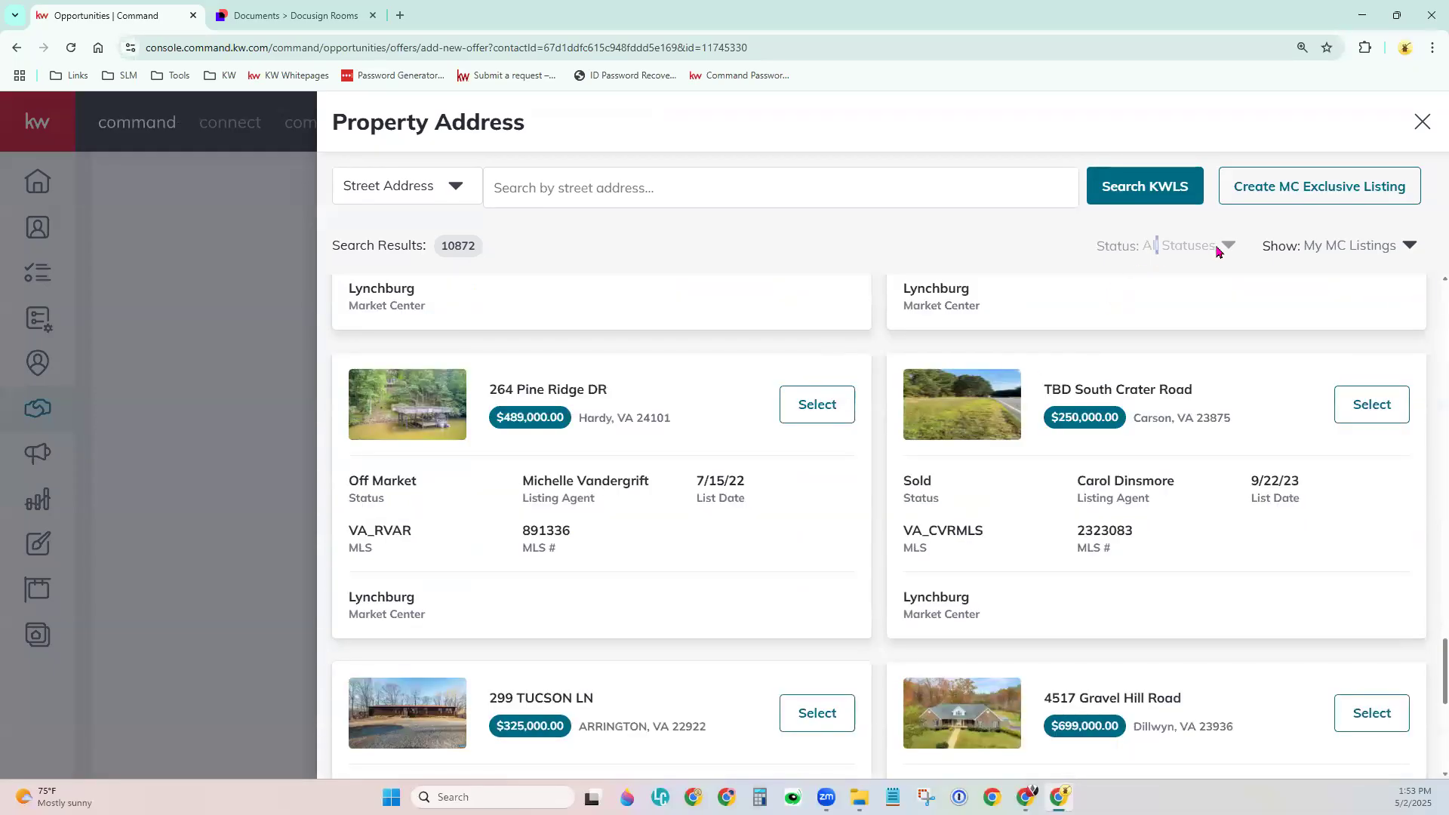
scroll(987, 679, down, 7)
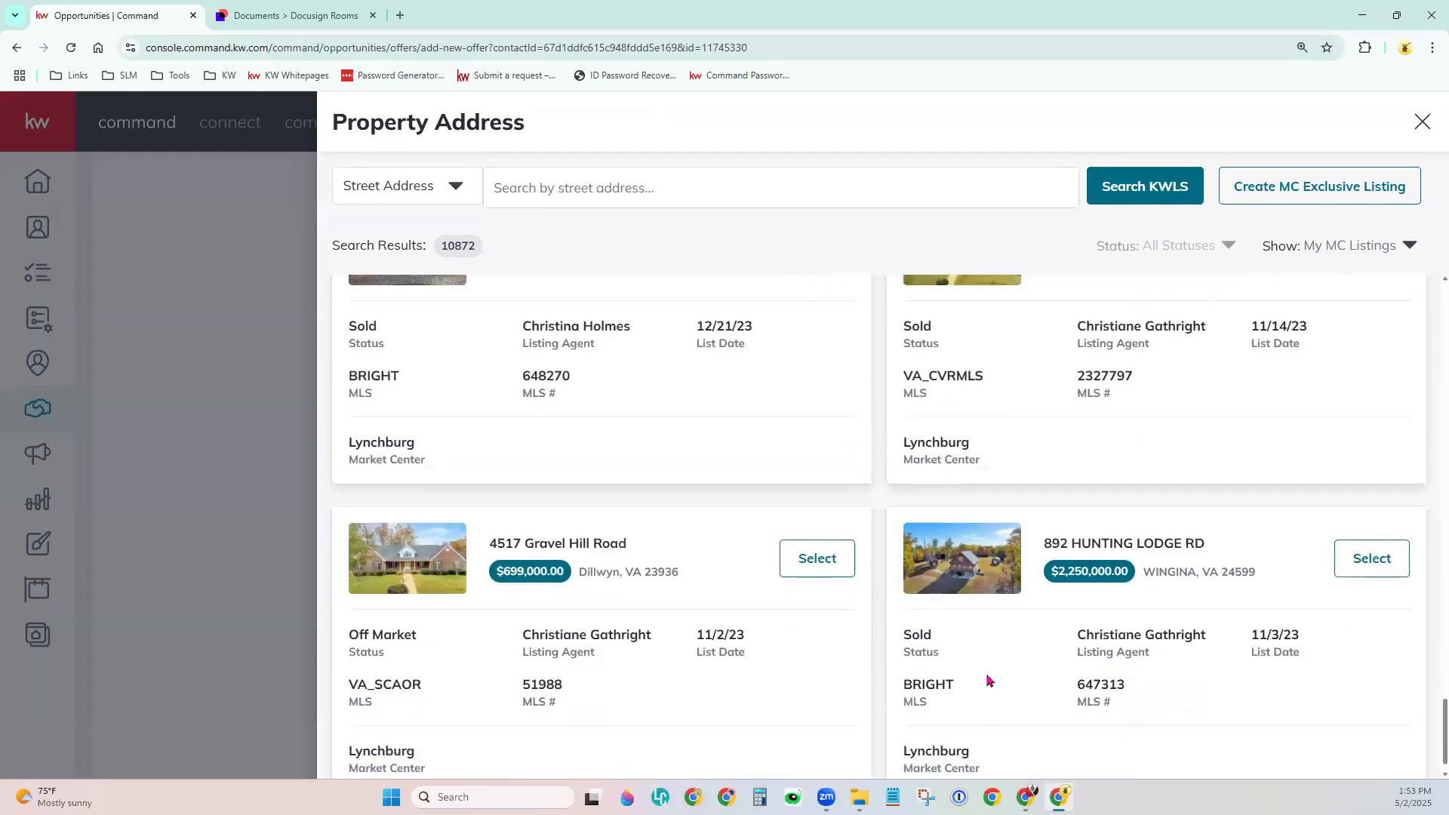
scroll(986, 679, down, 1)
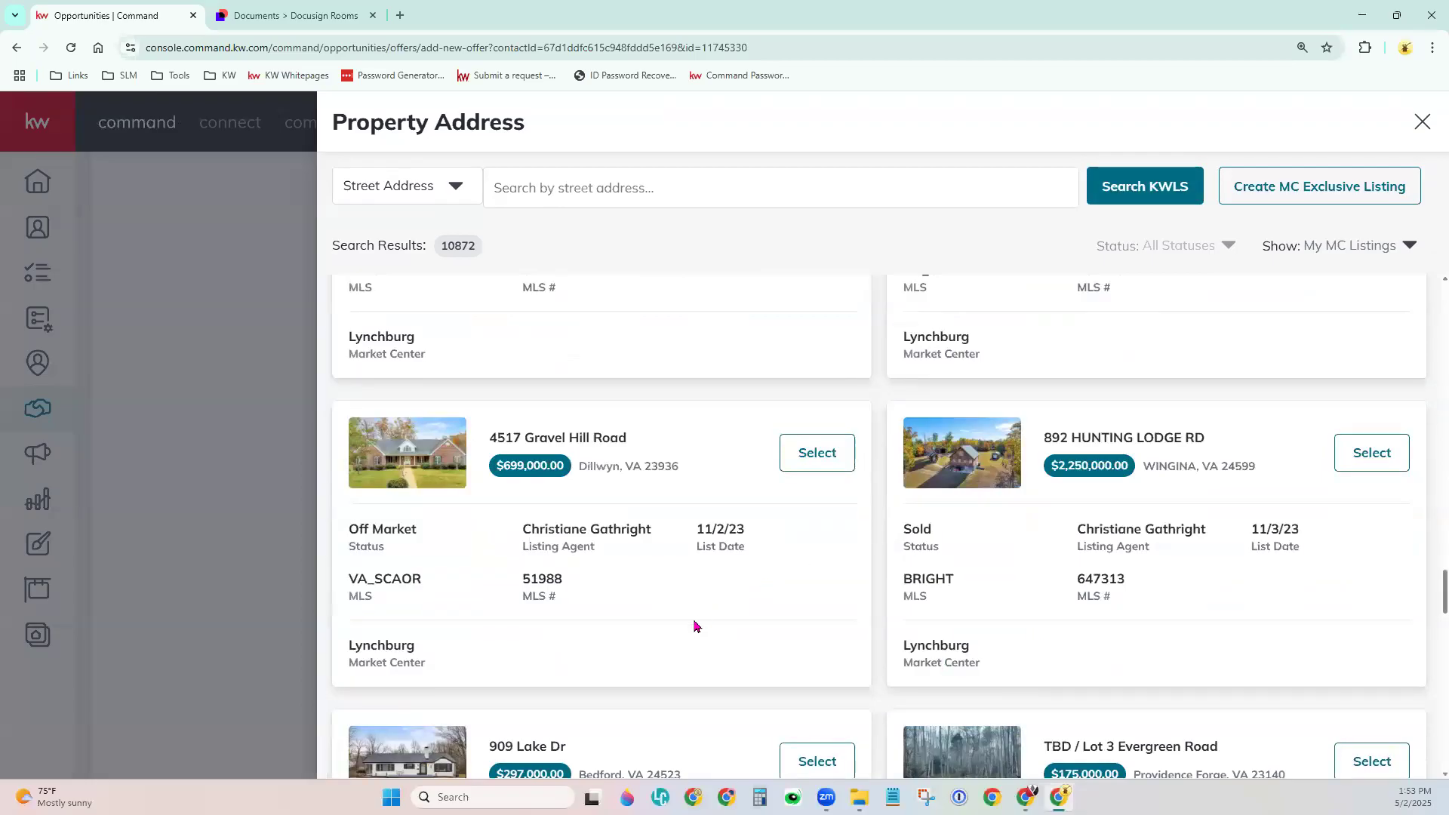
drag(1428, 589, 1428, 785)
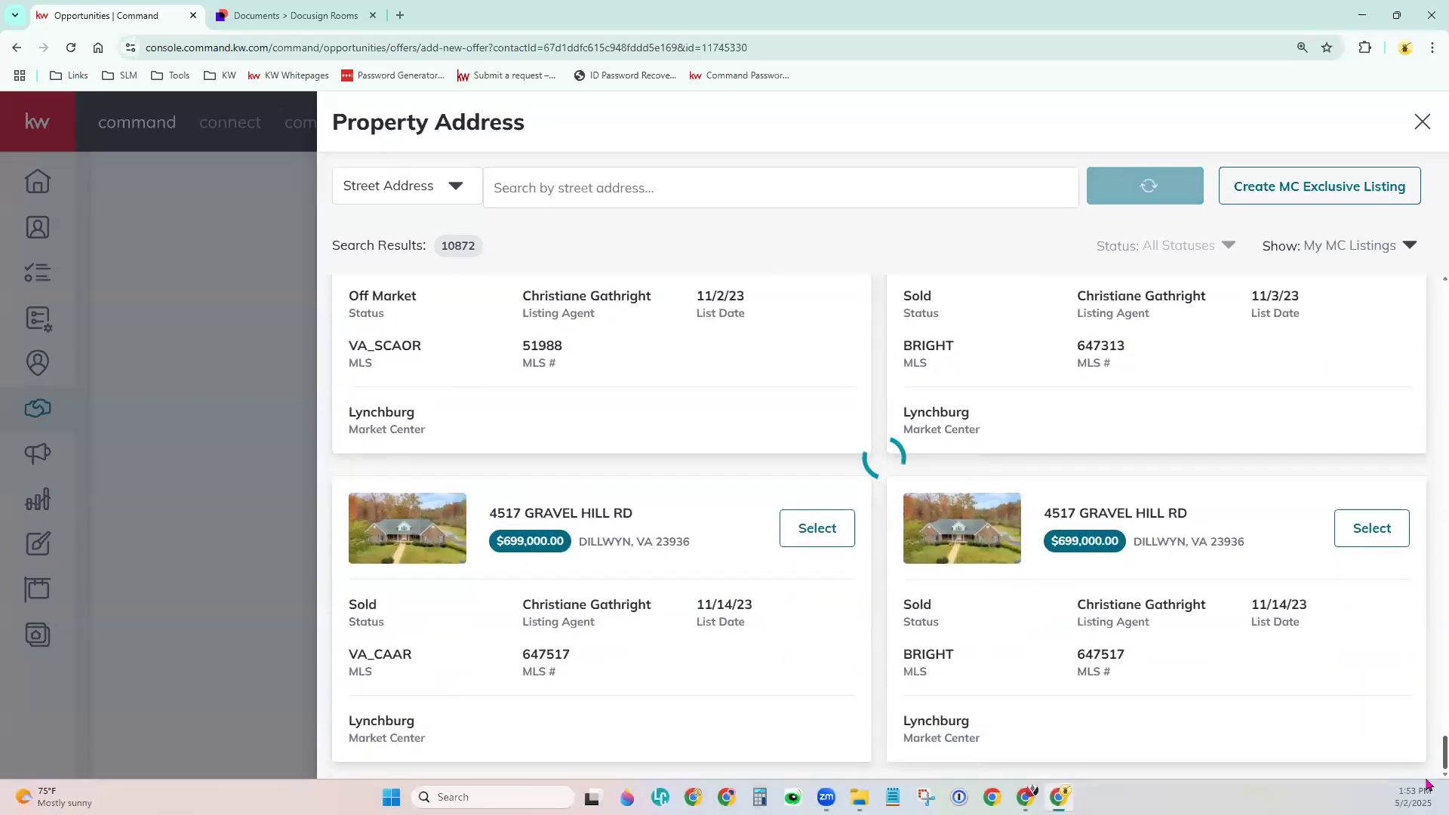
scroll(1298, 716, down, 11)
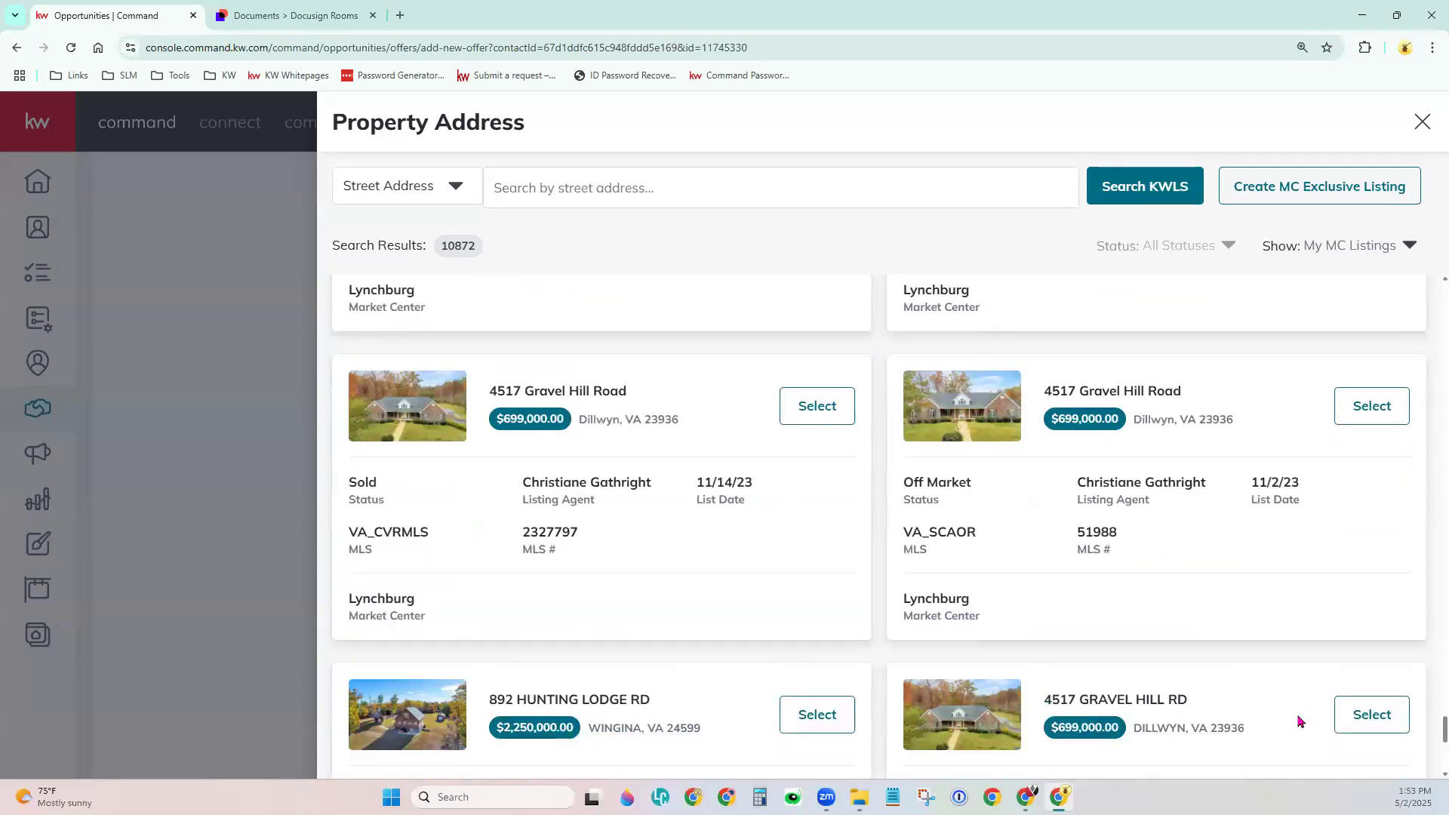
scroll(1298, 721, down, 6)
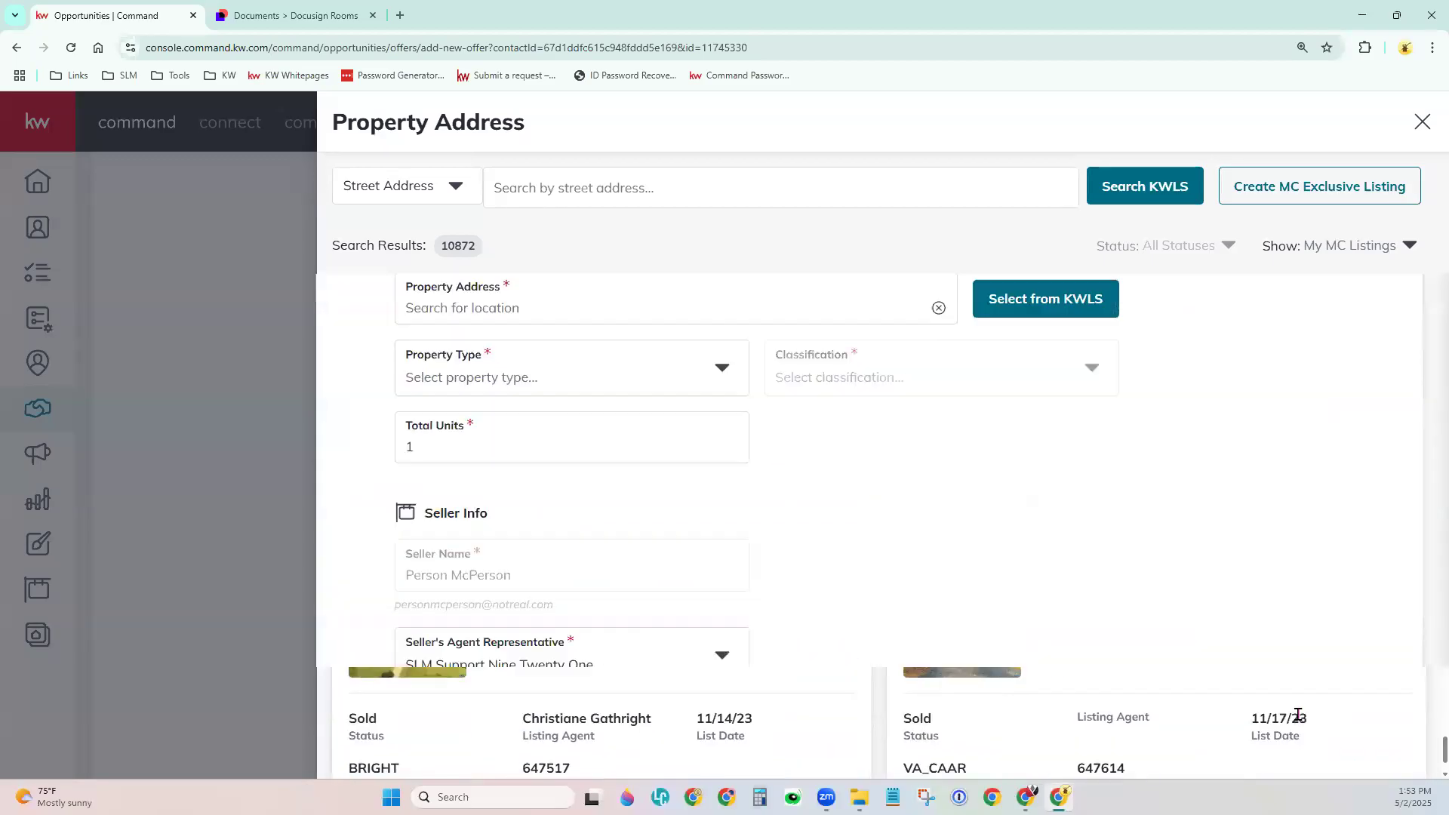
scroll(831, 649, down, 12)
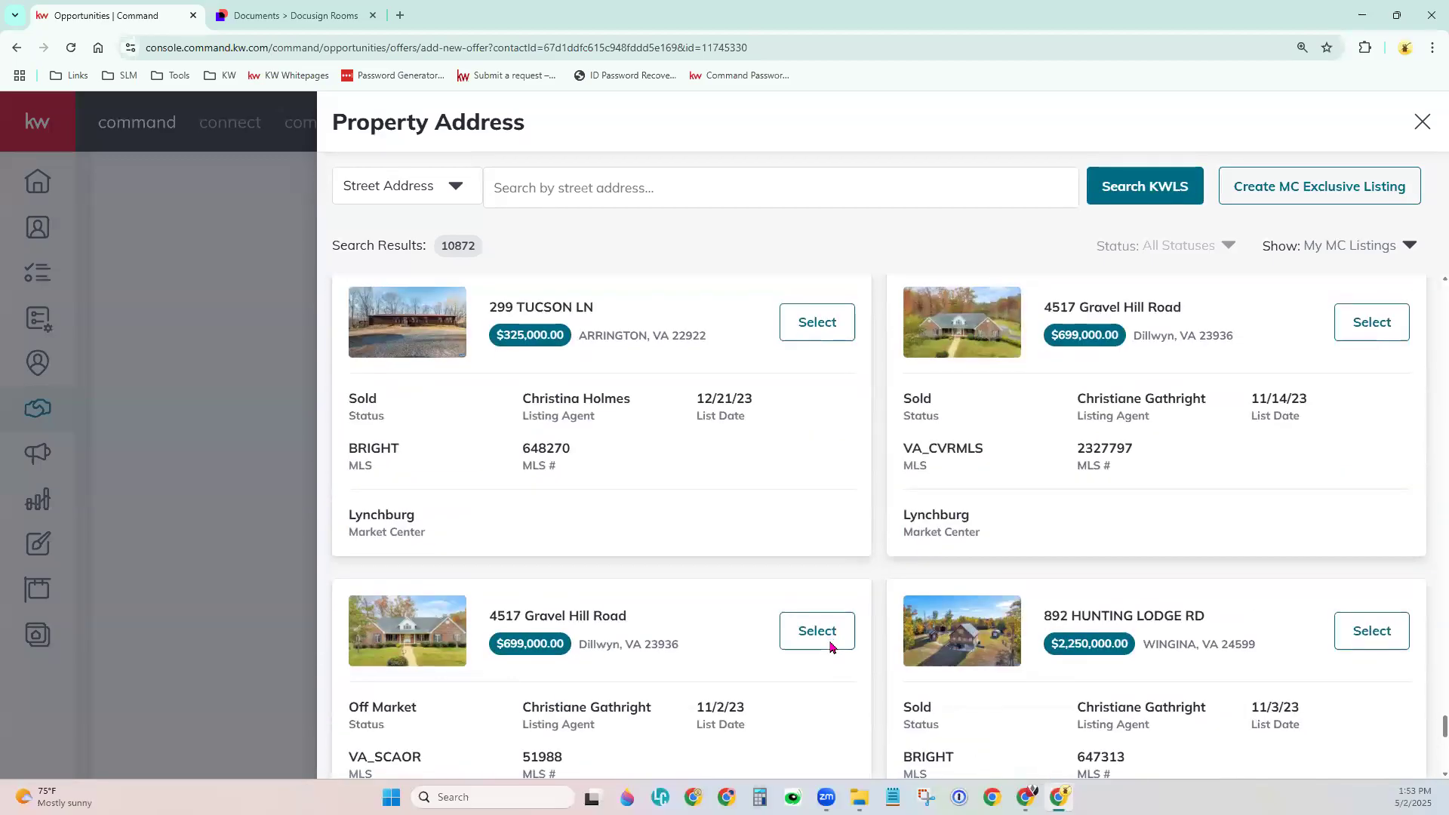
scroll(831, 649, down, 10)
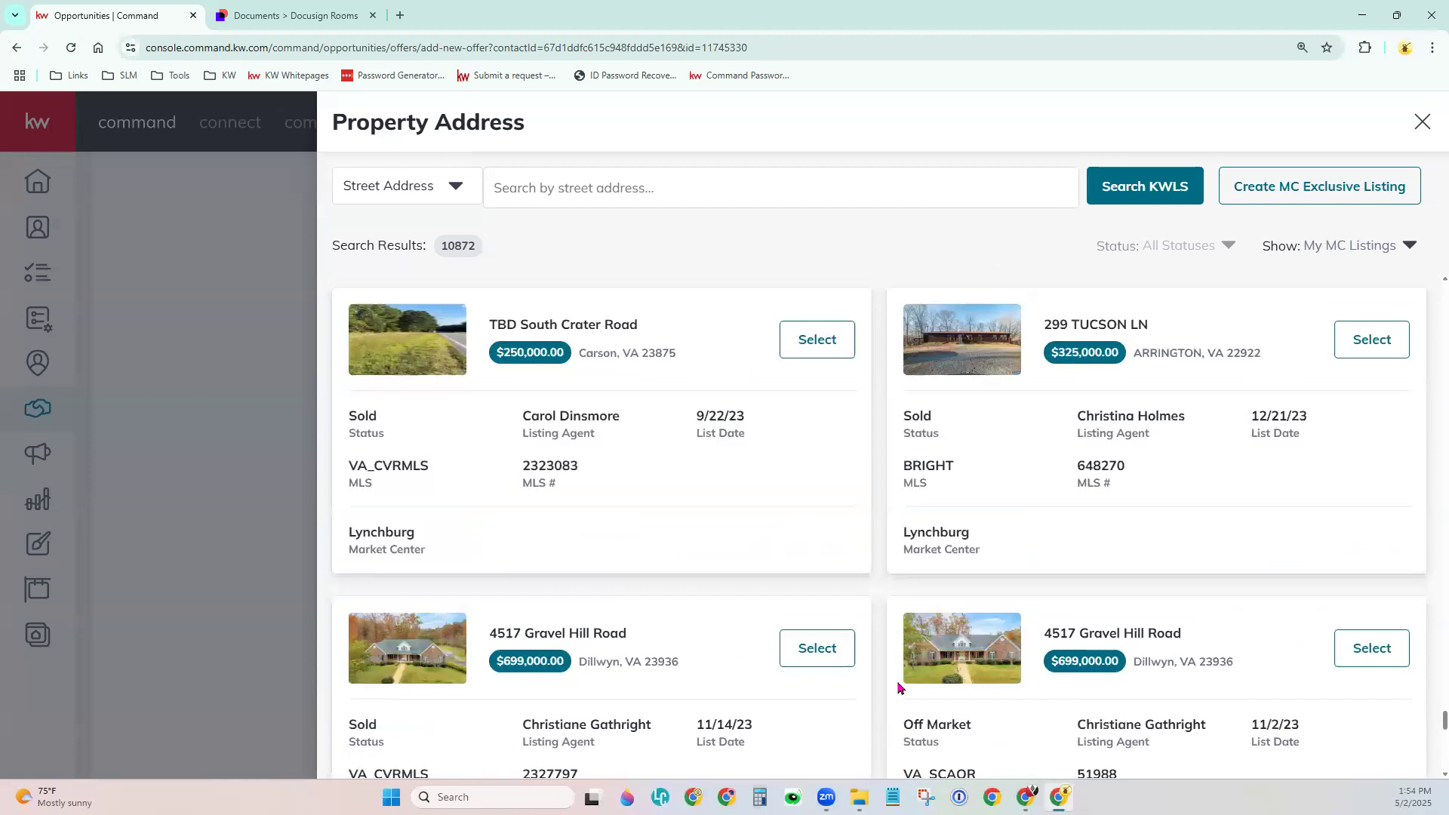
scroll(900, 664, down, 5)
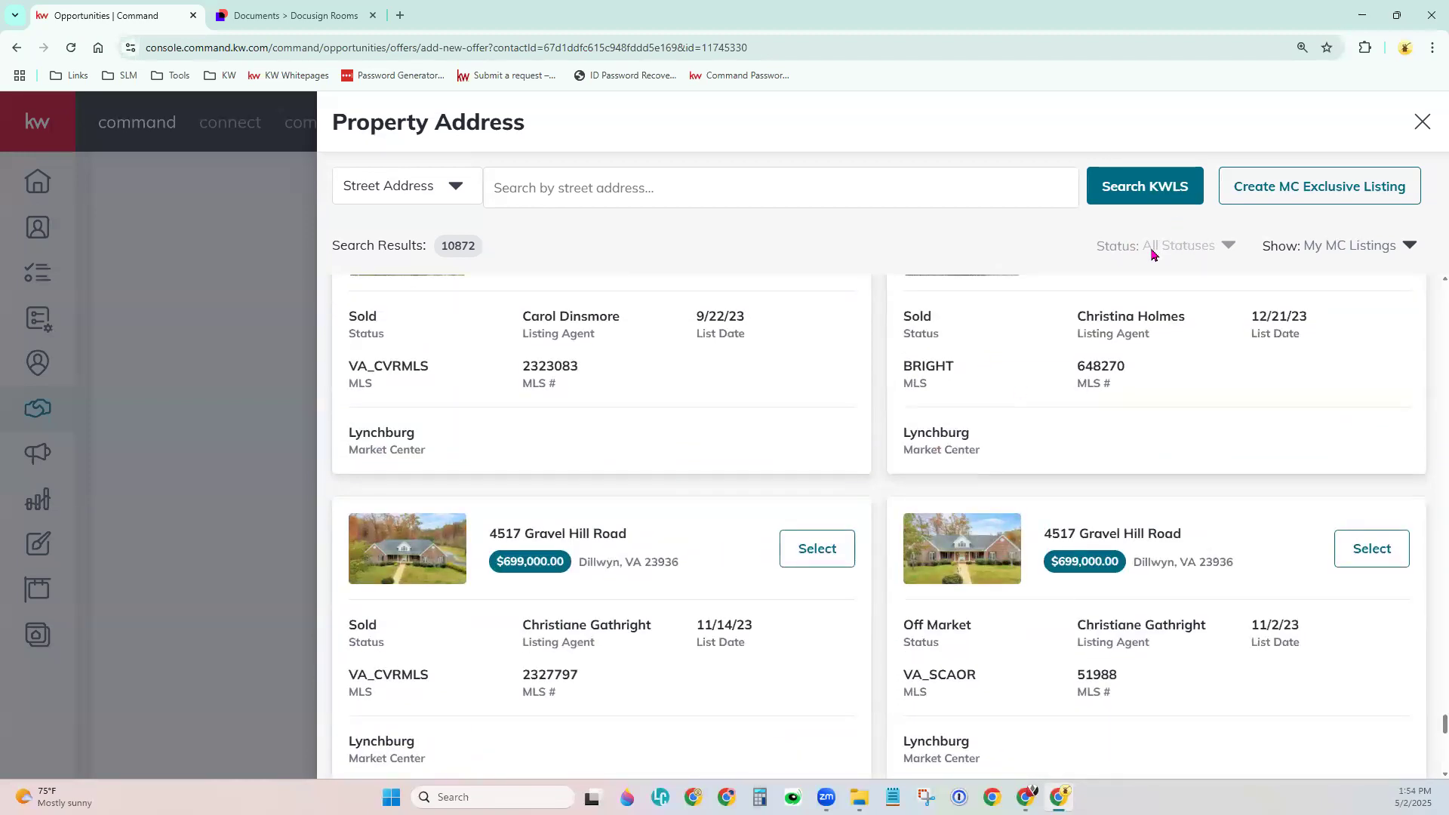
double_click(1204, 246)
click(1222, 246)
triple_click(1228, 246)
double_click(1138, 255)
click(817, 555)
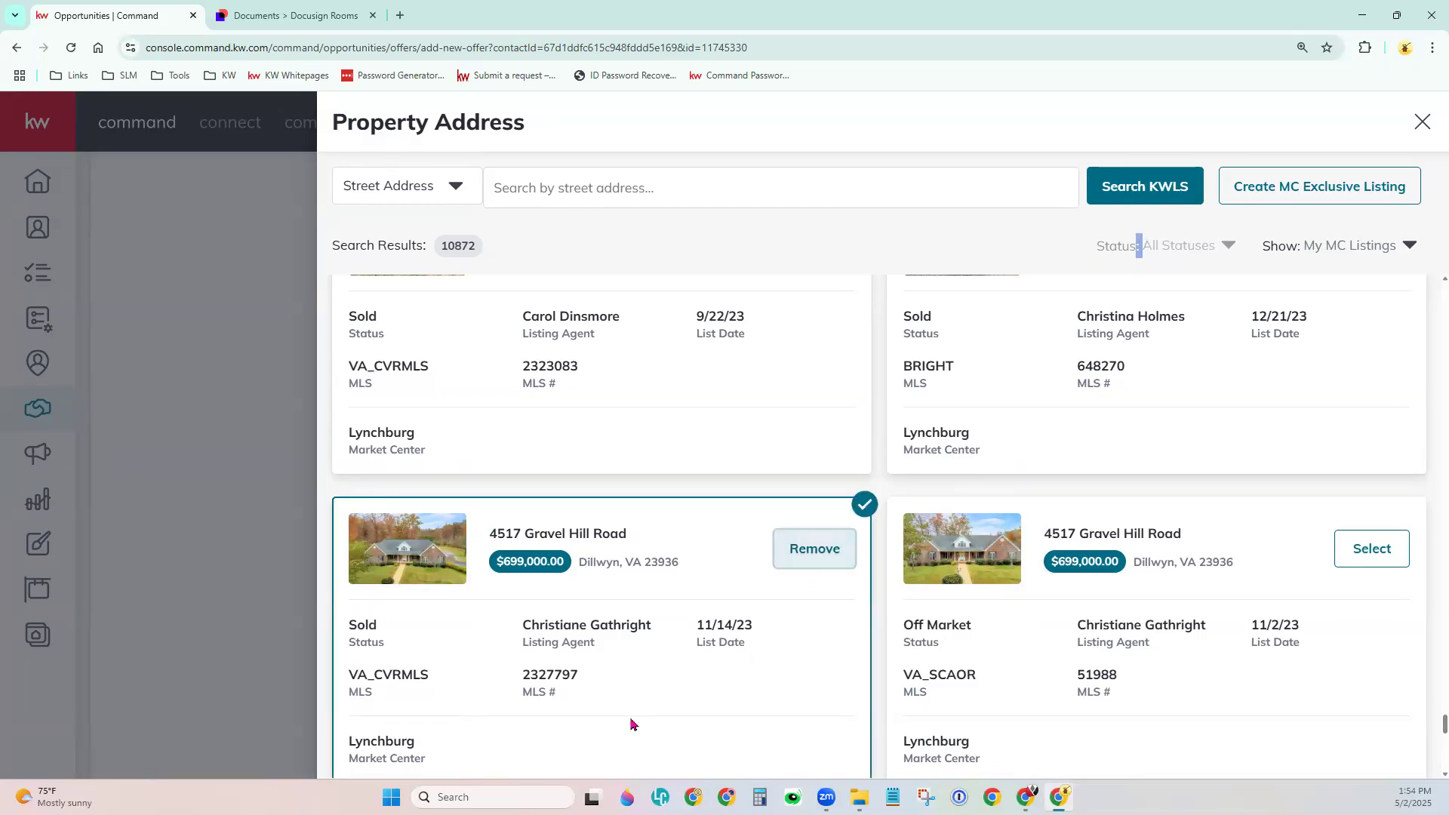
click(1422, 122)
click(636, 370)
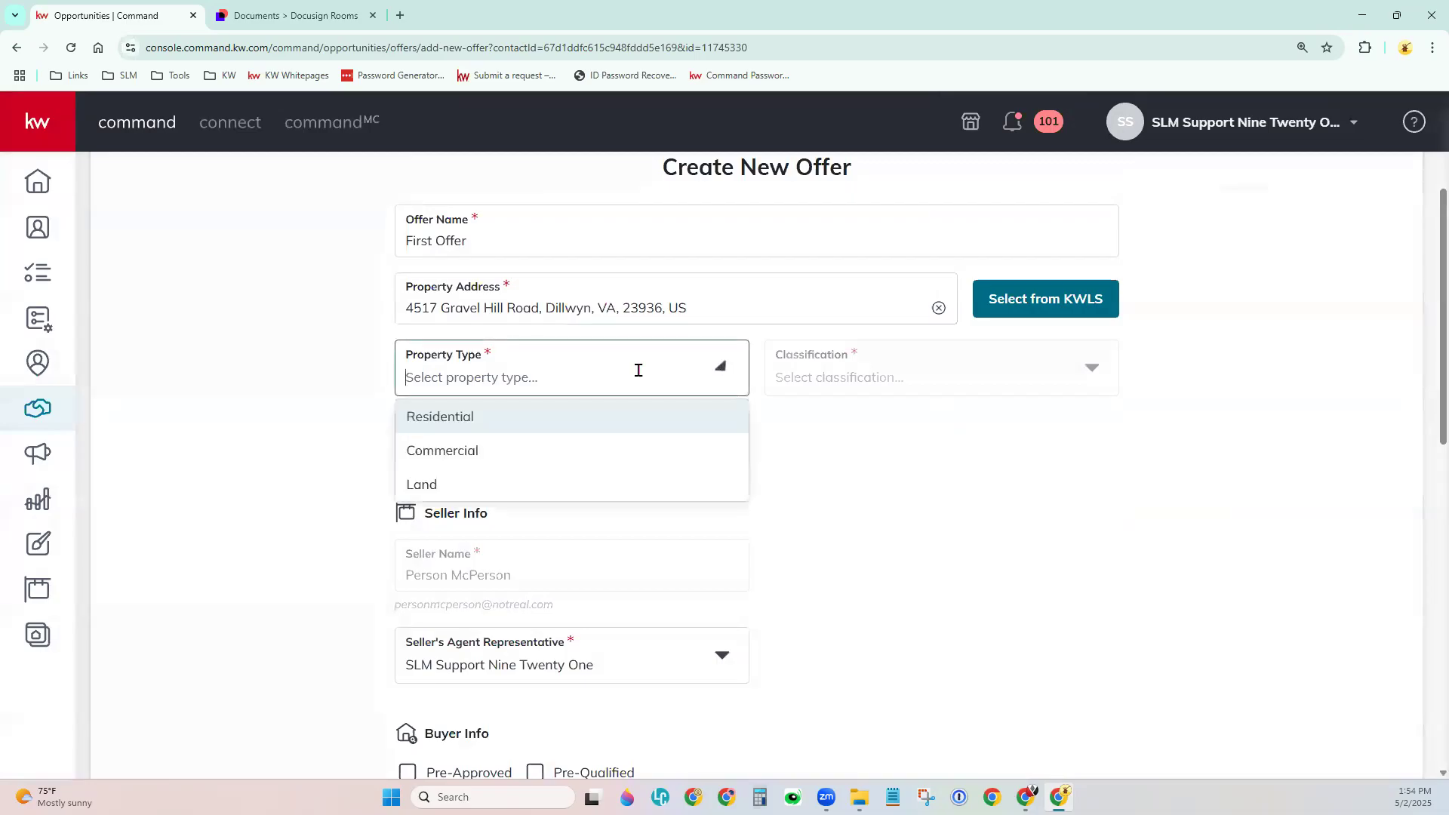
click(578, 450)
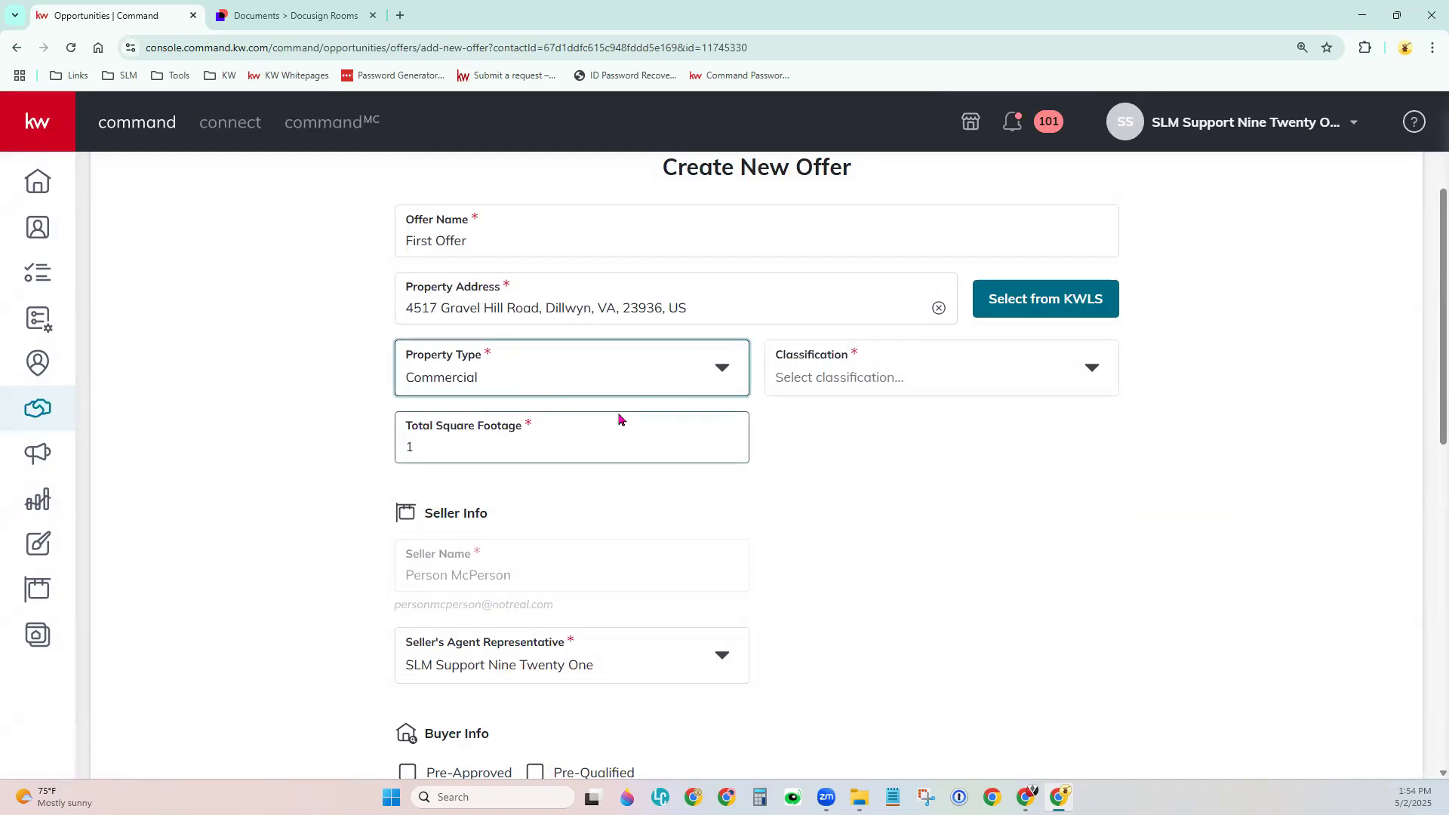
Change the property type to Residential and the classification to Resale.
click(722, 370)
click(645, 416)
click(839, 374)
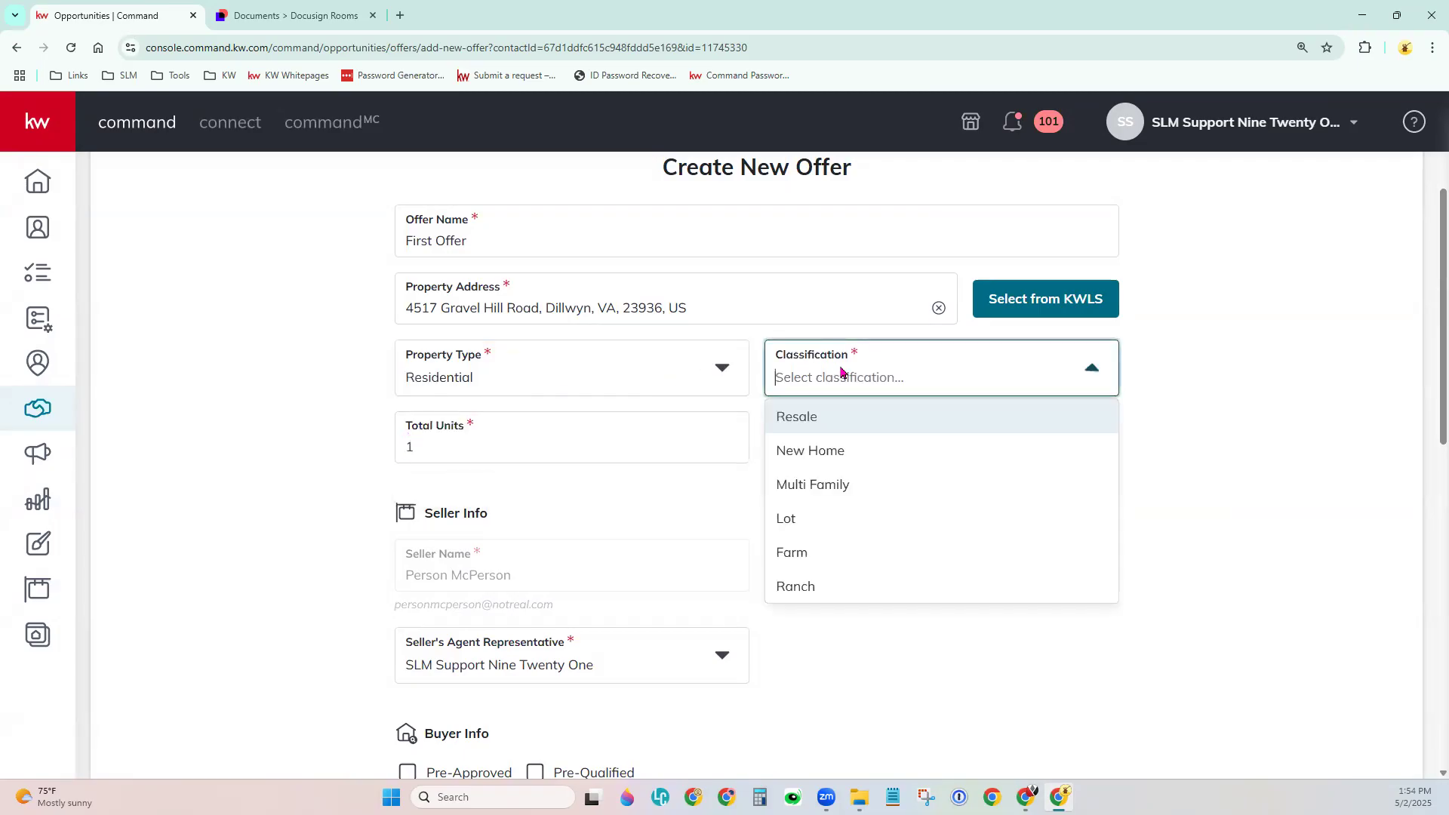
click(838, 428)
scroll(831, 551, down, 3)
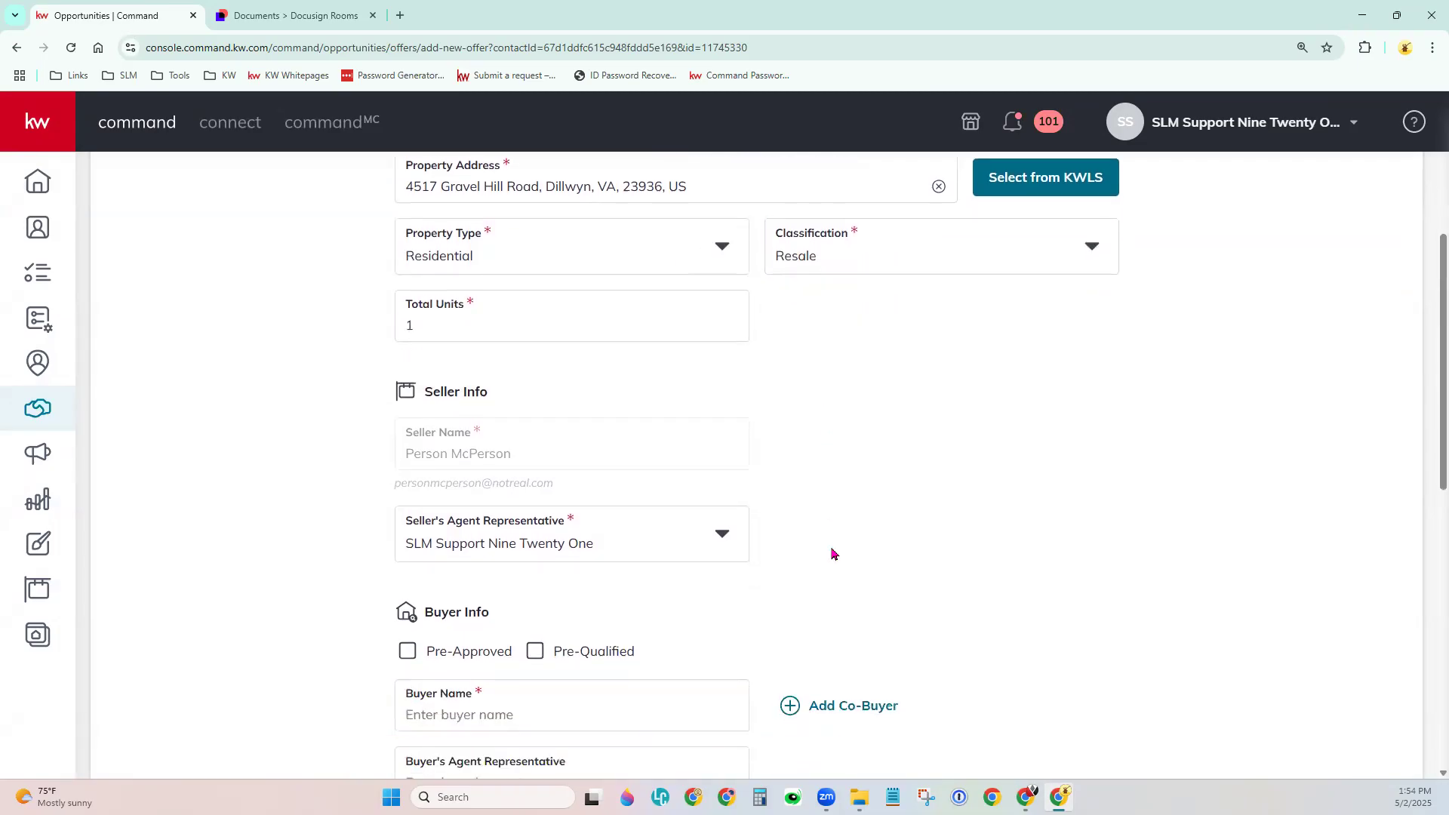
scroll(880, 473, down, 3)
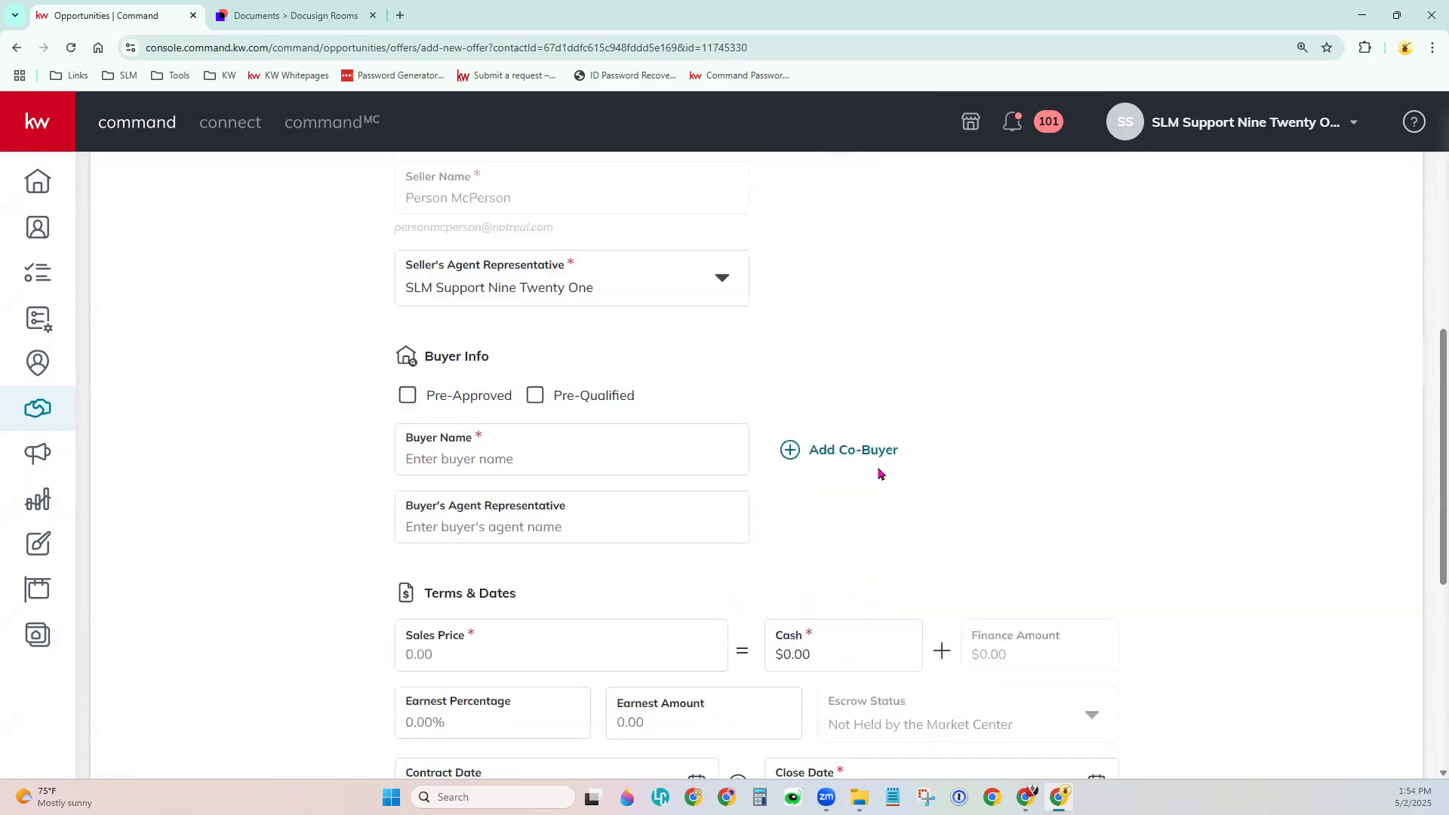
scroll(880, 472, down, 1)
Mark the buyer pre-approved, enter 'Buyer' as buyer name, and begin typing 'Buyer Agent'.
click(696, 290)
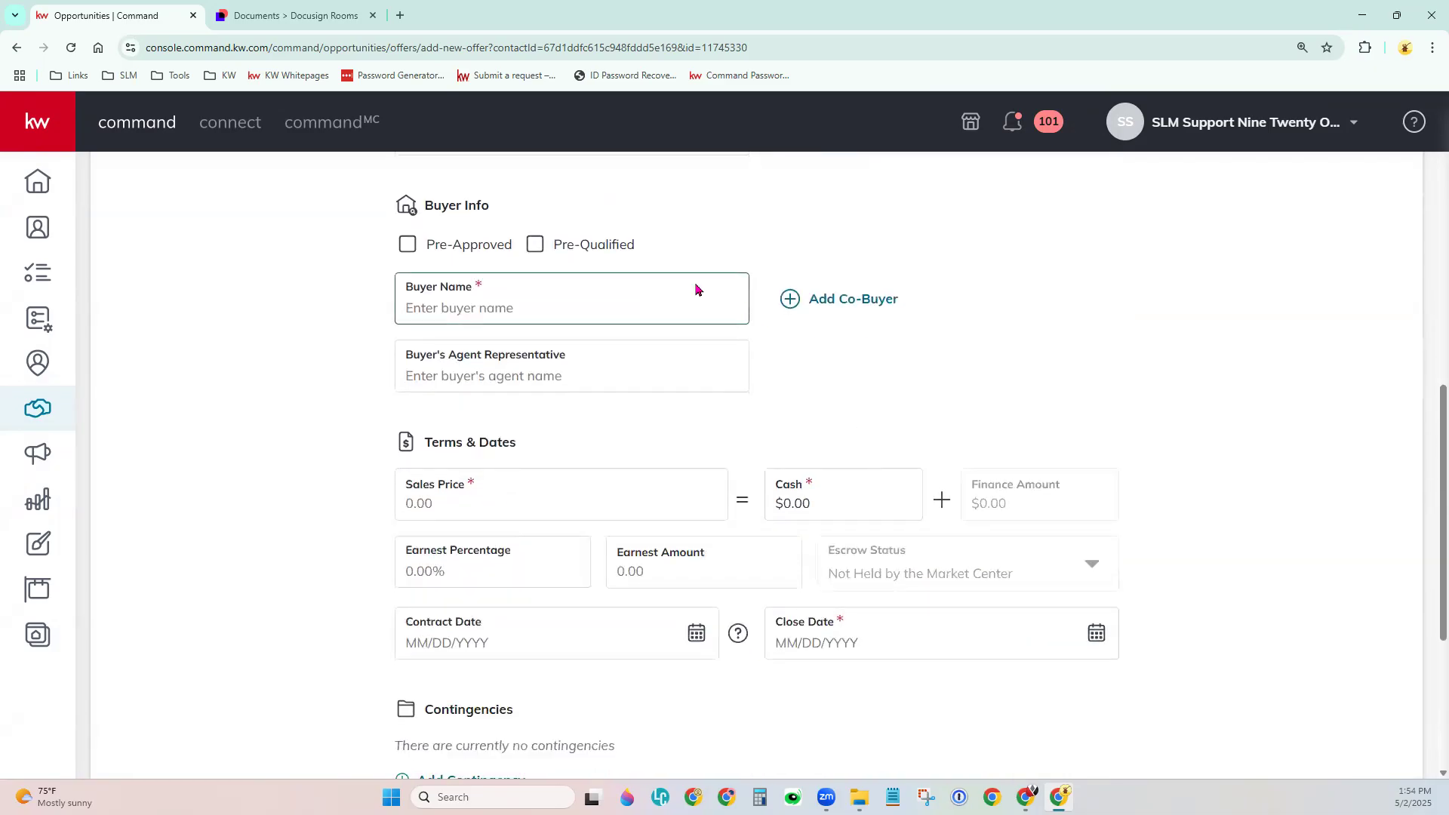
click(407, 244)
text(Buyer)
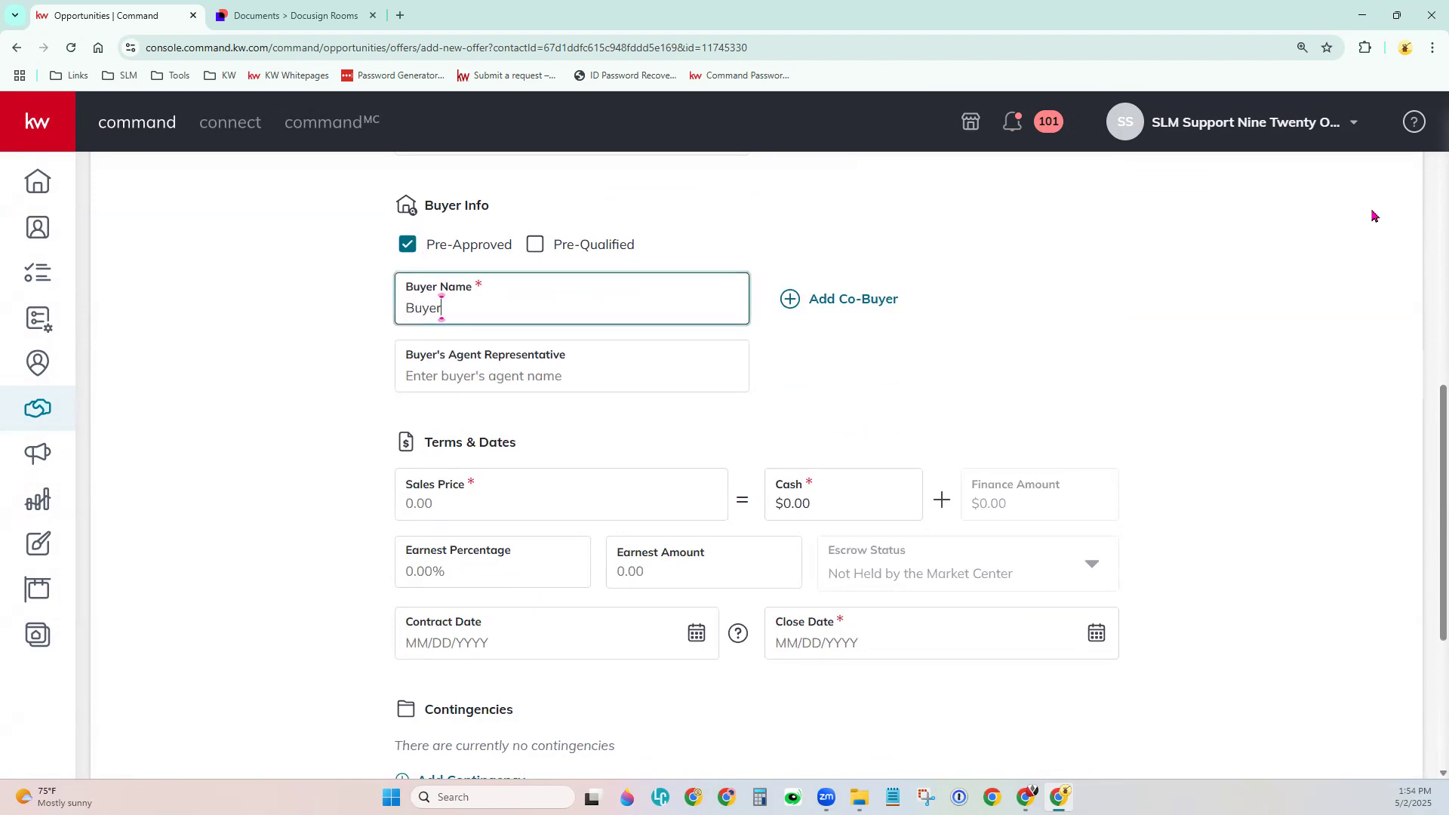
key(Tab)
key(Tab)
text(Buyer agen)
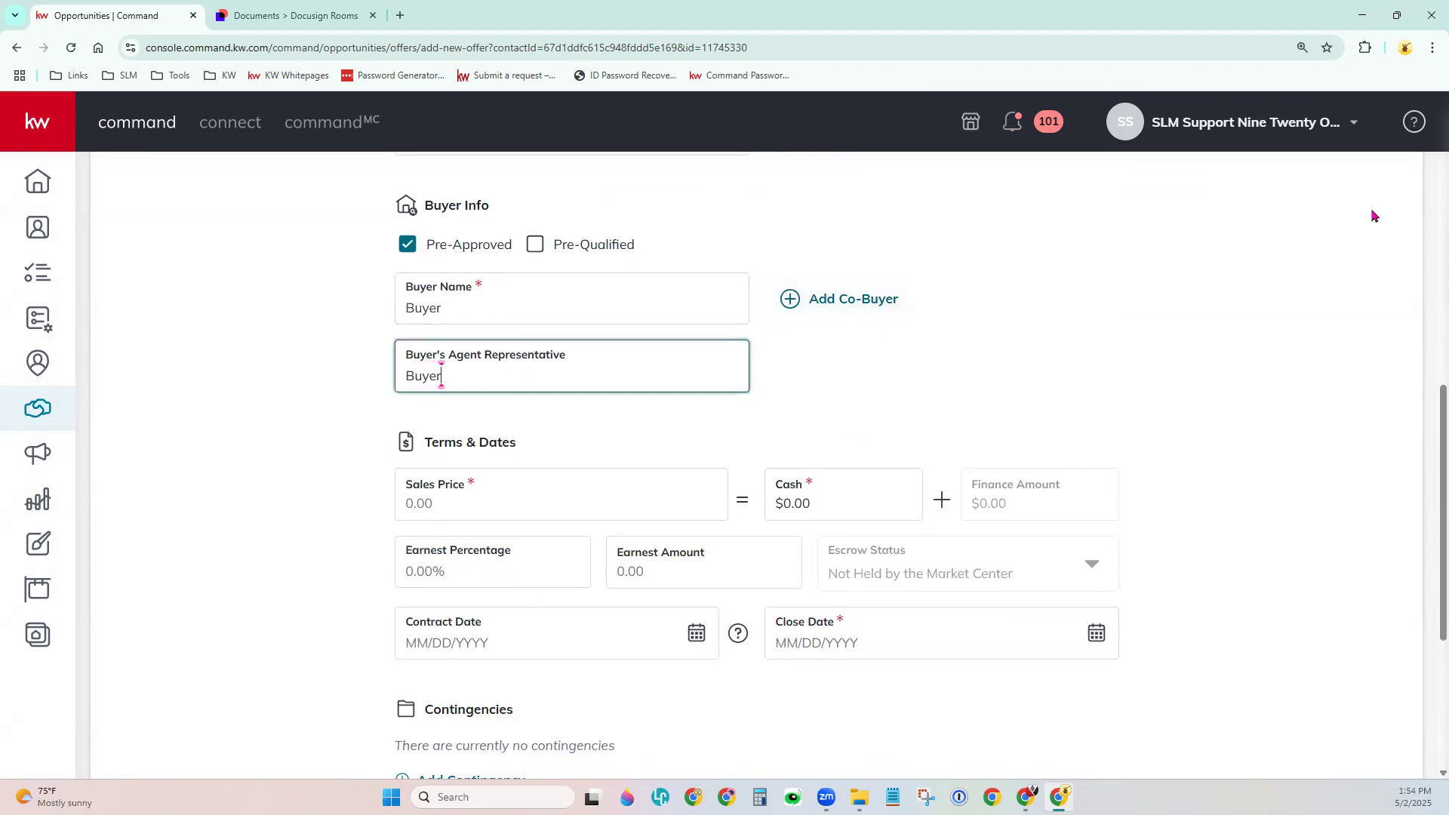
key(BackSpace)
key(BackSpace)
key(BackSpace)
key(BackSpace)
text(Agne)
key(BackSpace)
key(BackSpace)
Finish 'Buyer Agent', then enter a $7,500,000 sales price, $150,000 cash and 1% earnest.
text(ent)
click(1094, 379)
scroll(1073, 388, down, 3)
click(492, 271)
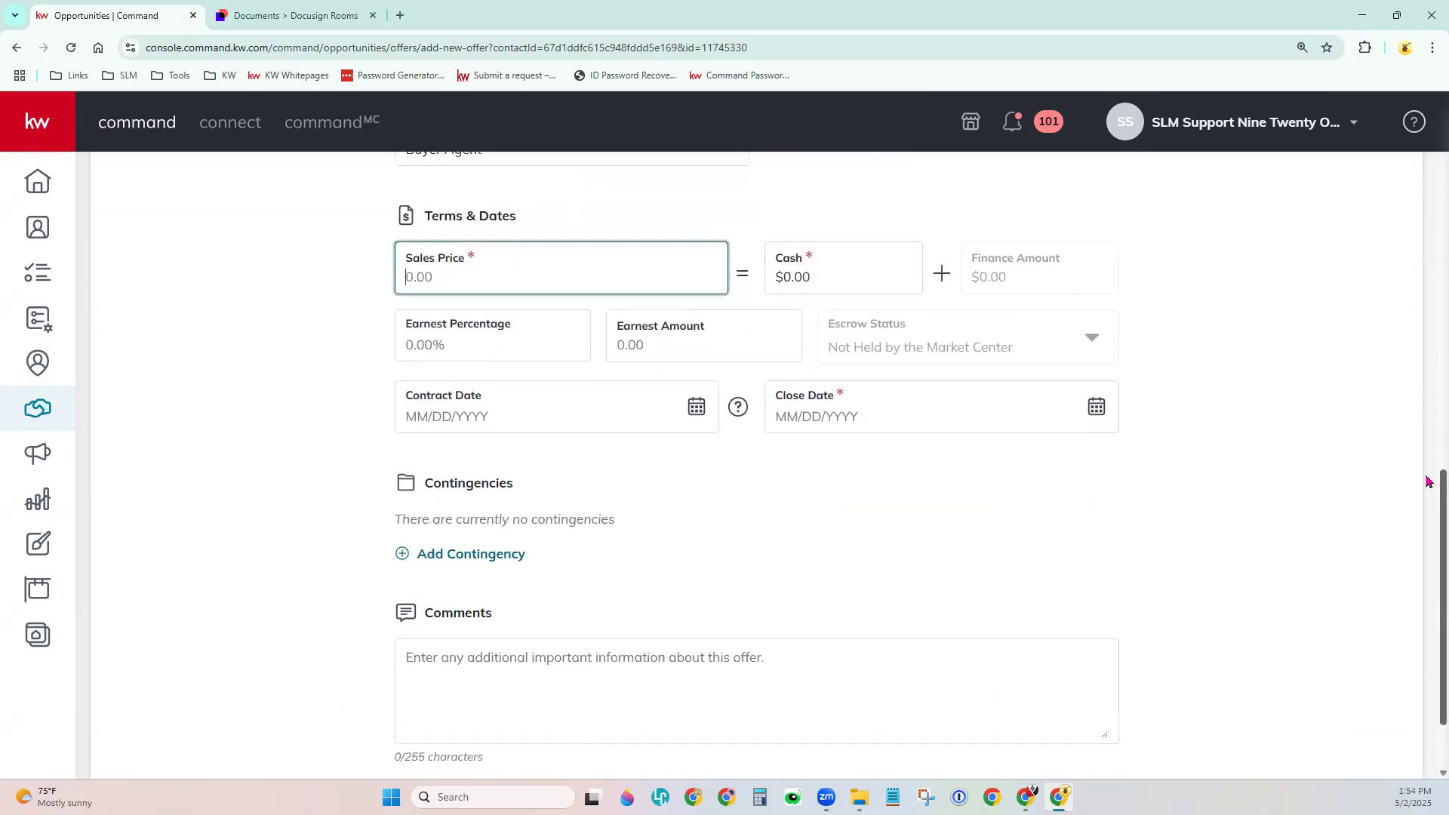
text(7500000)
key(Tab)
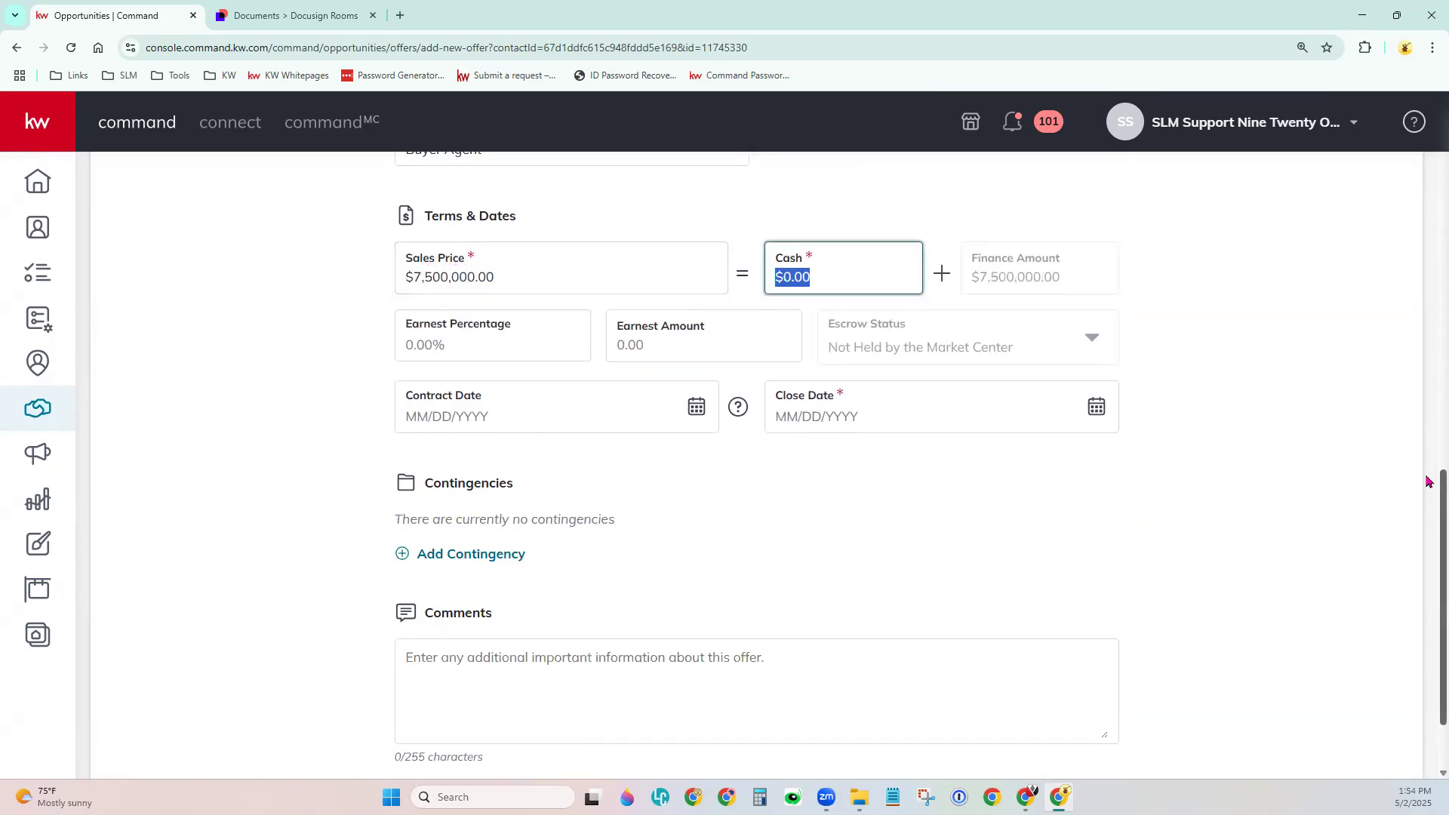
text(1500000)
key(Tab)
key(Tab)
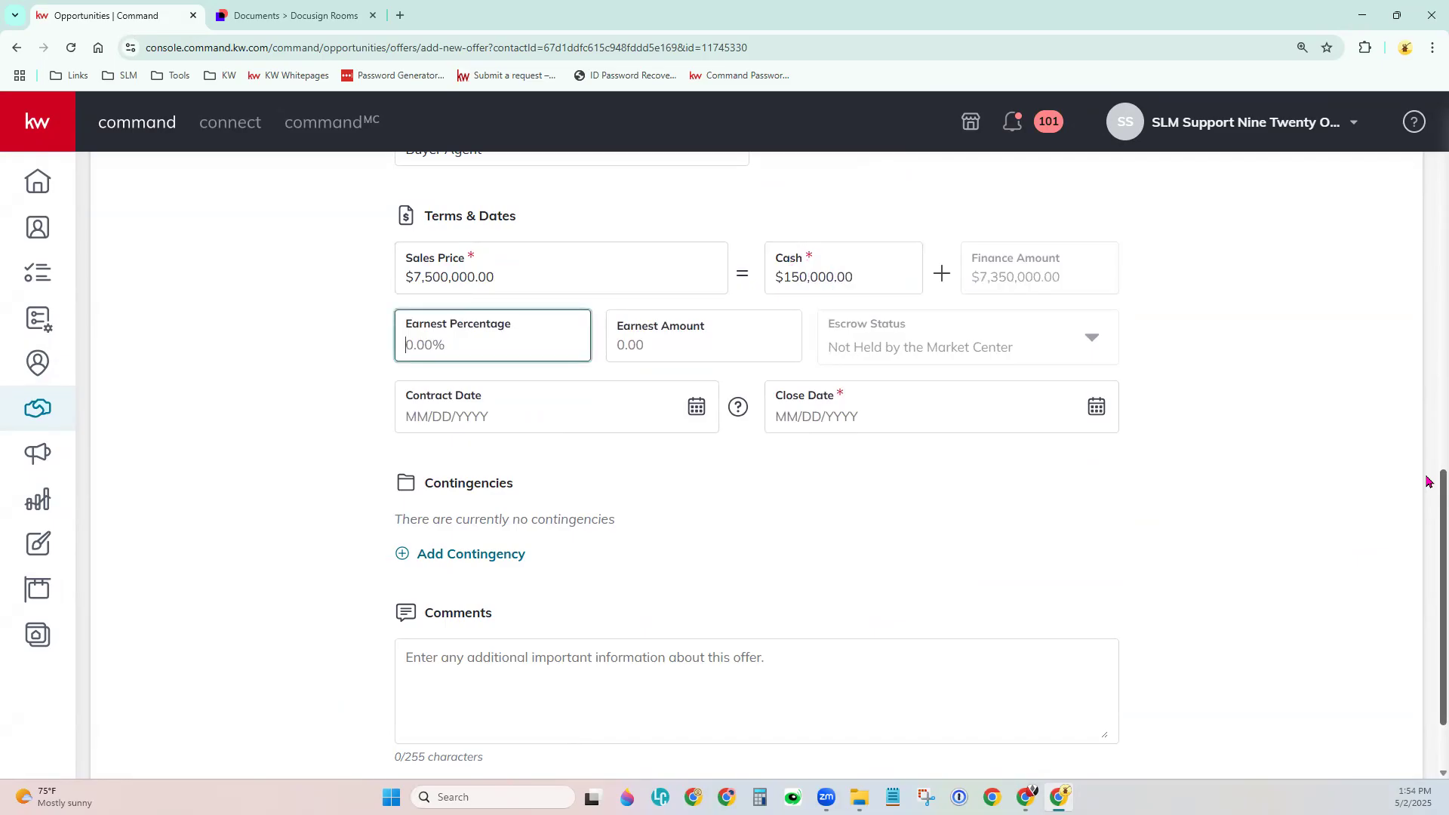
text(1)
key(Tab)
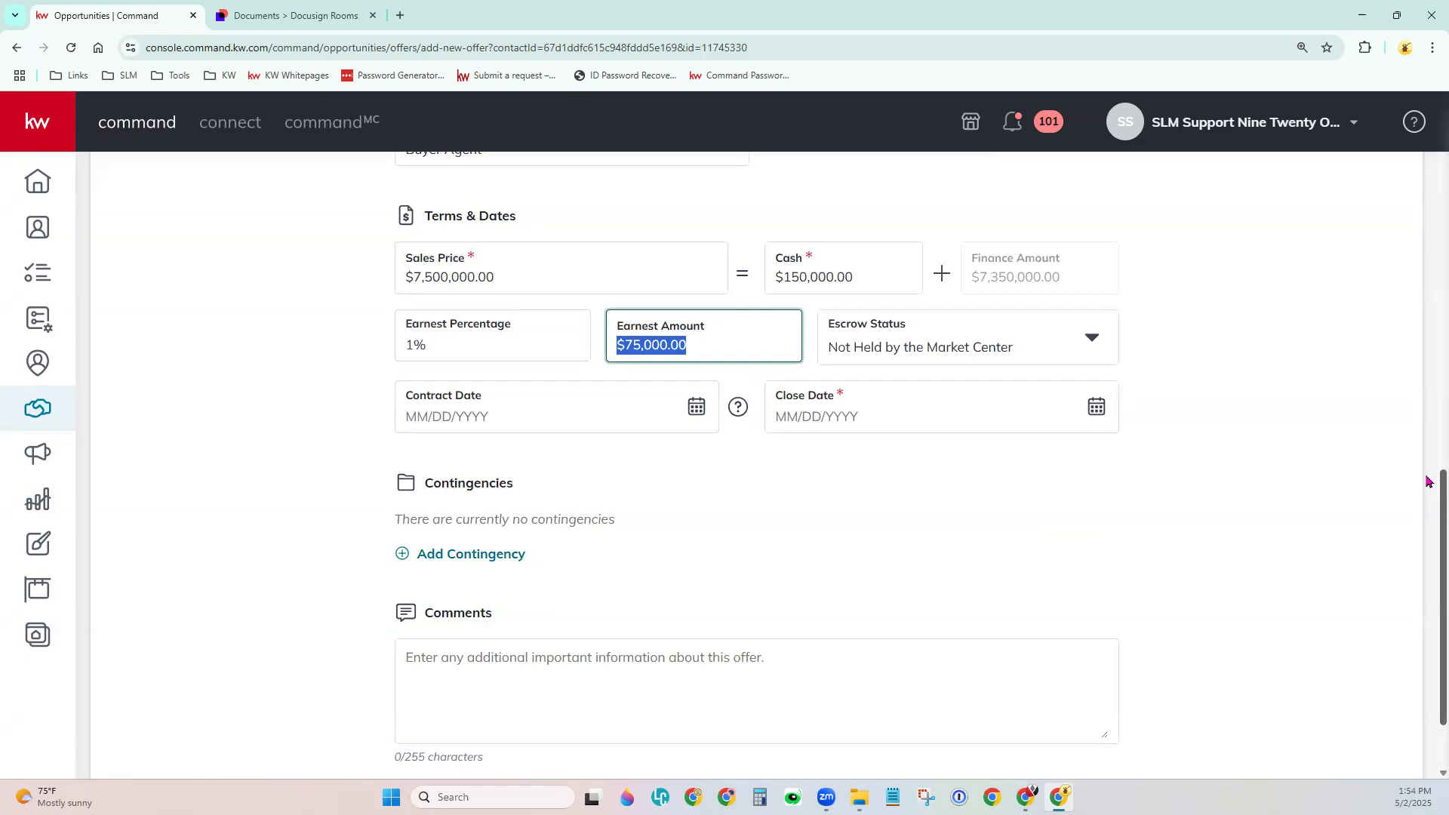
key(Tab)
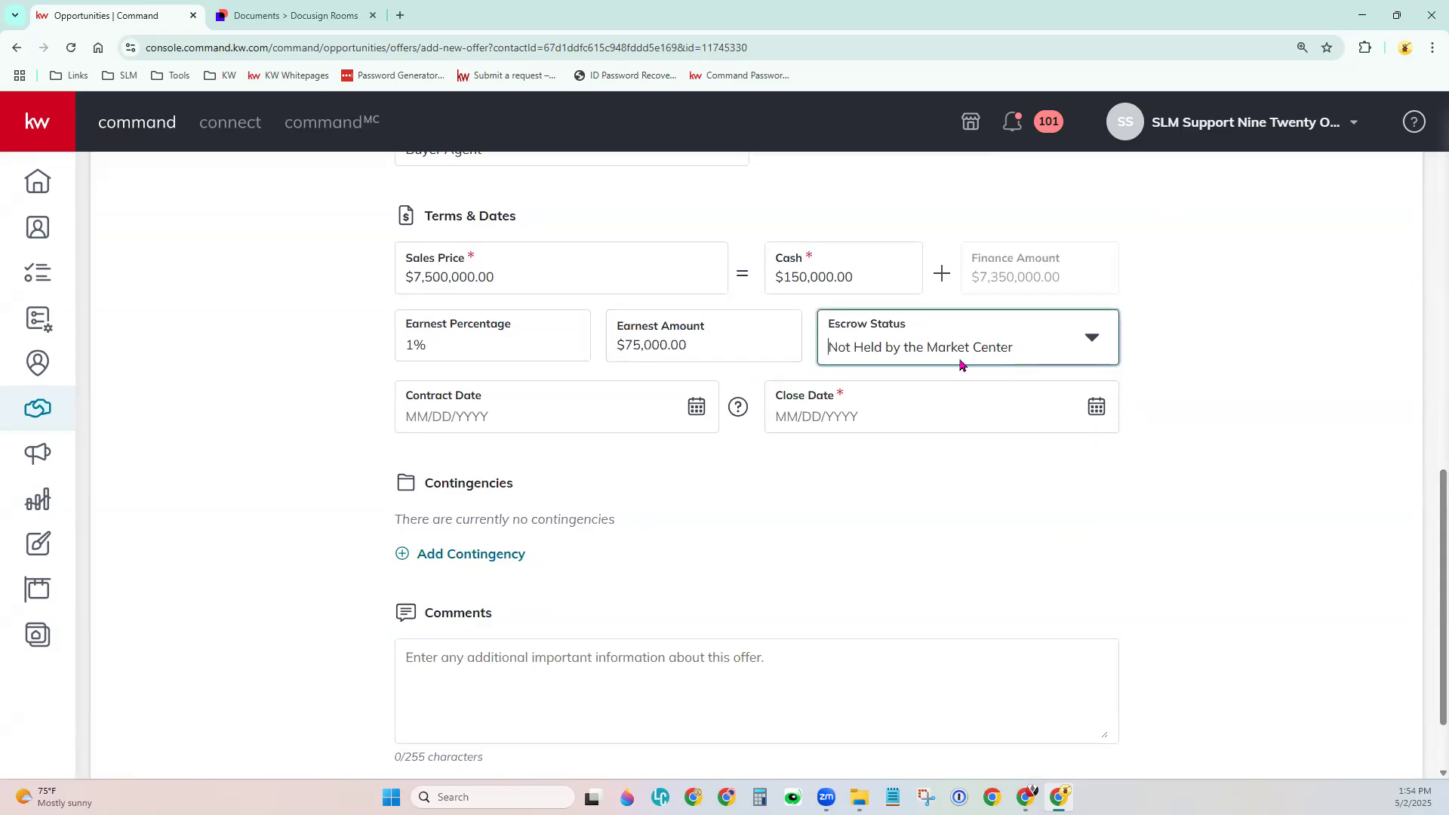
Set the close date to 06/28/2025 and create the offer.
double_click(1096, 407)
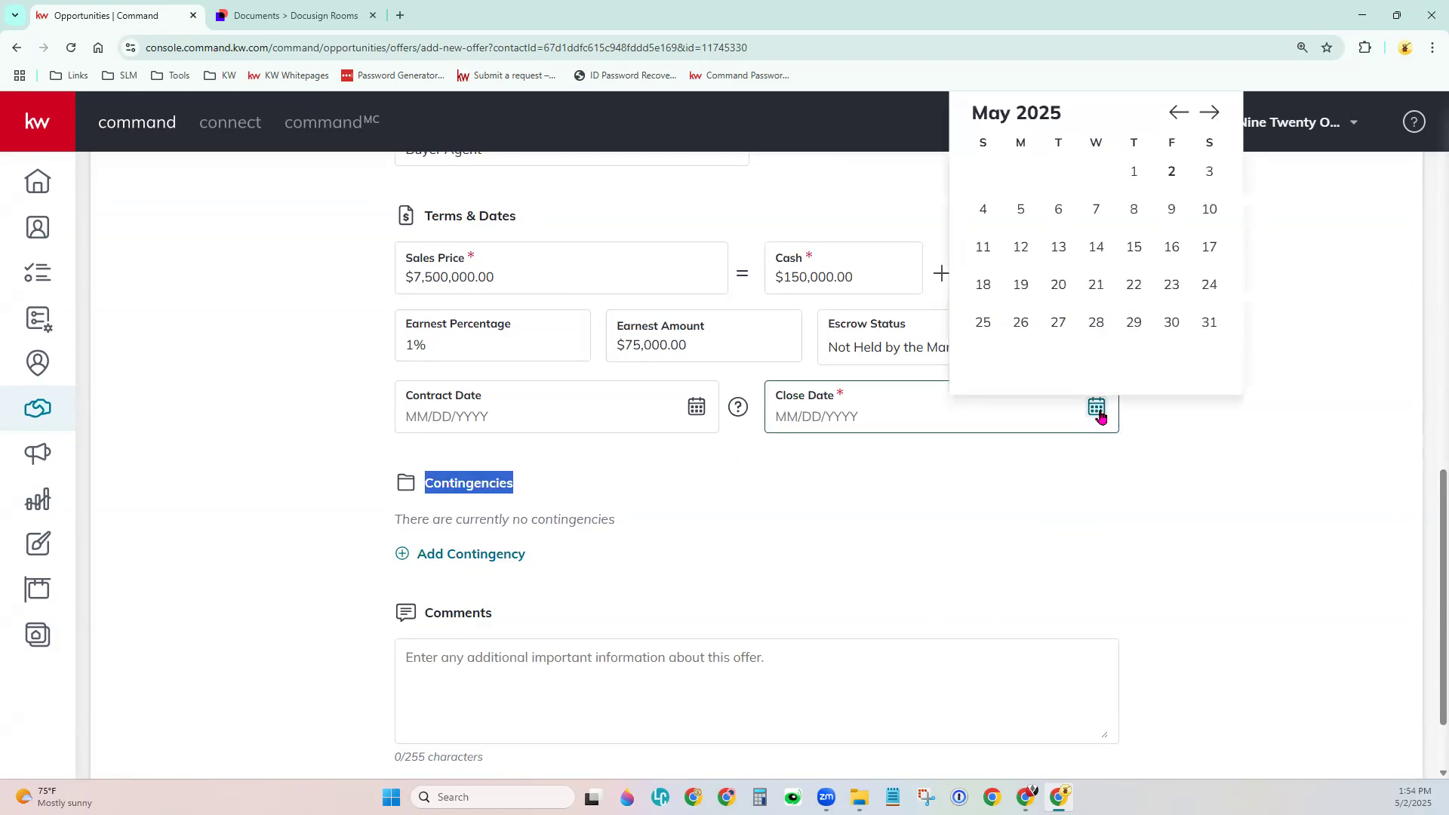
click(1209, 112)
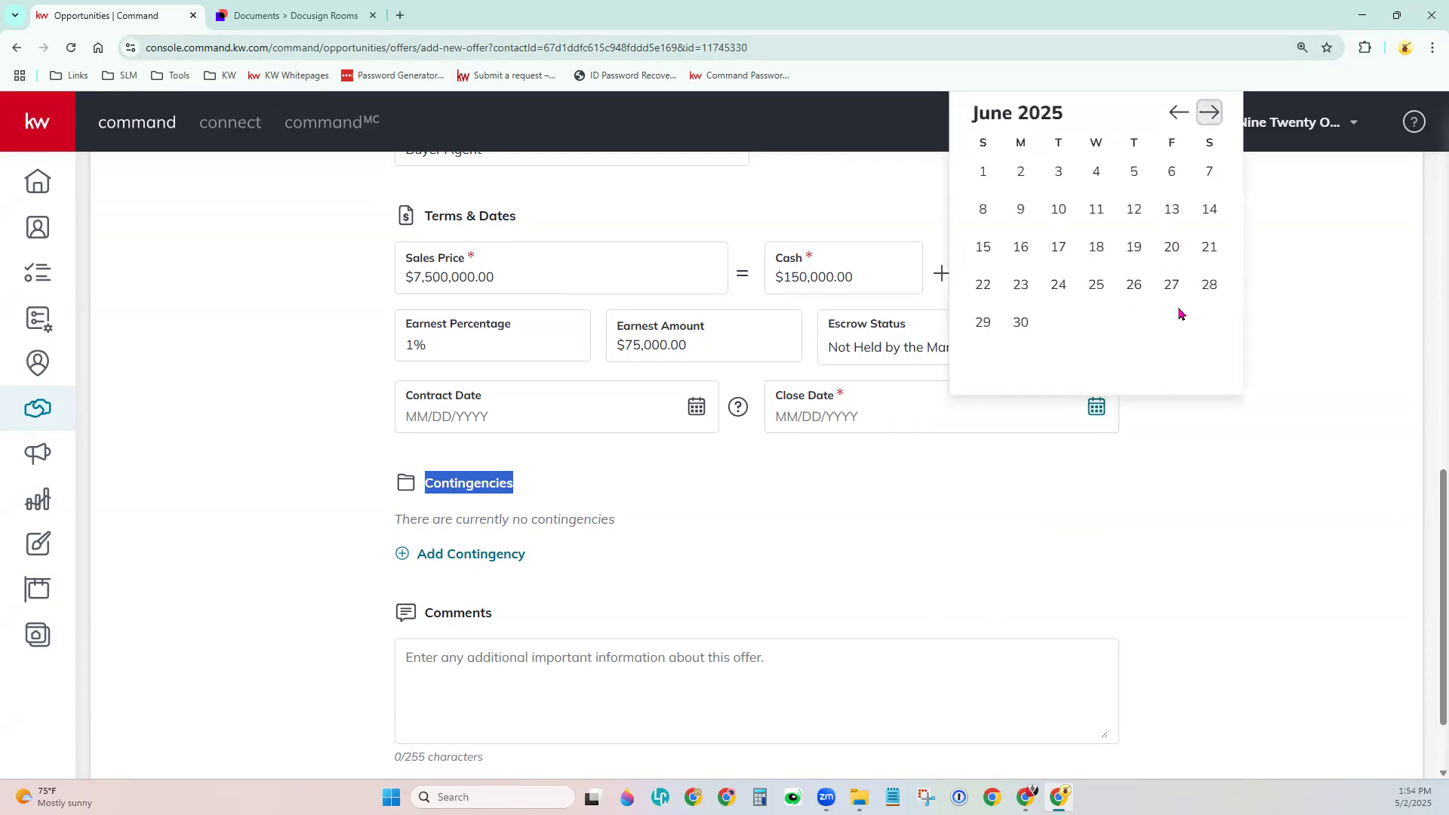
click(1207, 287)
click(1162, 501)
scroll(1162, 501, down, 1)
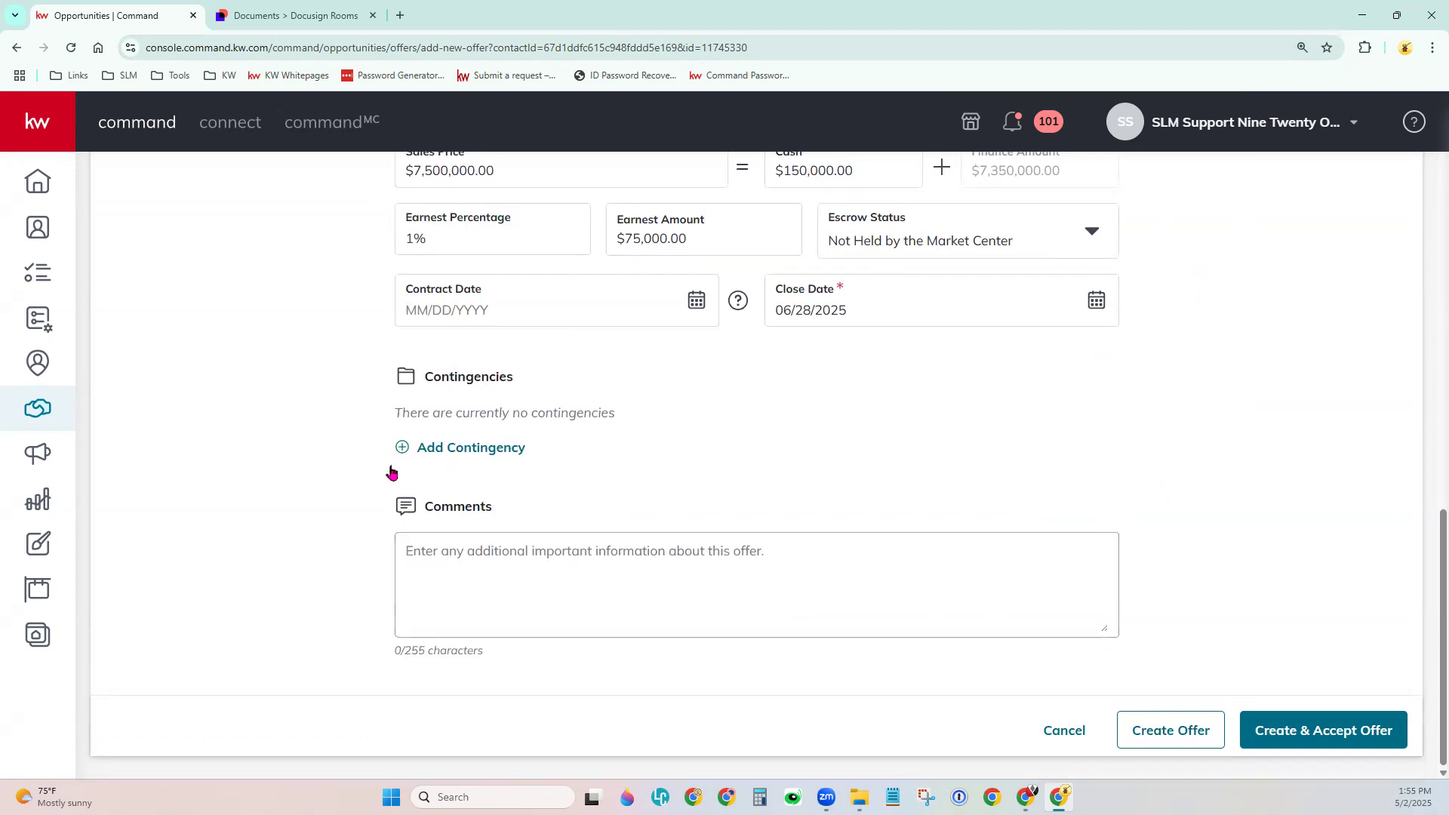
click(420, 592)
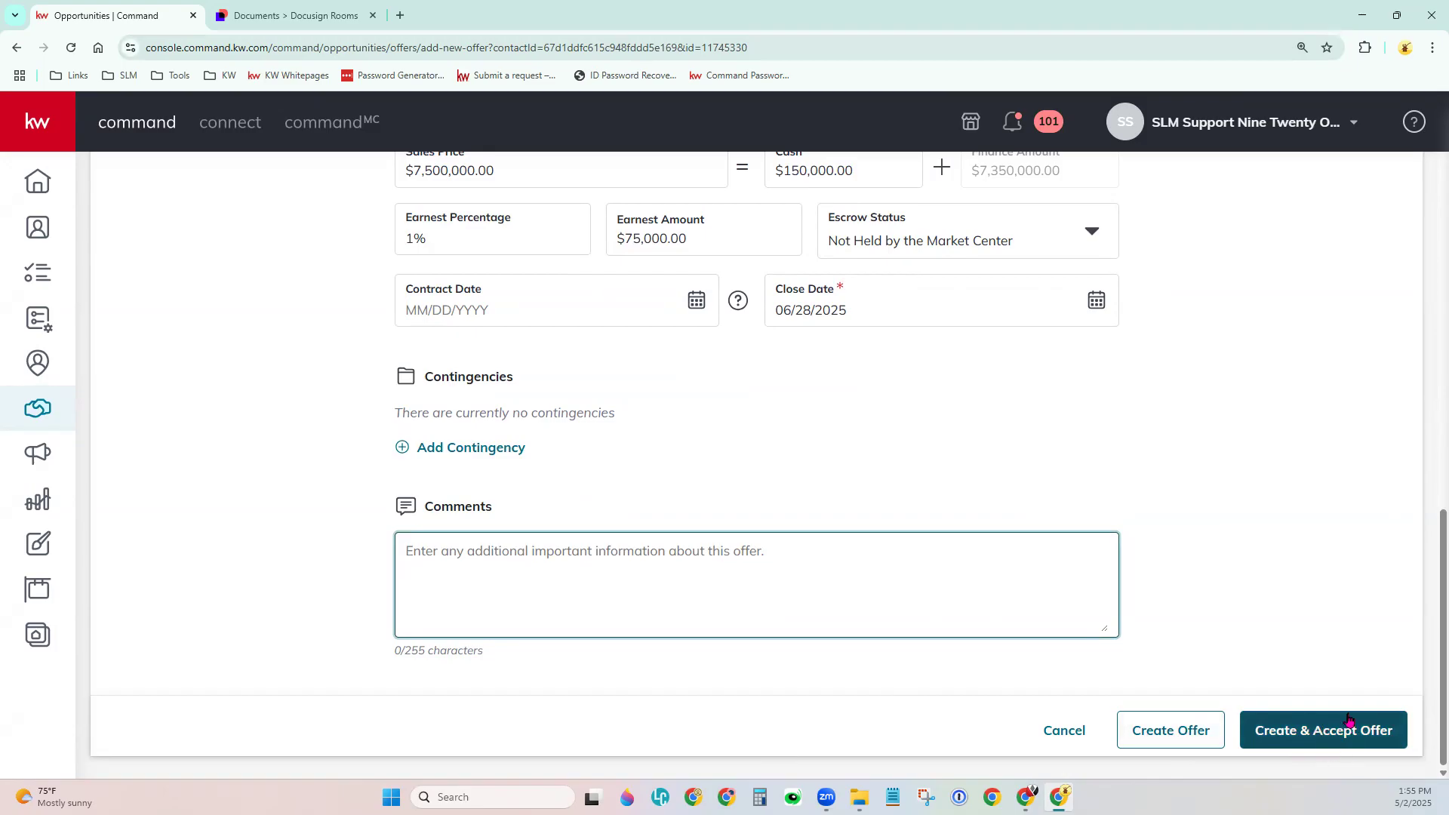
click(1206, 731)
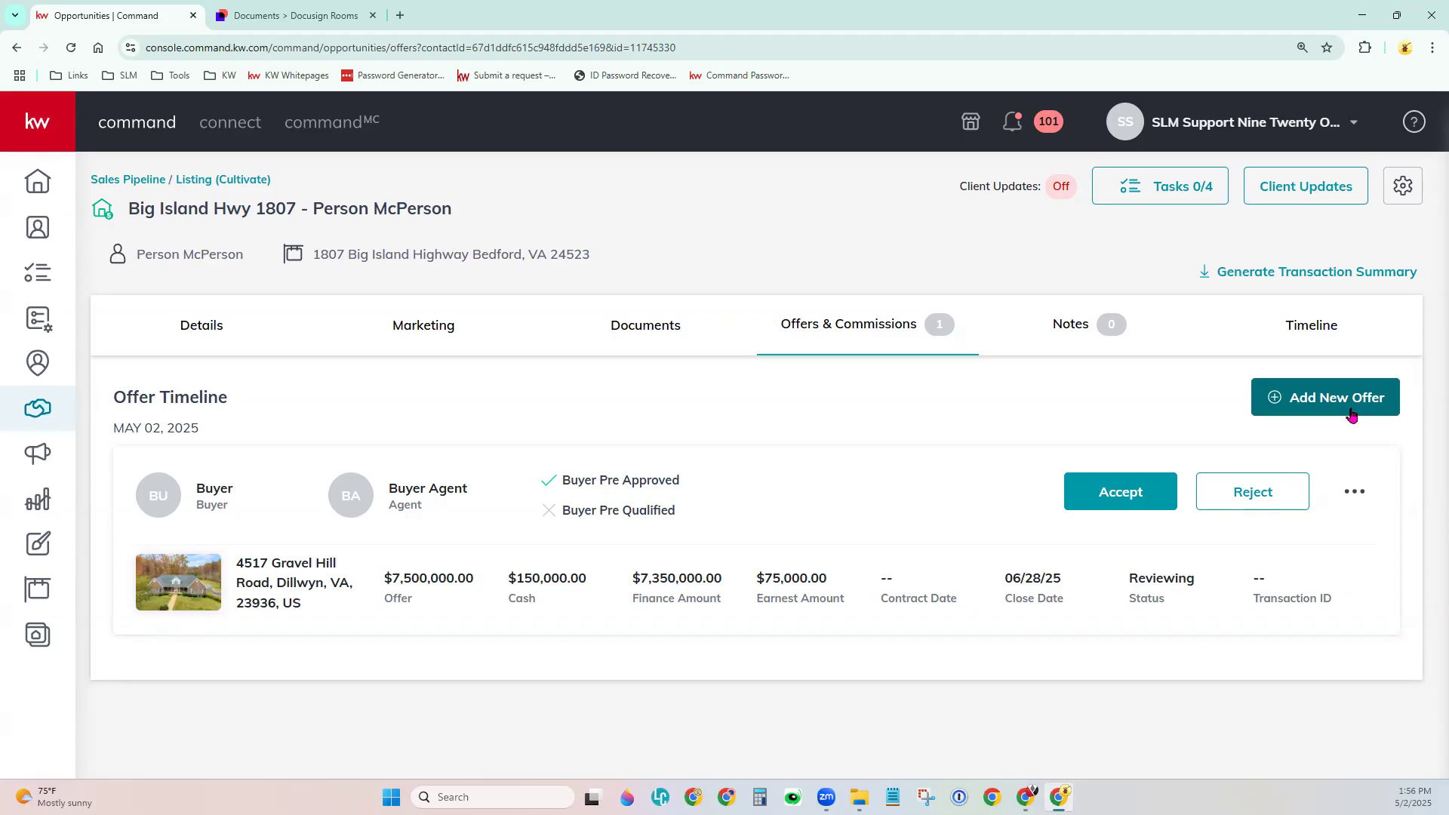
Accept the First Offer with a 05/02/2025 contract date and save it.
click(1121, 498)
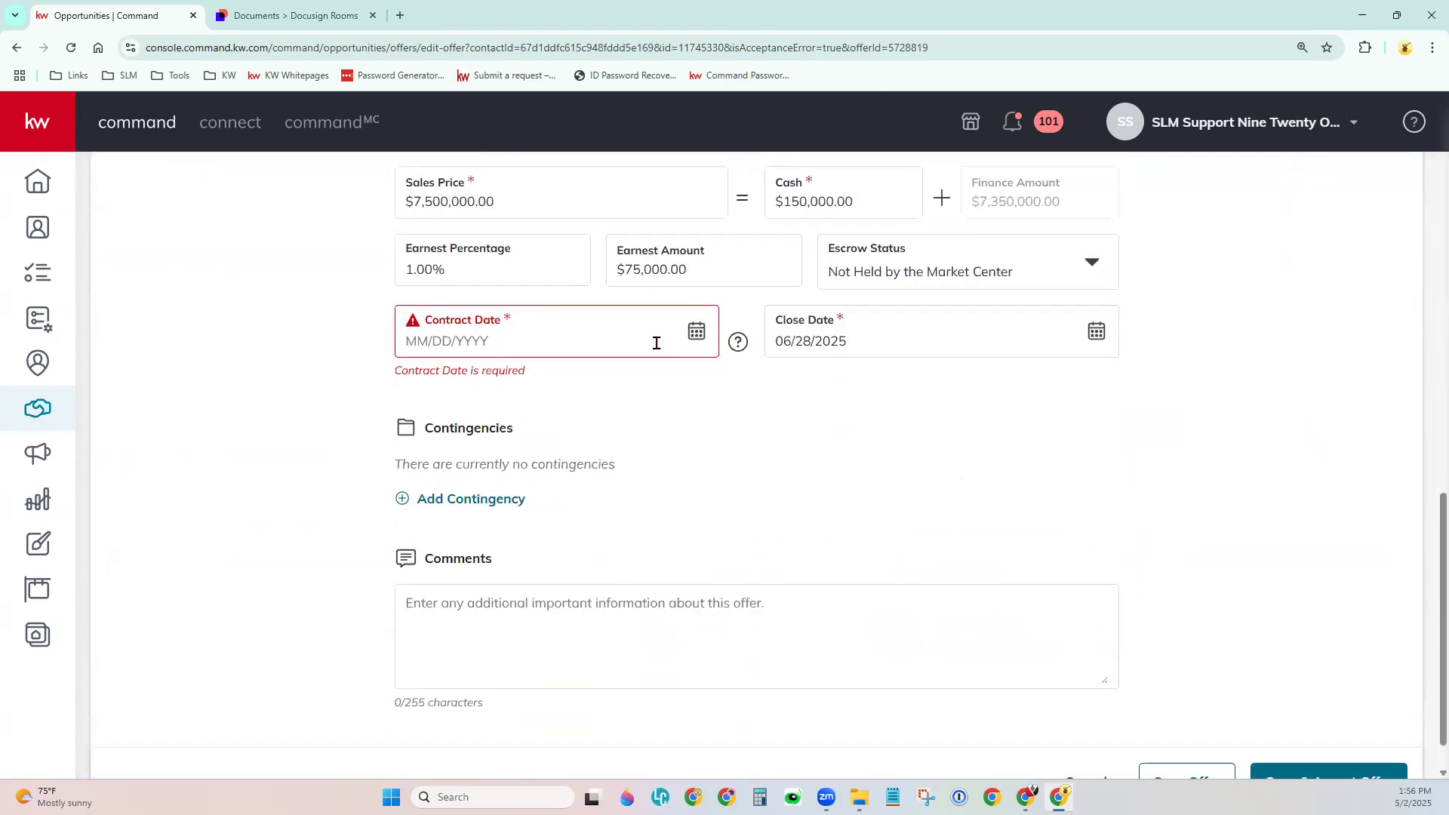
click(696, 331)
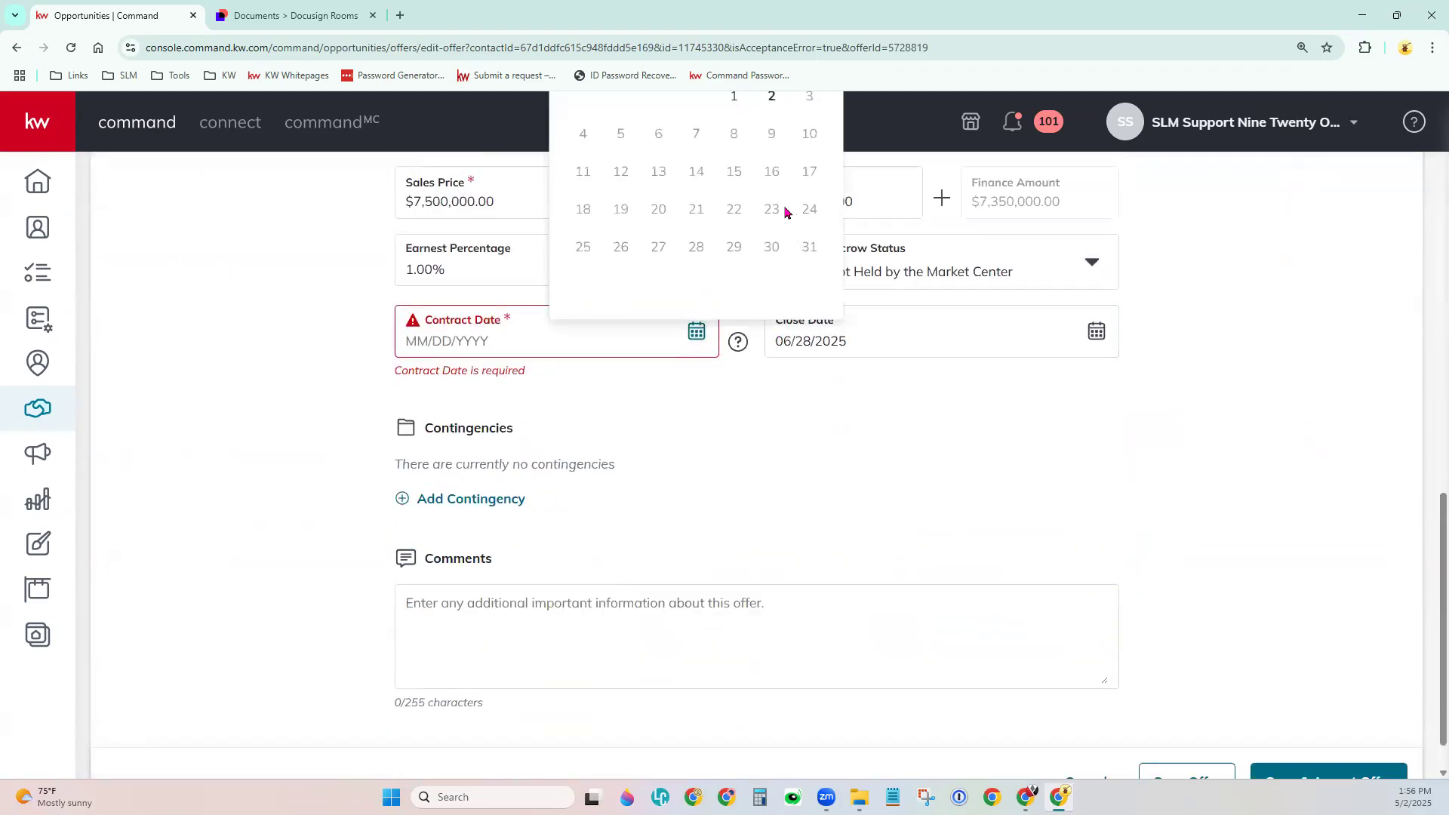
click(780, 101)
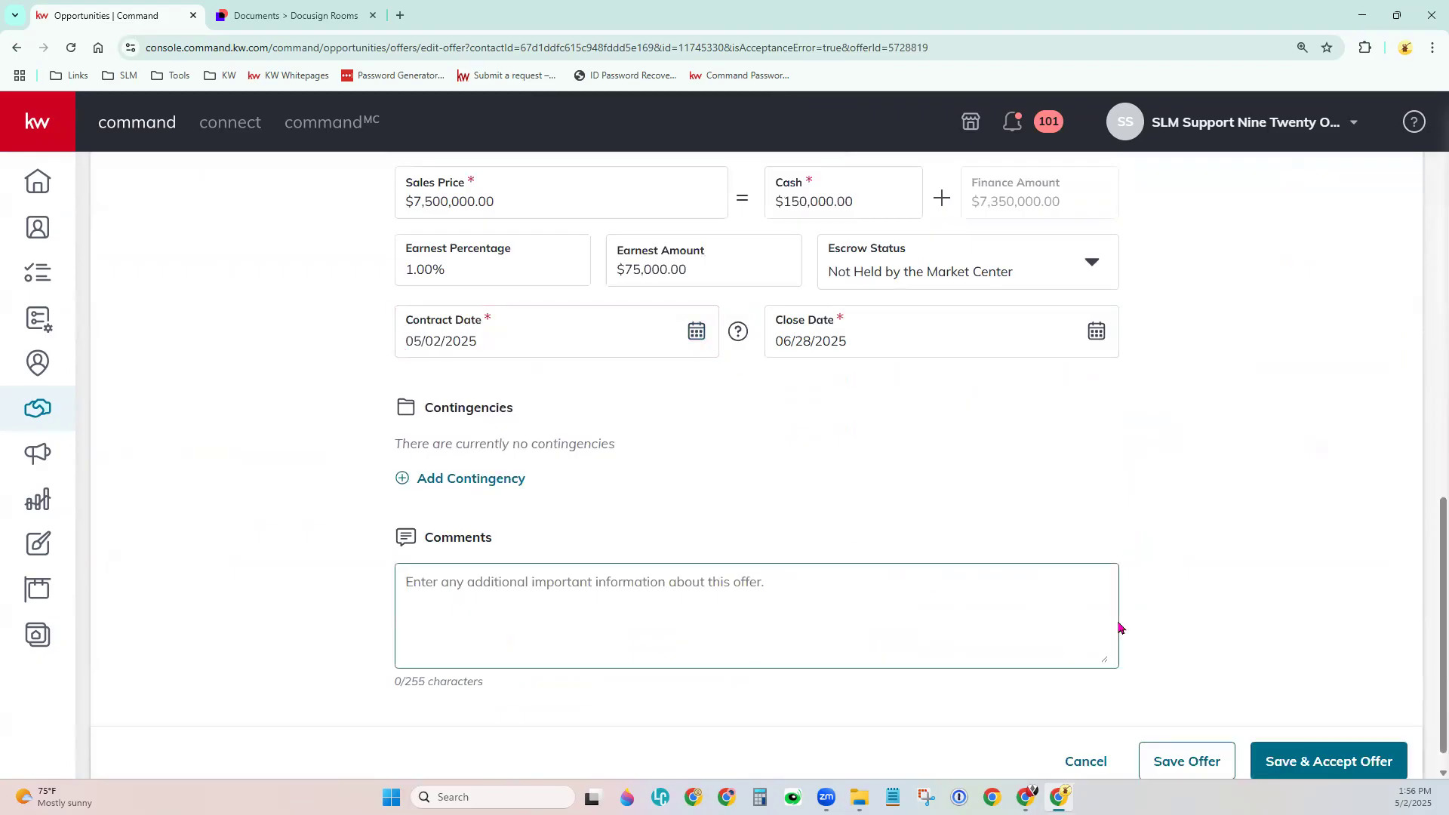
click(1348, 764)
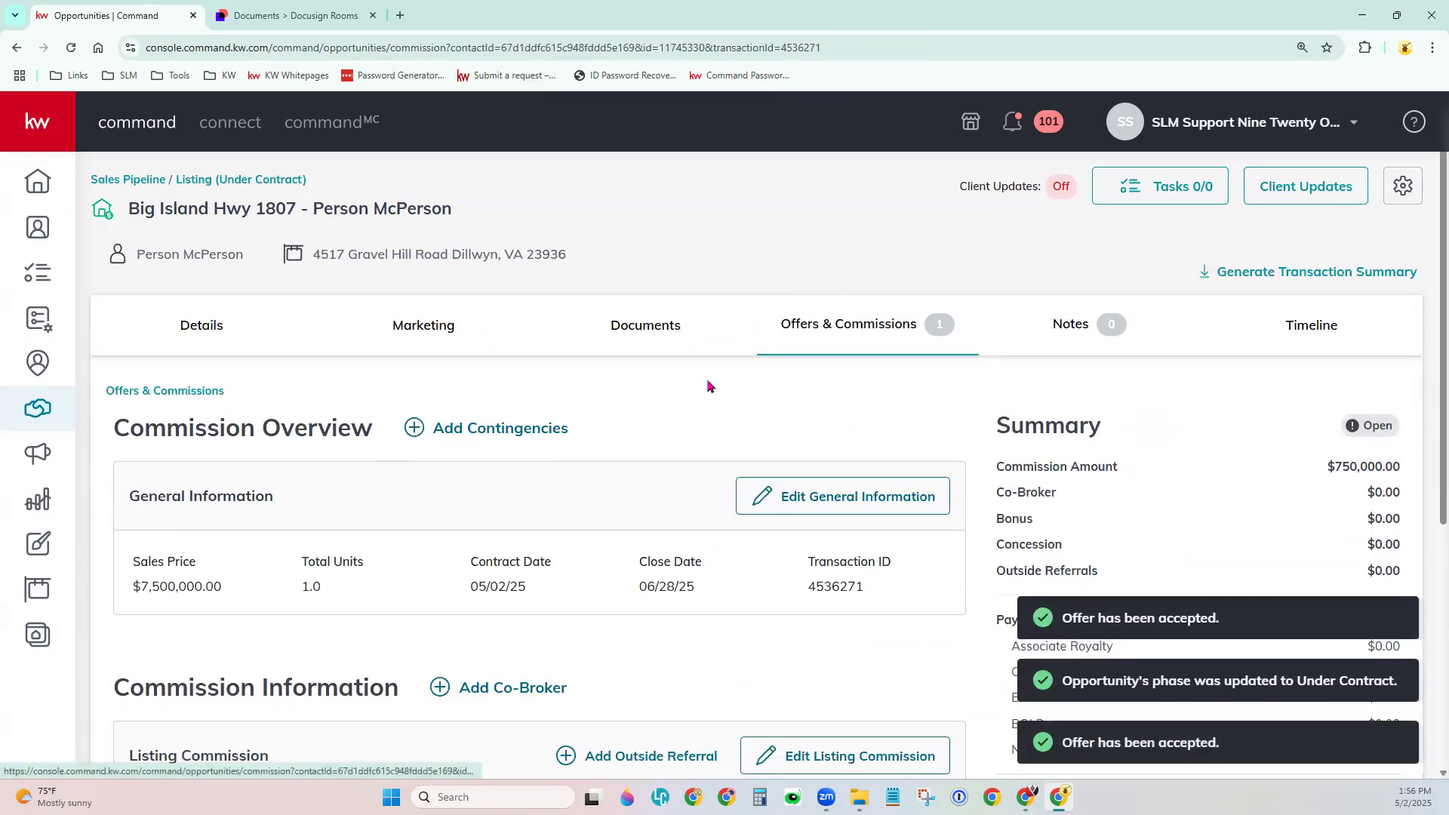
Review the Commission Overview showing $750,000.00 commission, clicking into Notes to Market Center.
scroll(709, 385, down, 2)
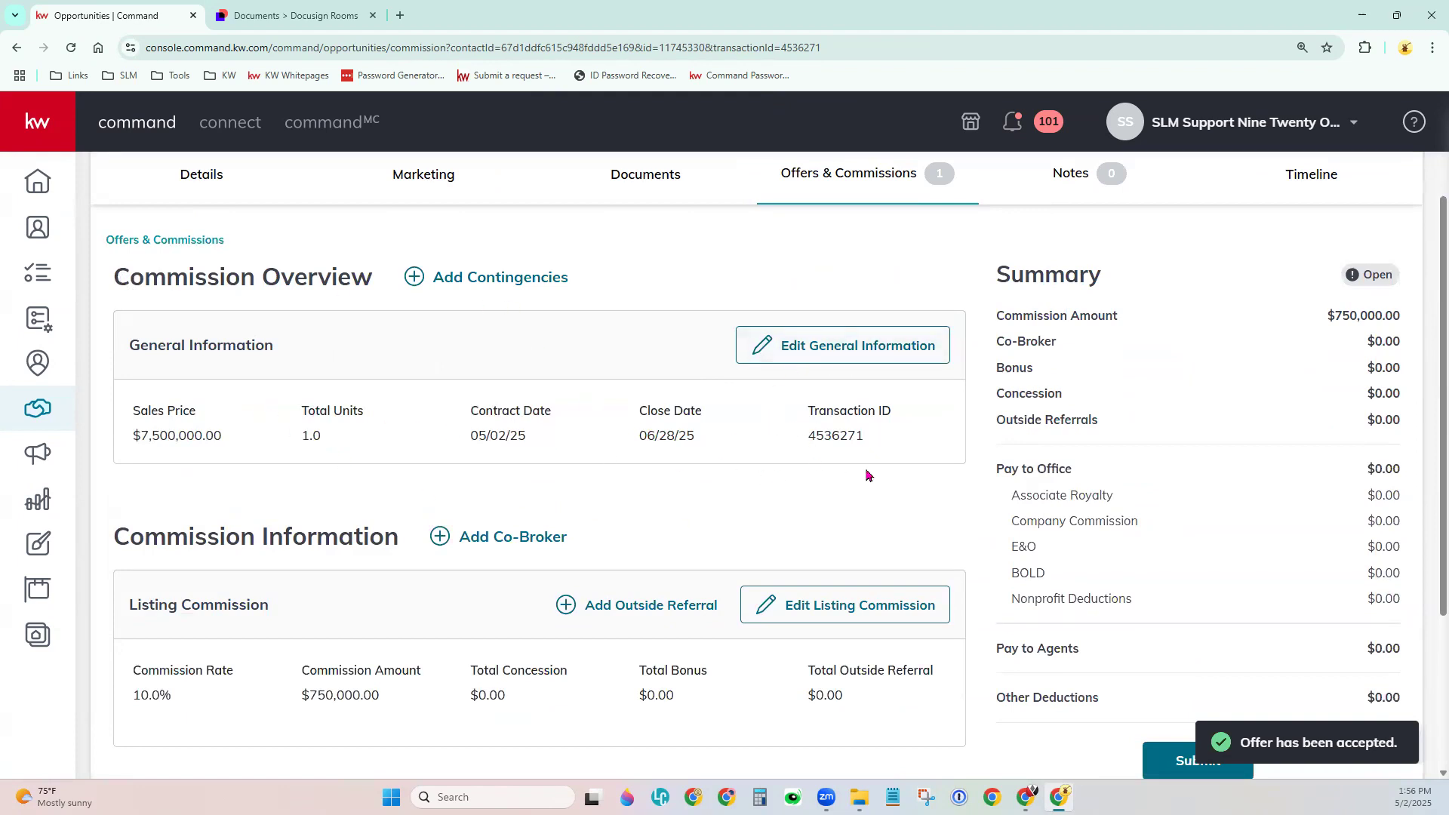
scroll(908, 474, down, 3)
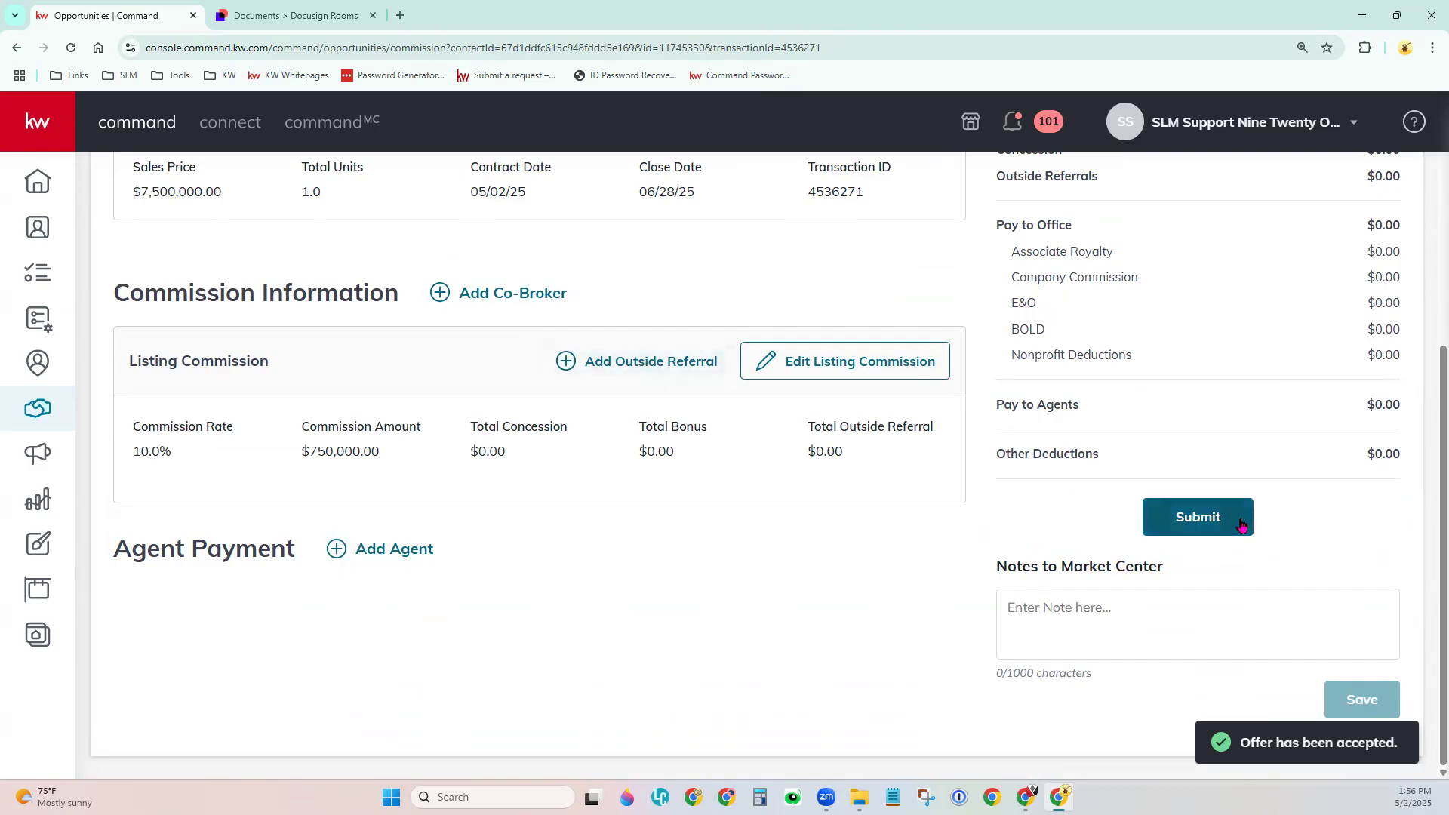
scroll(1238, 524, up, 3)
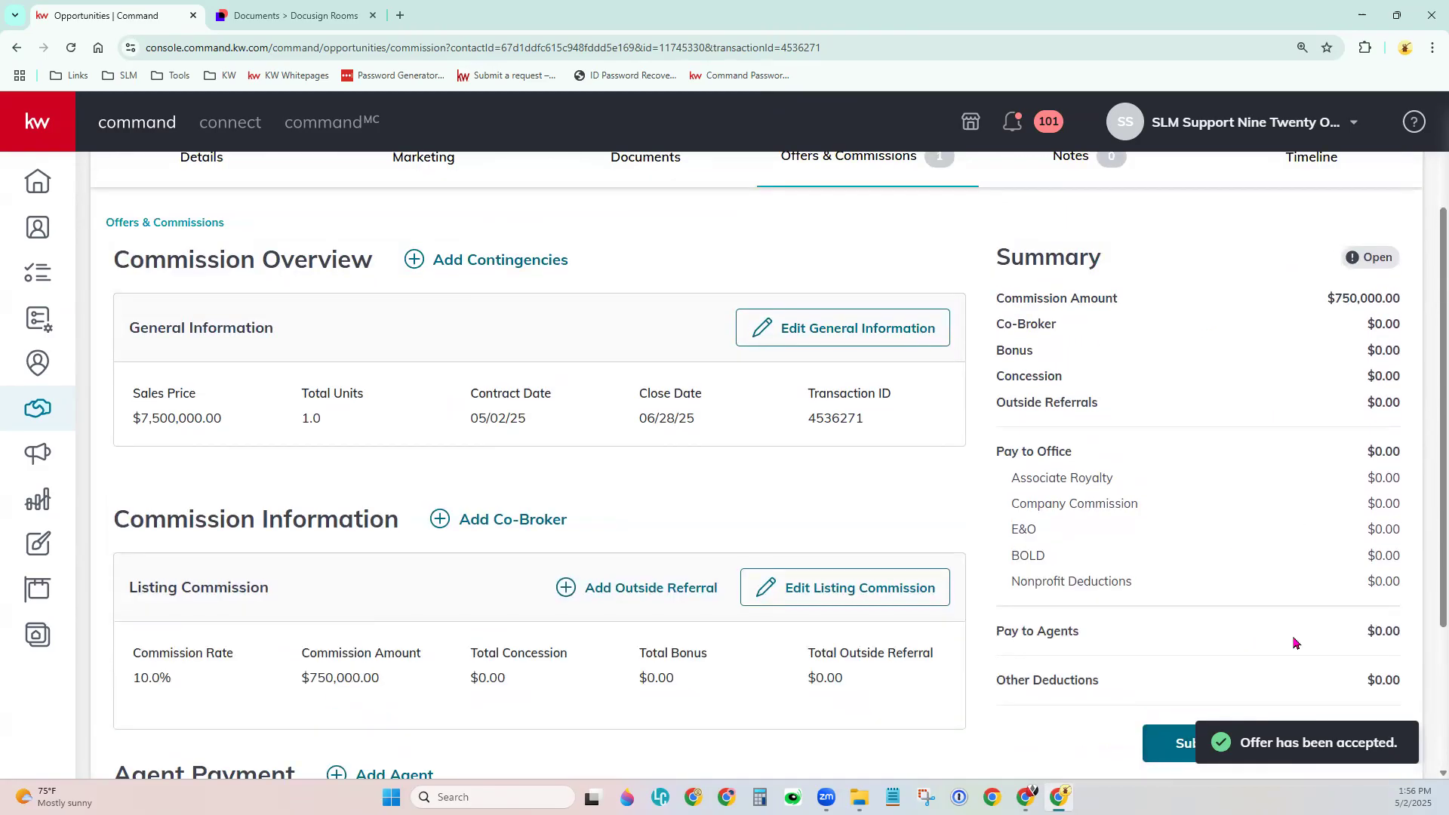
scroll(1294, 642, down, 3)
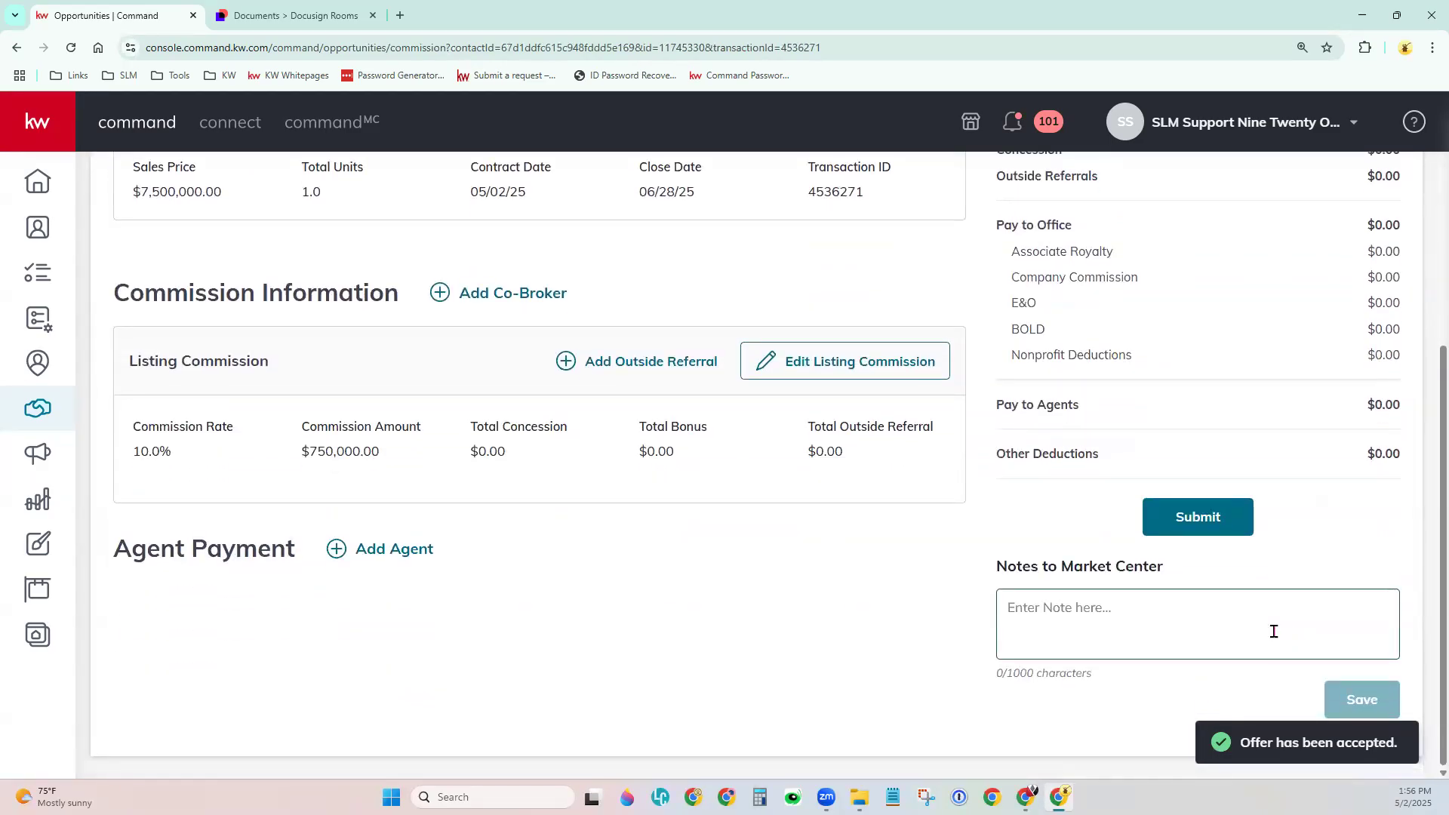
click(1099, 632)
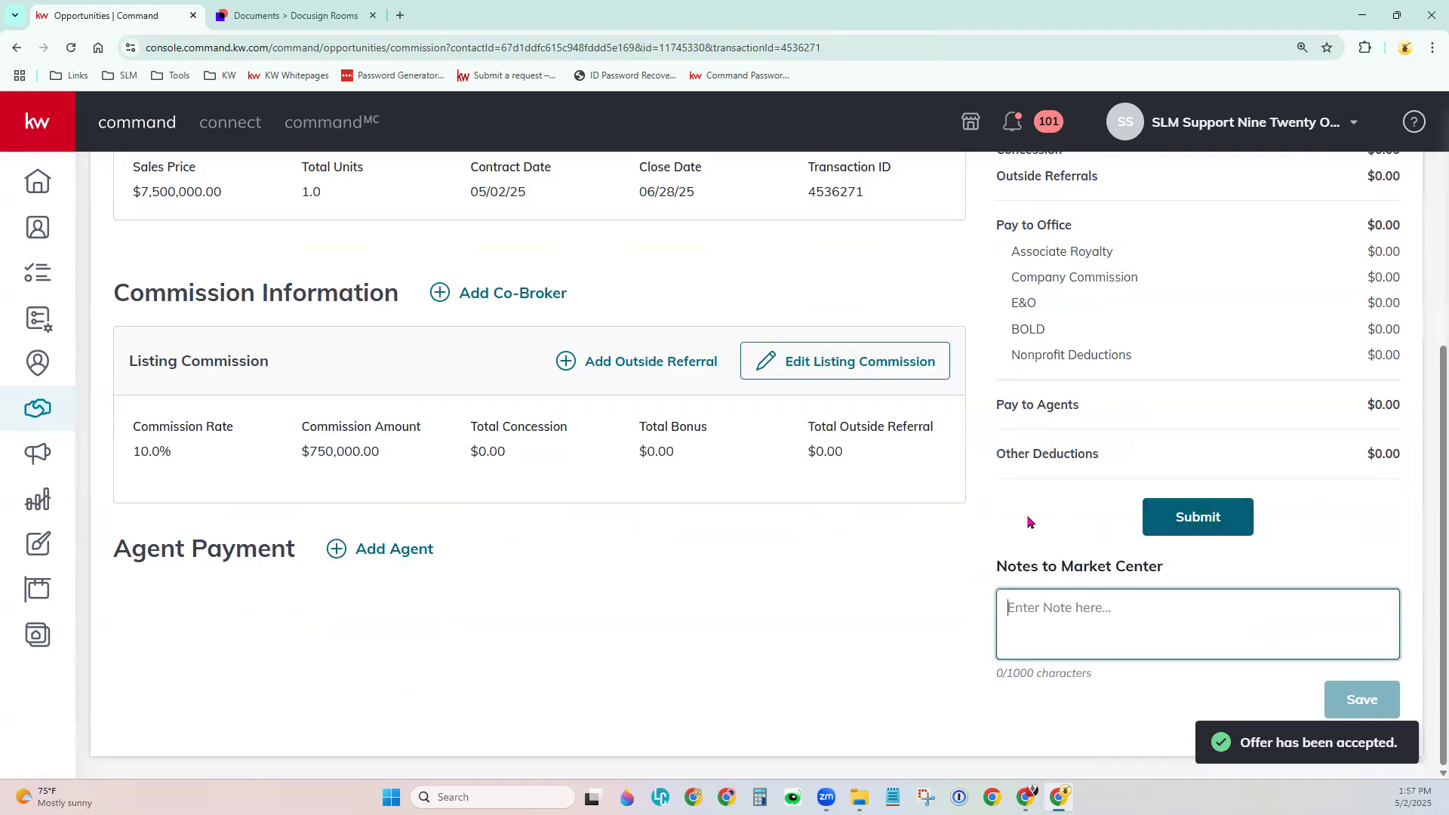
scroll(1029, 519, up, 5)
scroll(996, 532, up, 1)
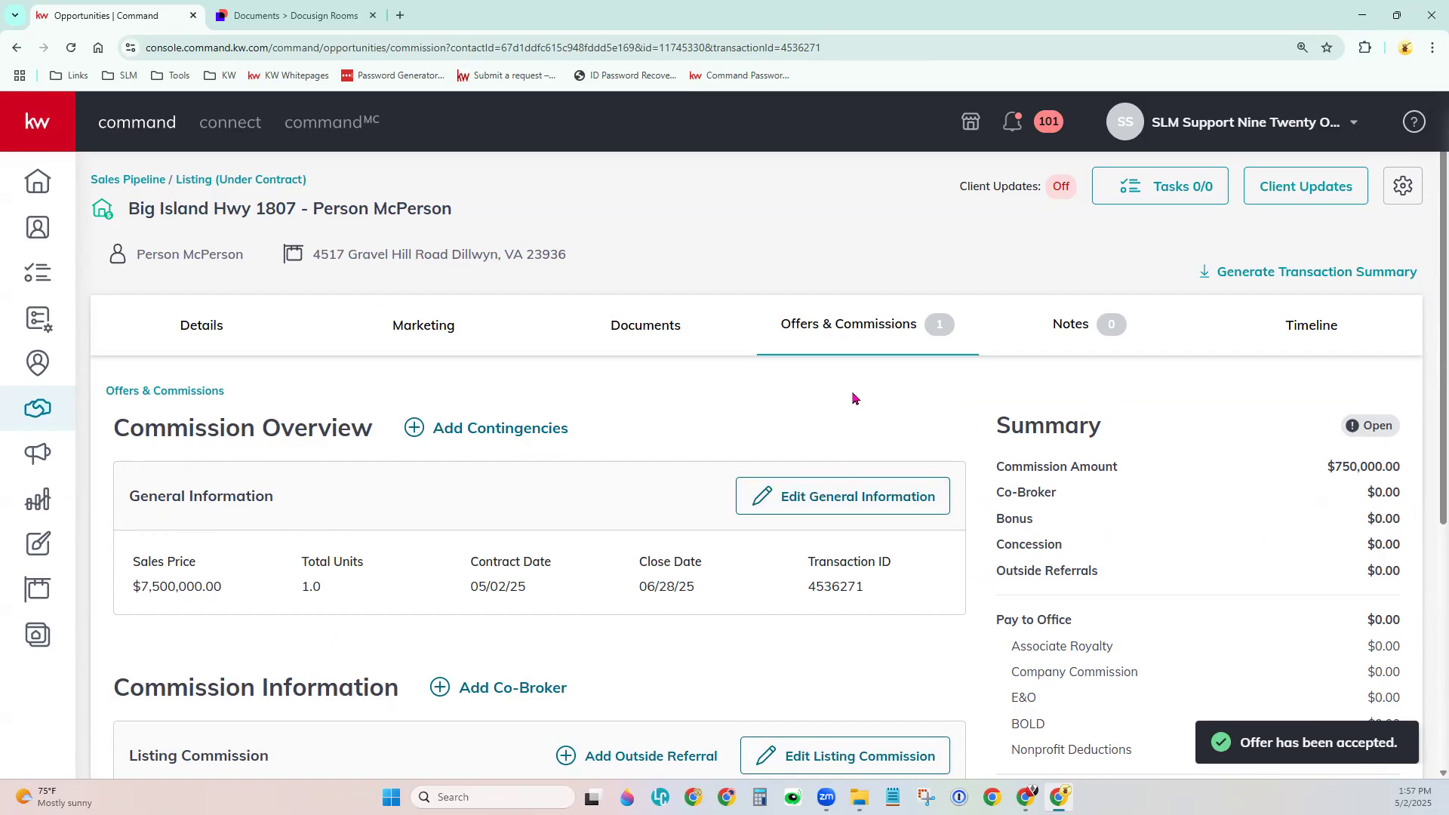
Show the Under Contract documents checklist and check the Attach Files From sources, keeping DocuSign.
click(637, 330)
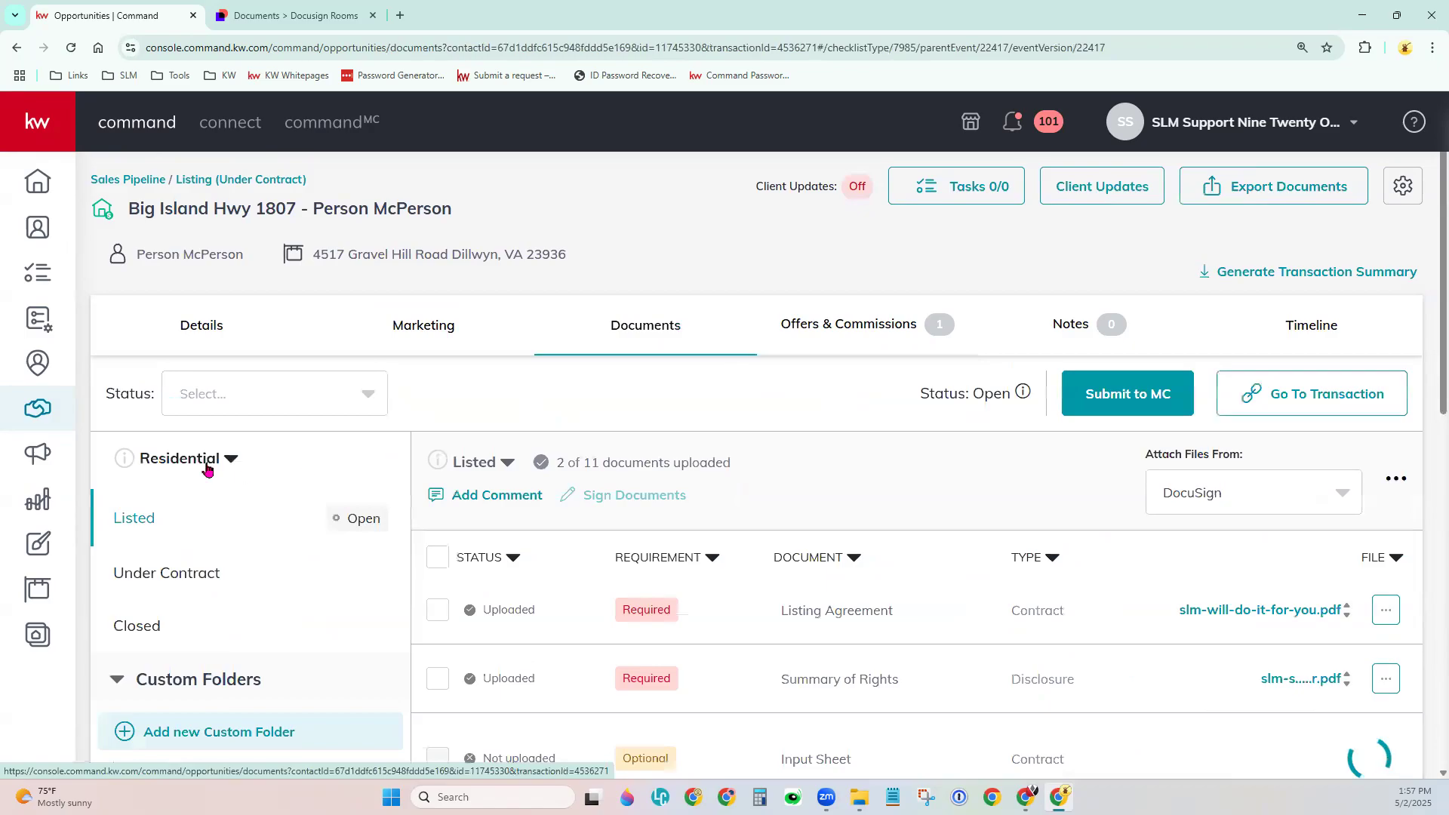
scroll(188, 501, down, 2)
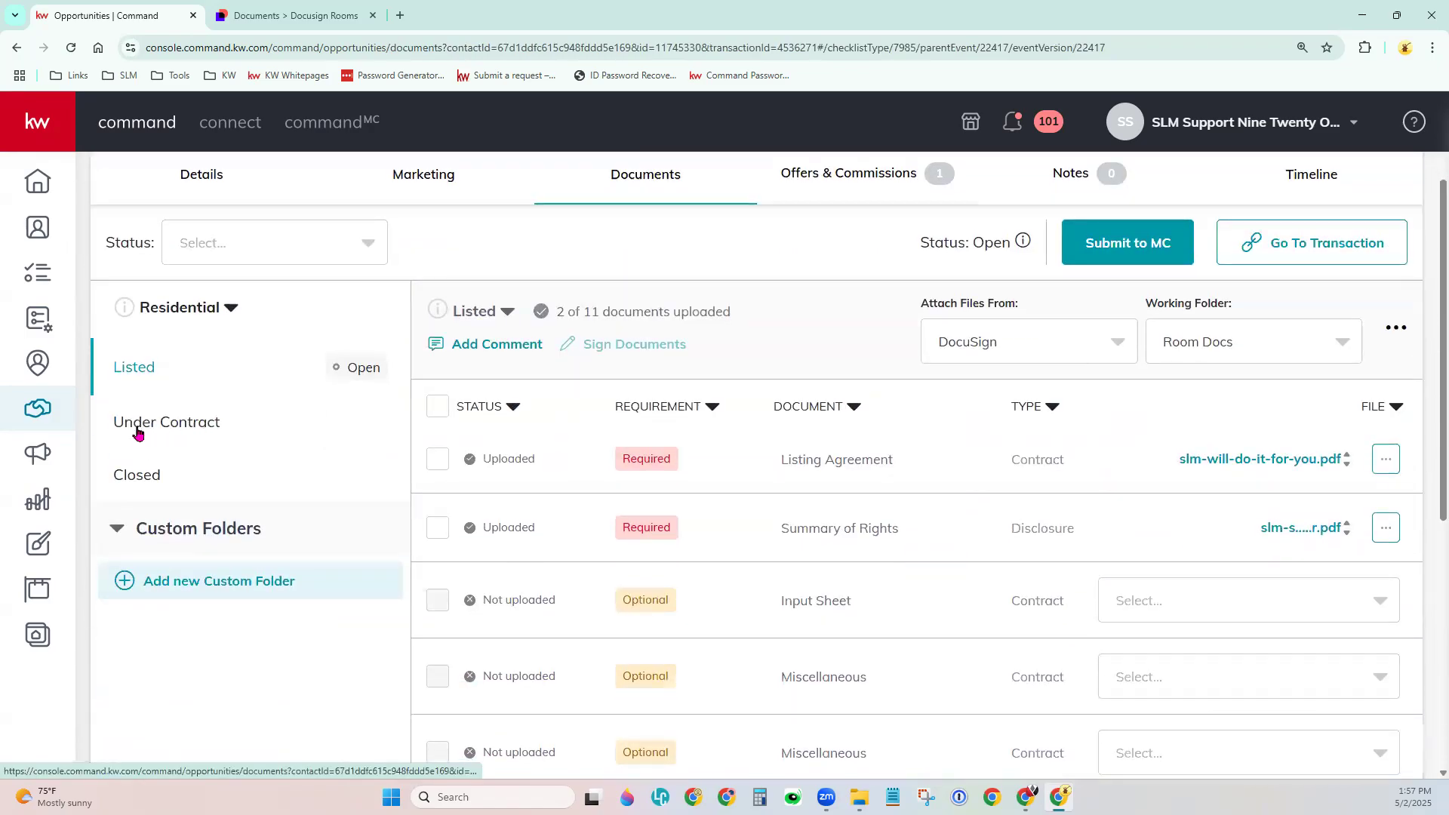
click(167, 429)
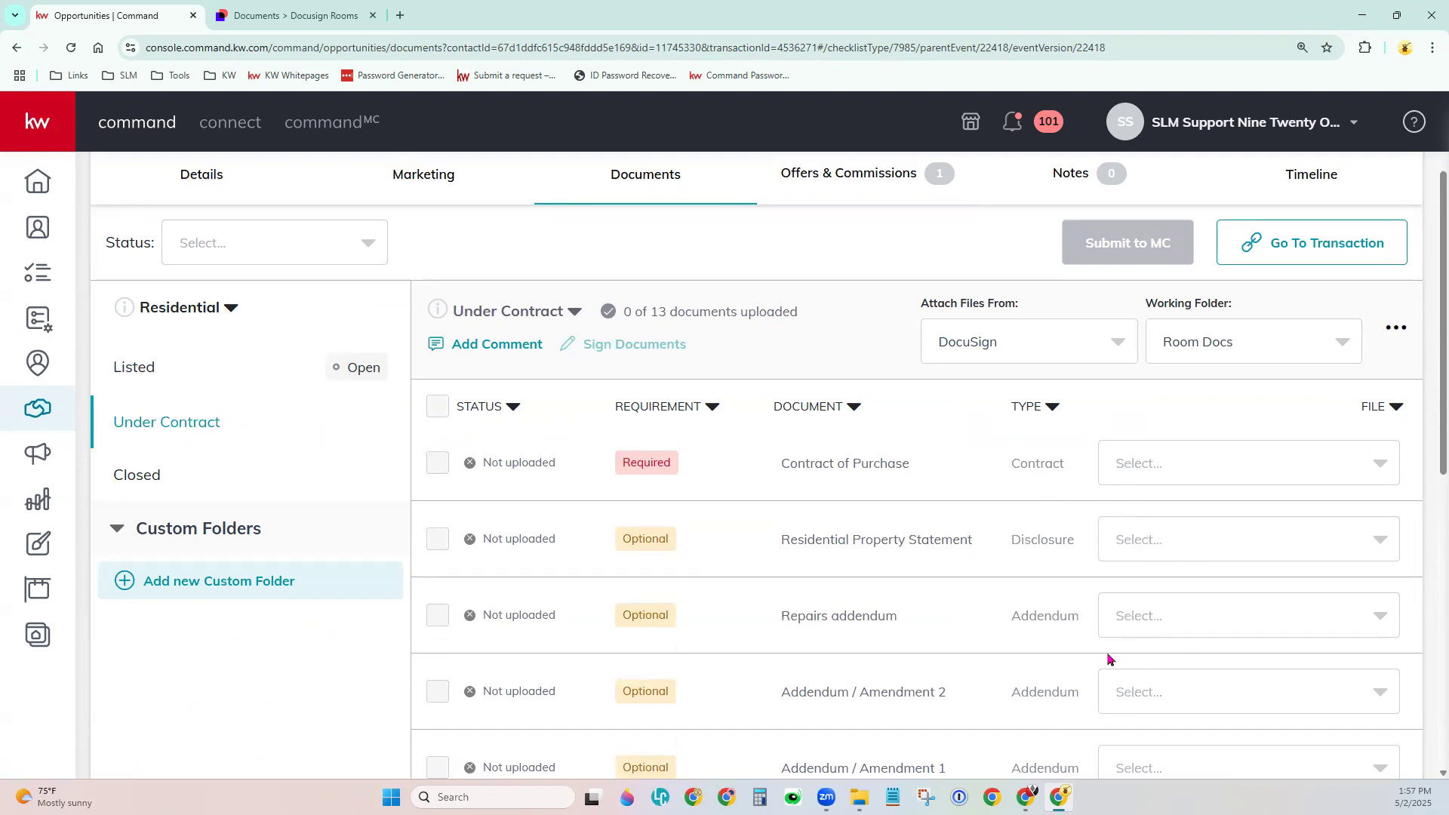
click(1008, 353)
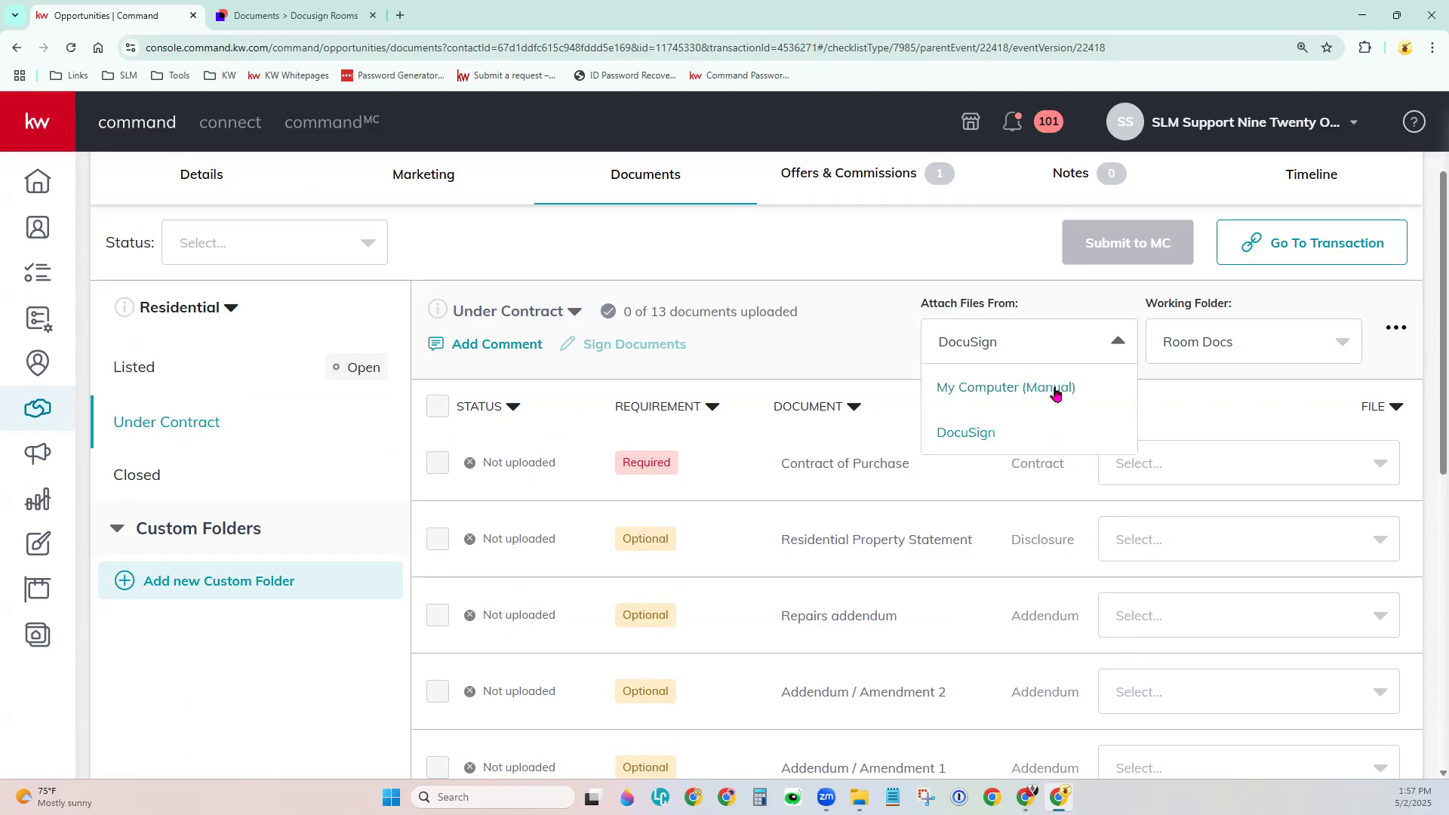
click(1181, 396)
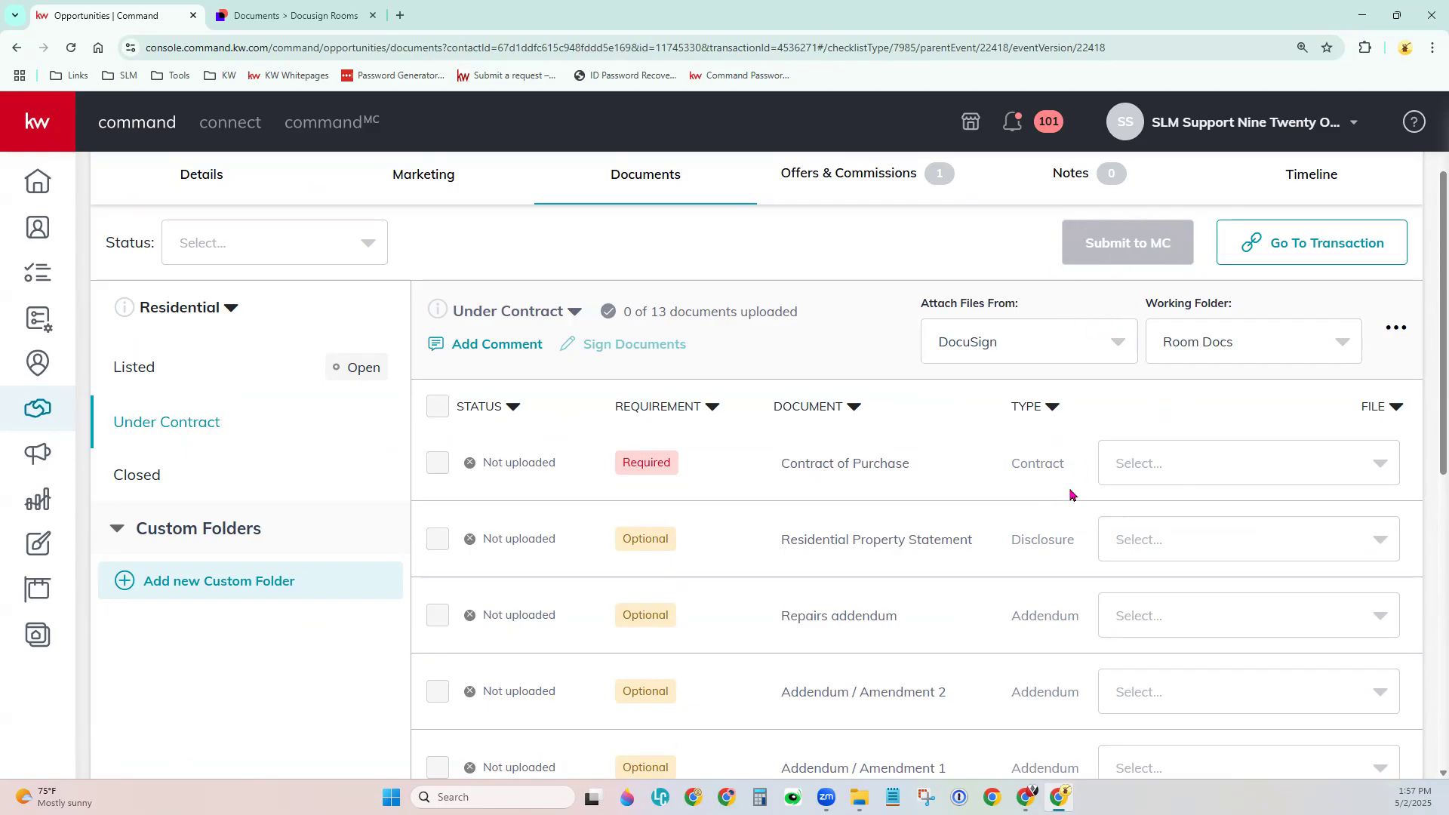
Step through the Listed, Under Contract and Closed document checklists.
scroll(298, 562, up, 2)
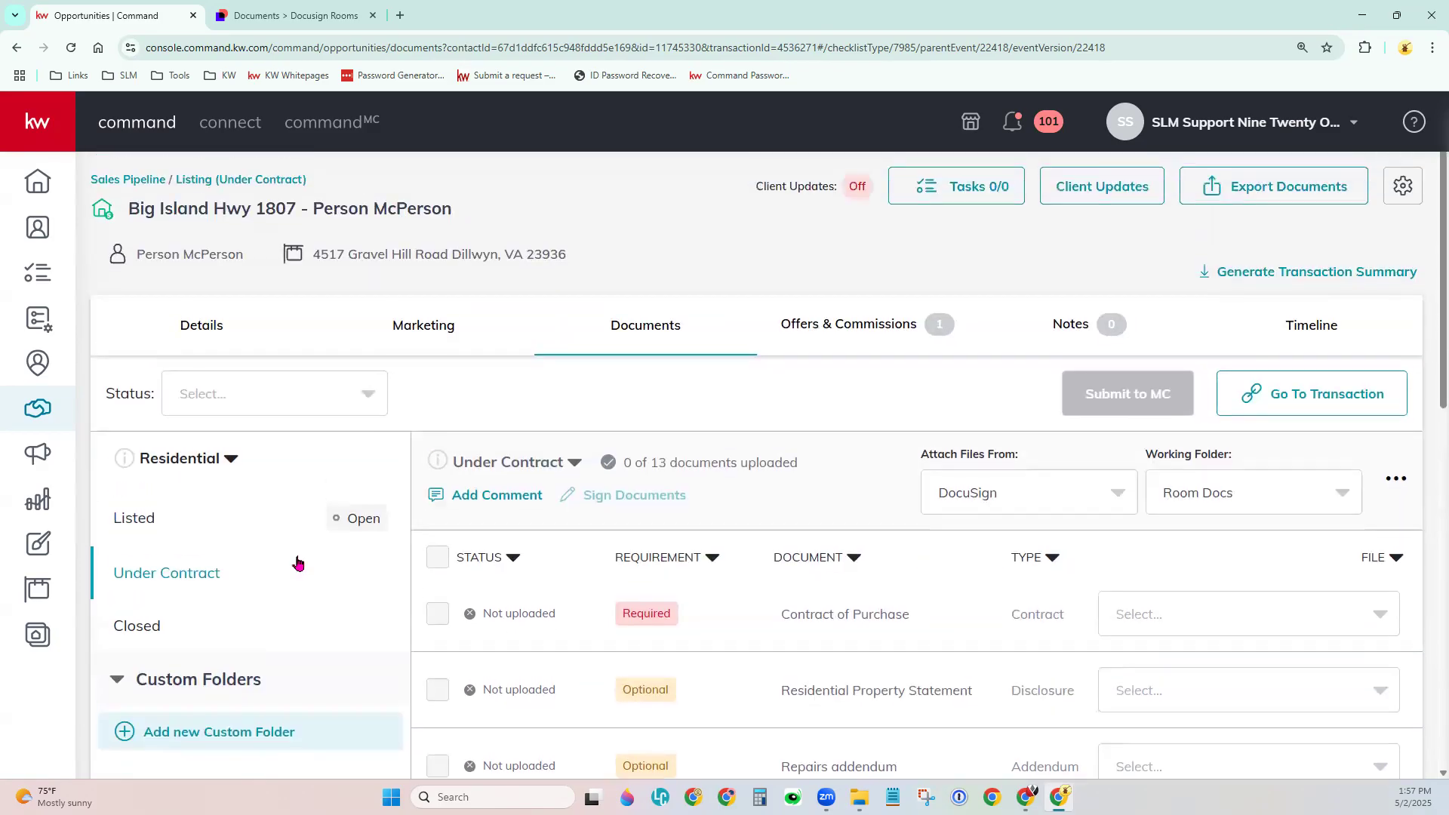
click(156, 521)
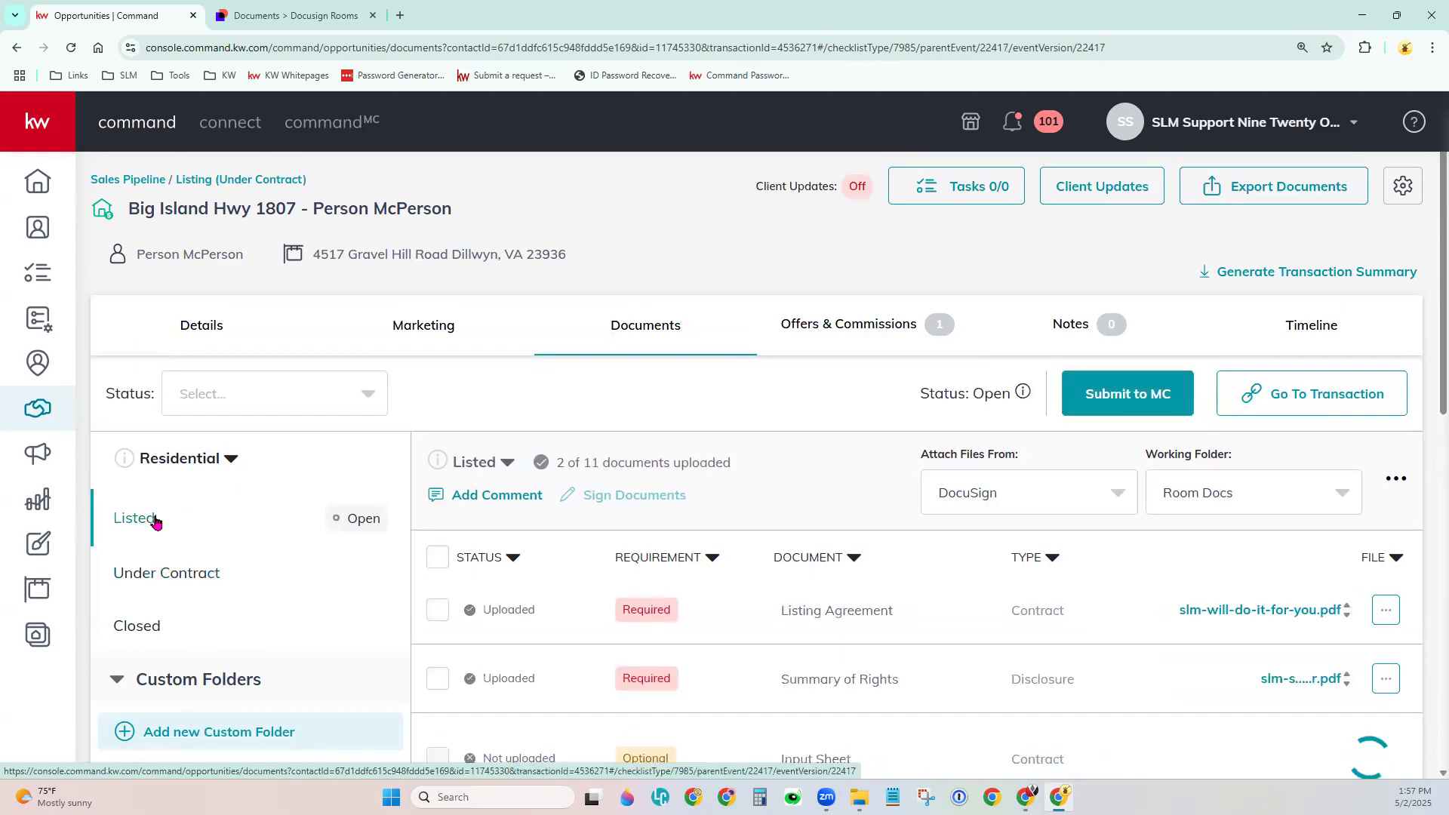
click(181, 585)
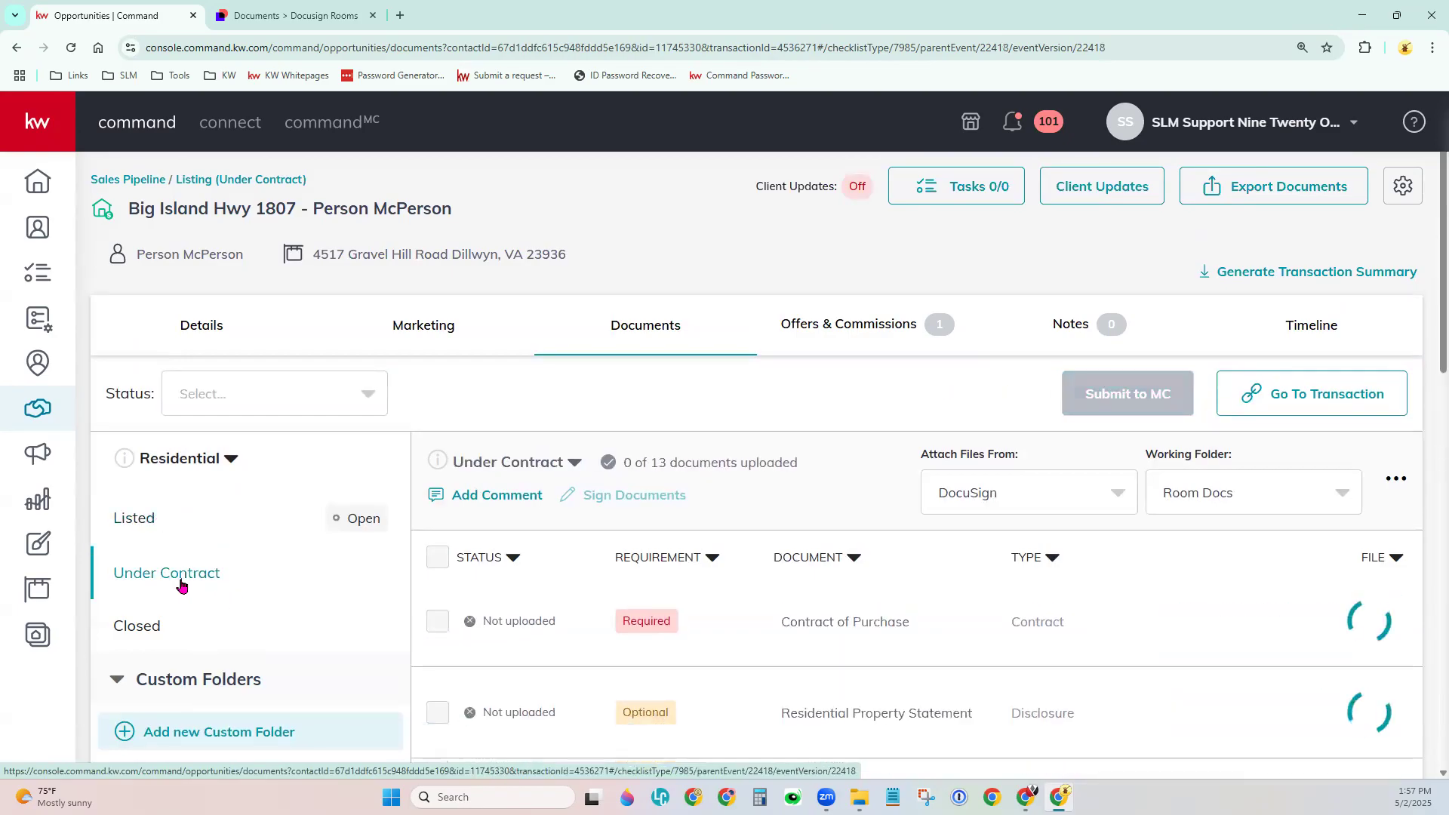
click(138, 636)
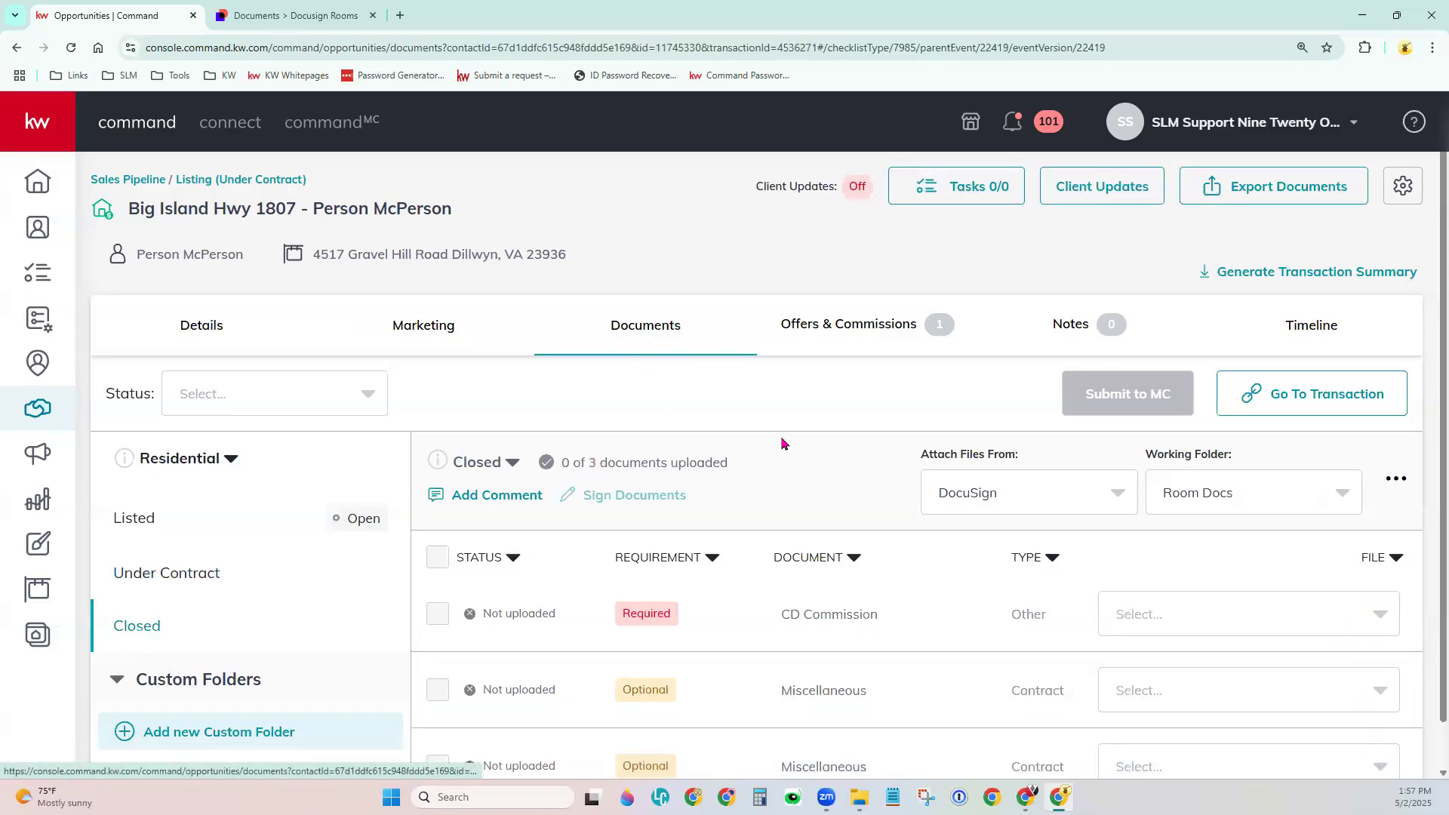
scroll(782, 443, down, 1)
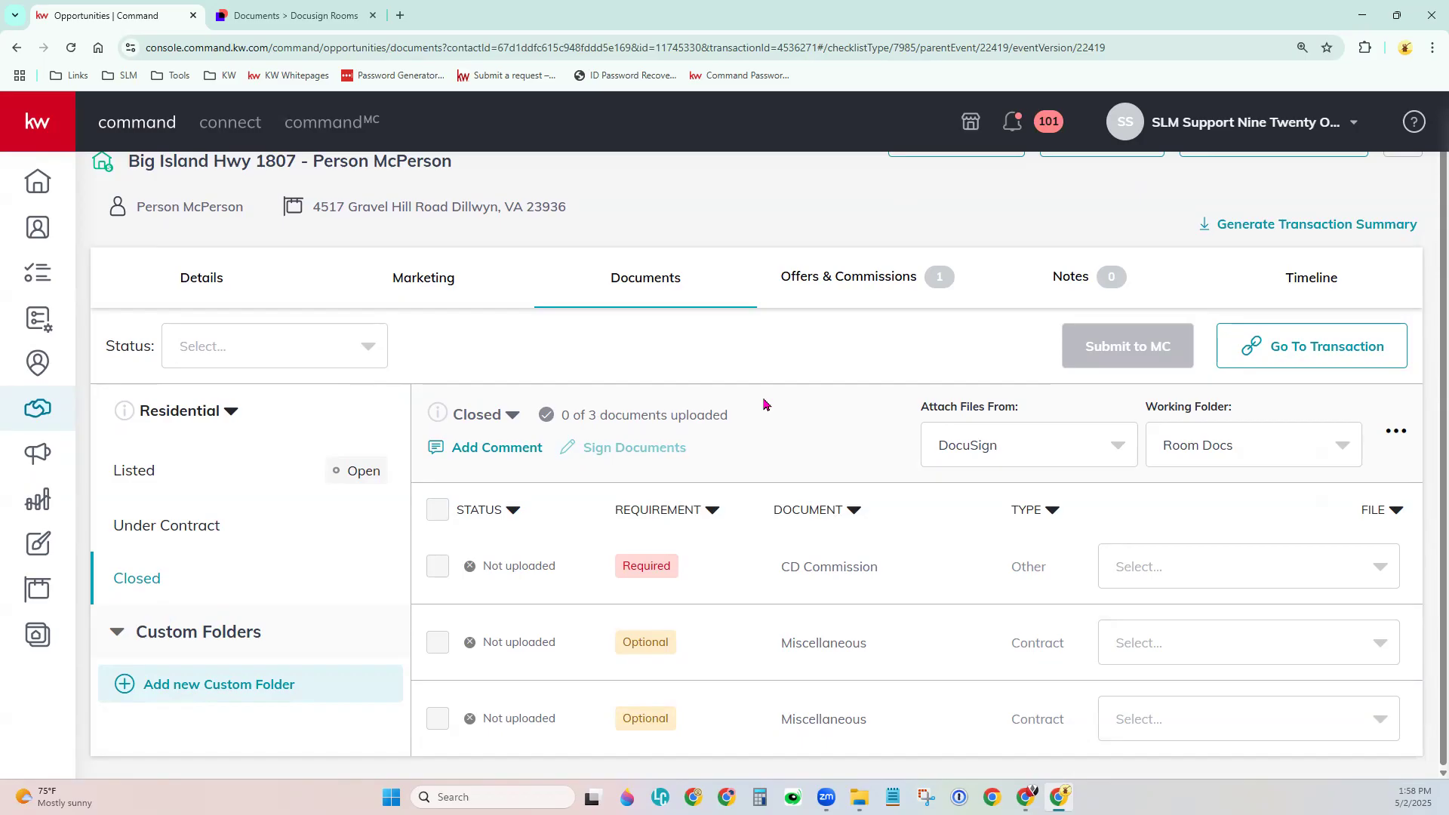
Go back to the Opportunities pipeline showing one Under Contract listing at 7.50M volume.
click(38, 409)
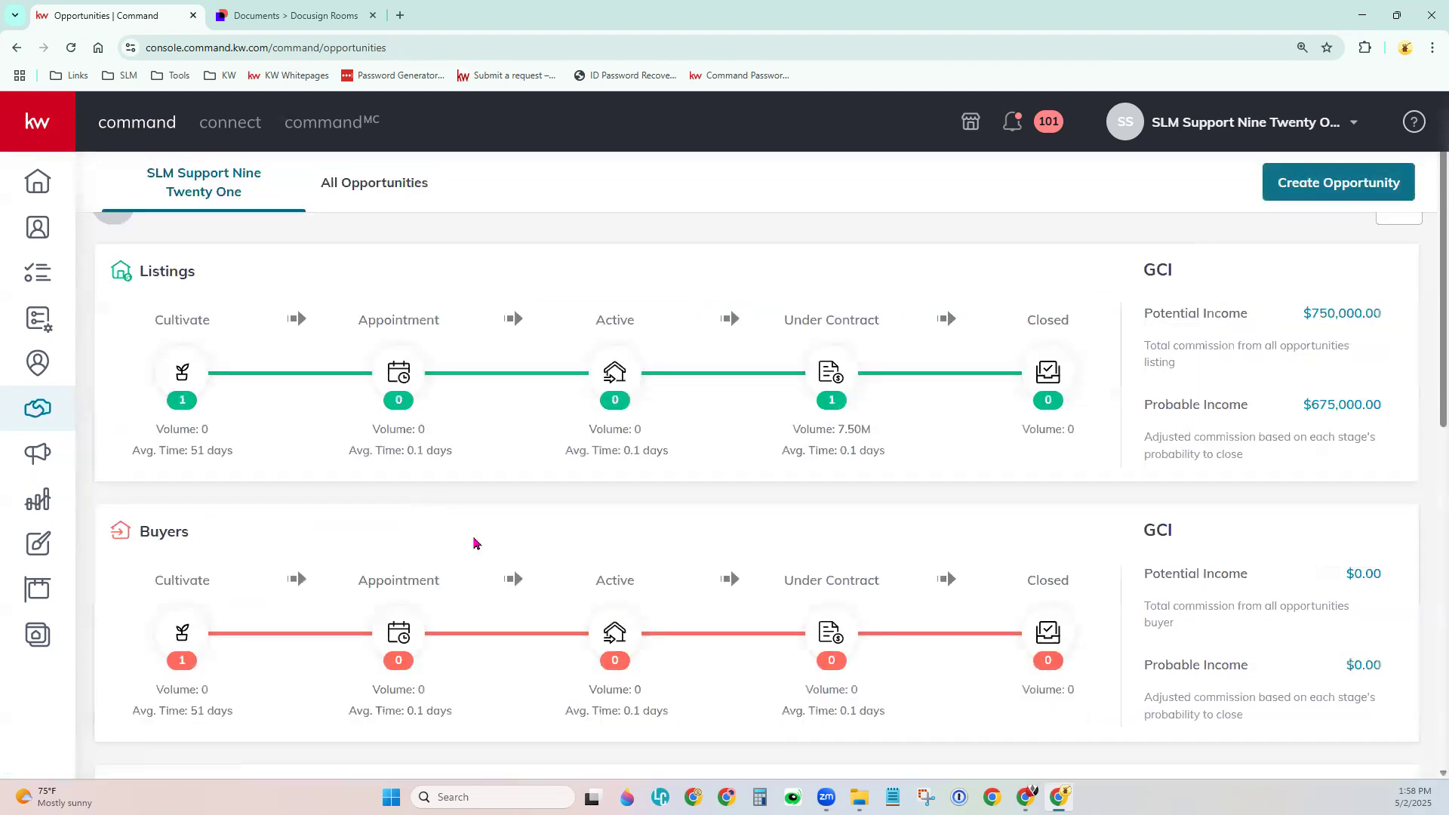
scroll(483, 541, up, 2)
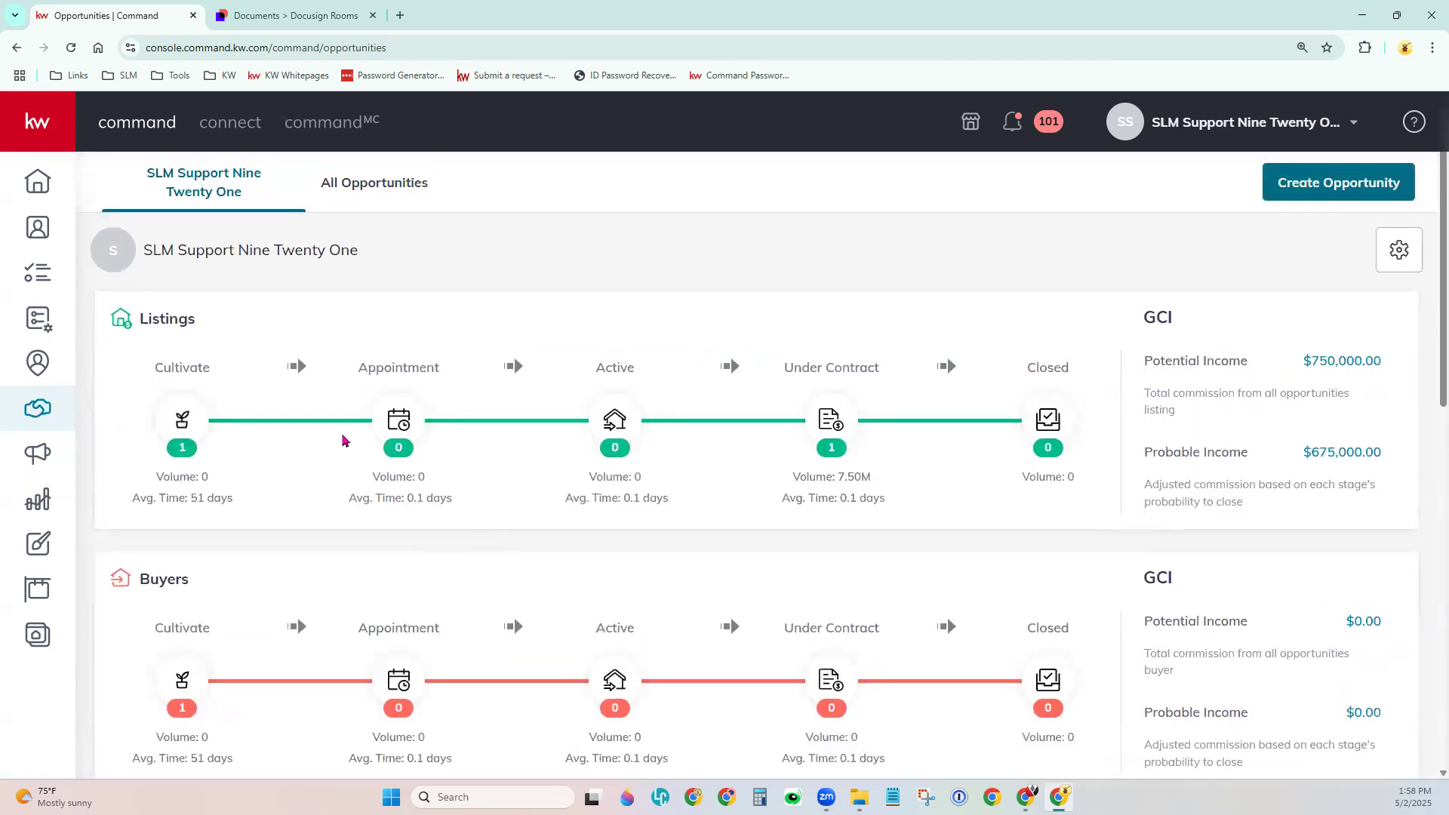